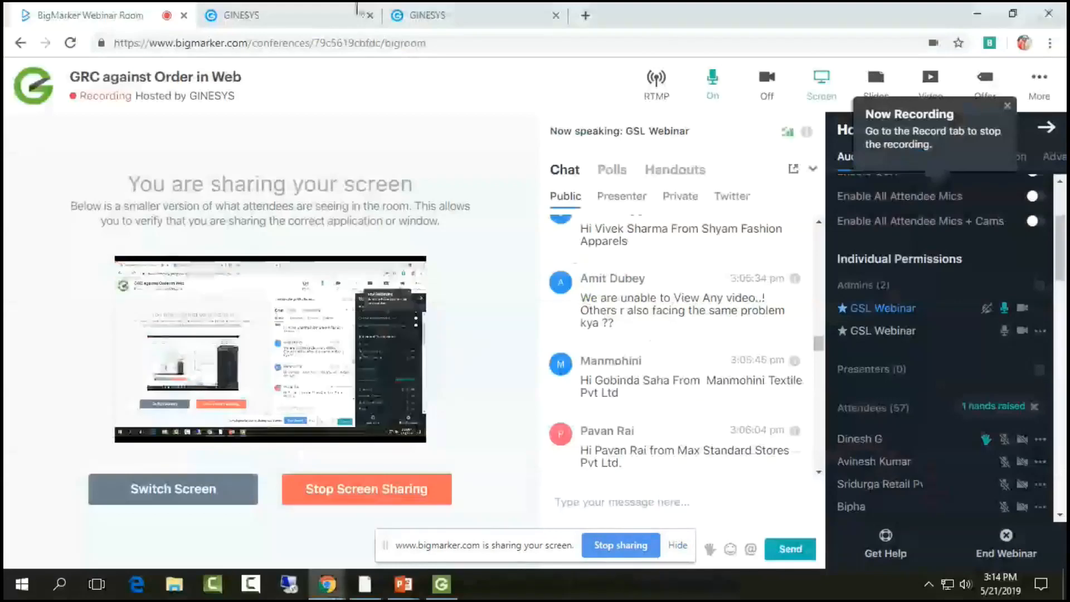
- Open the Default user profile in Ginesys and examine the Procurement permission "Allow selection of items from Order mode in Receipts"
click(311, 17)
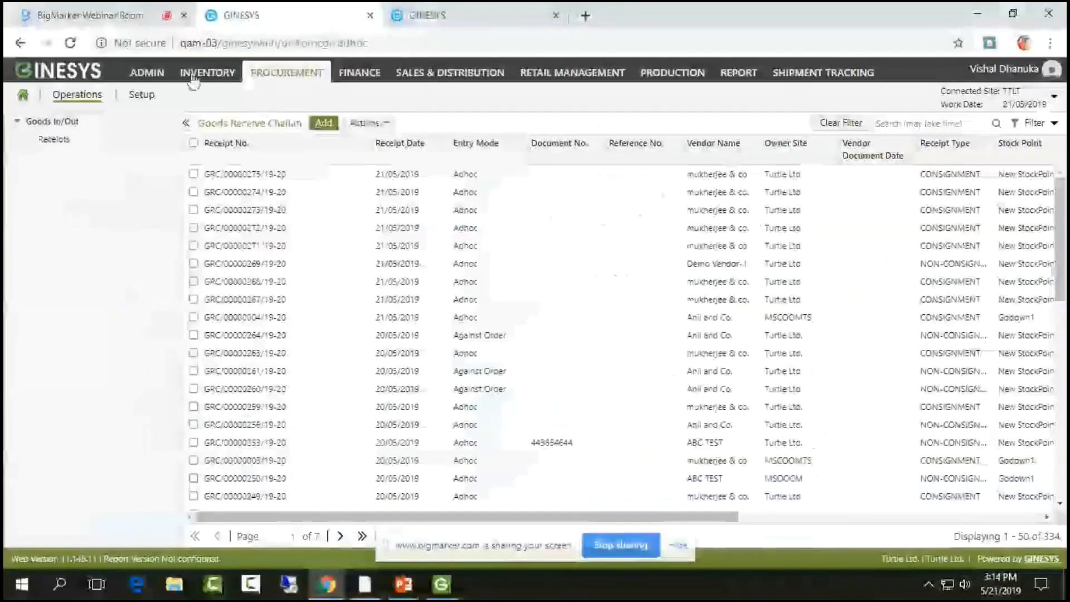
click(148, 73)
click(220, 99)
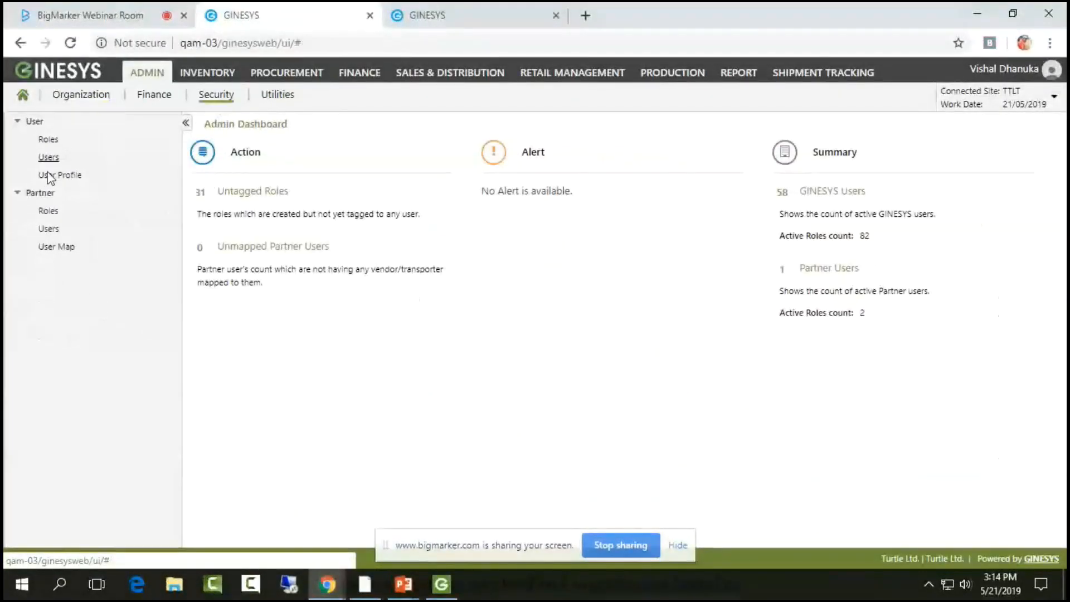
click(64, 175)
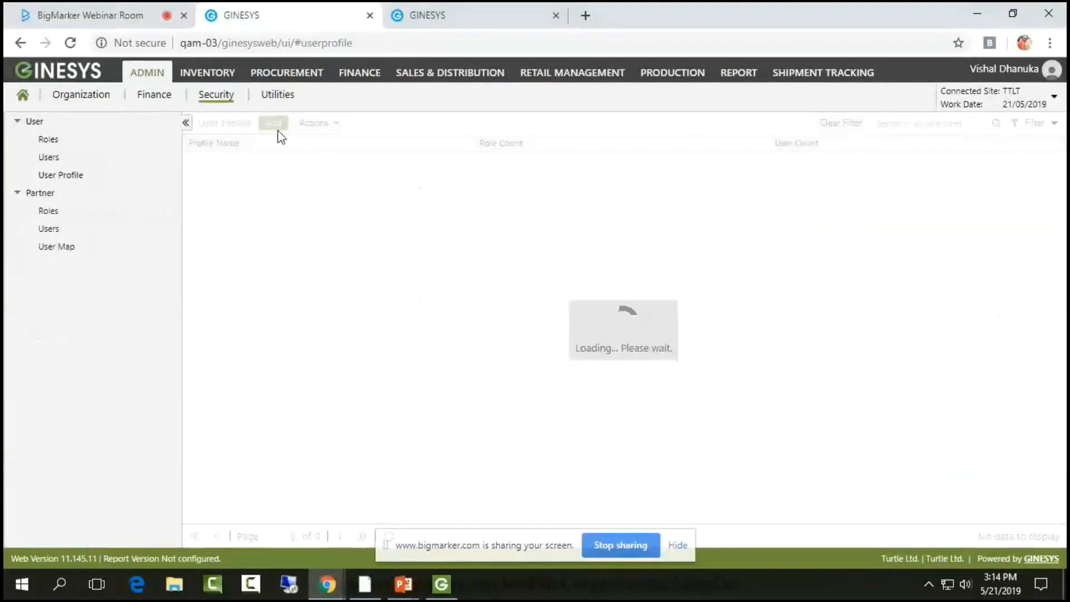
double_click(277, 168)
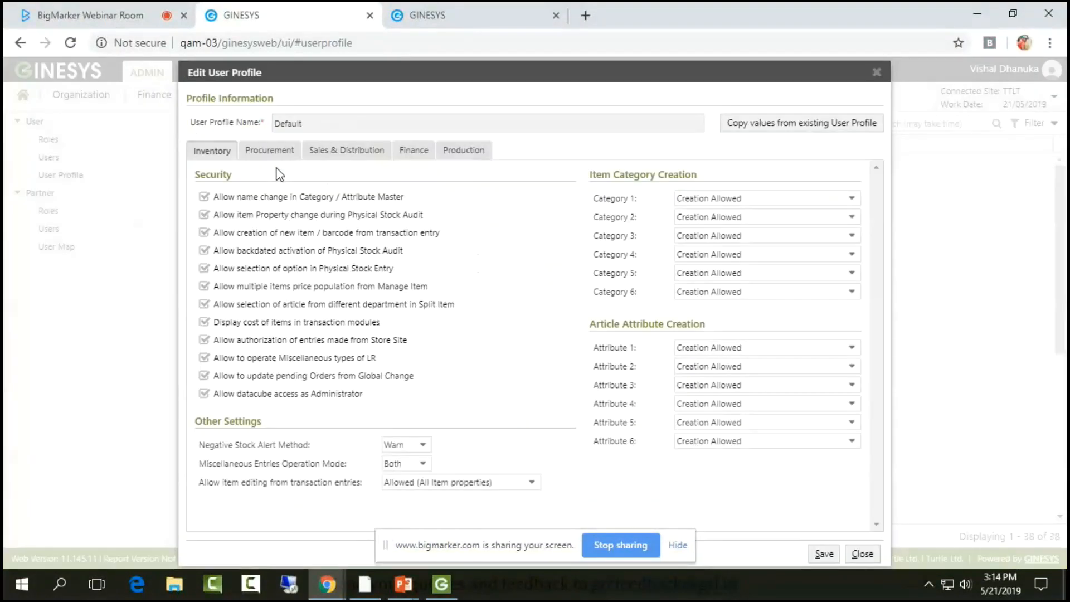
click(275, 155)
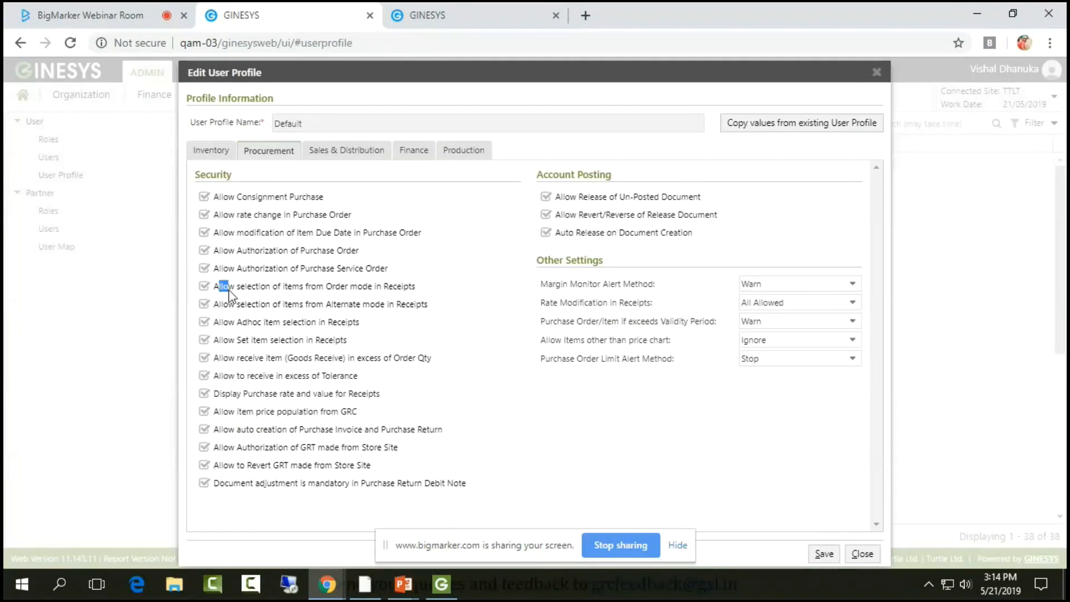
drag(218, 289, 433, 296)
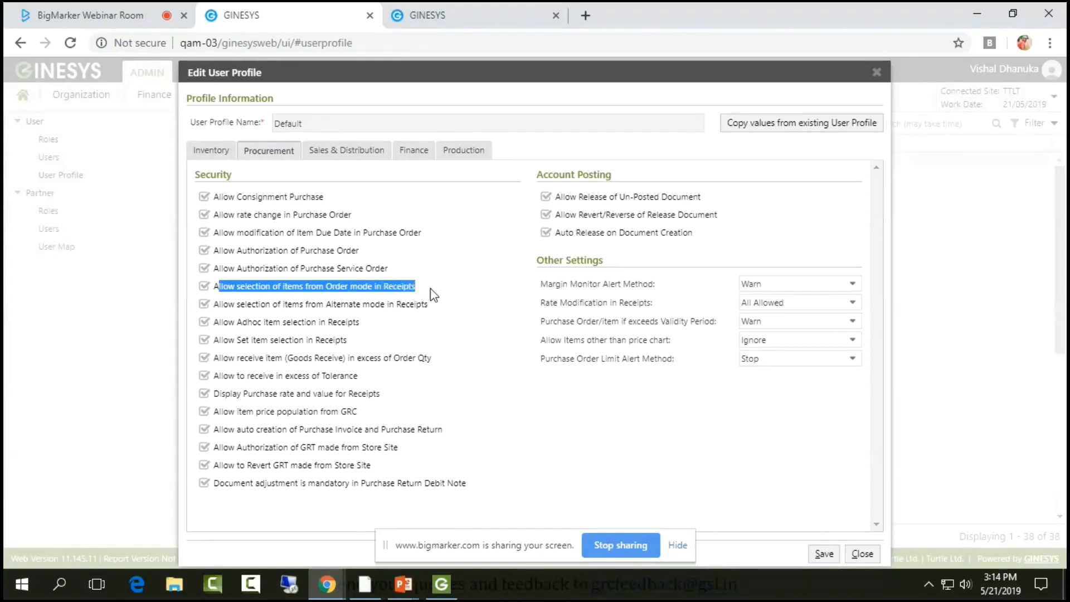
click(433, 295)
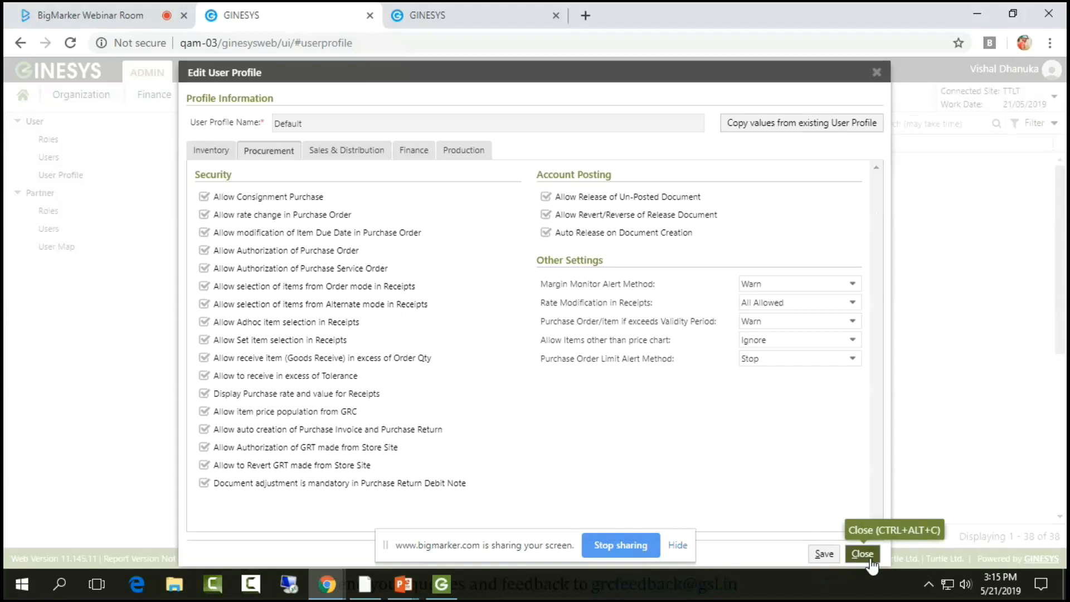
- Switch to the presentation, advance to the slide about Owner Site selection in receipts, and return to Ginesys
key(alt+Tab)
key(alt+Tab)
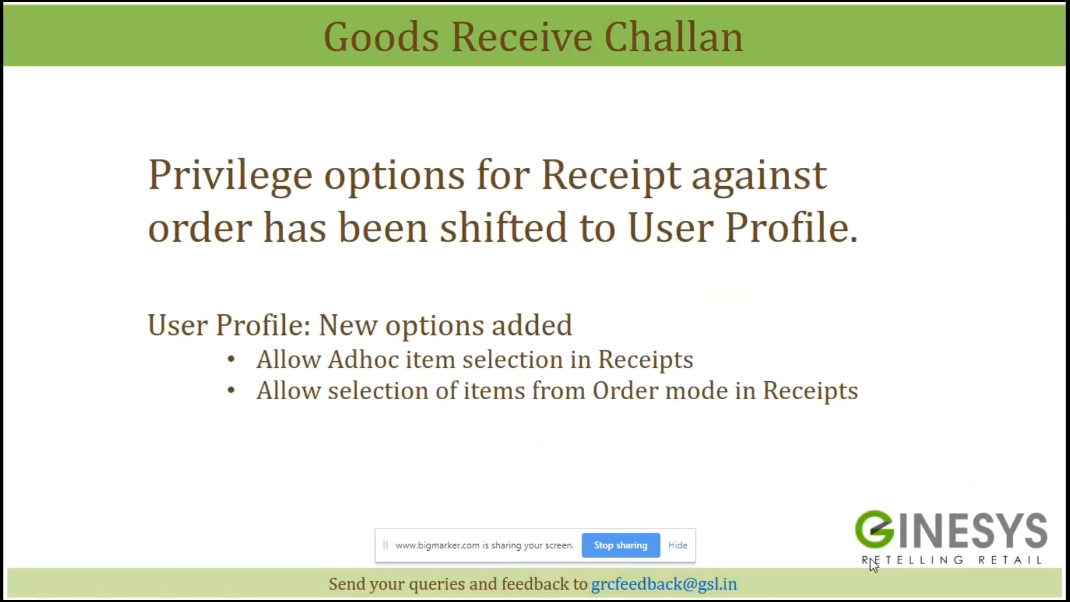
key(Right)
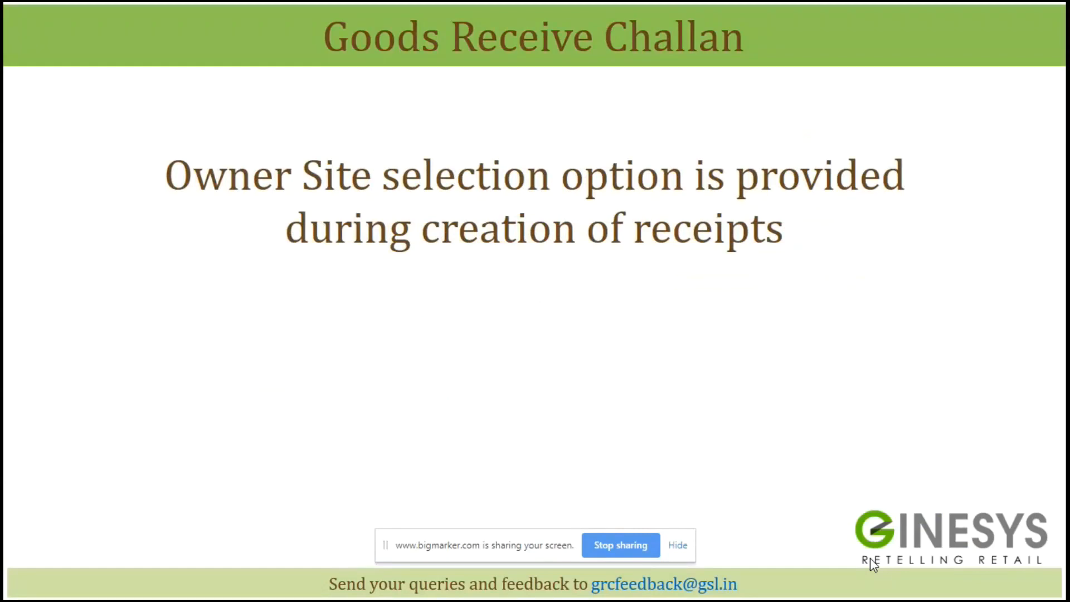
key(alt+Tab)
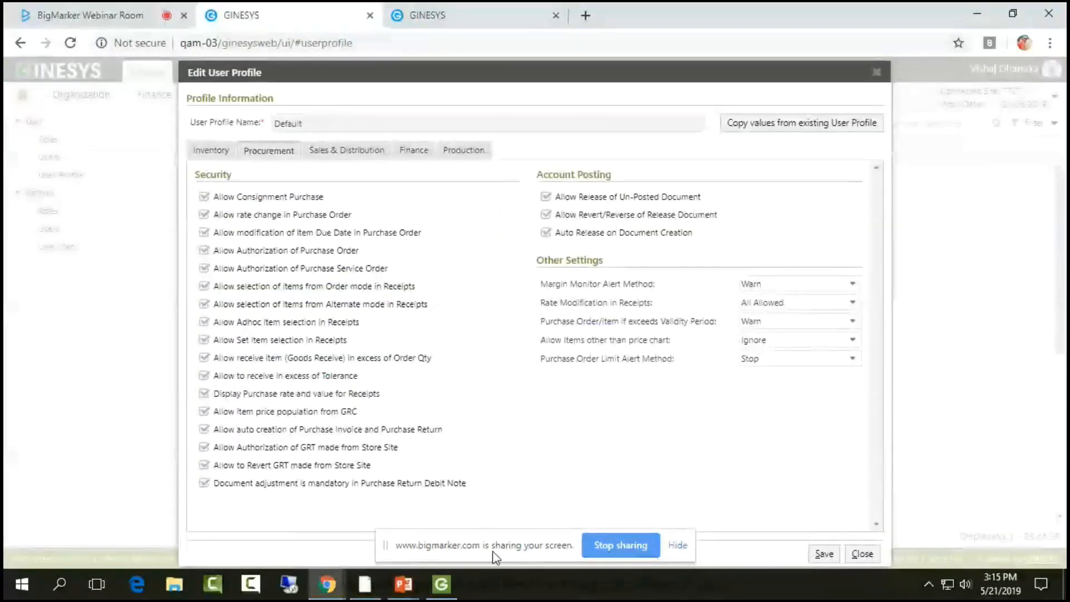
- Close the Default user profile and discard any changes
drag(495, 558, 629, 598)
click(863, 554)
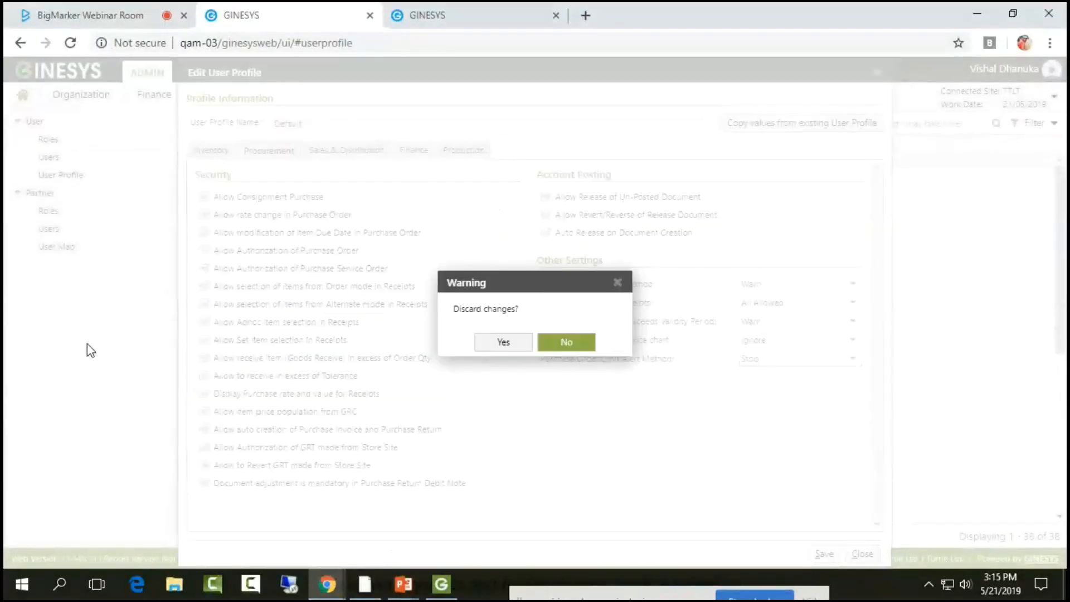
click(516, 344)
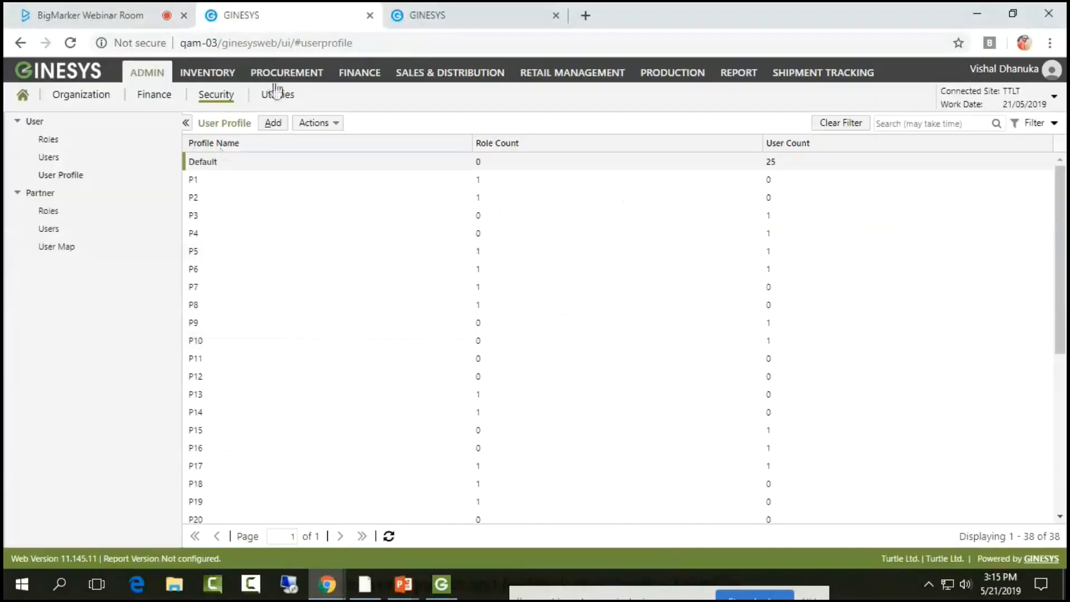
- Start a new Goods Receive Challan from the procurement receipts and go to its Owner Site field
click(291, 75)
click(53, 140)
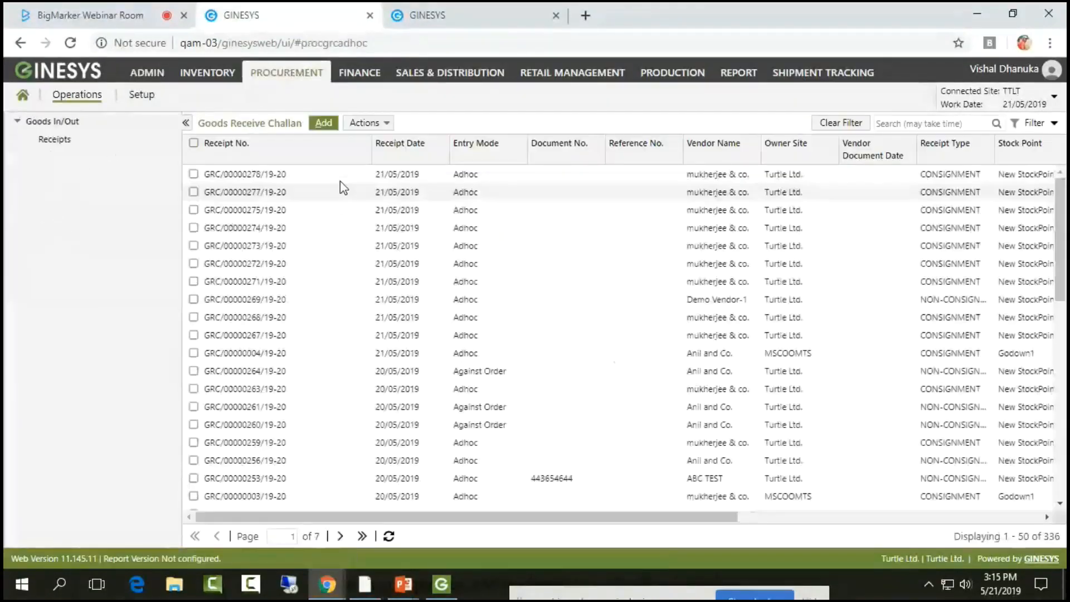
click(324, 123)
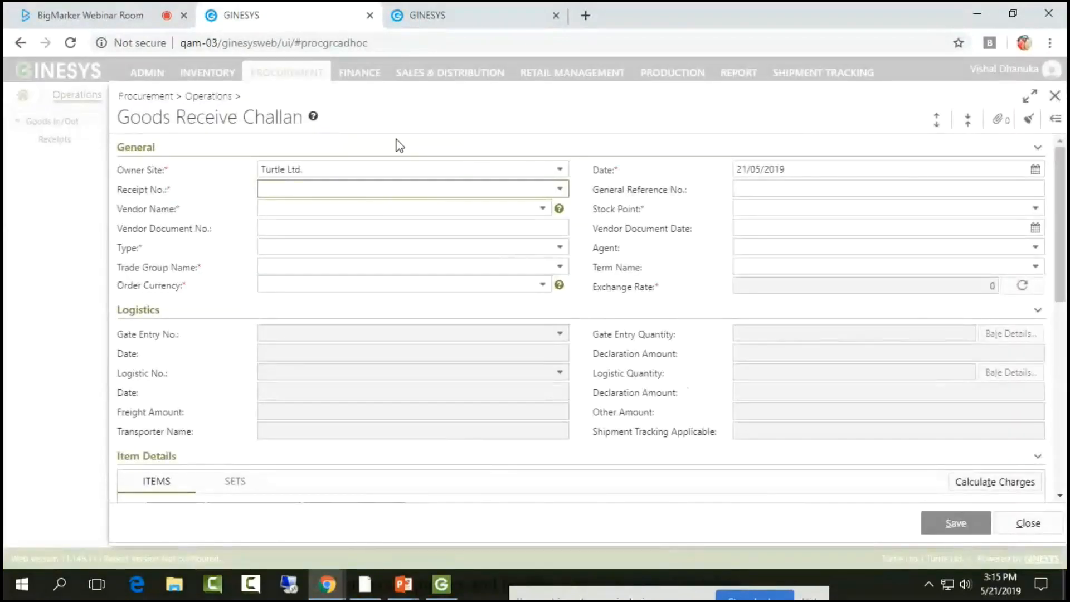
click(381, 170)
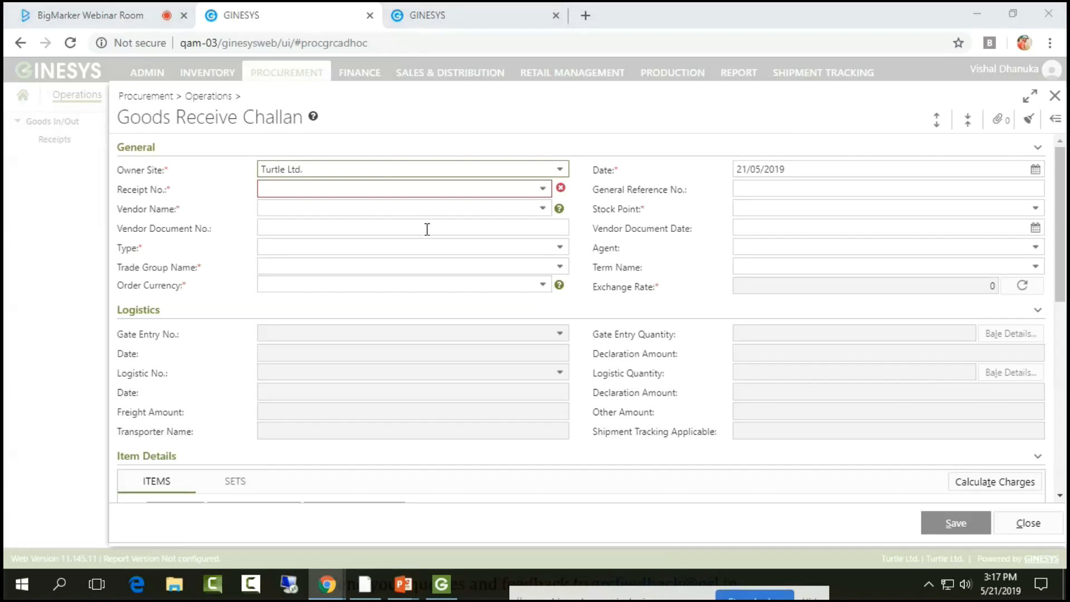
- Switch to the presentation and advance to the slide about receiving items from multiple orders in a single receipt
key(alt+Tab)
key(alt+Tab)
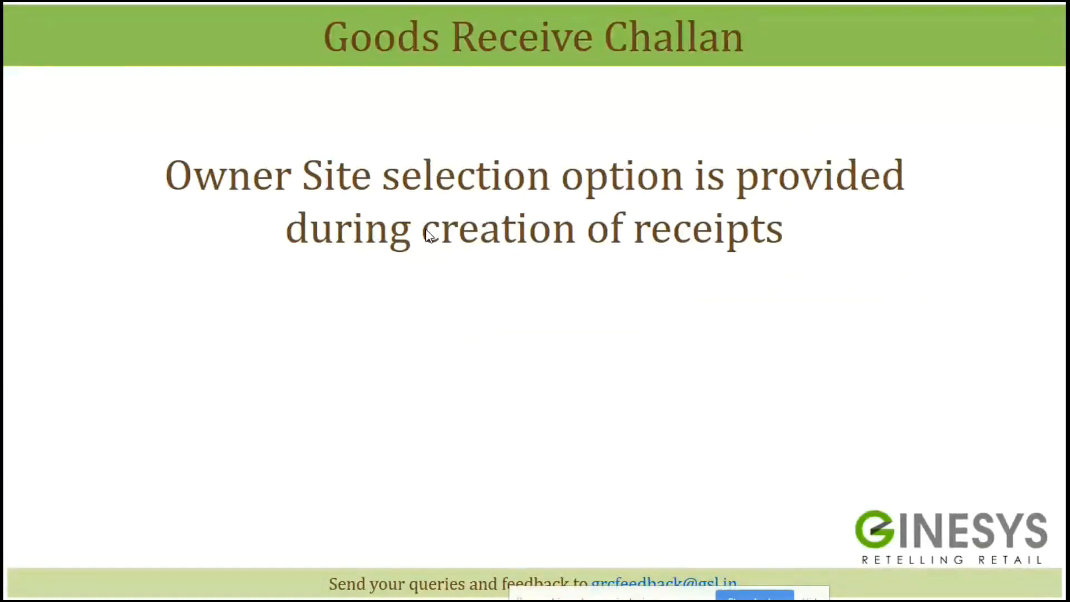
key(Right)
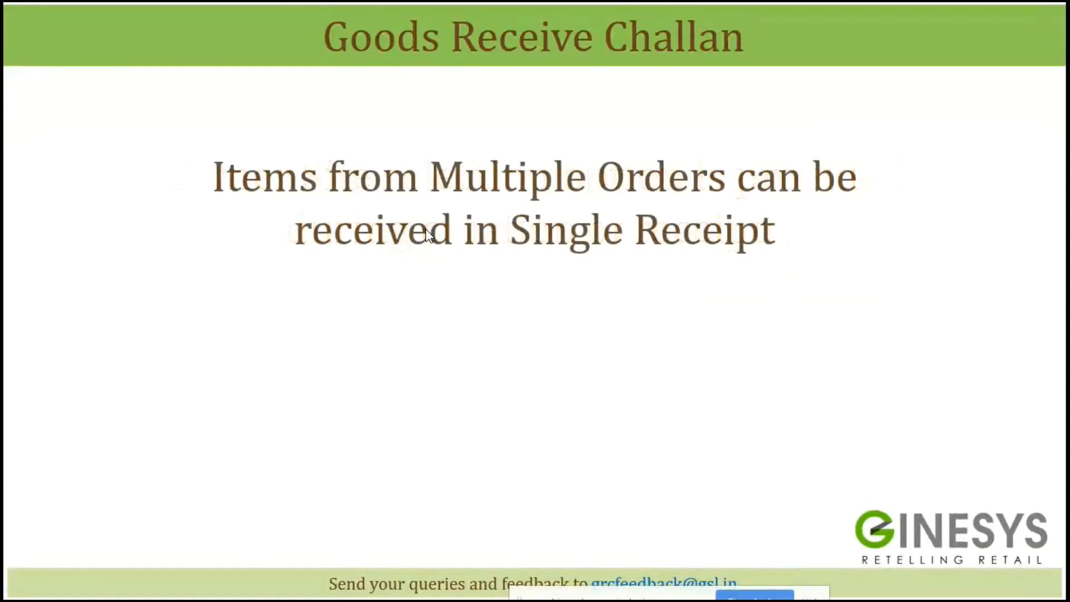
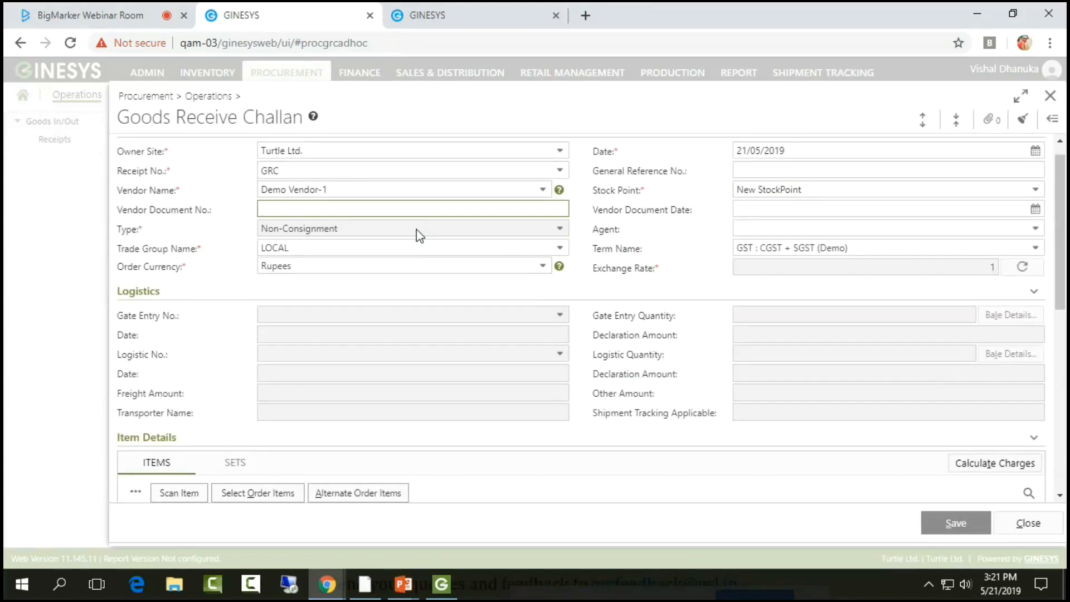
- Collapse the challan's Logistics section and view the additional item entry options under Item Details
key(Tab)
key(Tab)
key(Tab)
key(Tab)
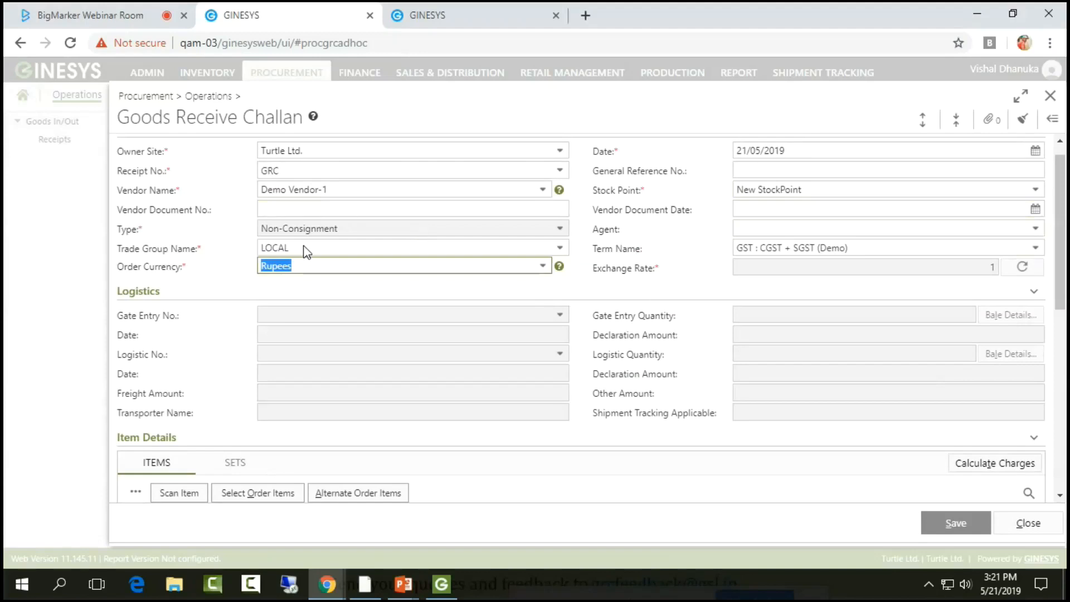
click(306, 300)
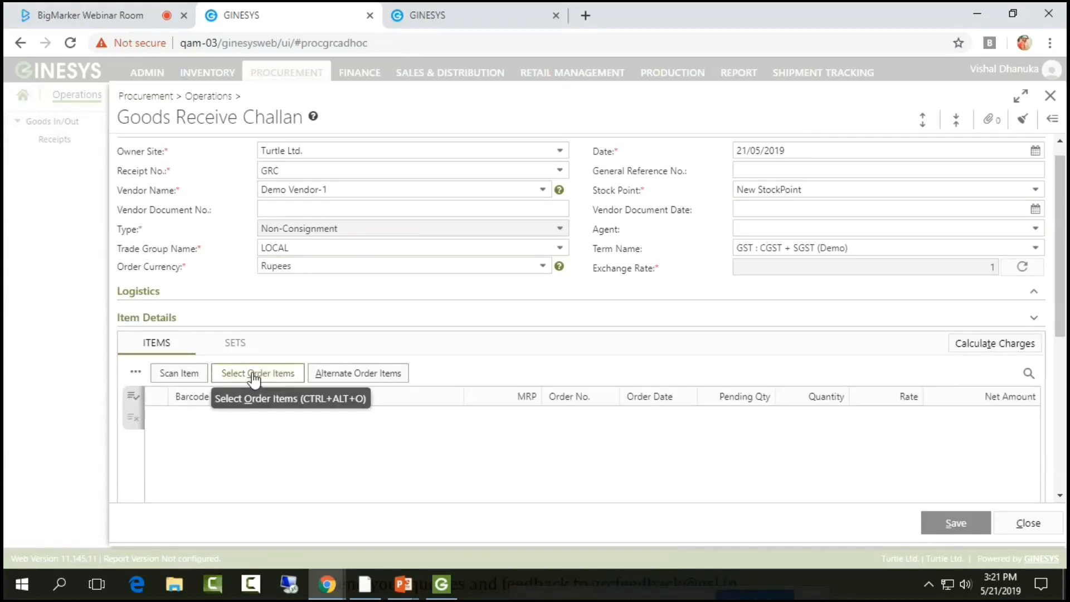
click(136, 374)
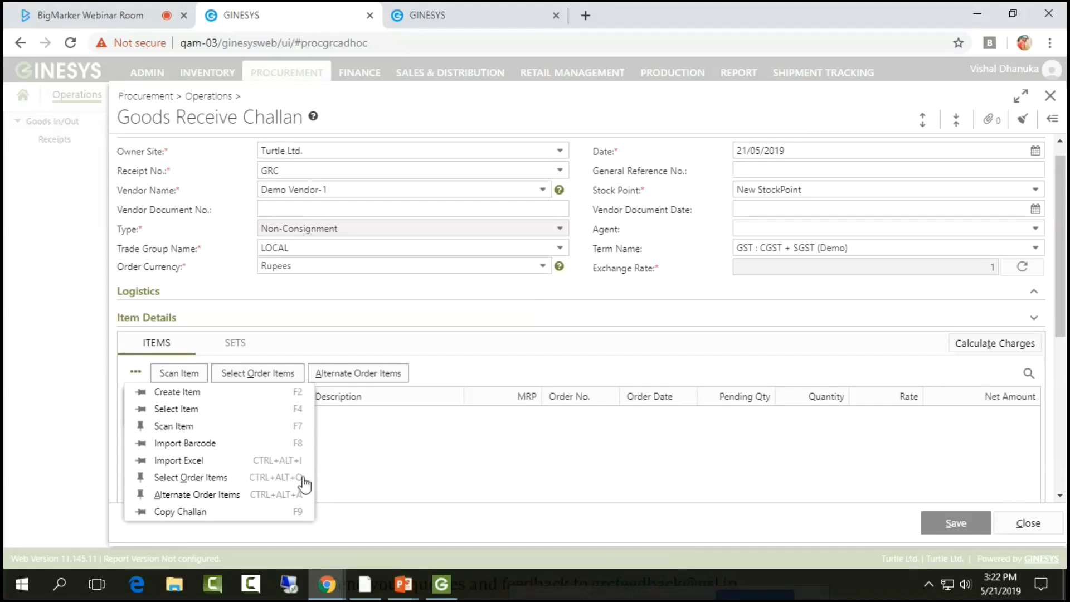
click(280, 384)
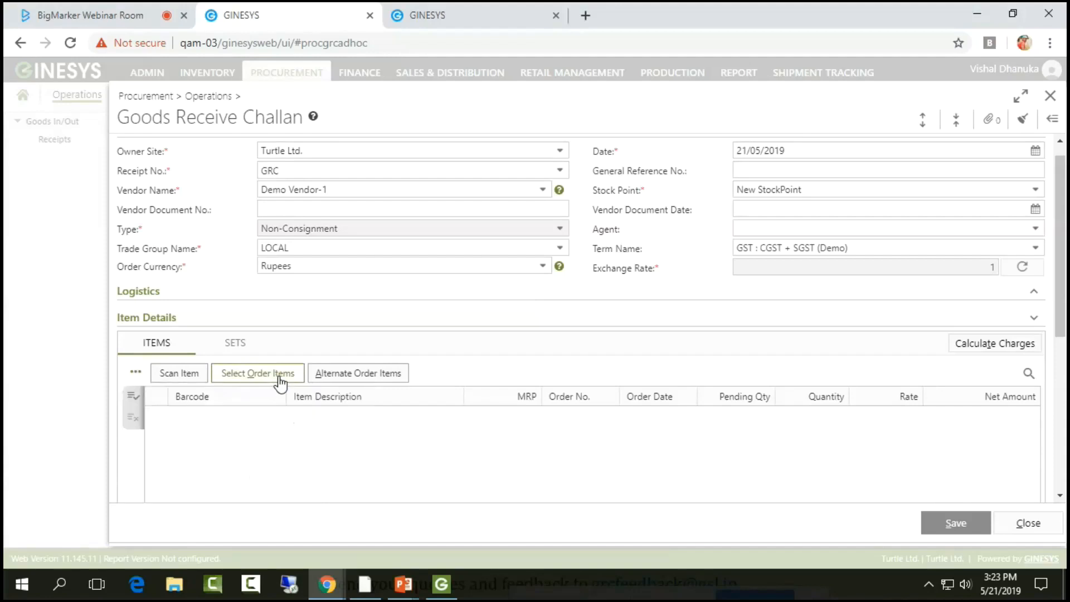
- Open the order item selection, choose the second listed purchase order, and show its pending items
click(280, 384)
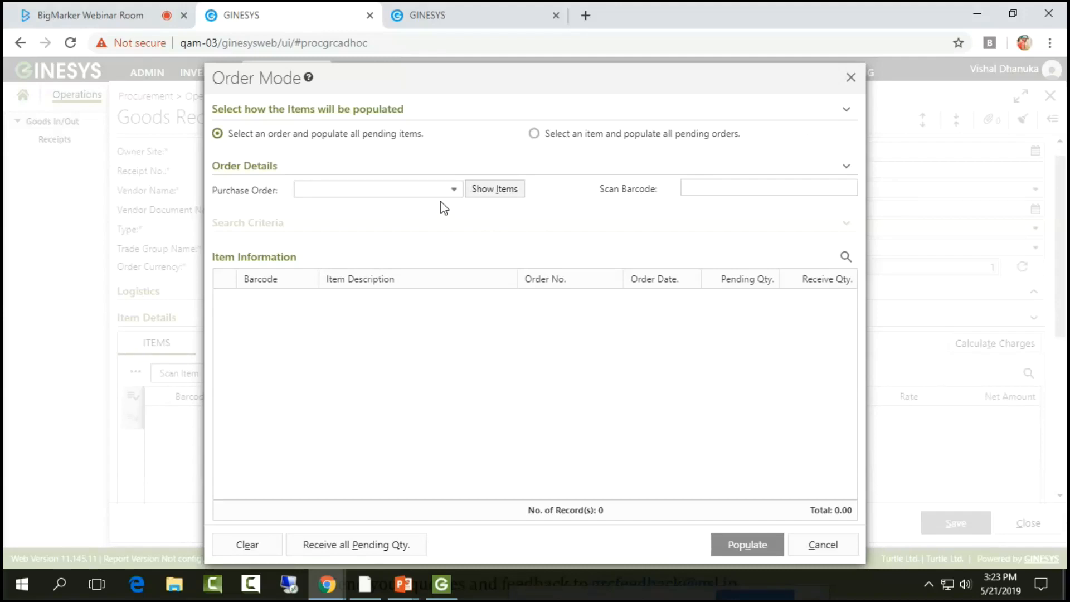
click(454, 190)
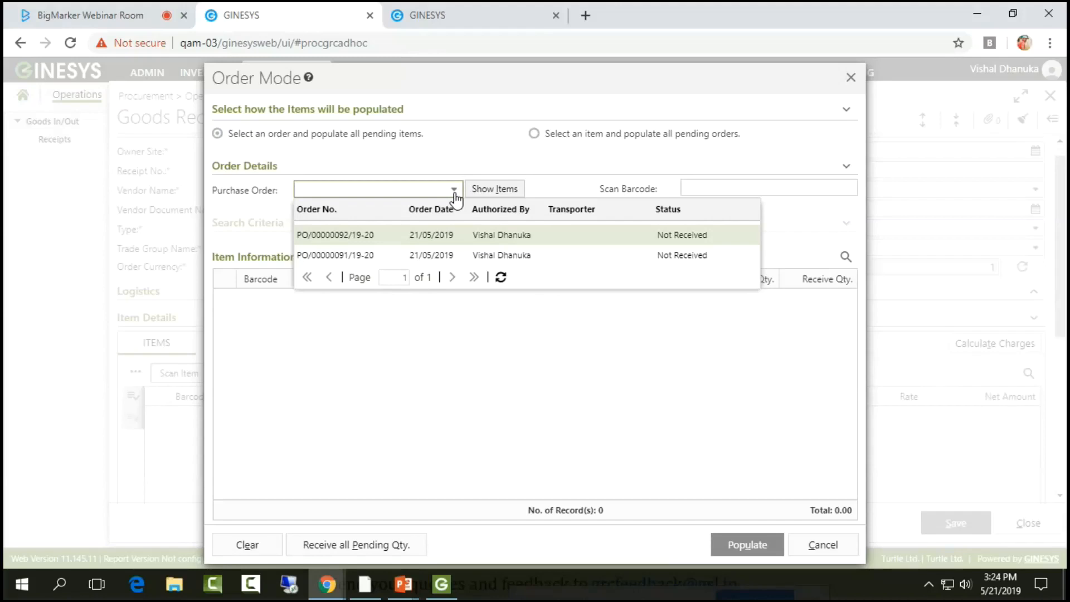
click(358, 257)
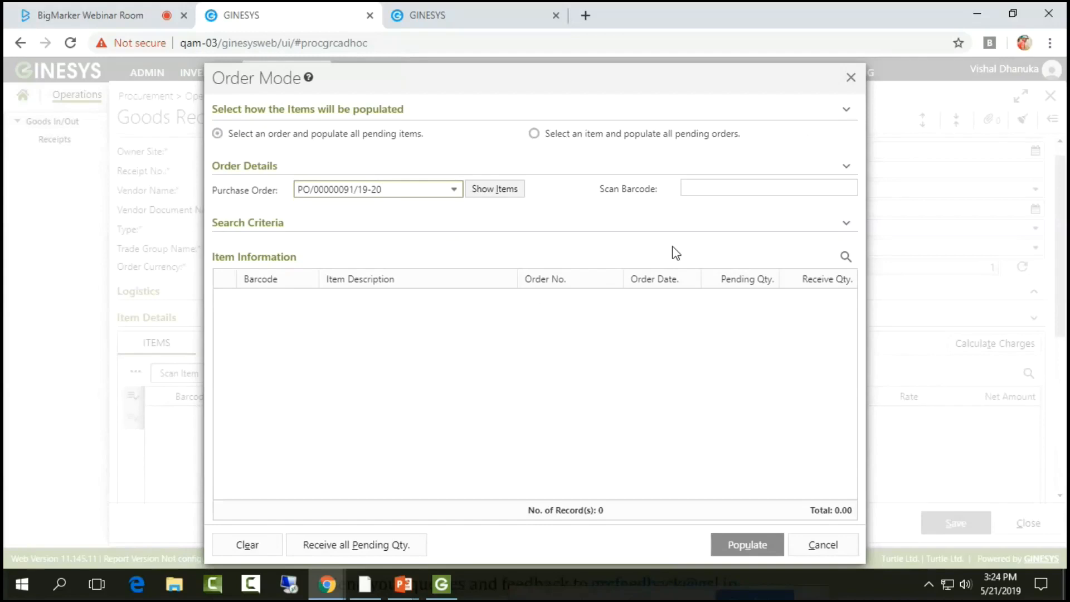
click(717, 190)
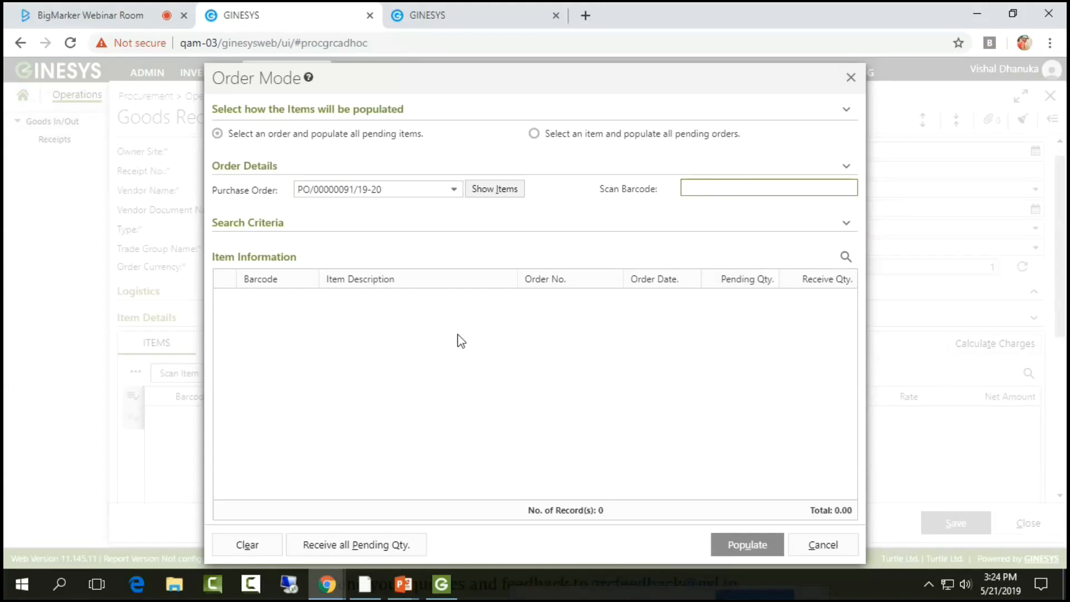
click(488, 193)
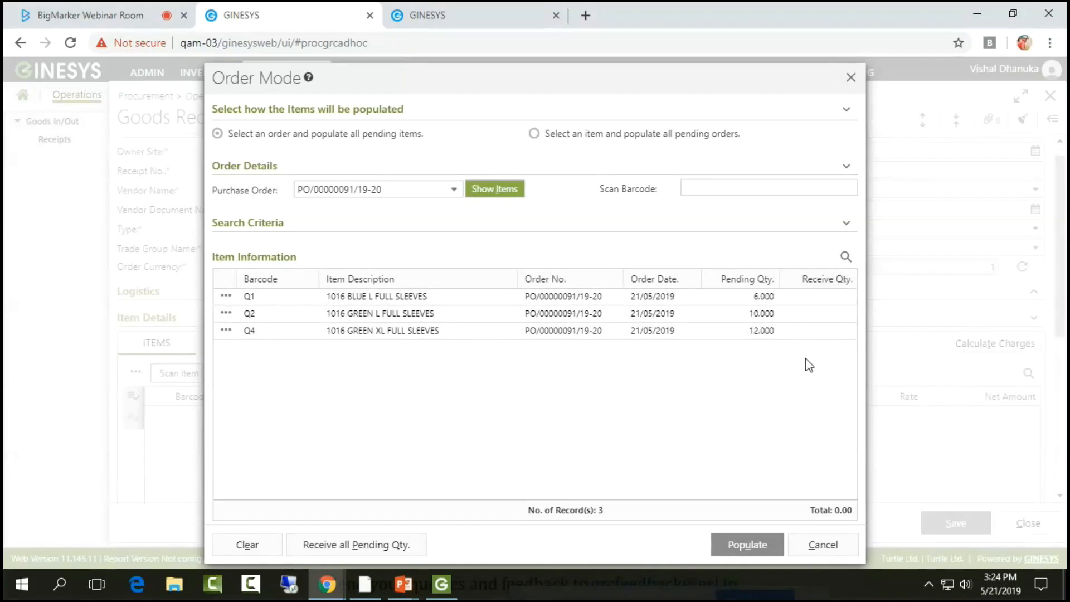
- Receive the full pending quantity for all listed order items and populate them into the challan
click(837, 301)
click(831, 316)
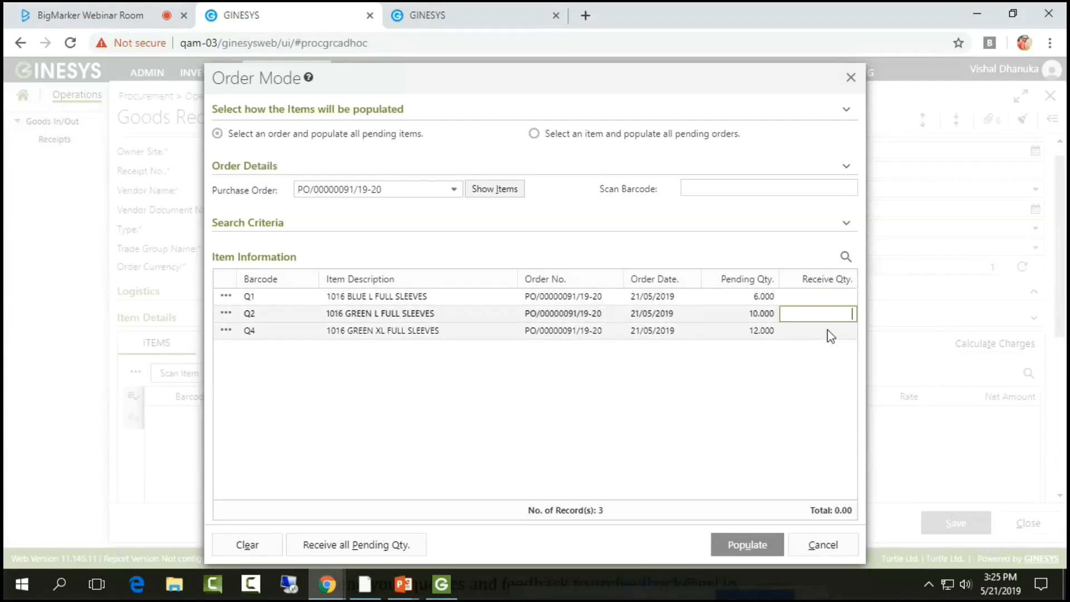
click(829, 330)
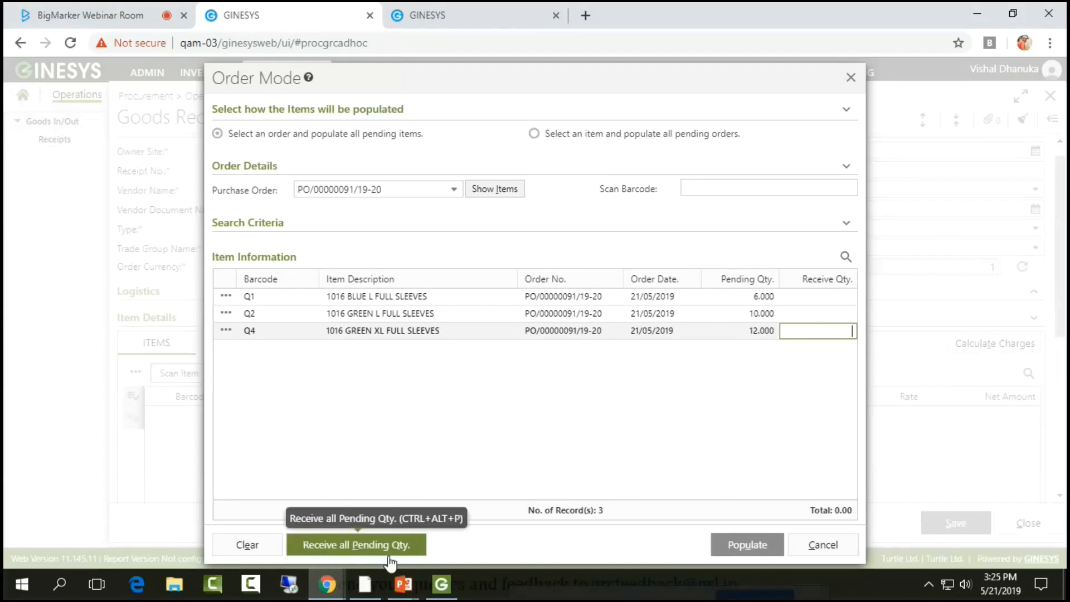
click(359, 553)
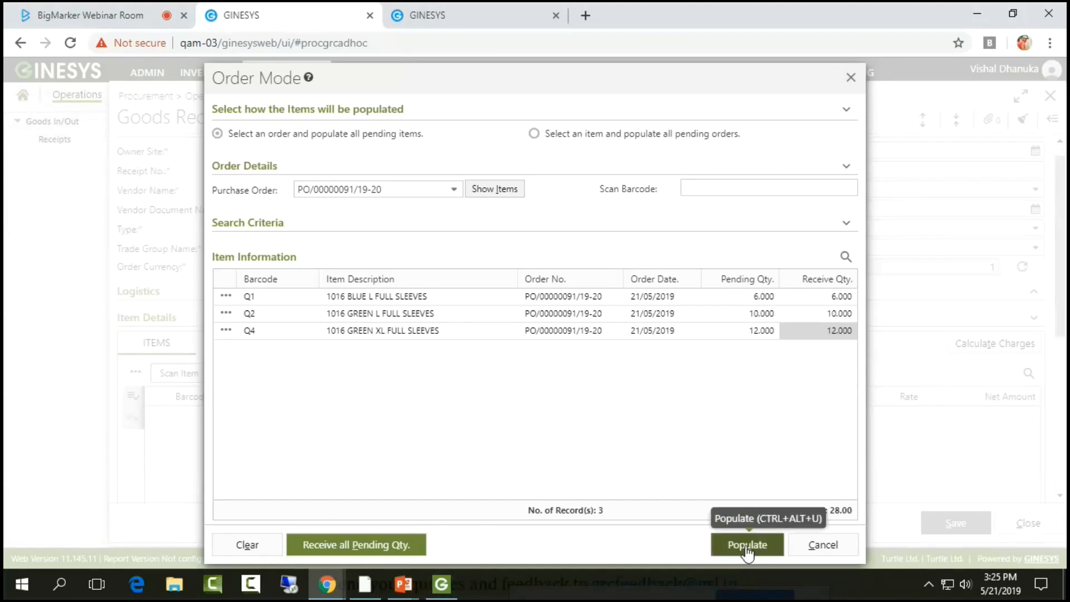
click(748, 549)
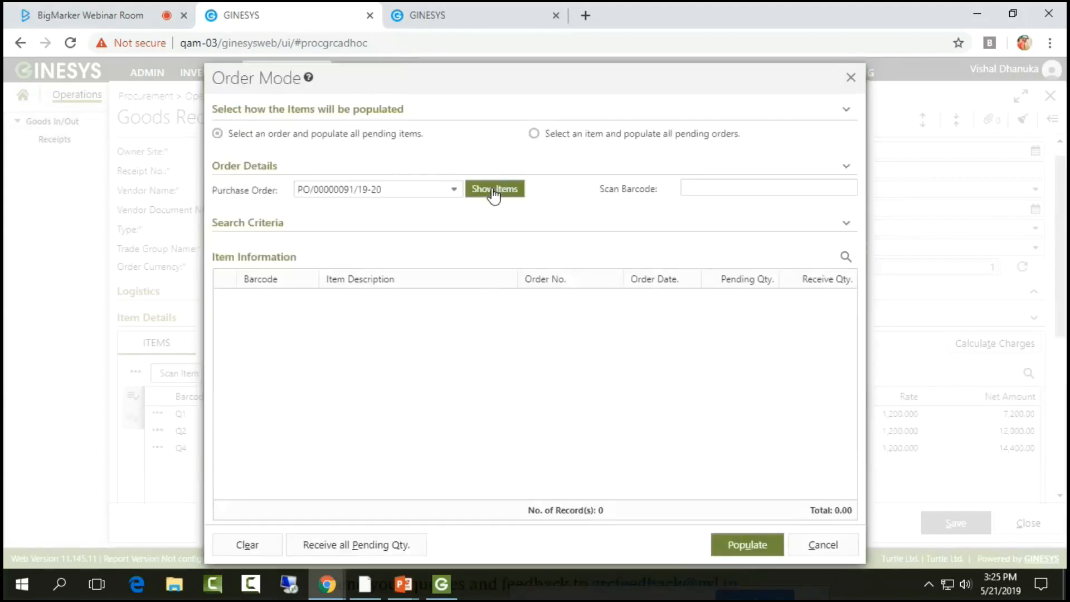
- Choose the first listed purchase order in Order Mode
click(449, 192)
click(453, 190)
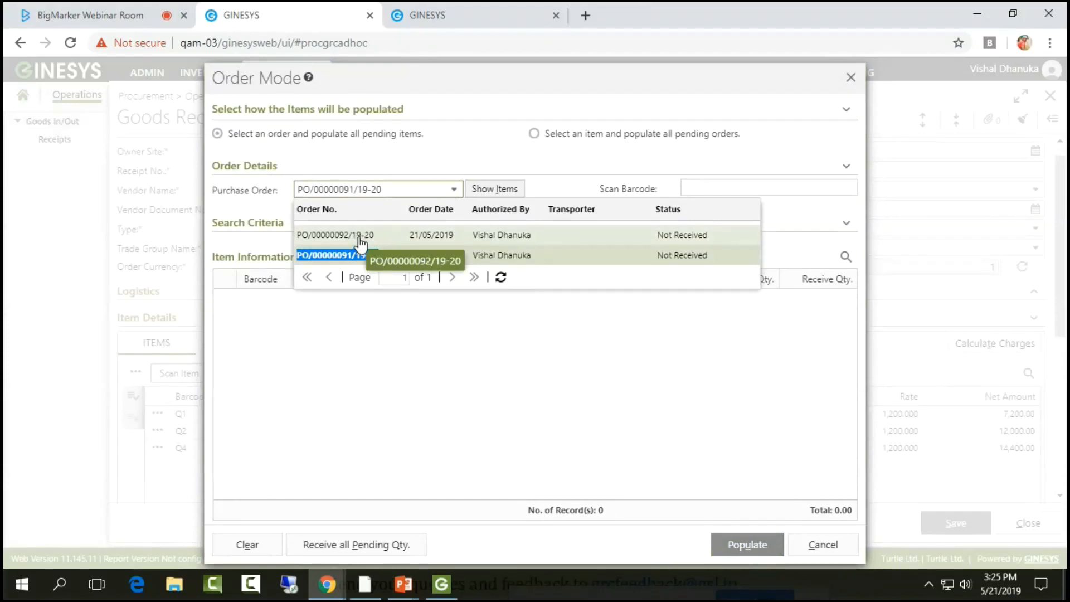
click(360, 234)
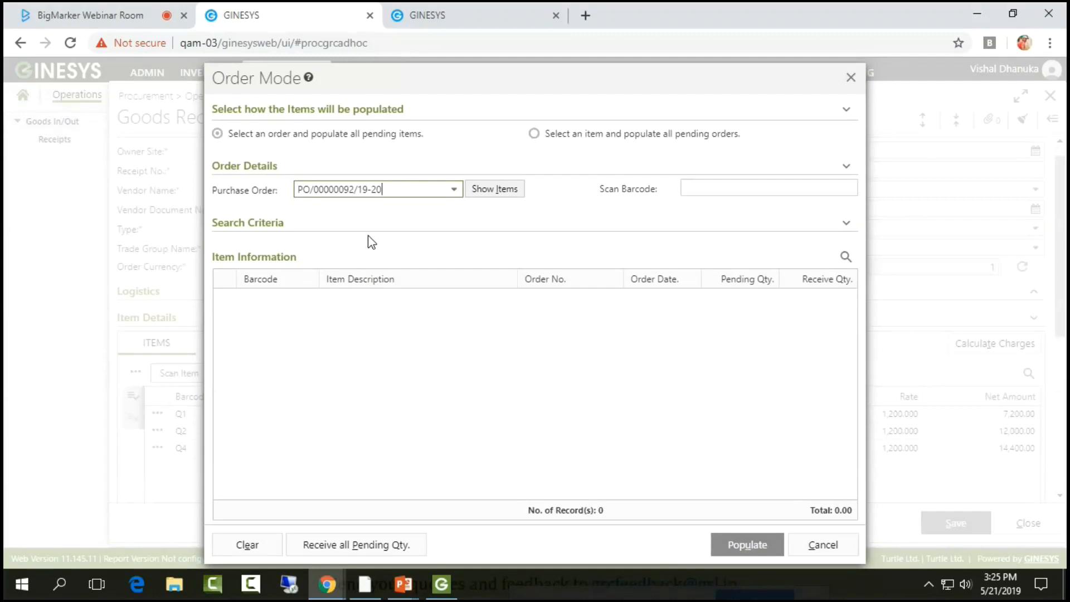
- Expand the search criteria, view the available Category1 and Category2 values, and search the order's pending items without filters
click(401, 228)
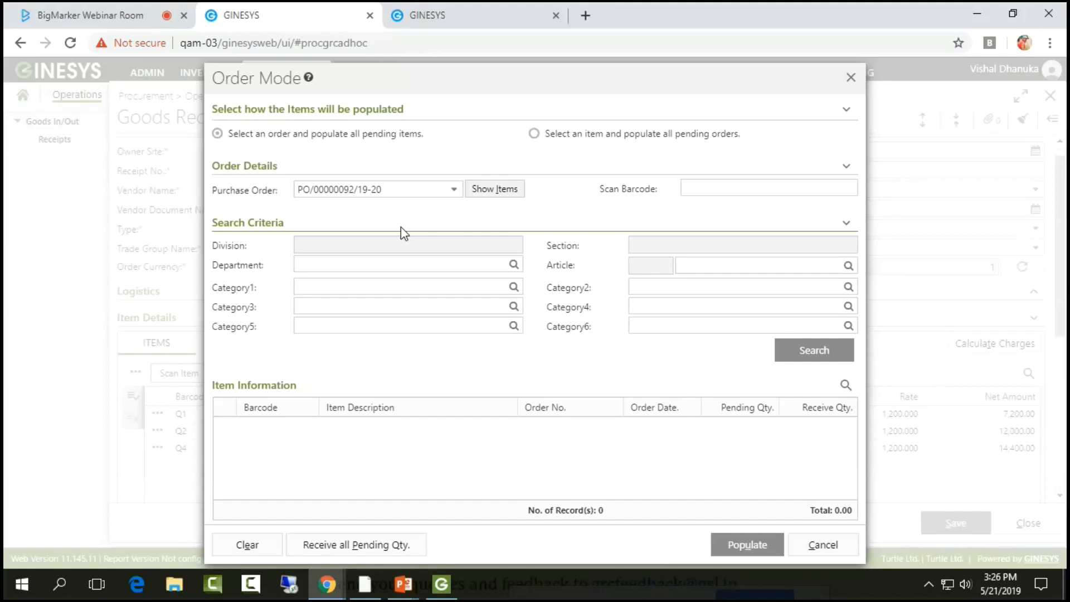
click(513, 289)
click(514, 287)
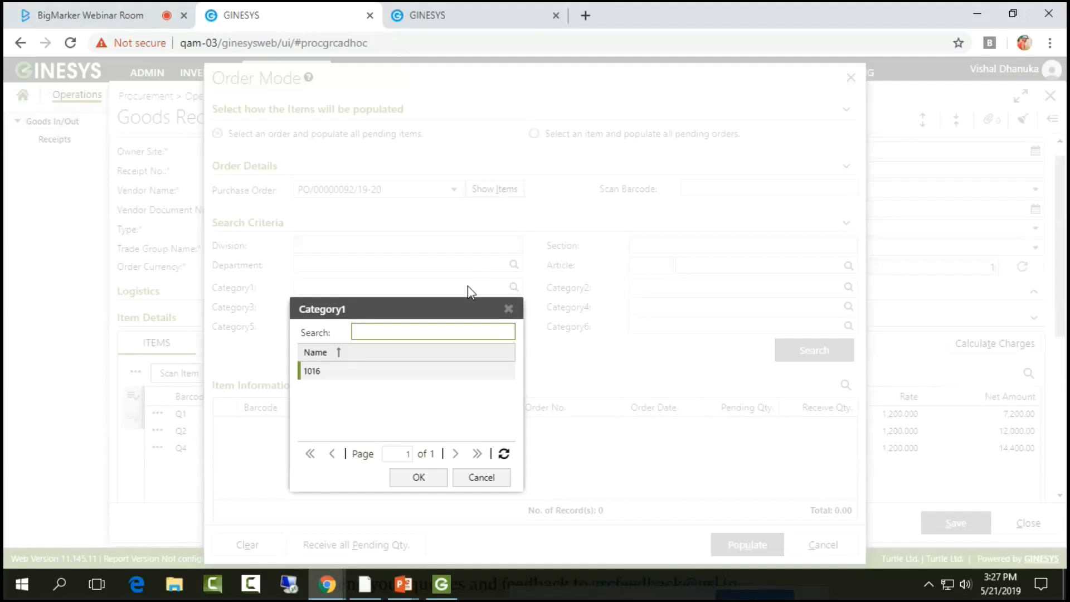
click(483, 485)
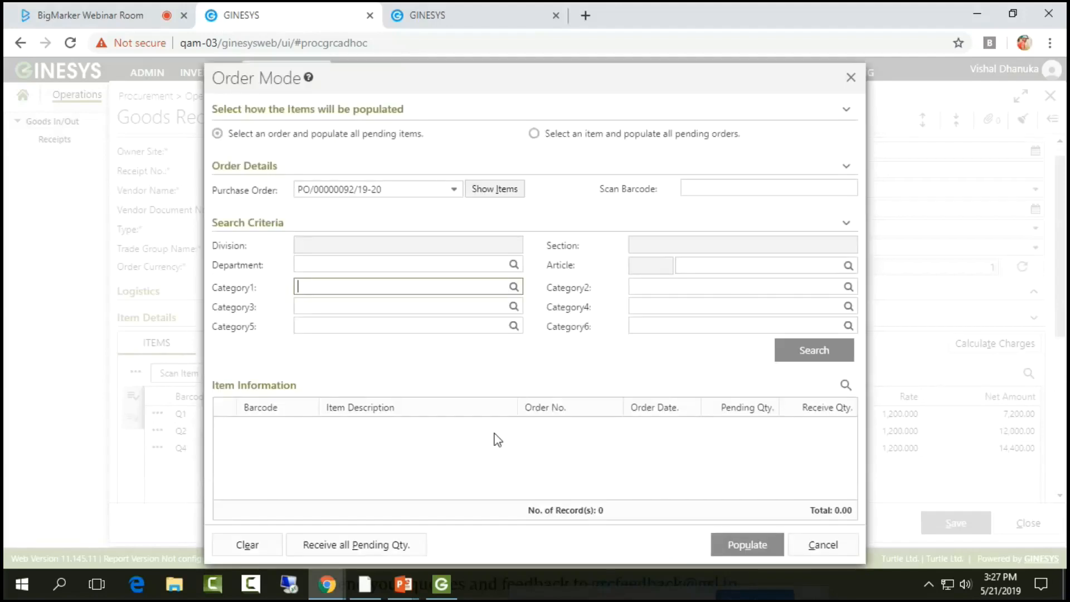
click(850, 287)
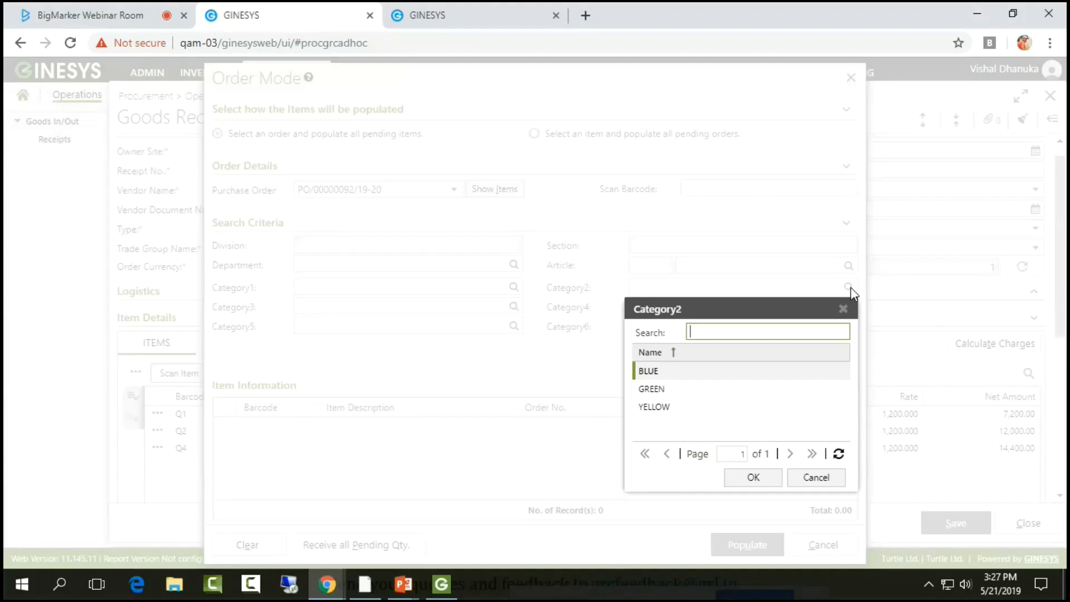
click(818, 479)
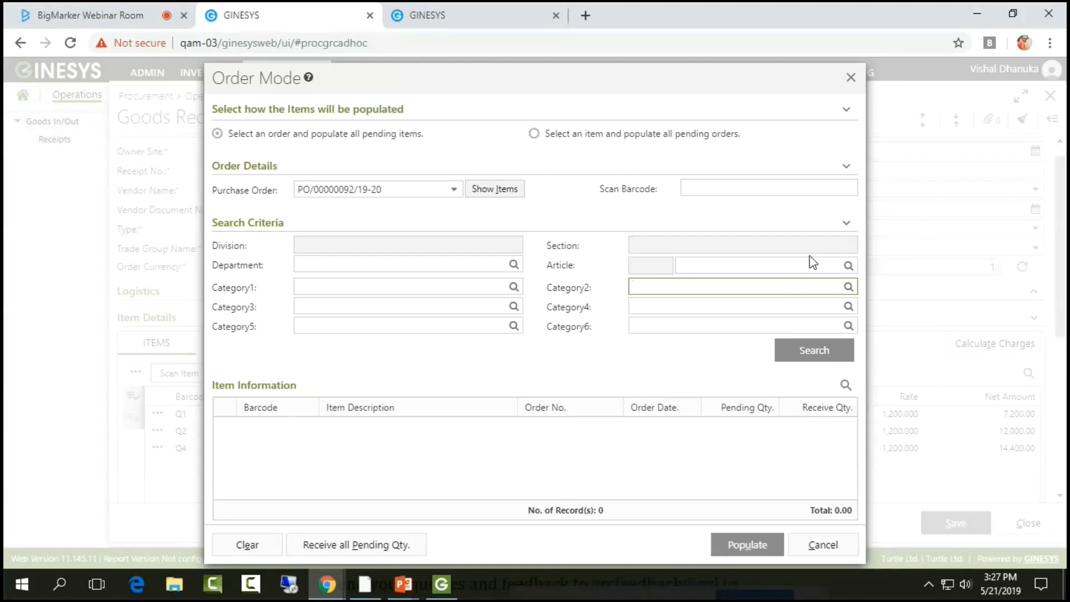
click(823, 356)
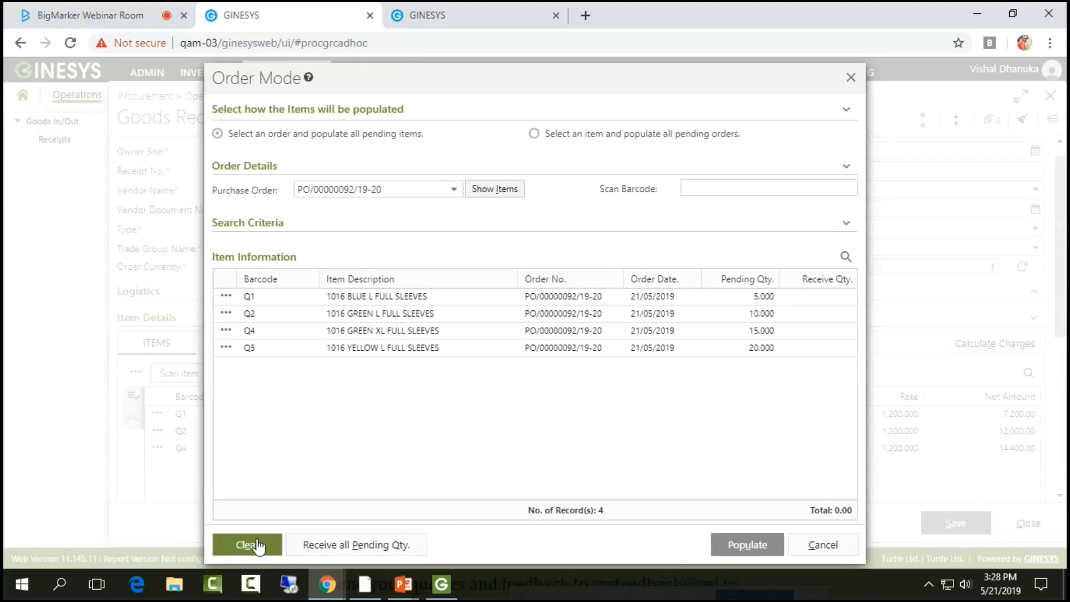
- Clear Order Mode, switch to populating all pending orders by item, and search with Category2 set to BLUE
click(255, 548)
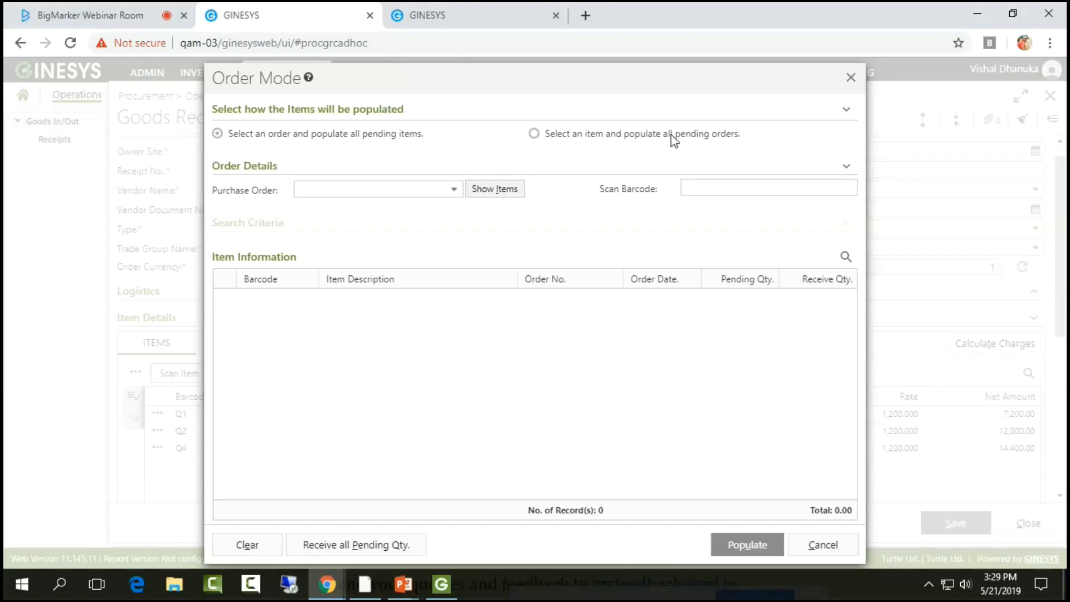
click(672, 138)
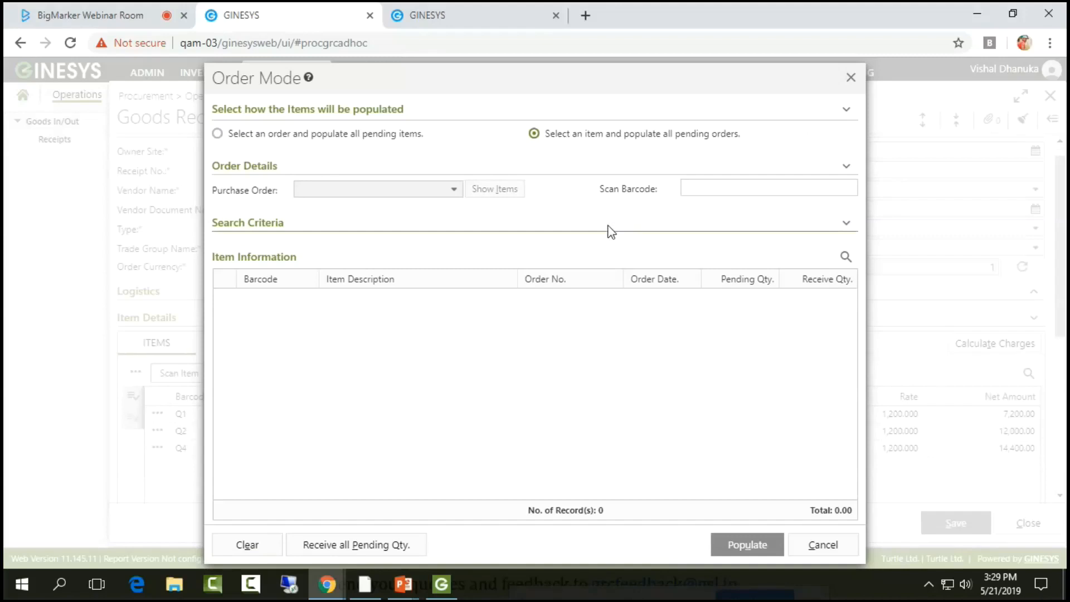
click(847, 223)
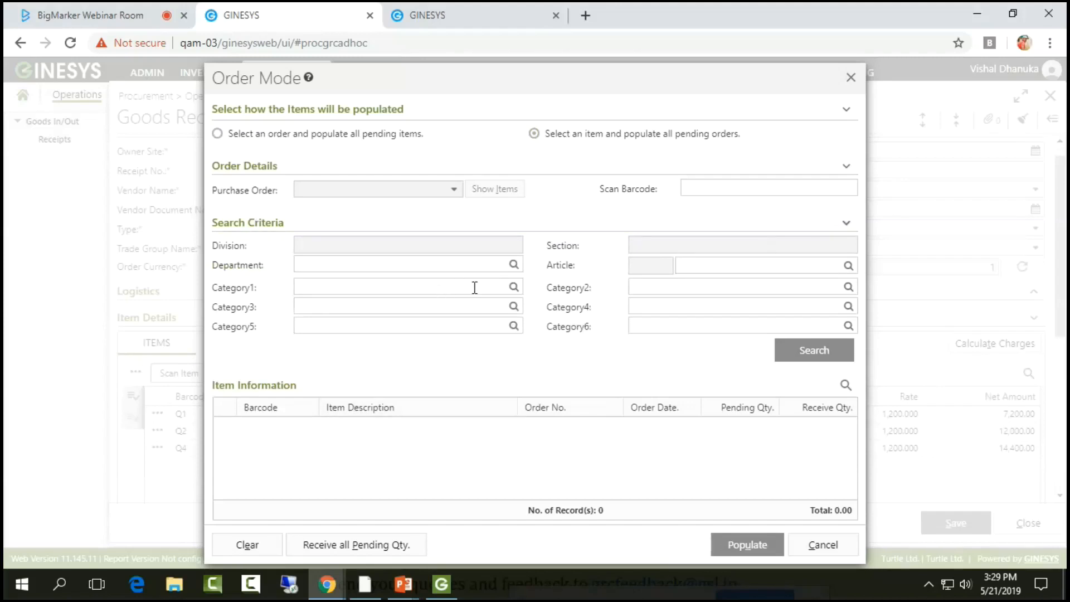
click(848, 288)
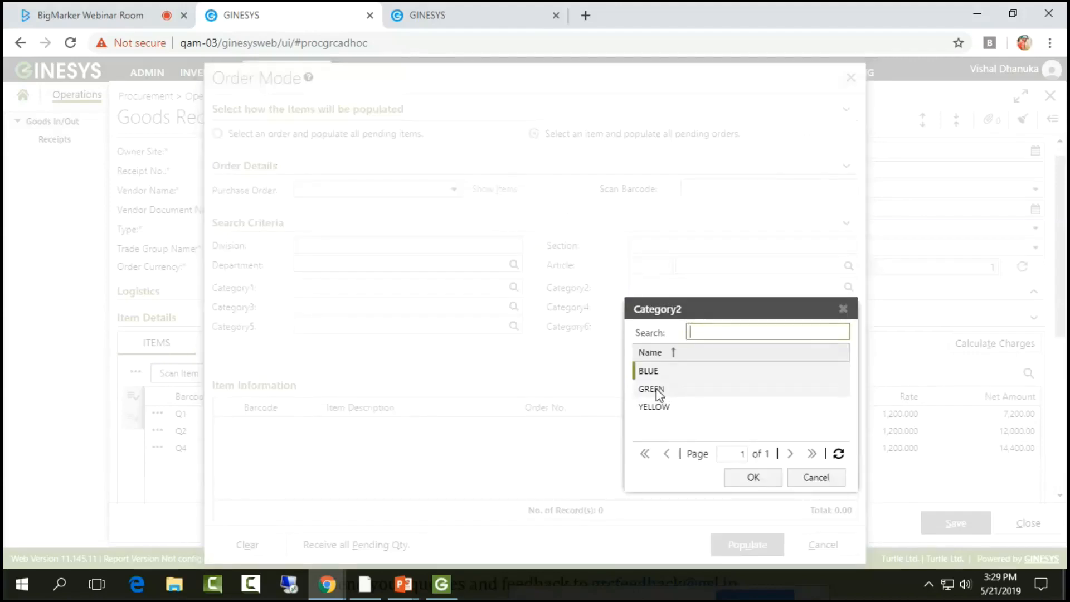
double_click(658, 375)
click(815, 352)
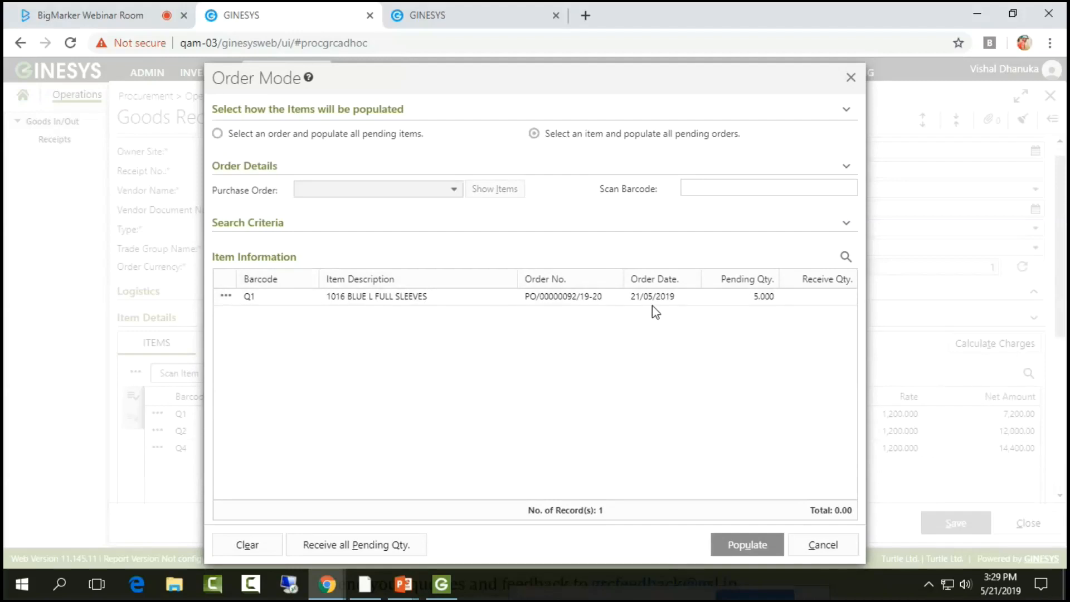
- Remove the BLUE value from Category2 and refetch the pending items without any filter
click(847, 223)
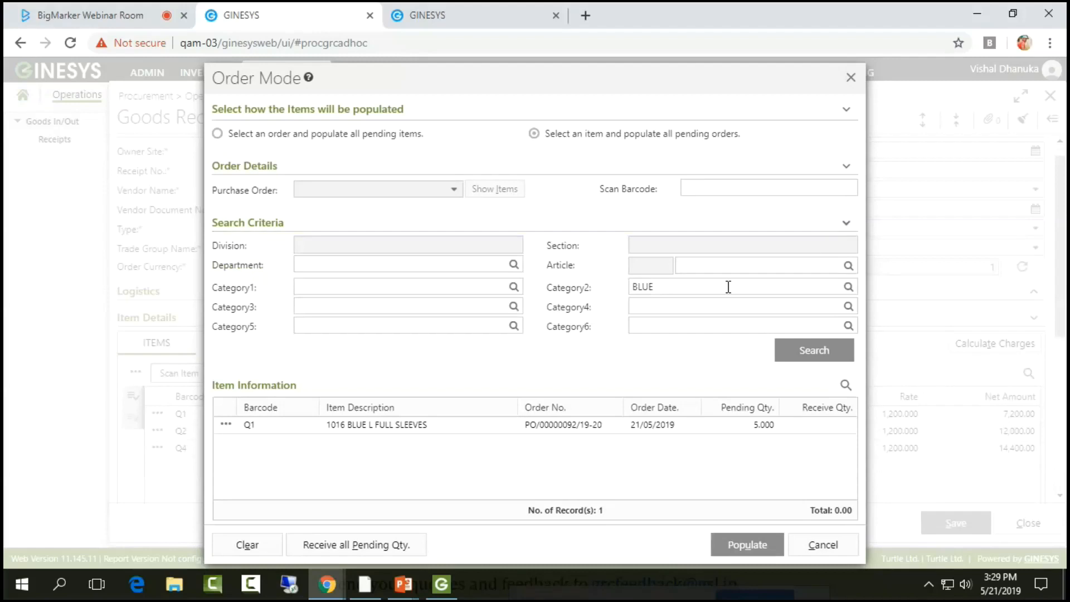
click(849, 287)
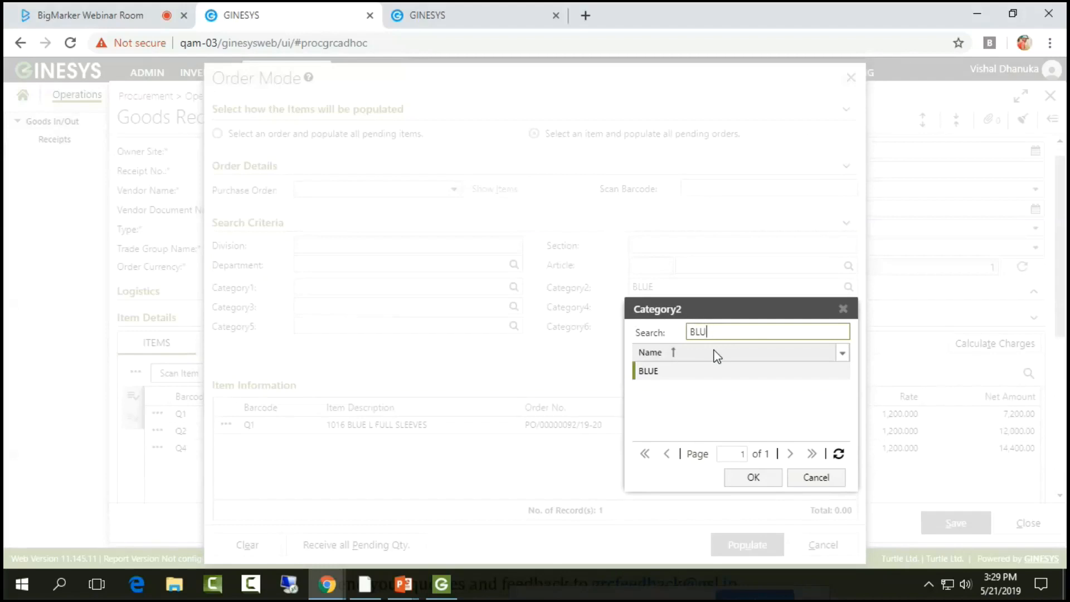
key(BackSpace)
key(BackSpace)
key(BackSpace)
key(Escape)
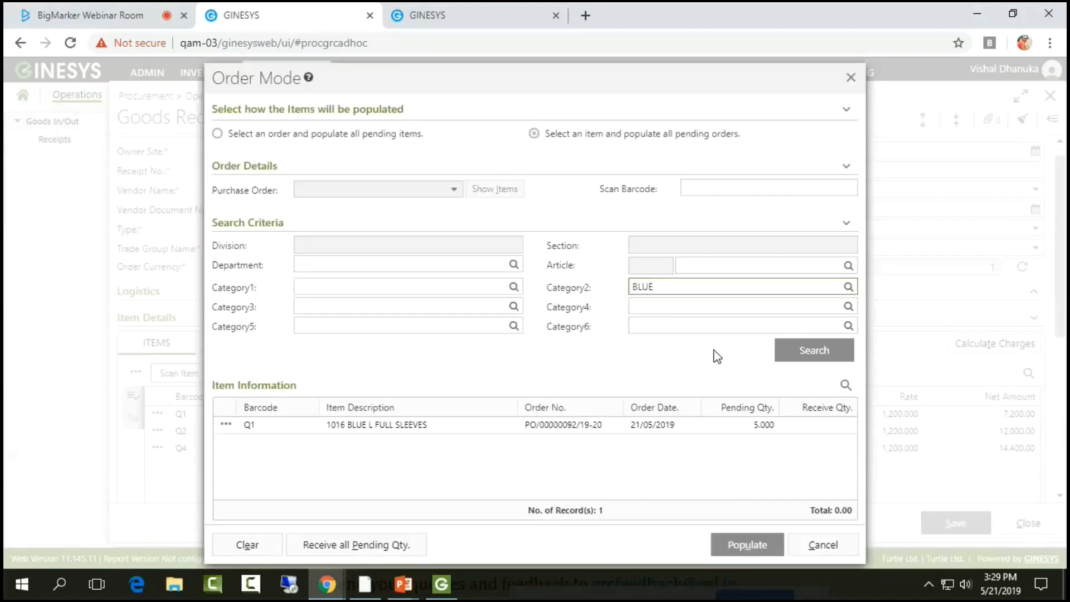
key(BackSpace)
key(BackSpace)
key(BackSpace)
key(Return)
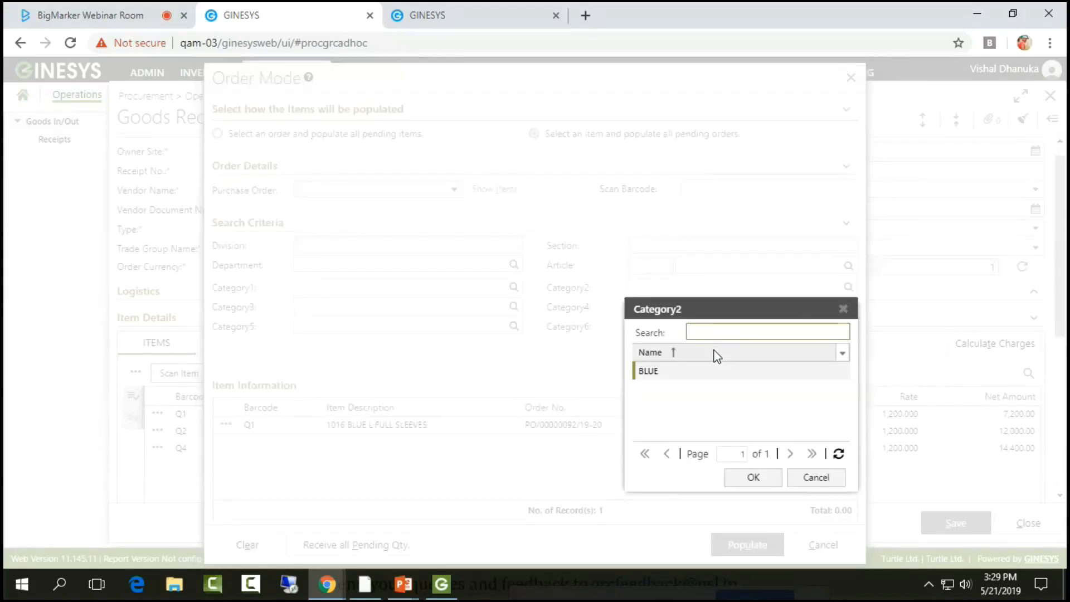
key(Escape)
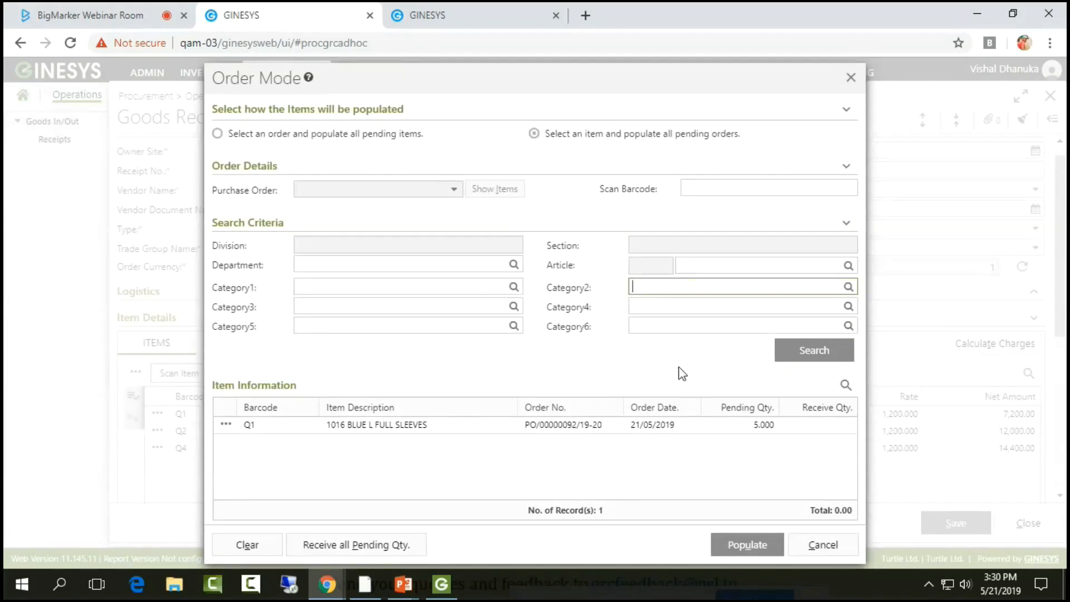
click(825, 362)
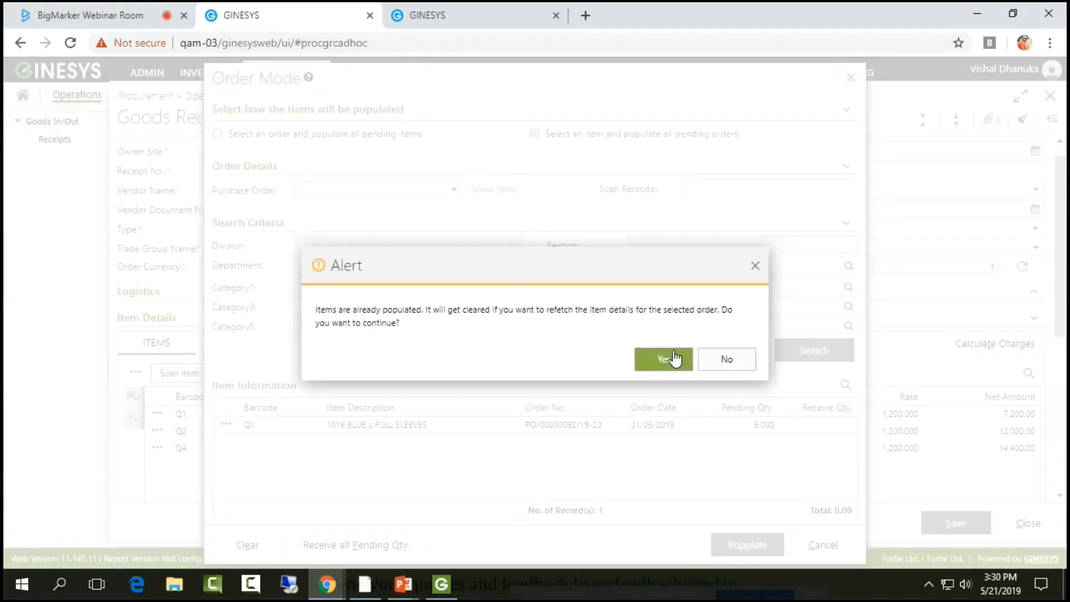
click(675, 359)
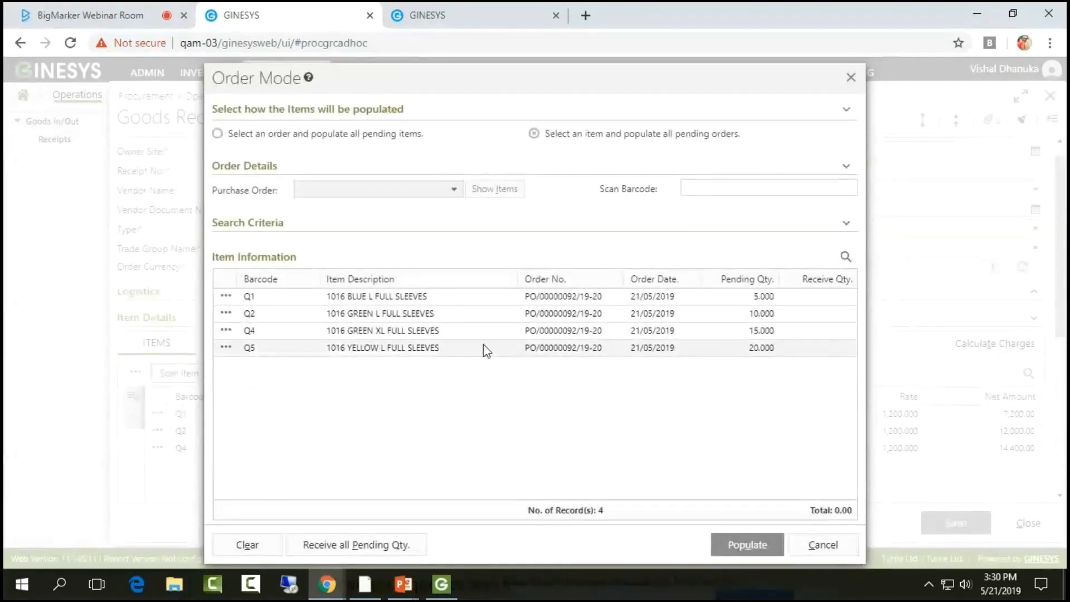
- Cancel Order Mode and delete all item rows from the challan's Item Details
click(821, 548)
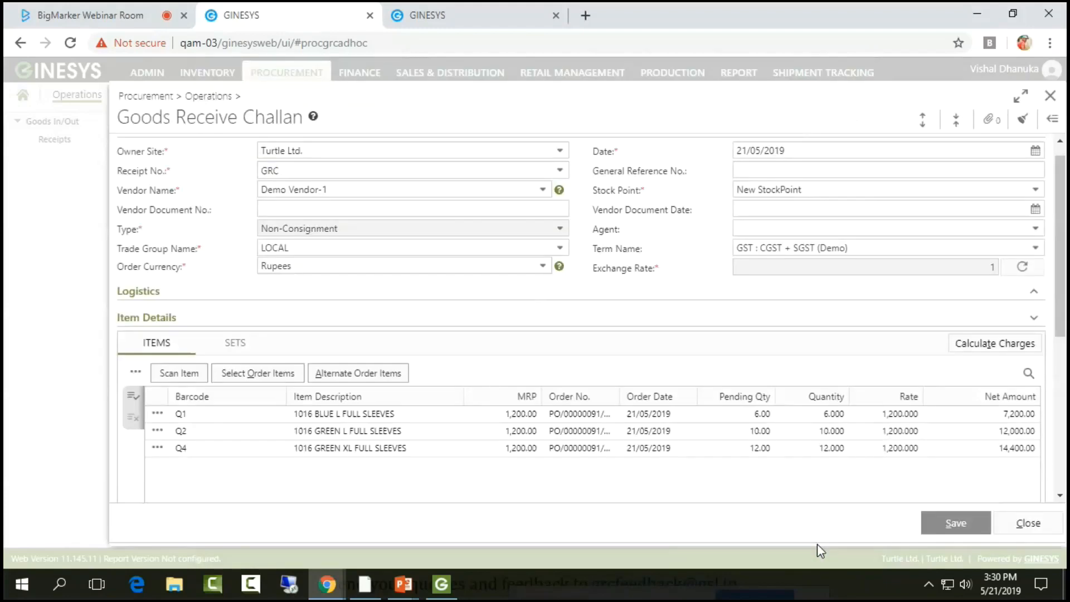
click(135, 372)
click(548, 375)
click(134, 399)
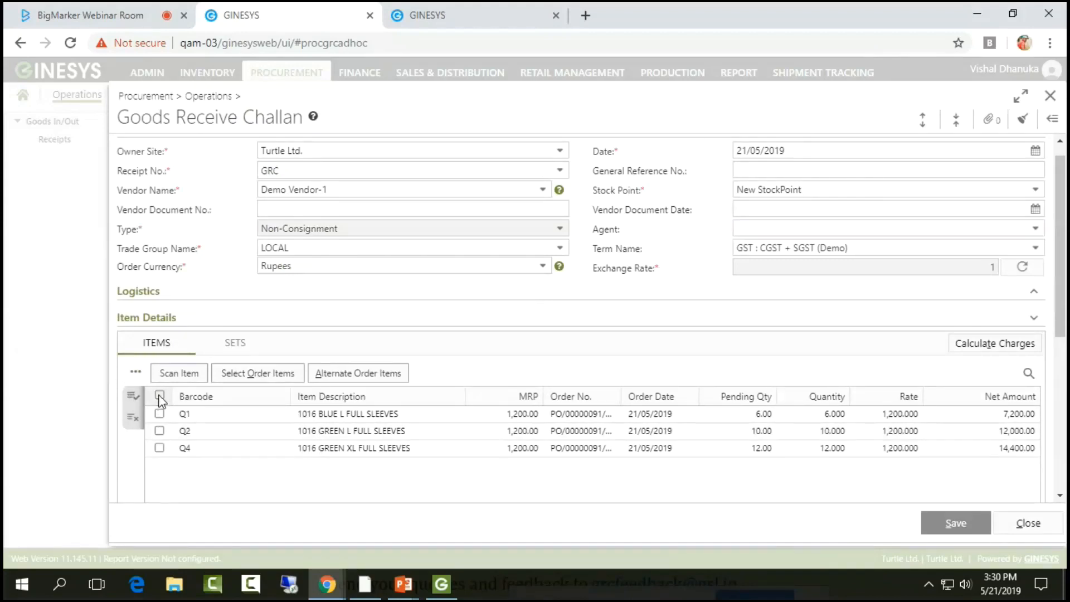
click(133, 417)
click(567, 353)
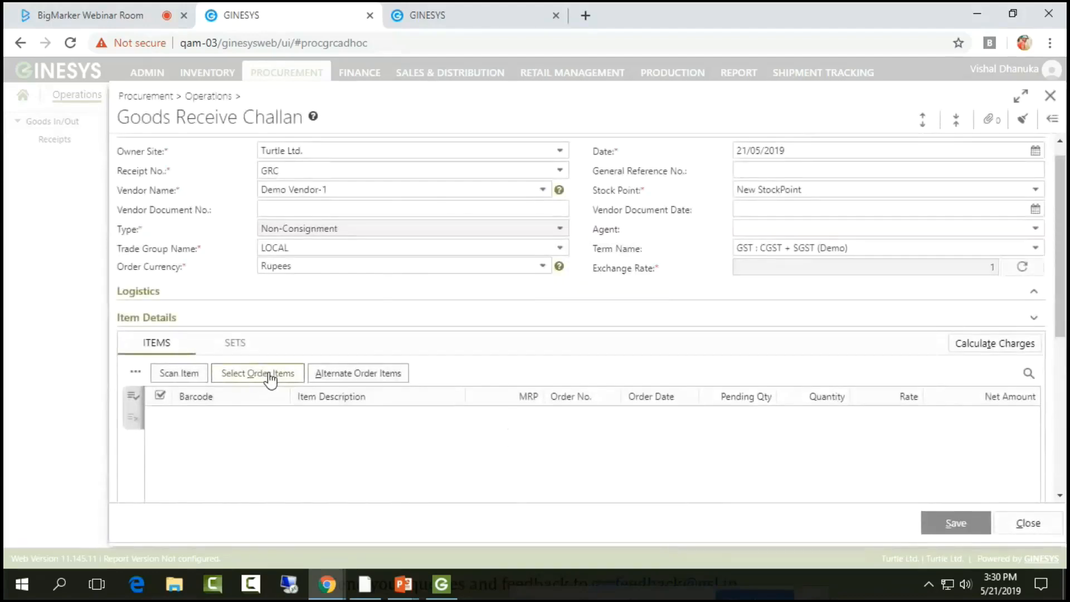
- Reopen order item selection, list all pending orders using the item-based option, and sort the list by barcode in ascending order
click(269, 375)
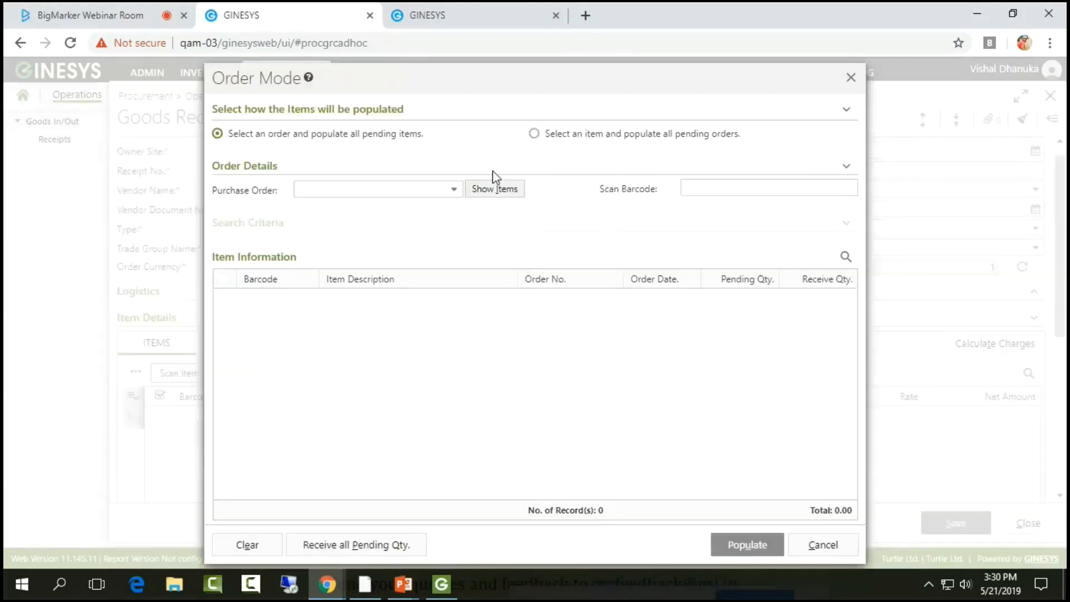
click(535, 134)
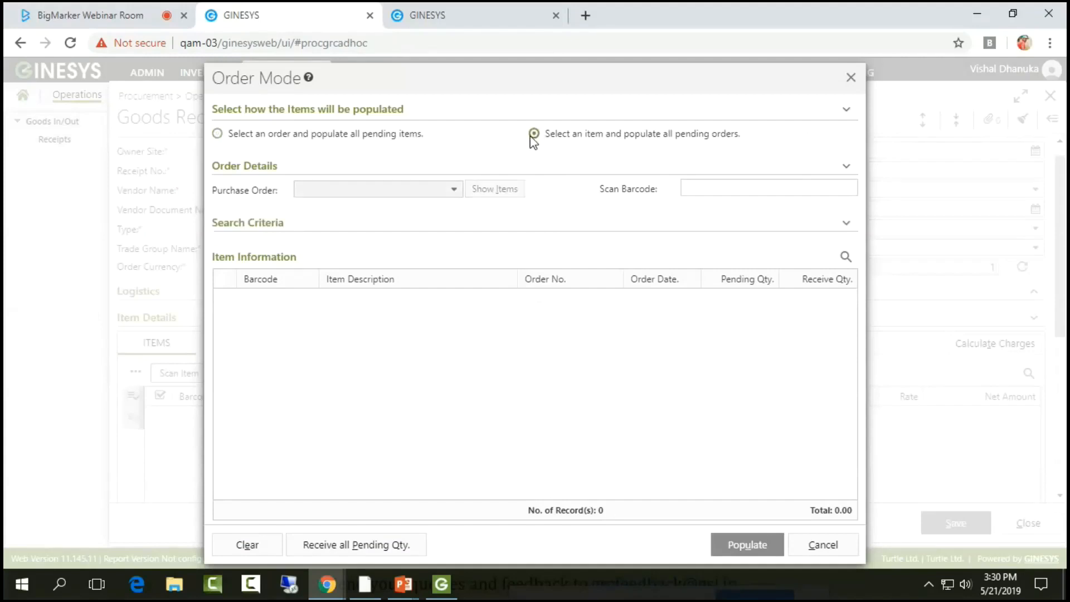
click(849, 225)
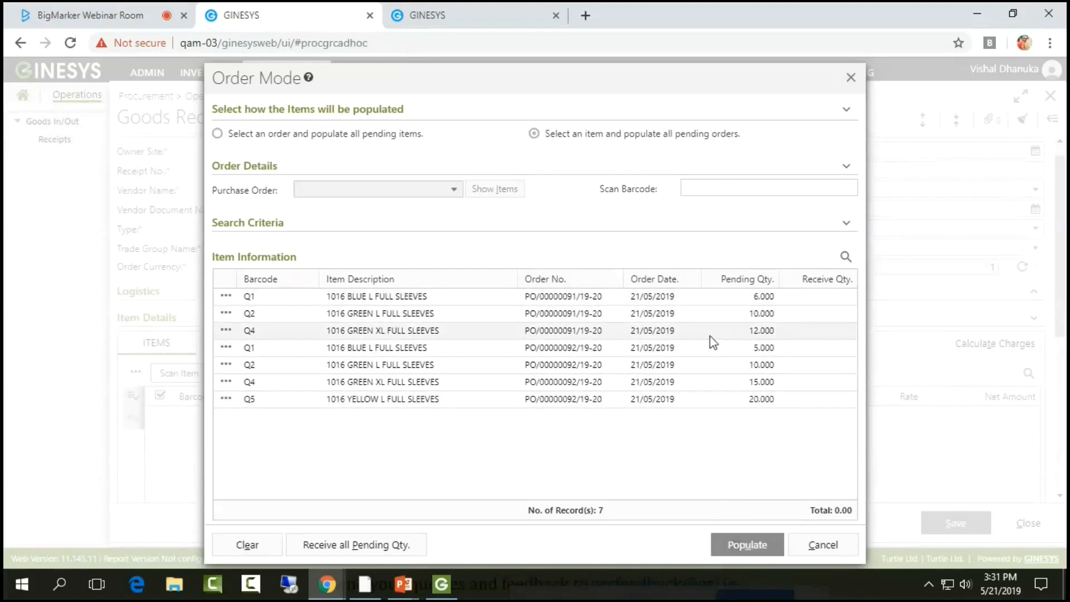
click(281, 279)
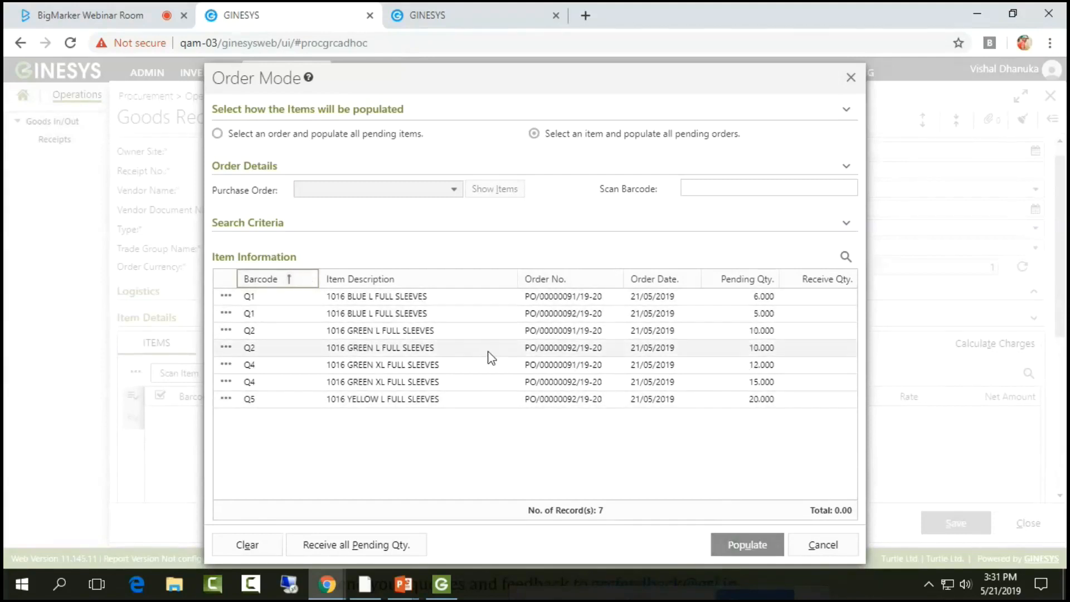
- Set receive quantities of 4 and 5 for the first and second Q1 BLUE rows and populate them into the challan
click(827, 296)
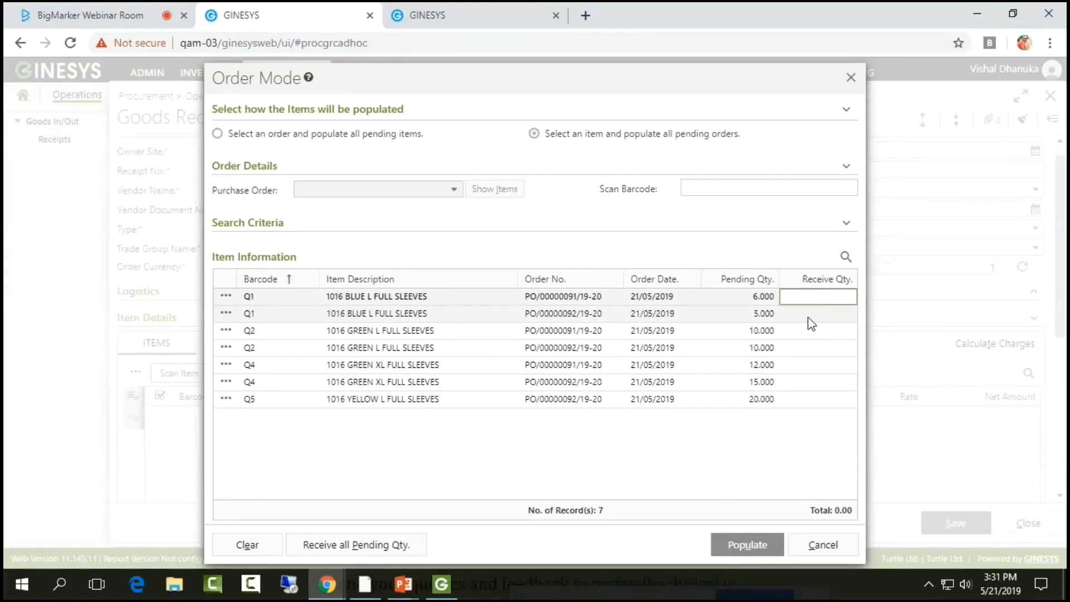
text(4)
click(810, 316)
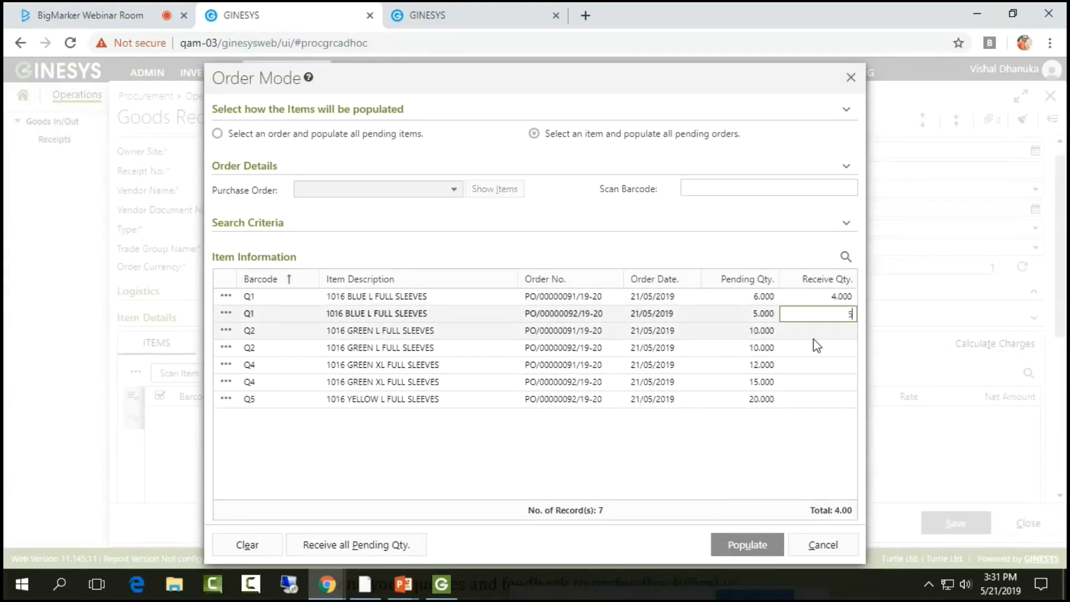
click(813, 337)
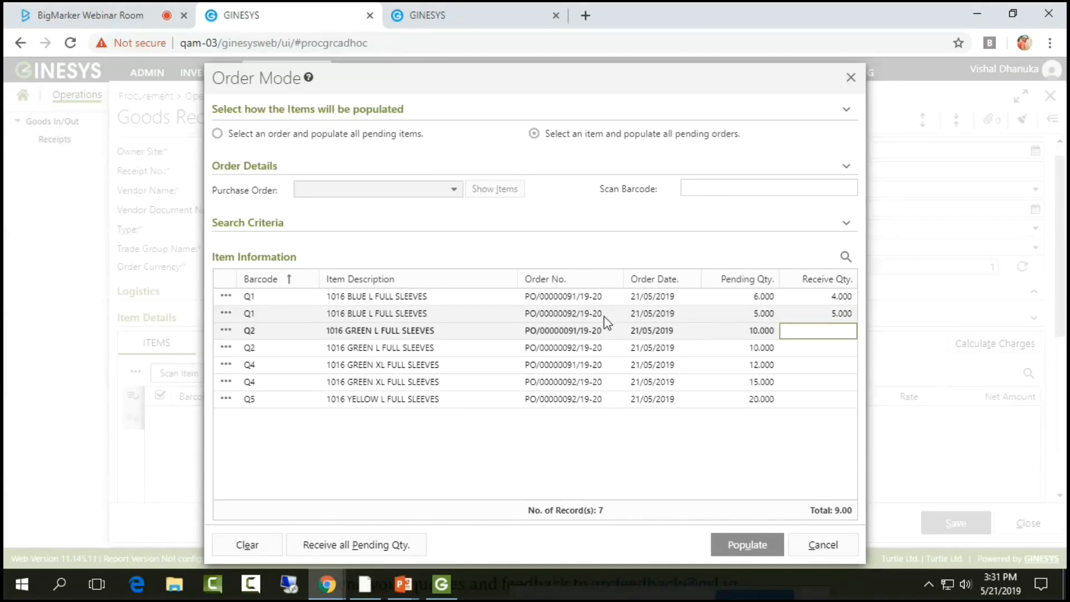
click(741, 555)
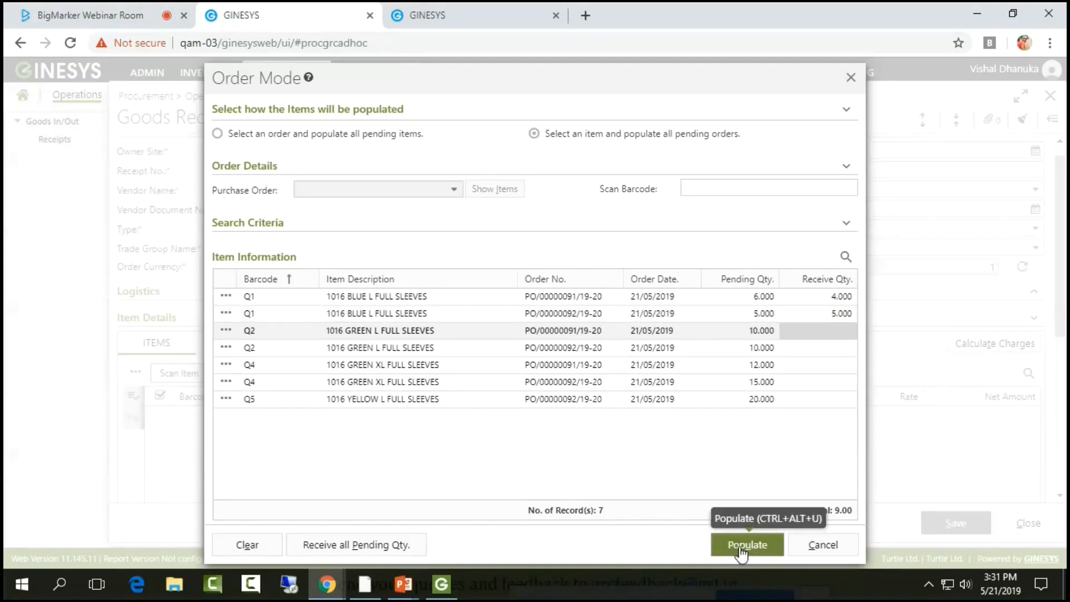
click(817, 549)
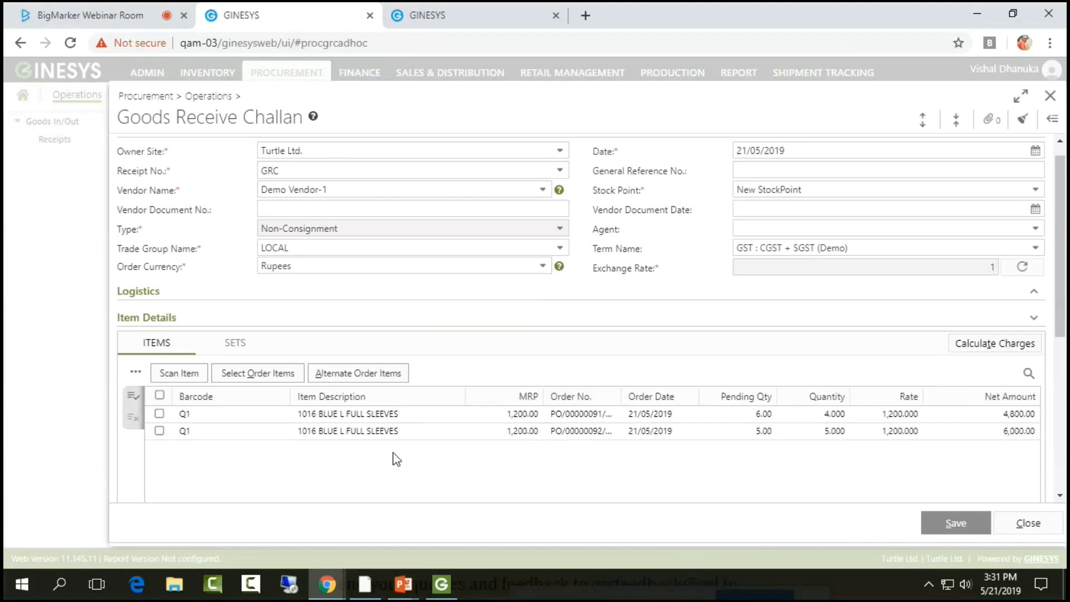
- Reopen order item selection and examine the full list of columns available for the Item Information grid
click(258, 374)
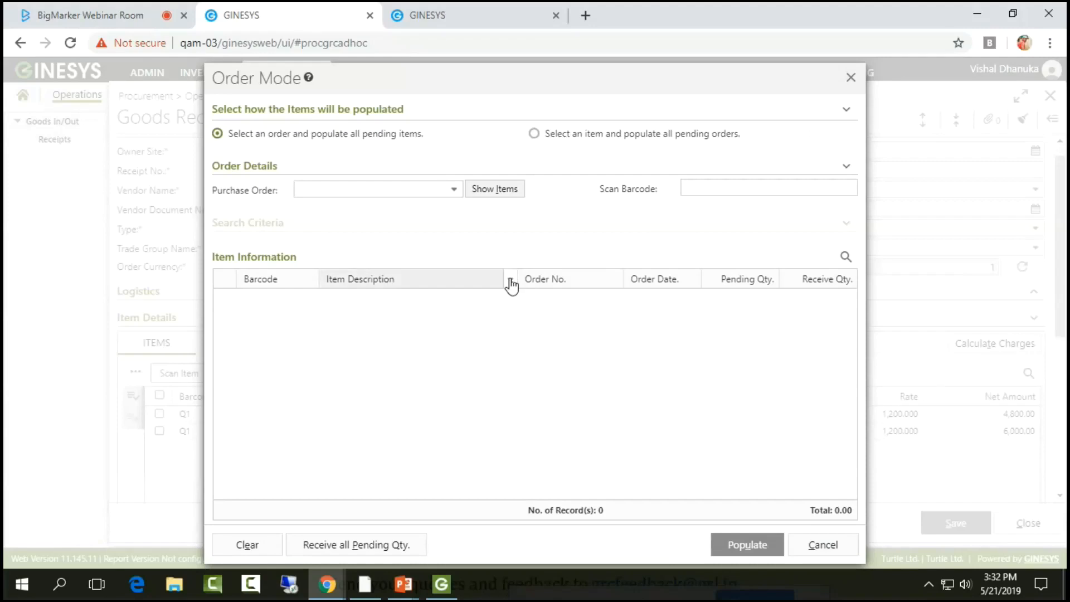
click(510, 280)
mouse_move(548, 349)
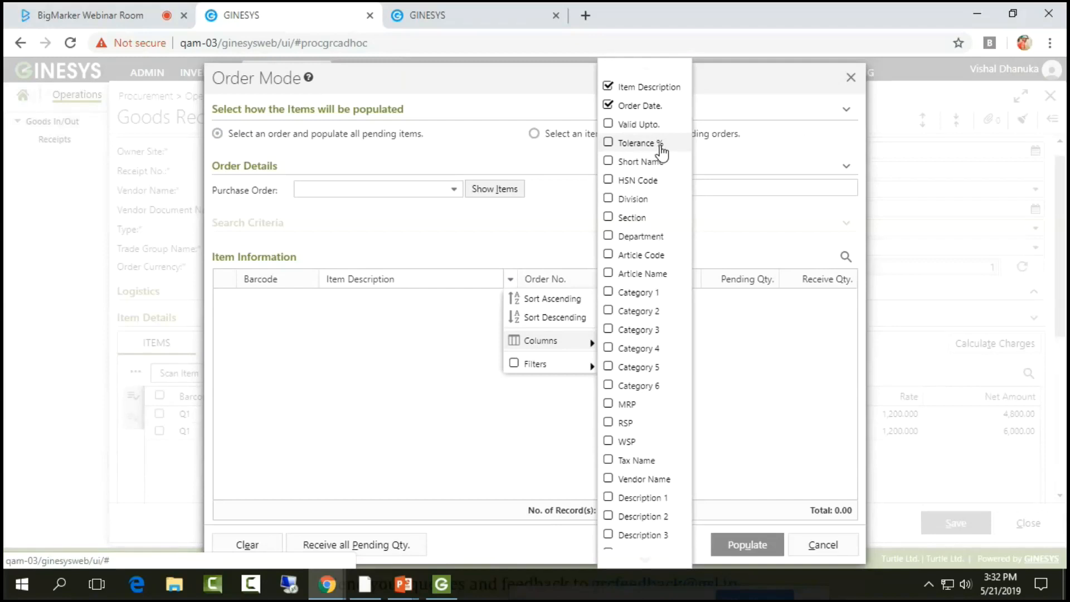
scroll(664, 432, down, 1)
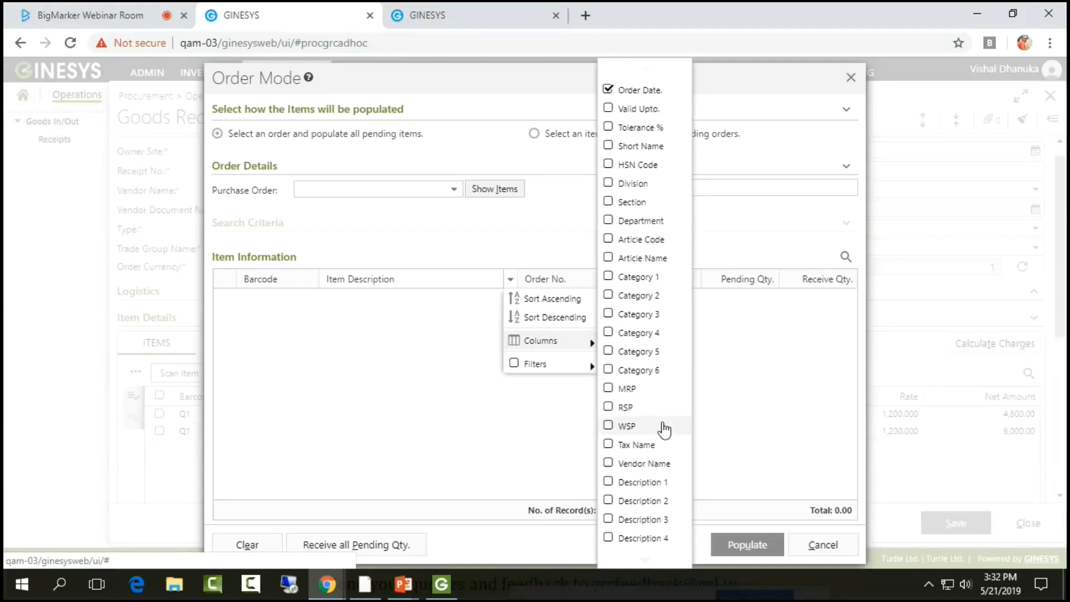
scroll(641, 446, down, 5)
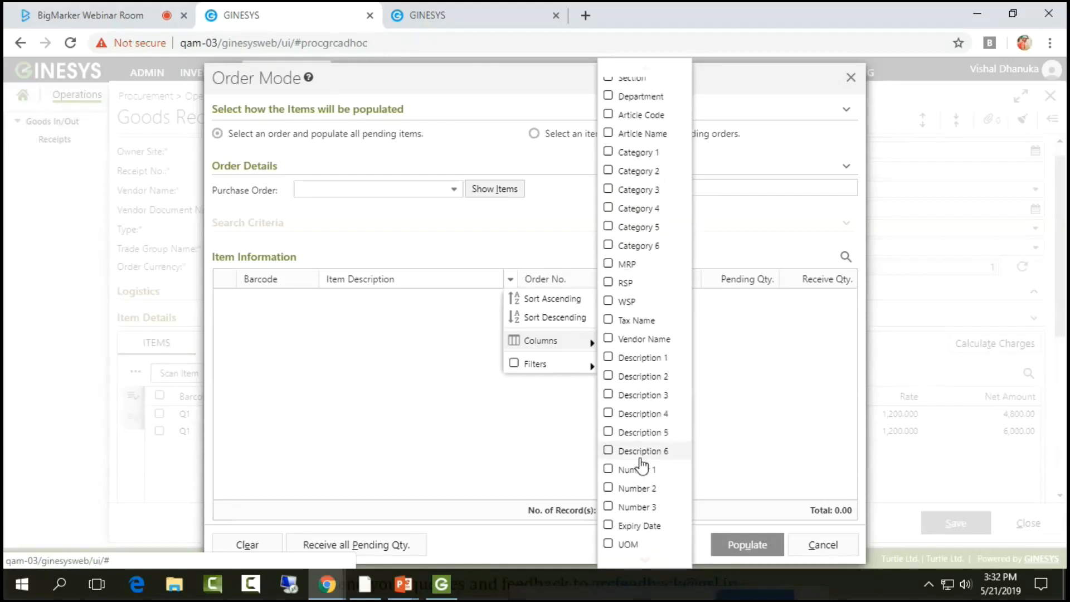
scroll(642, 463, down, 3)
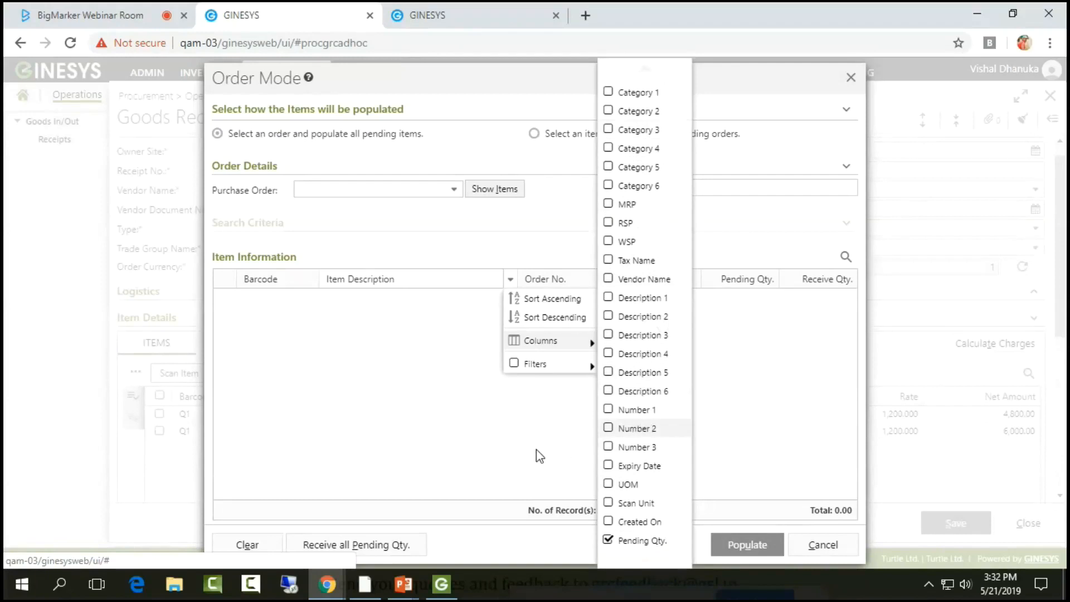
- Cancel Order Mode and, in Alternate Order Items, select order PO/00000092/19-20 and its item with barcode Q2
click(524, 431)
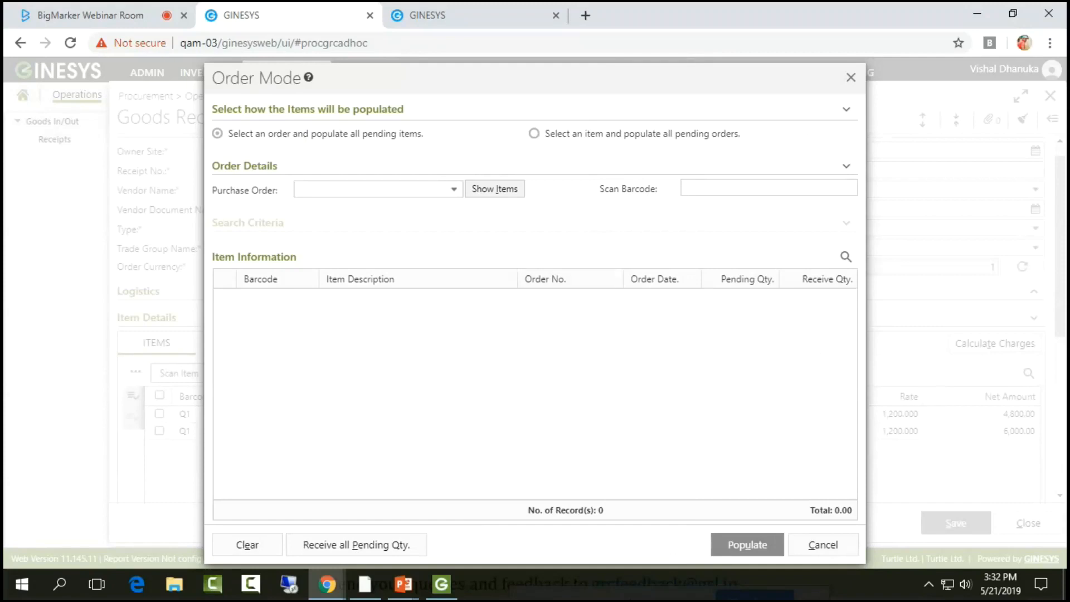
click(820, 549)
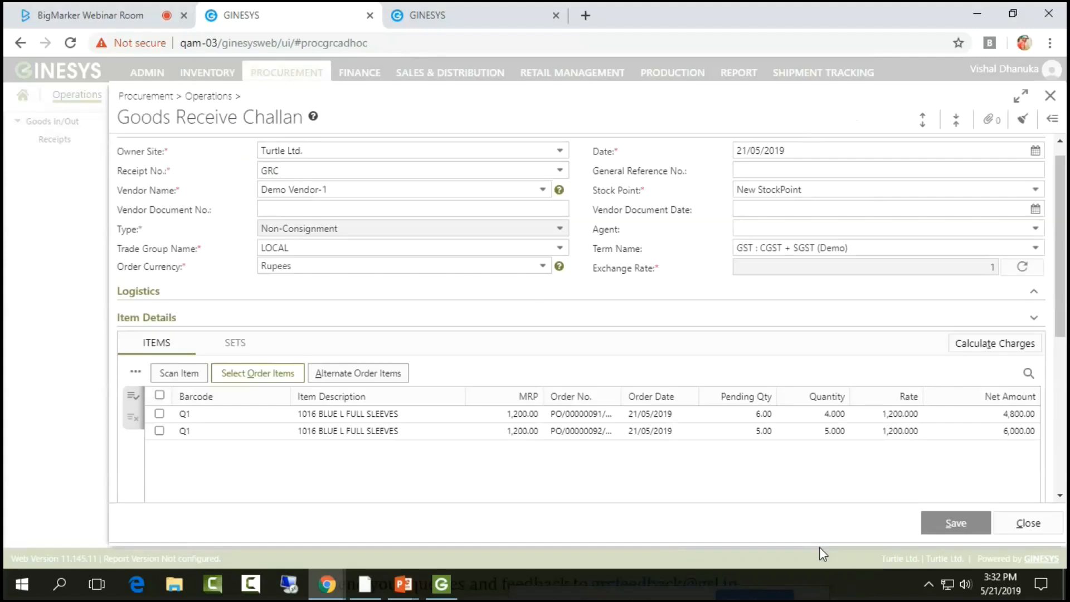
click(351, 382)
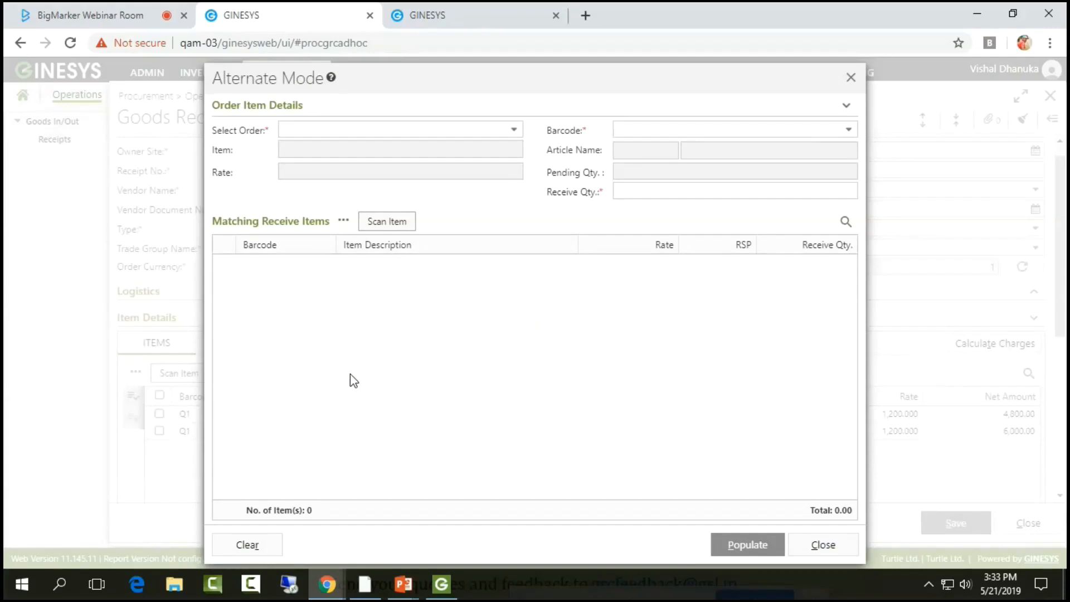
click(515, 132)
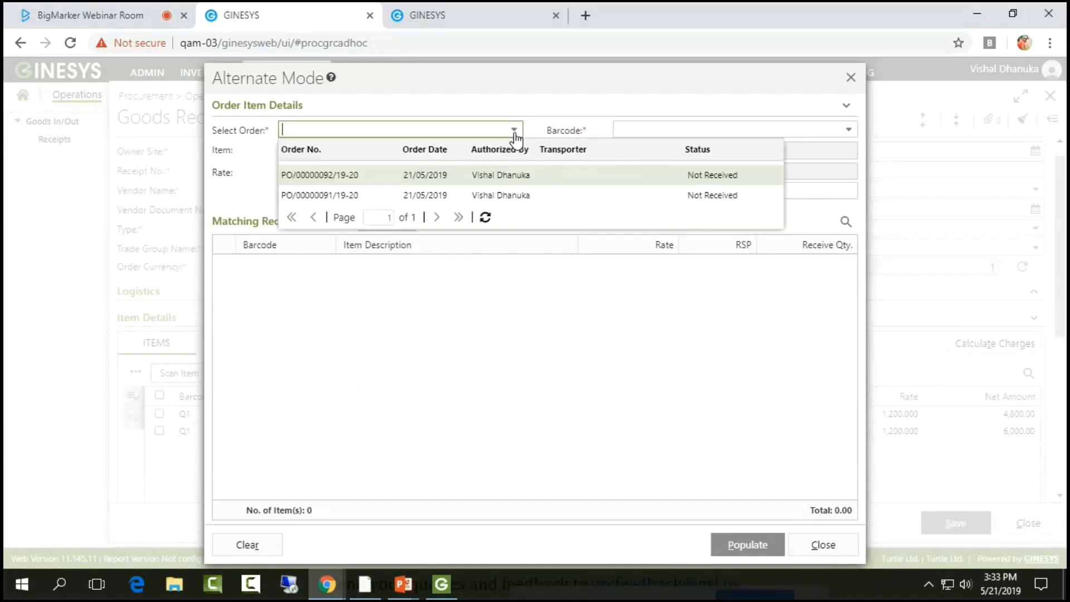
click(615, 318)
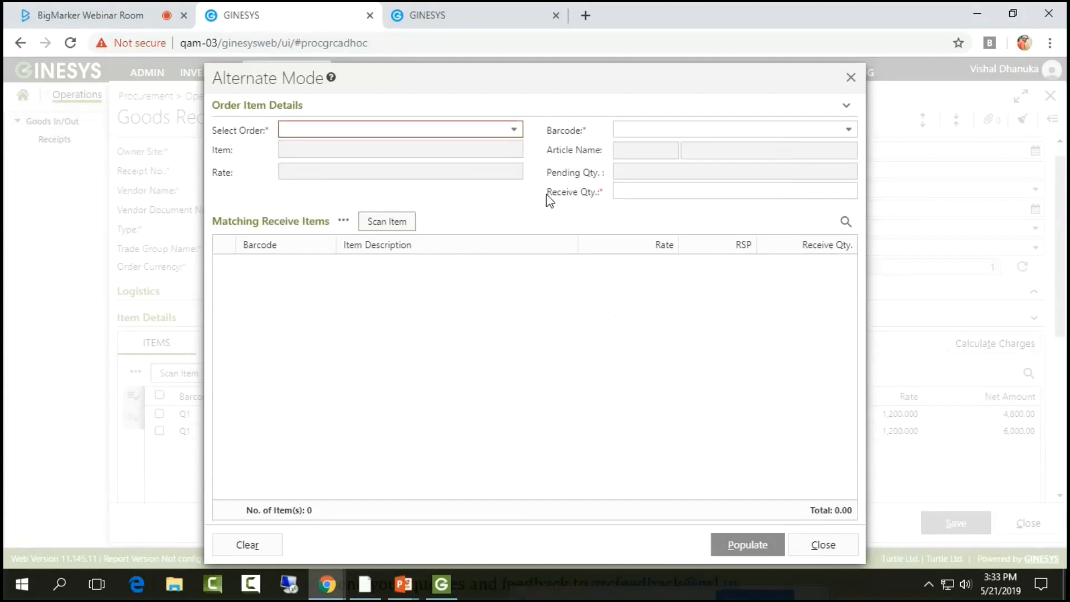
click(514, 130)
click(471, 174)
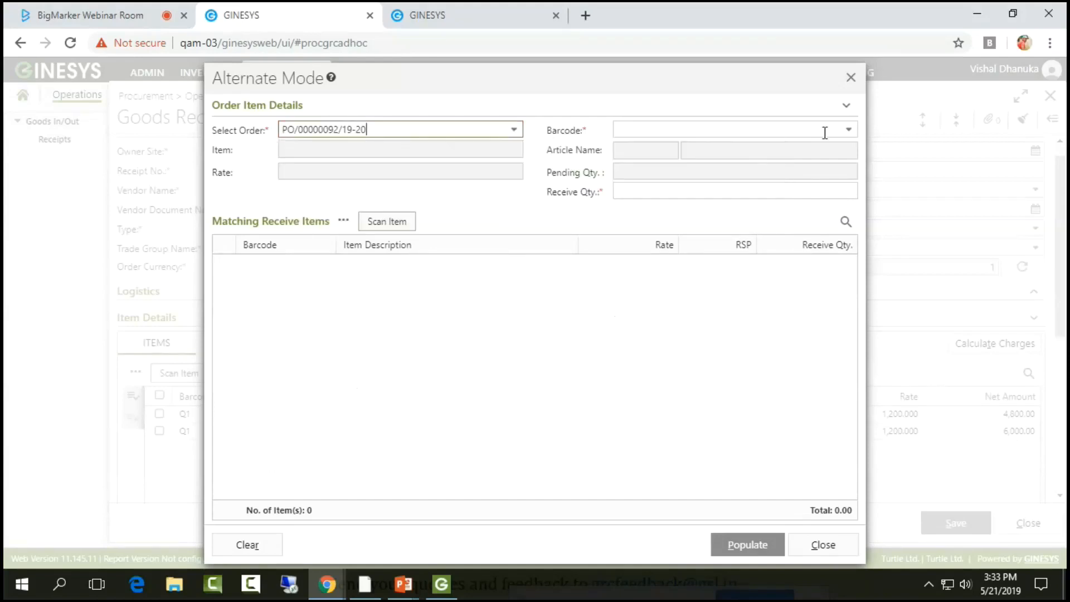
click(848, 131)
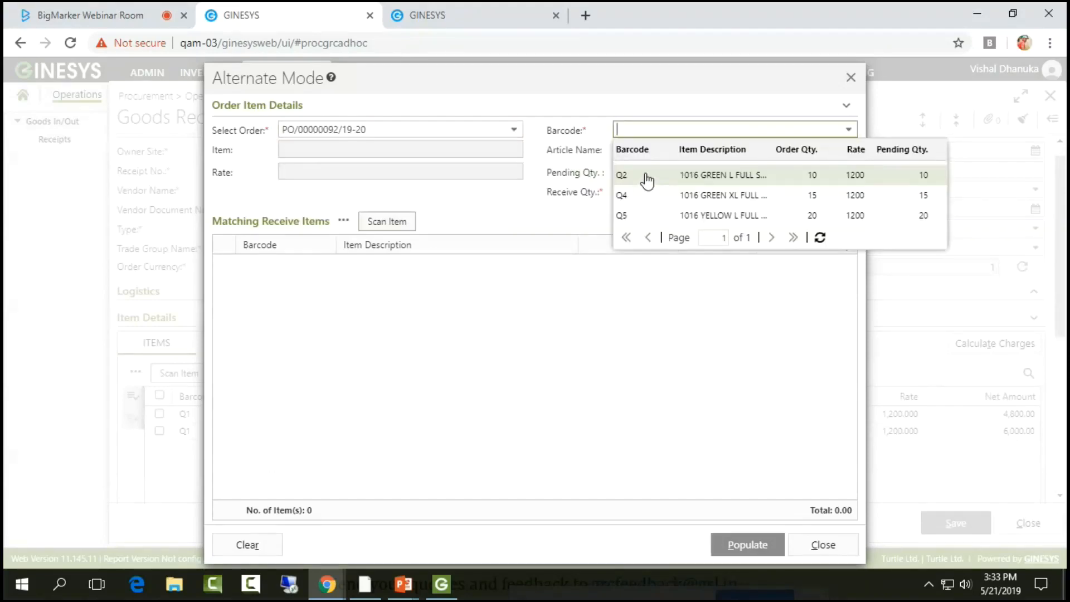
click(647, 177)
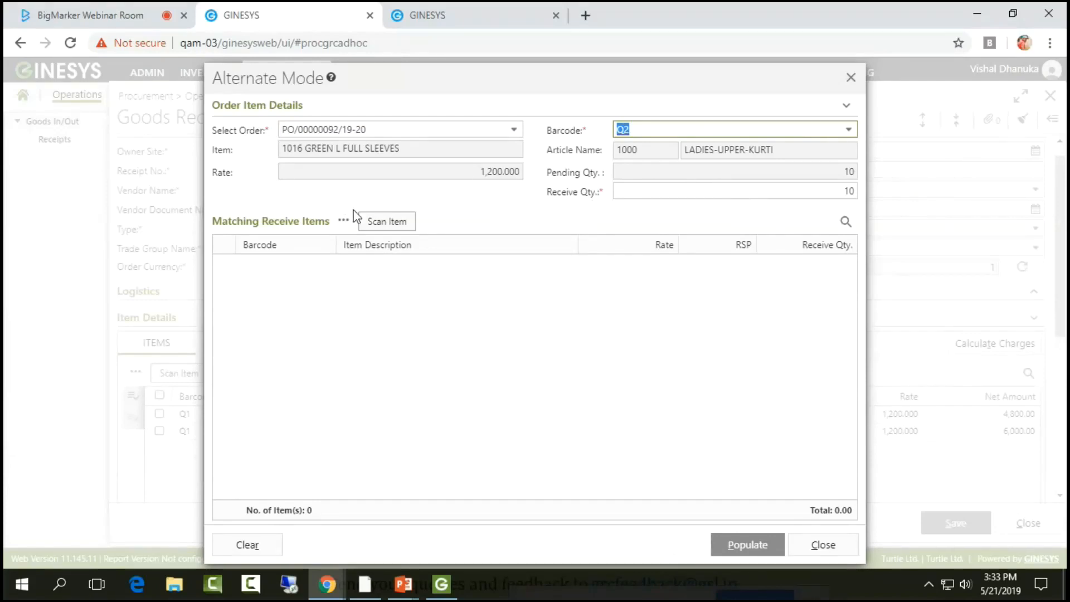
- Examine the available ways of adding matching receive items, and close Alternate Mode without populating
click(344, 221)
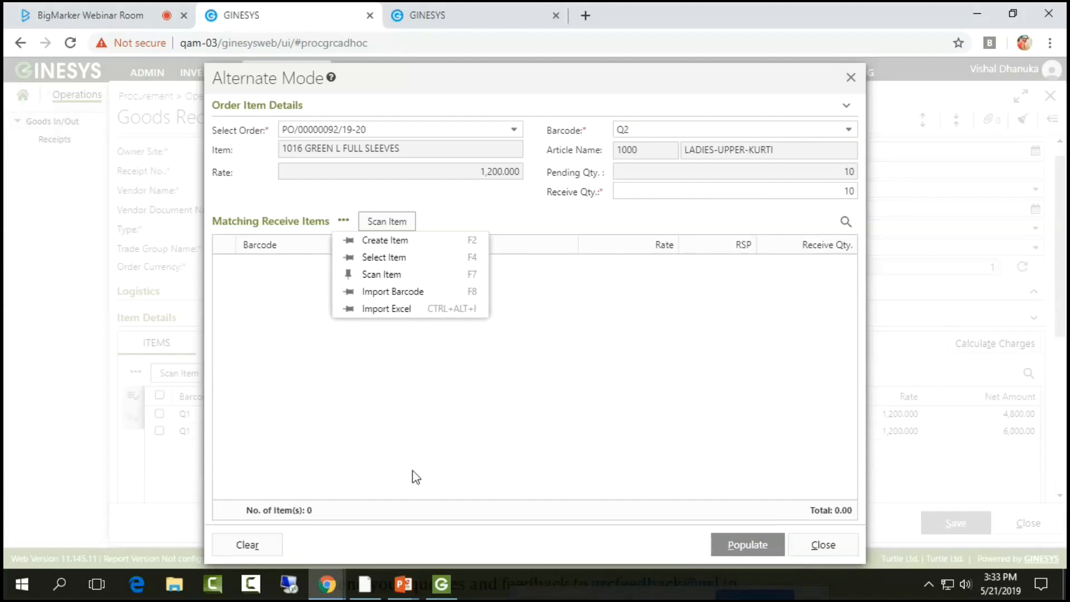
click(823, 546)
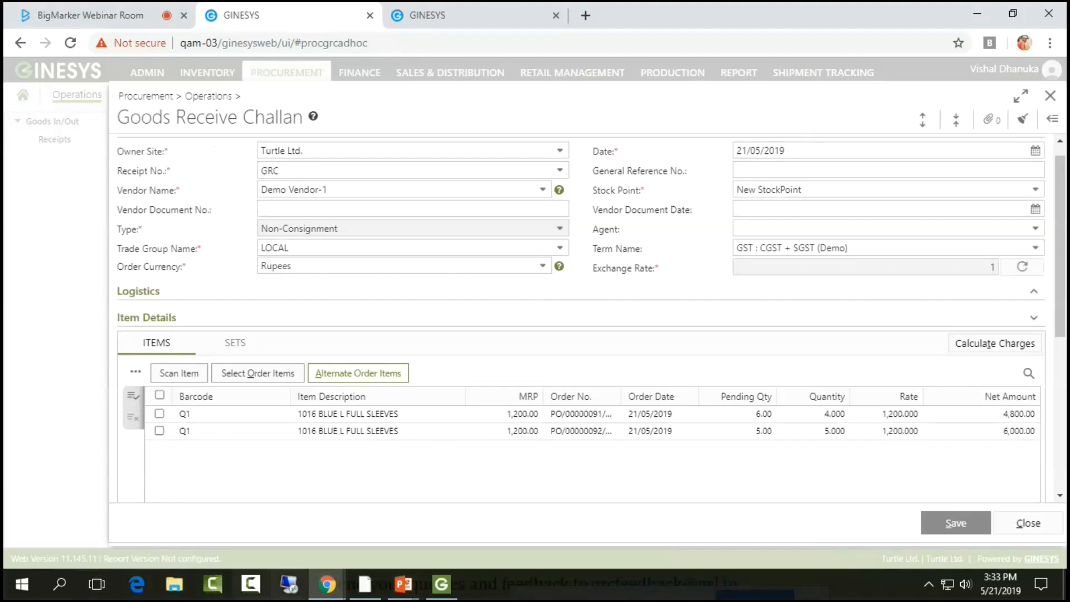
- Switch to the running PowerPoint slide show and advance to the slide about receiving ad hoc and order items together
mouse_move(398, 592)
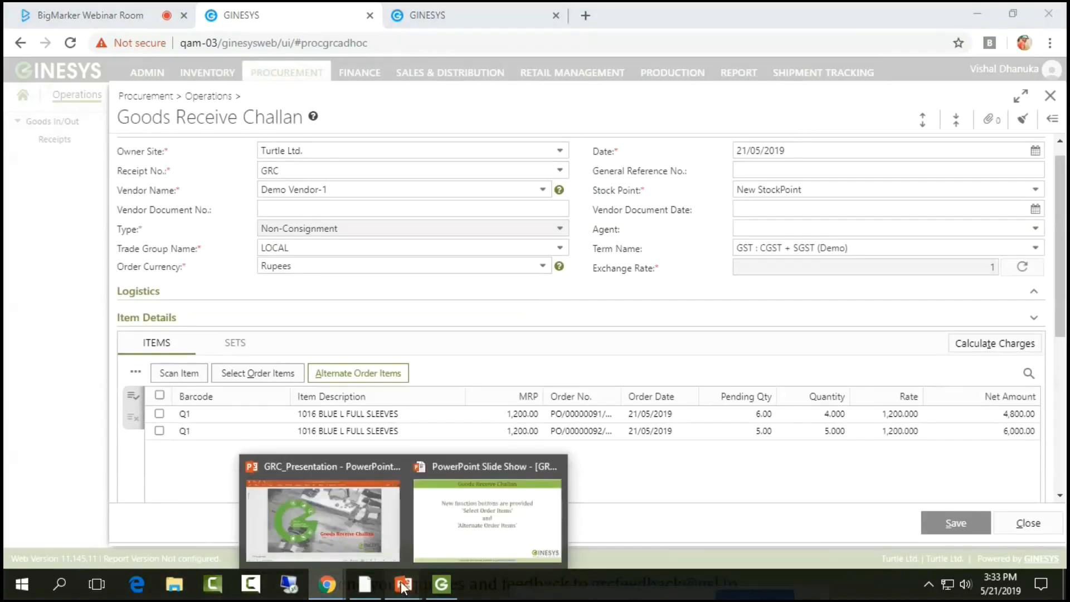
click(474, 547)
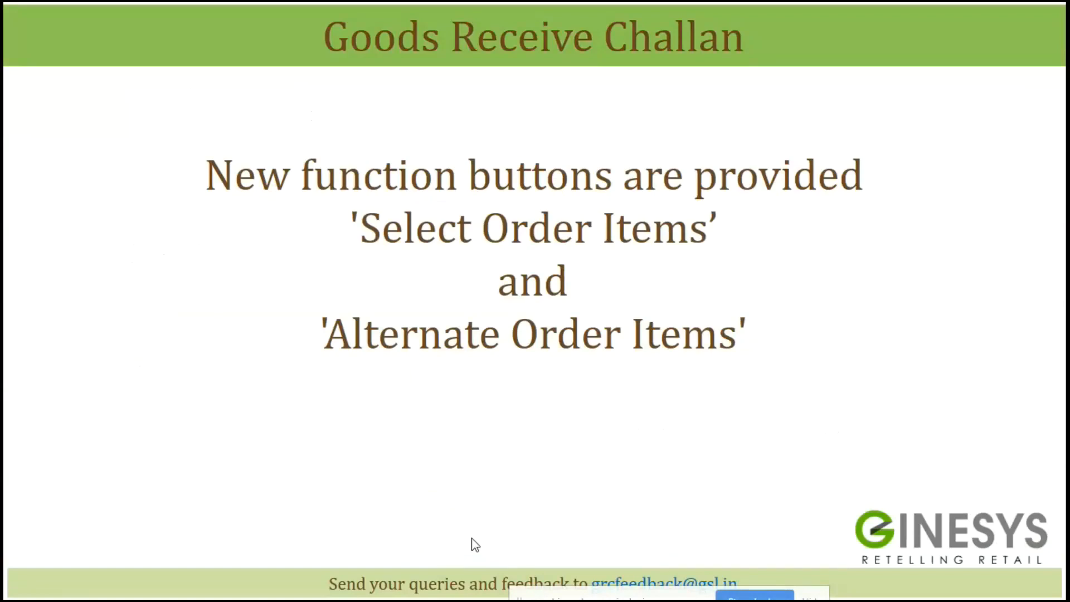
click(471, 538)
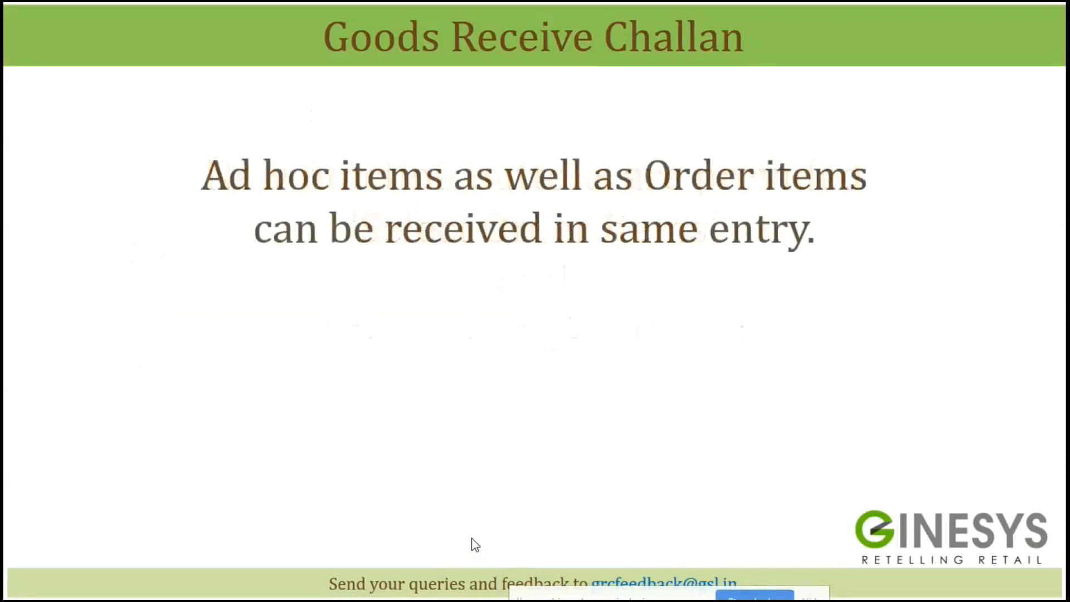
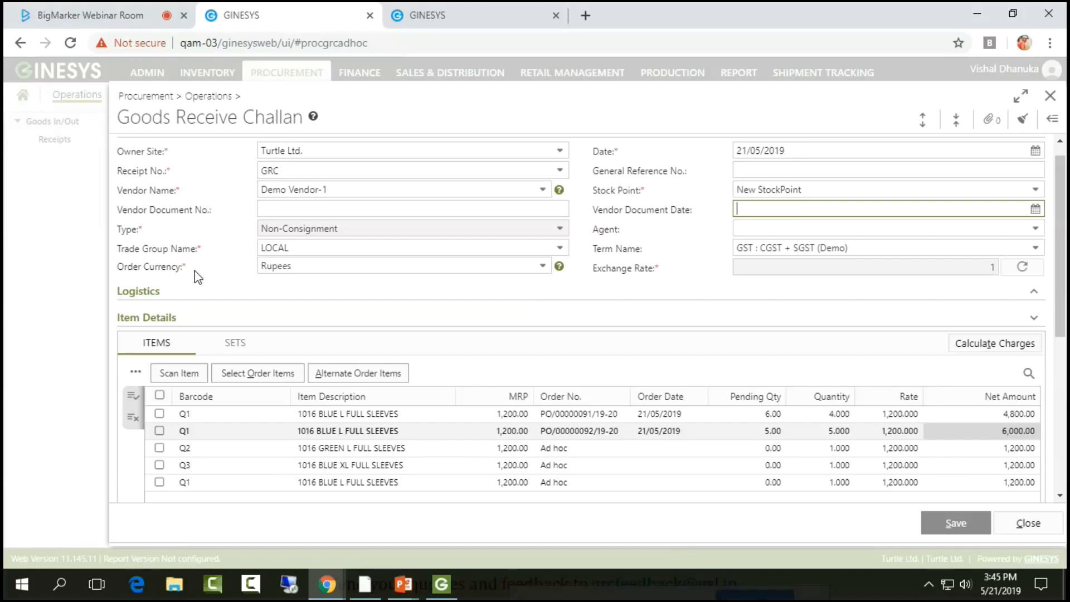
- Clear the challan form and choose GRC as the receipt number scheme and Demo Vendor-3 as the vendor
click(1025, 119)
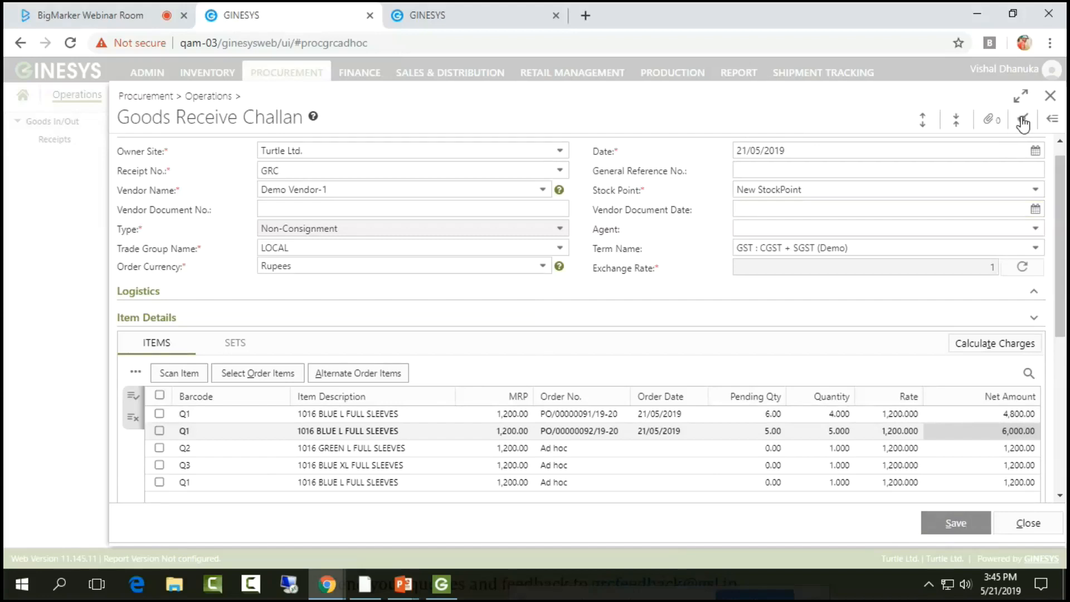
click(542, 170)
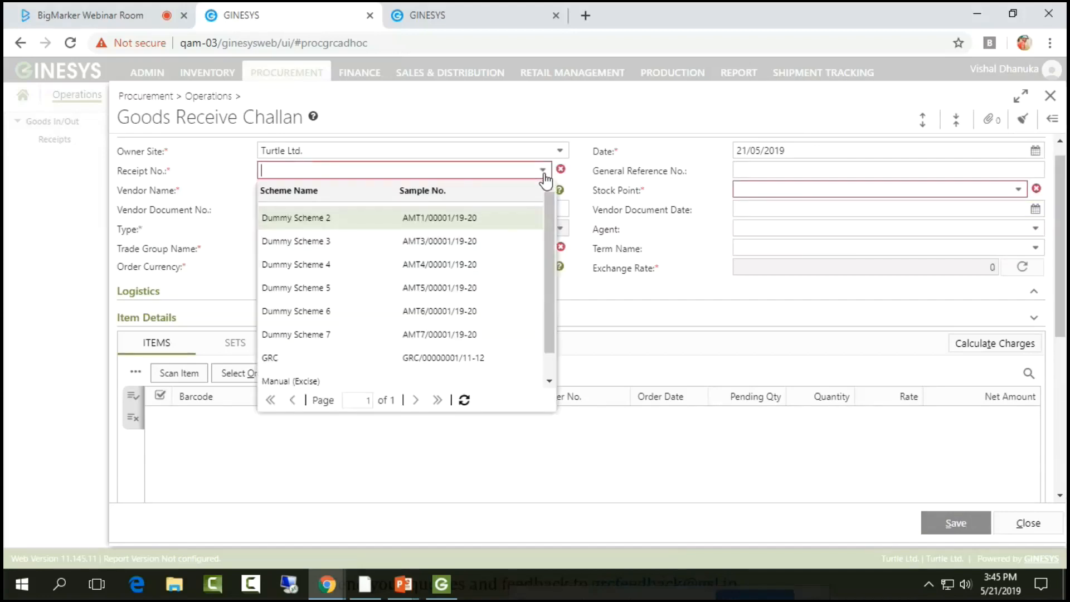
click(308, 358)
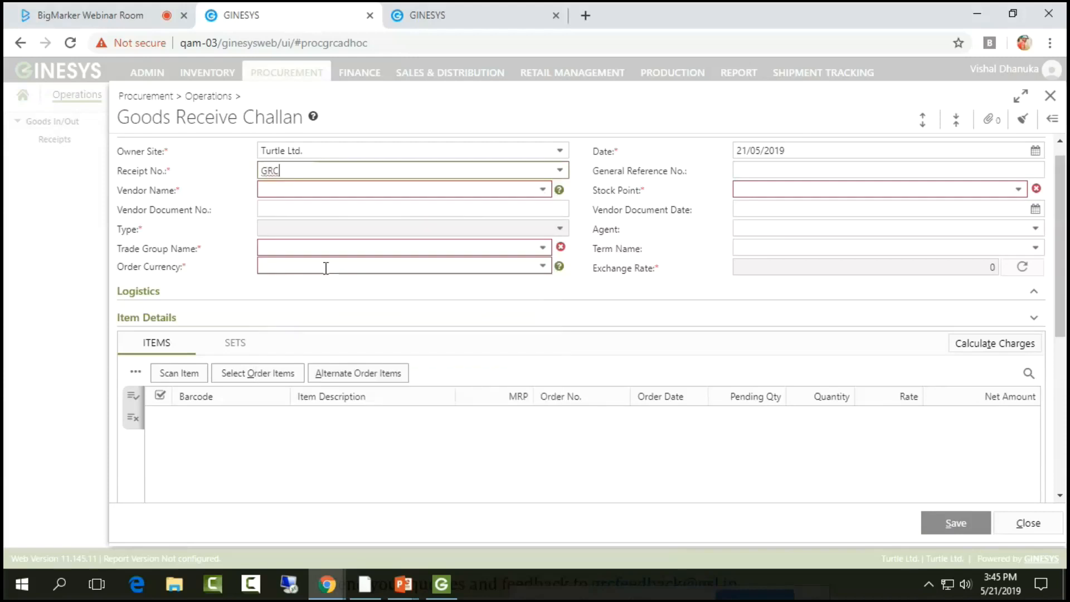
click(544, 192)
text(demo)
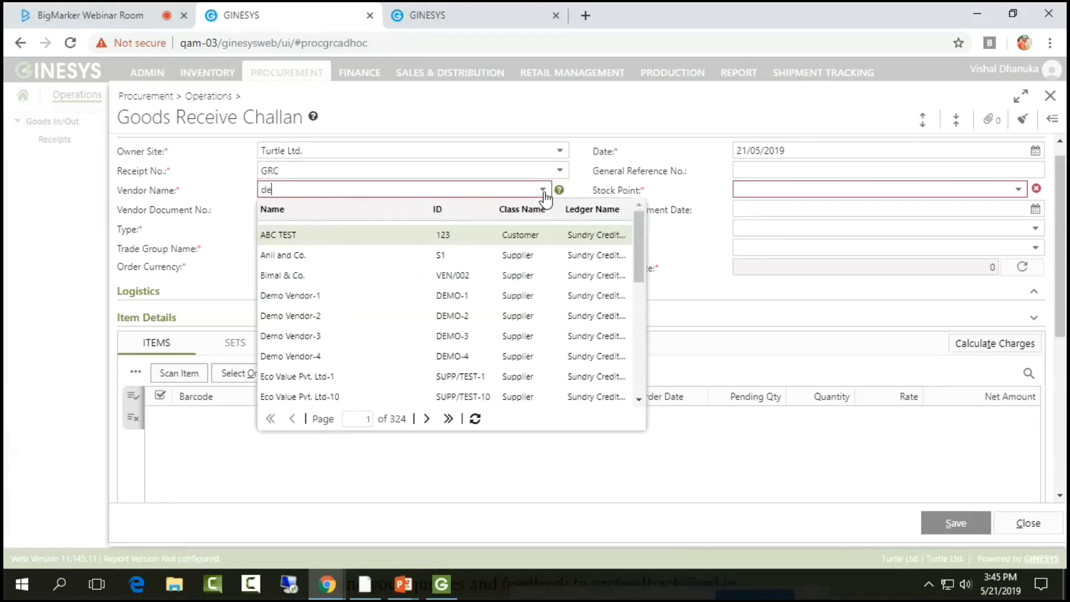
key(Down)
key(Down)
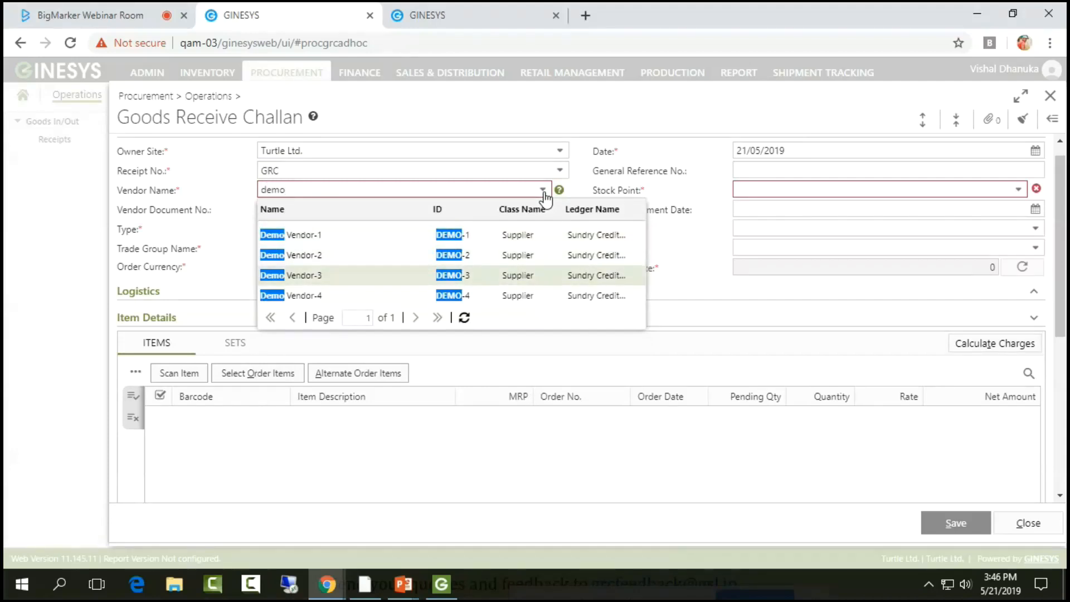
key(Return)
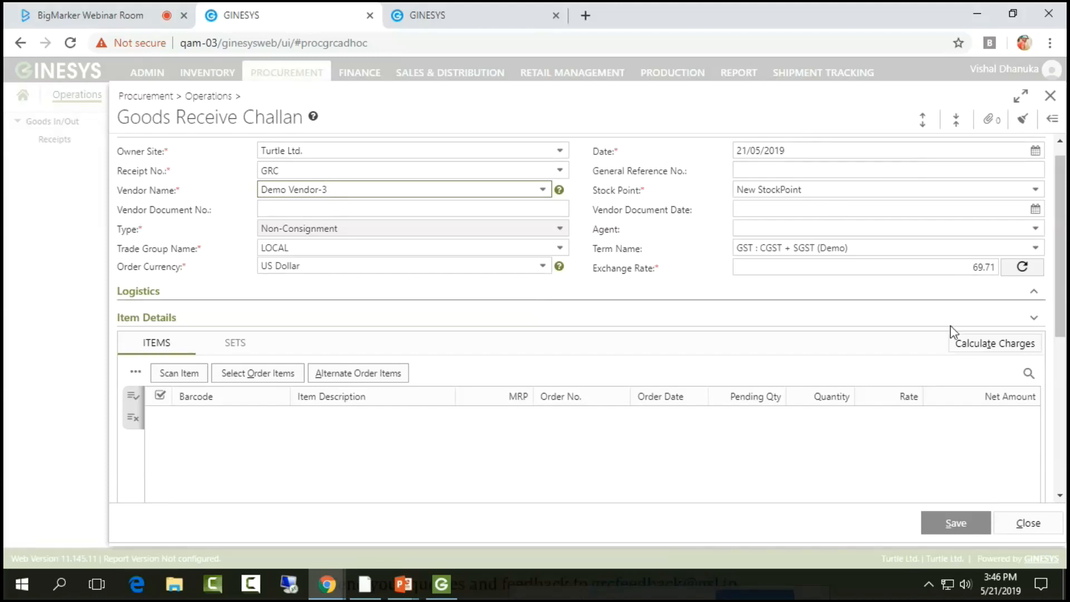
- Set the challan's exchange rate to 70
click(968, 269)
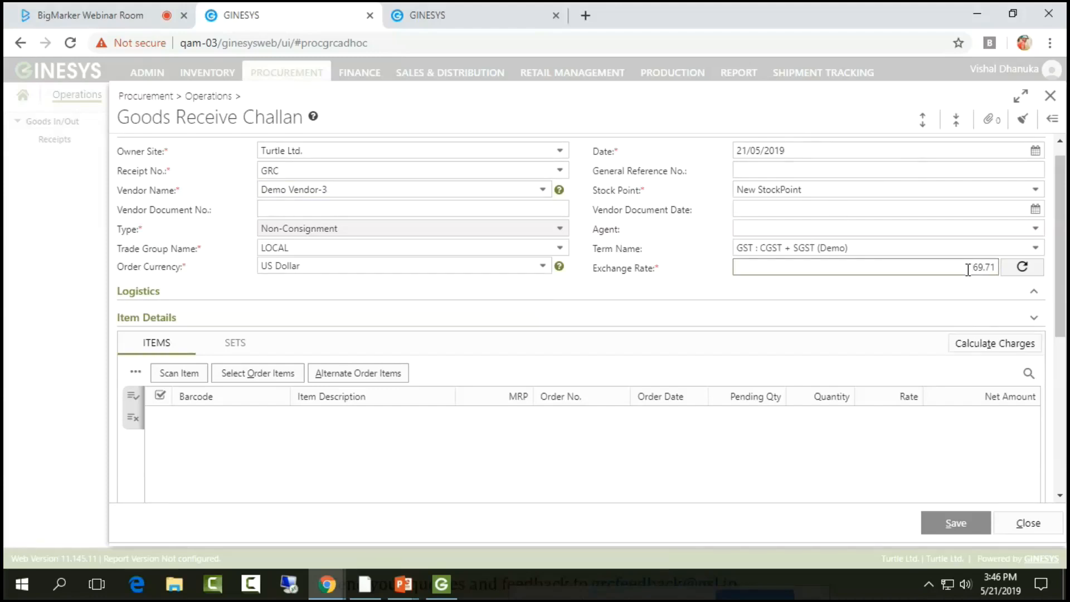
key(Delete)
key(Delete)
key(Delete)
key(Delete)
key(Delete)
text(1)
key(BackSpace)
text(70)
- Populate the challan with all items of purchase order PO/00000093/19-20, receiving their full pending quantities
click(260, 381)
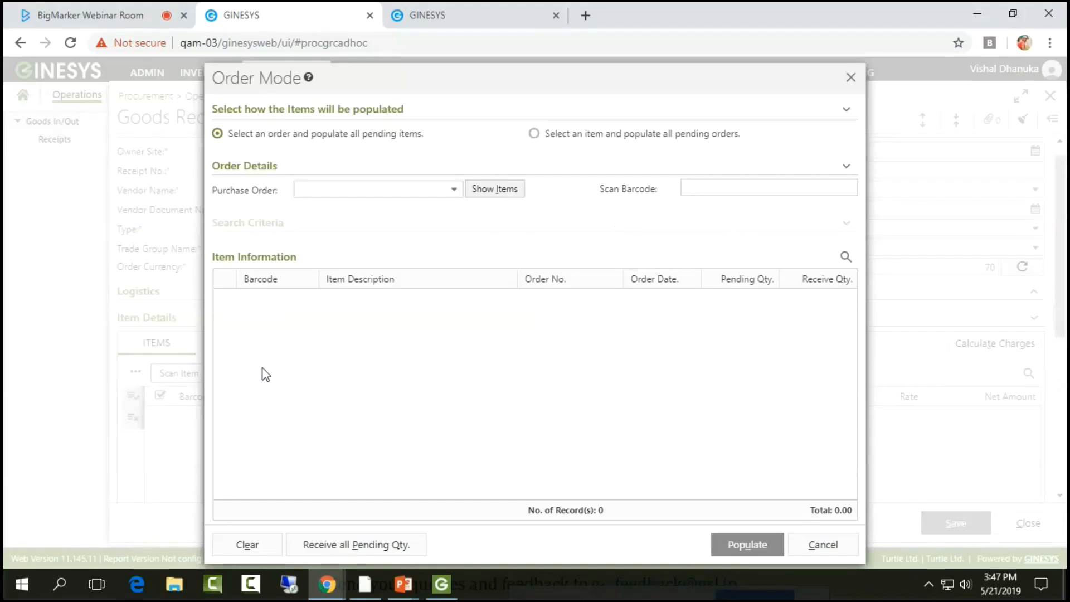
click(455, 190)
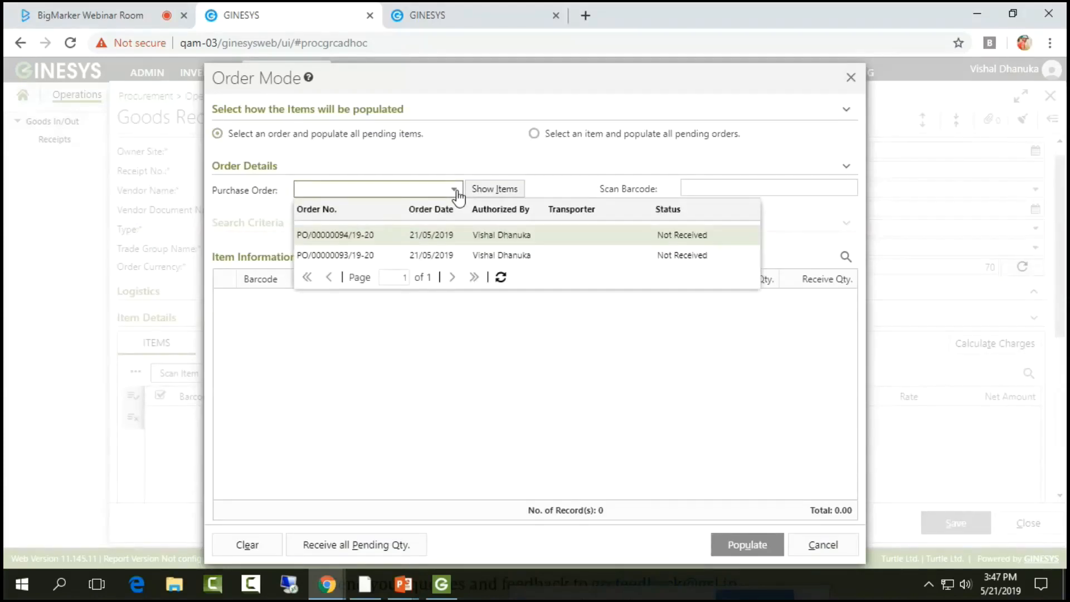
click(347, 255)
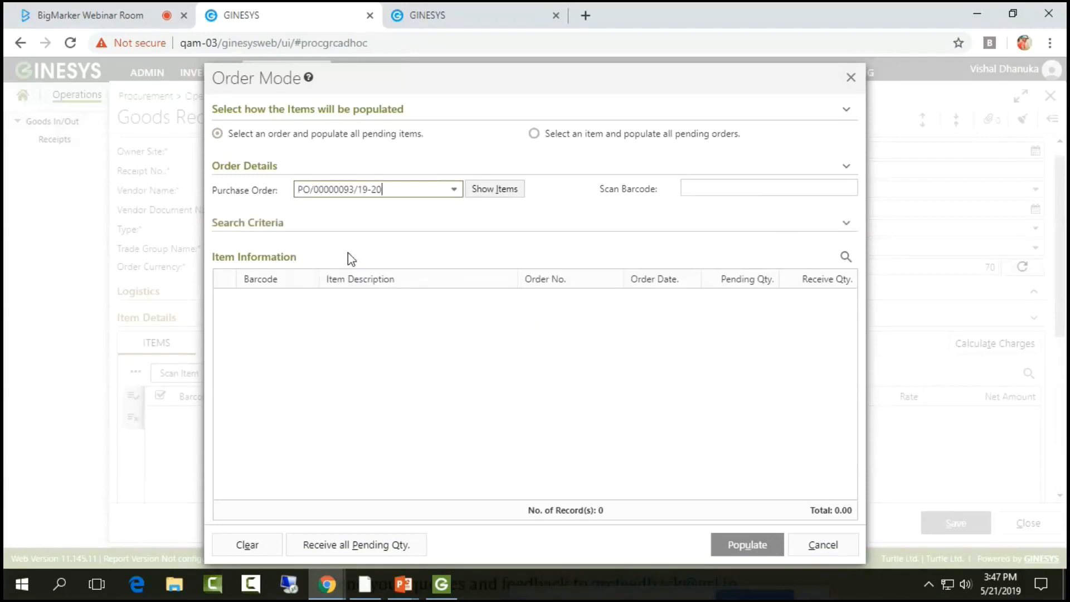
click(513, 195)
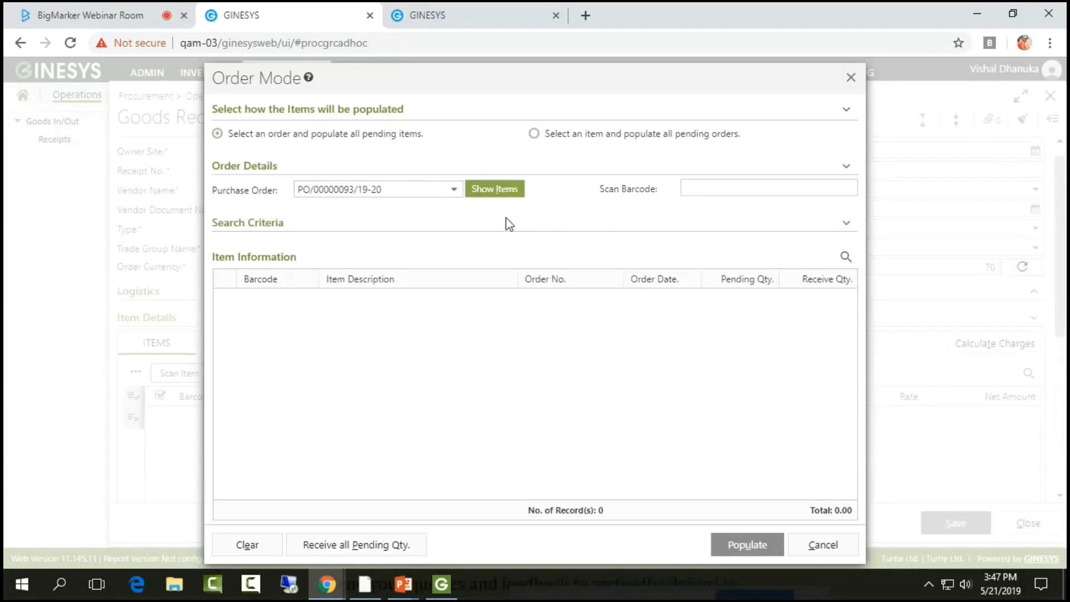
click(377, 544)
click(758, 546)
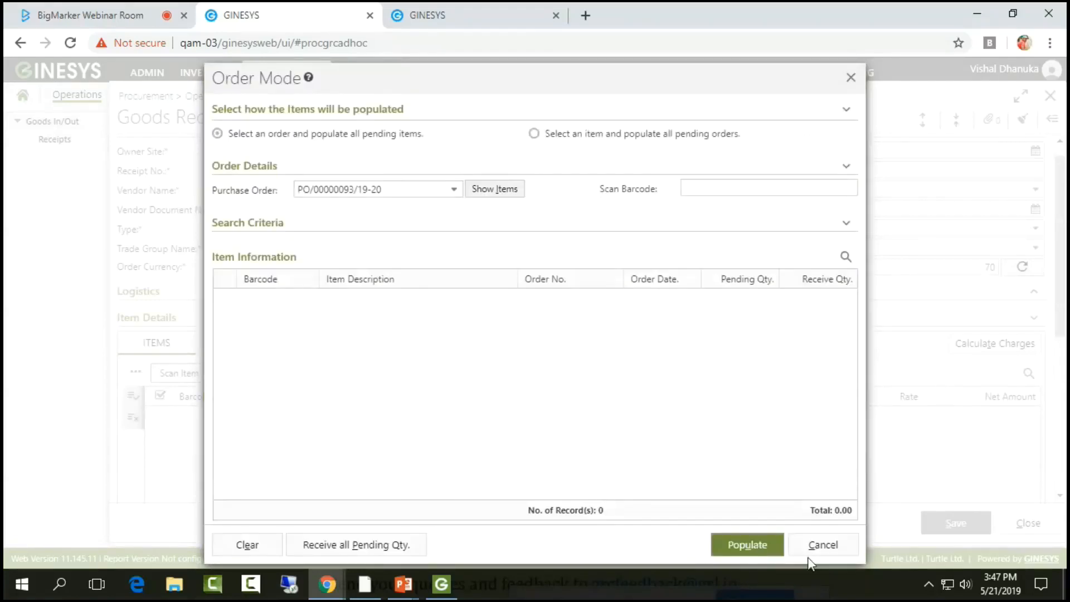
click(824, 545)
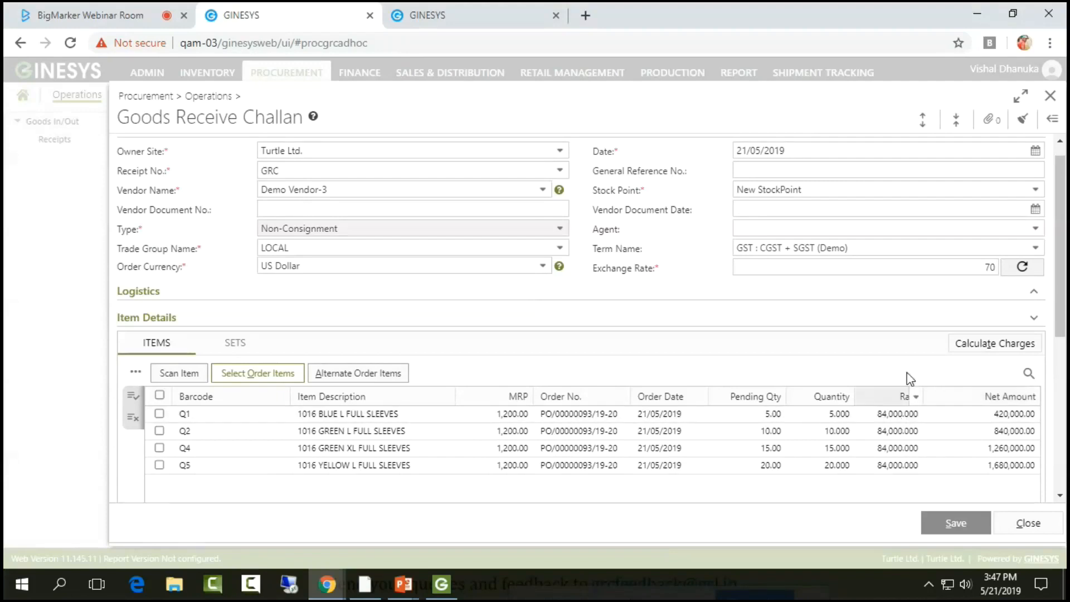
- Change the exchange rate to 10 and proceed with recalculating the rates of the order items
click(974, 268)
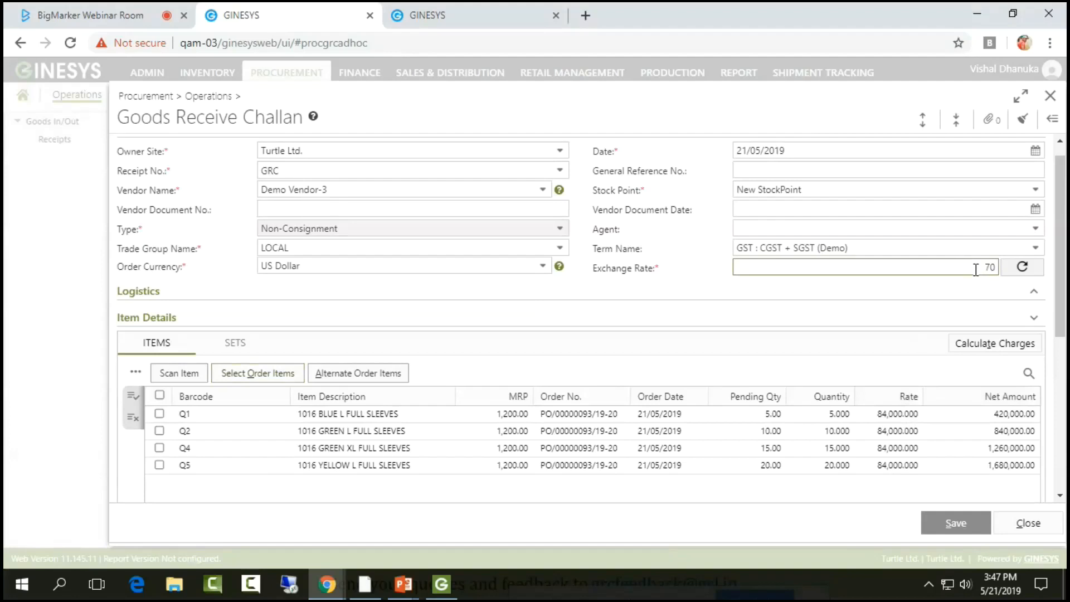
key(Delete)
key(Delete)
text(10)
click(977, 276)
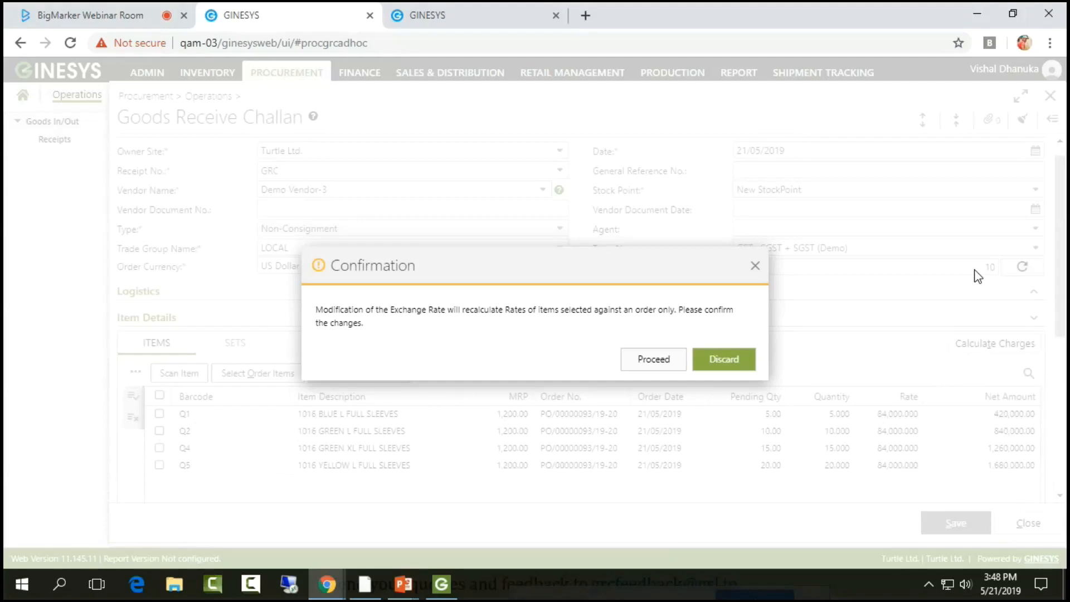
key(Tab)
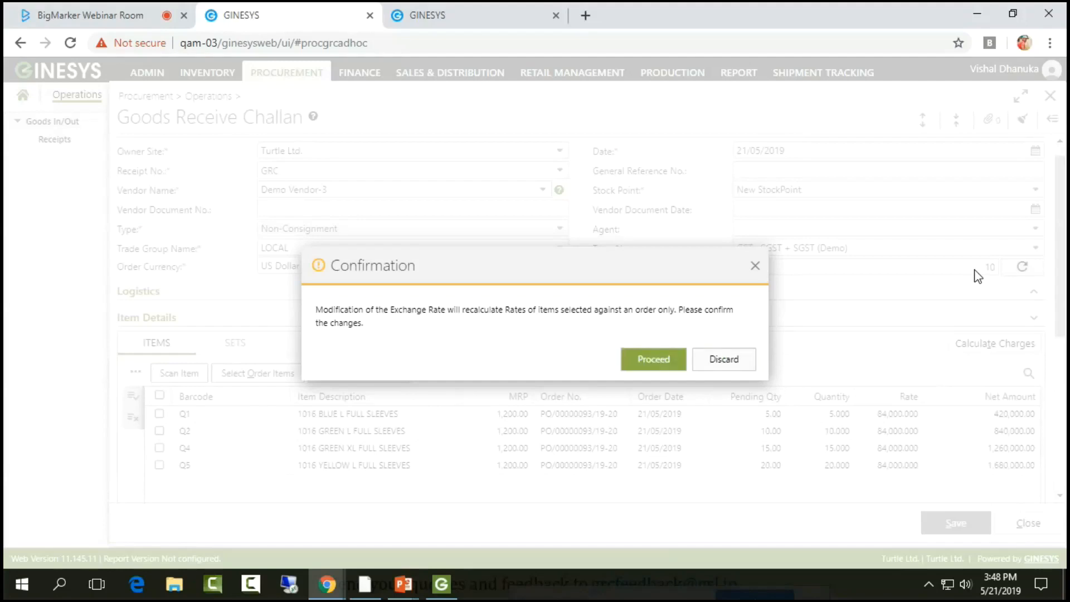
key(Return)
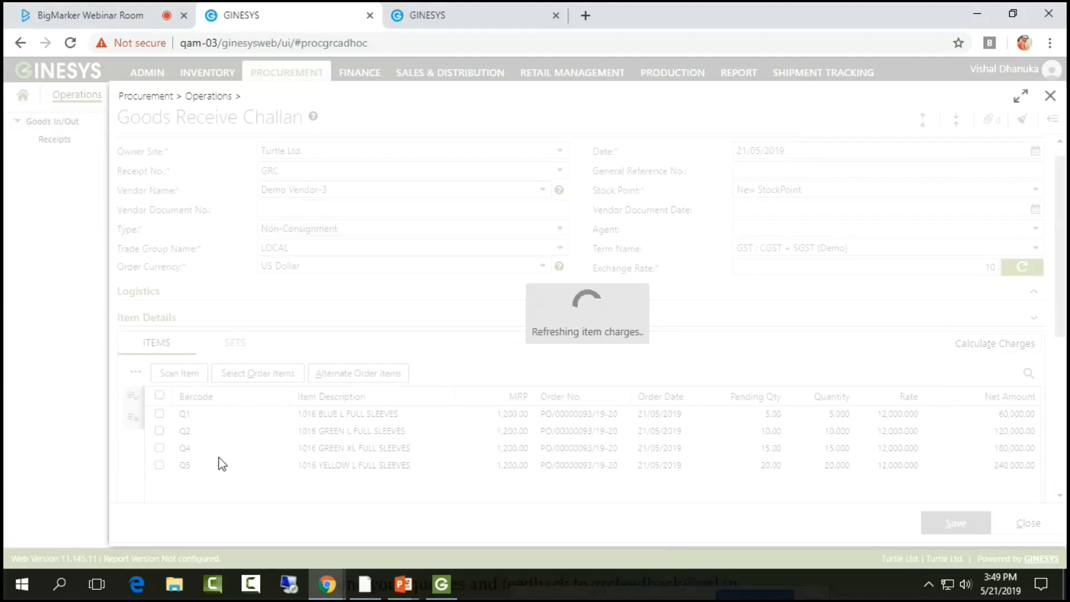
- Switch to the BigMarker webinar room and mute the presenter's microphone
mouse_move(337, 597)
click(96, 15)
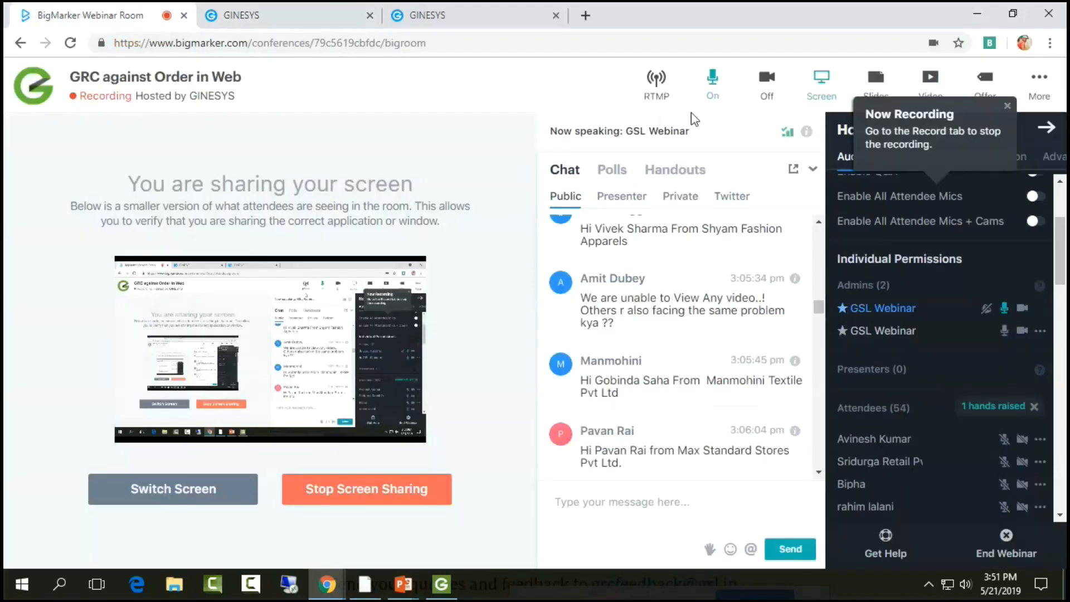
click(713, 88)
click(641, 126)
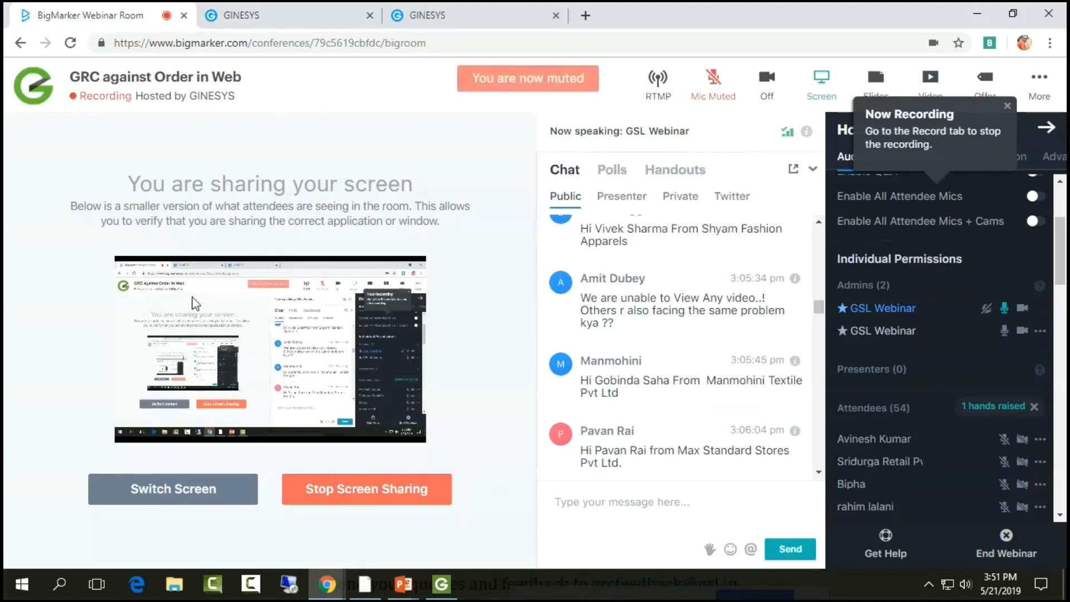
- Return to the Ginesys challan entry and close its browser tab, leaving the other Ginesys tab open
click(263, 22)
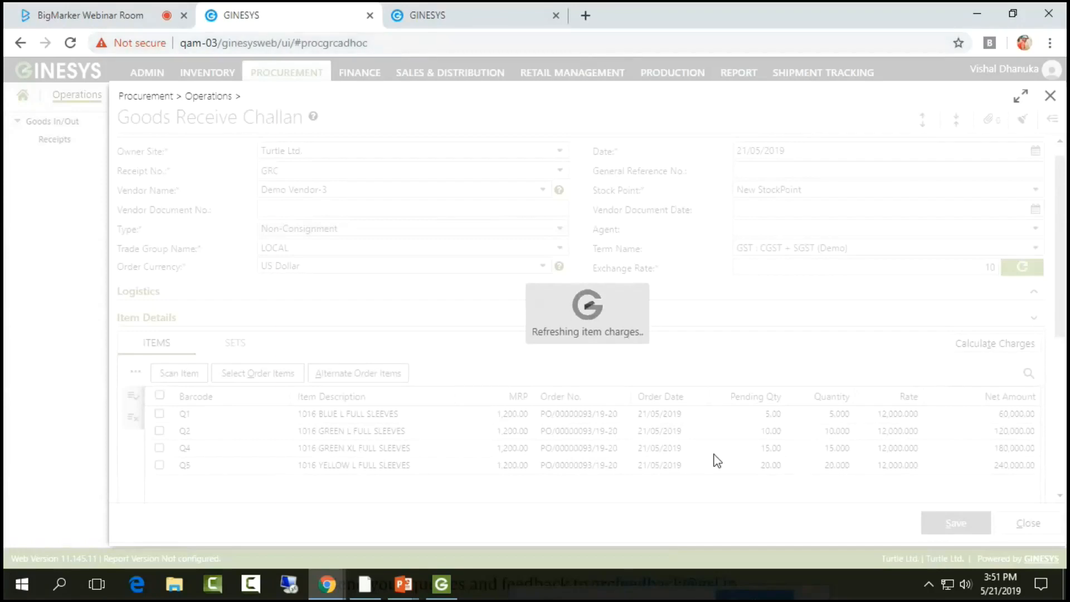
click(370, 18)
click(620, 161)
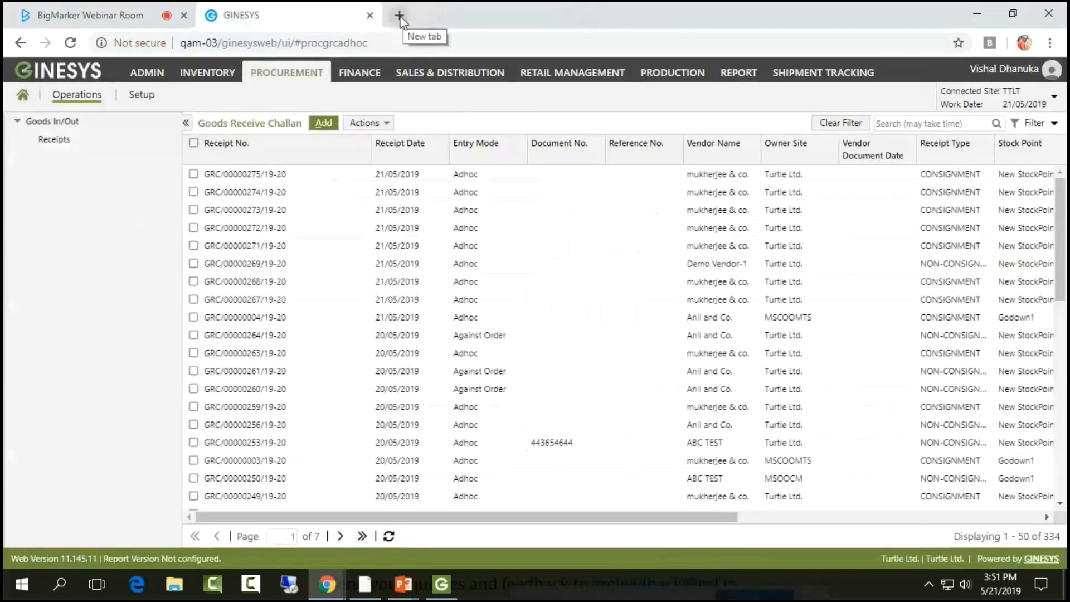
- Open a blank browser tab, return to the Ginesys tab and reload the Goods Receive Challan list
click(400, 16)
click(249, 22)
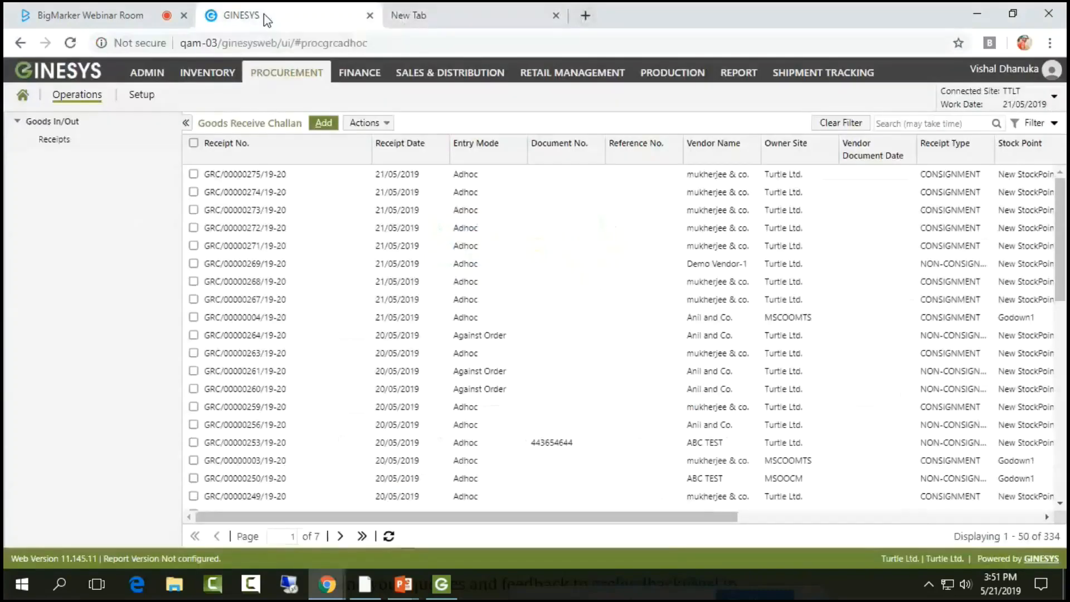
click(440, 41)
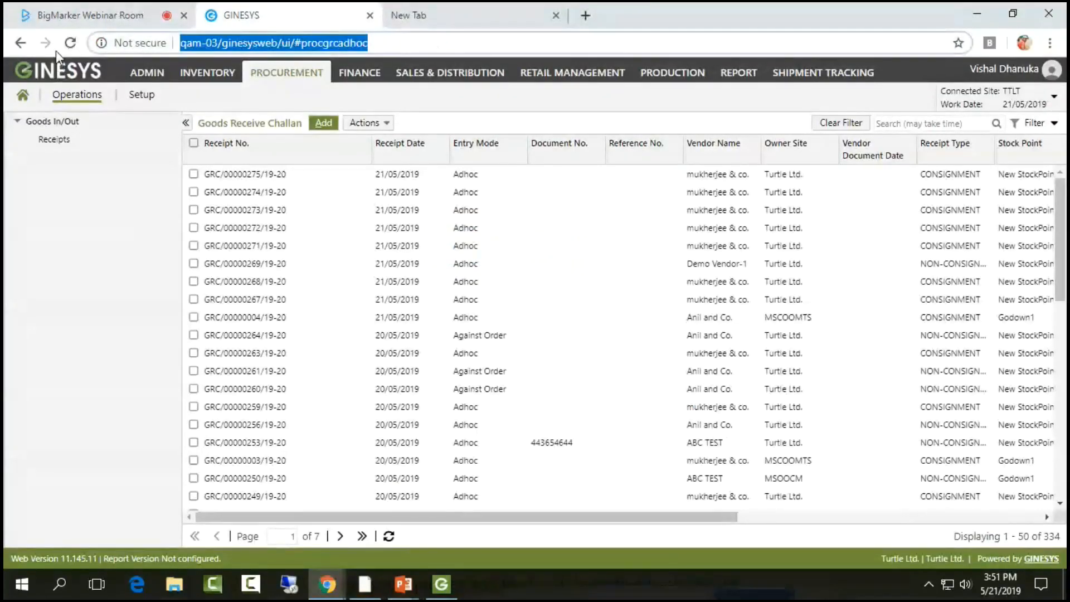
click(70, 43)
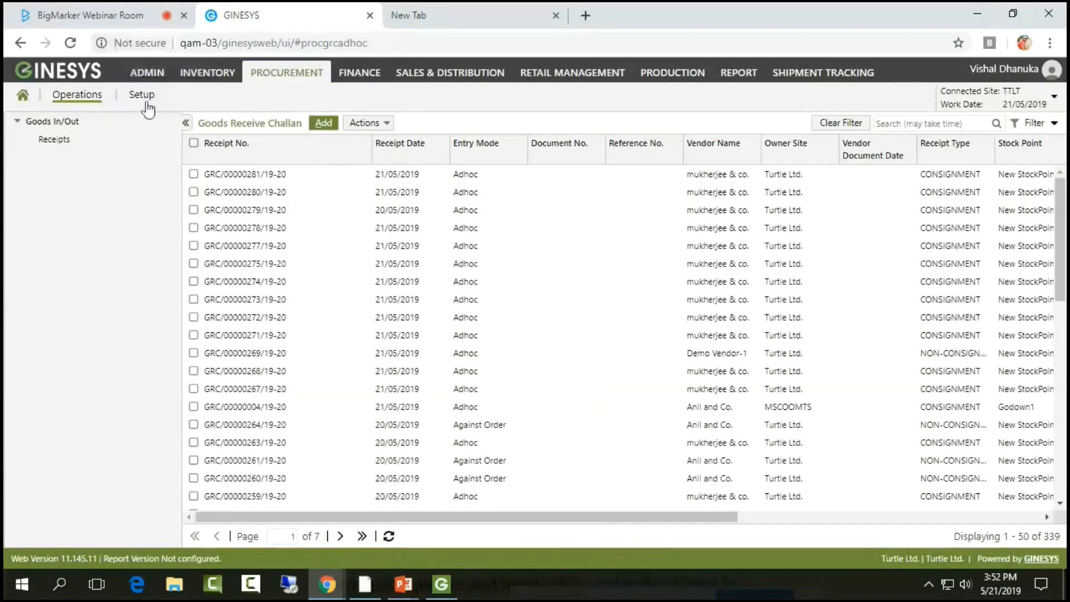
- Switch to the BigMarker webinar room and unmute the presenter's microphone
click(97, 20)
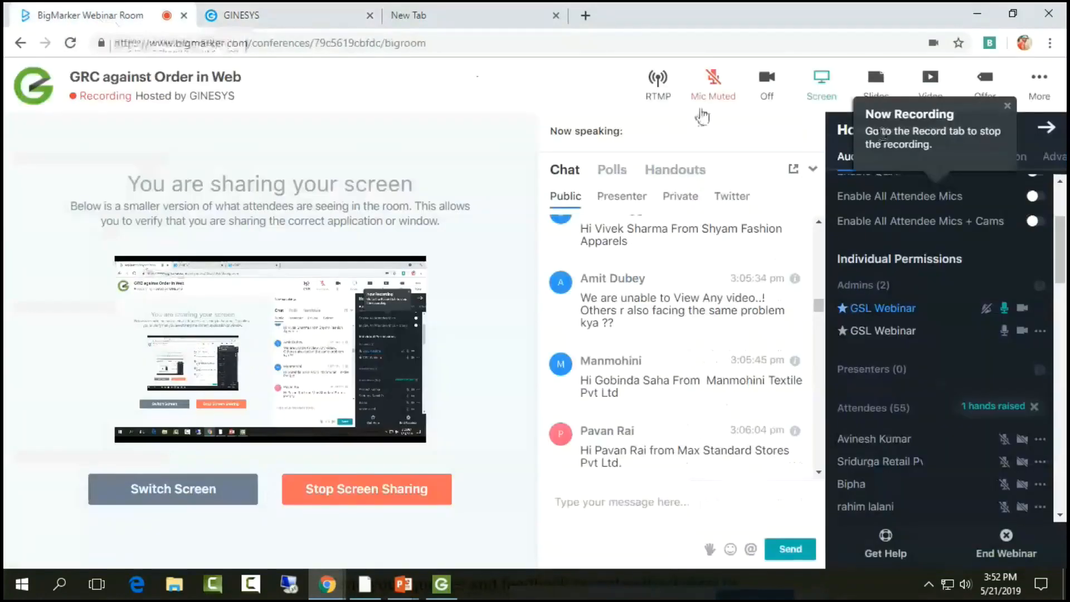
mouse_move(707, 109)
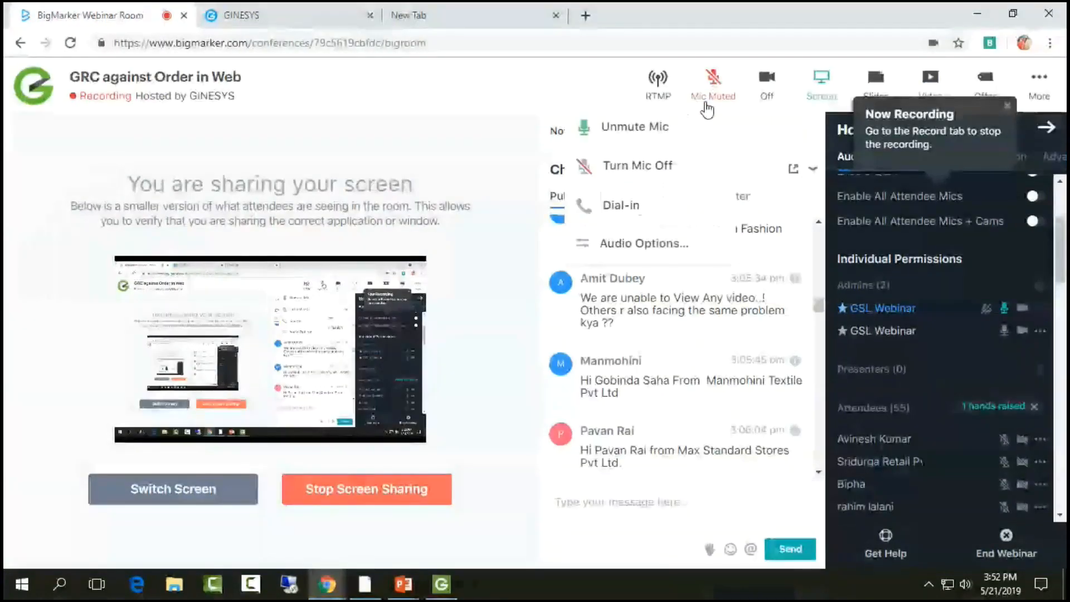
click(625, 134)
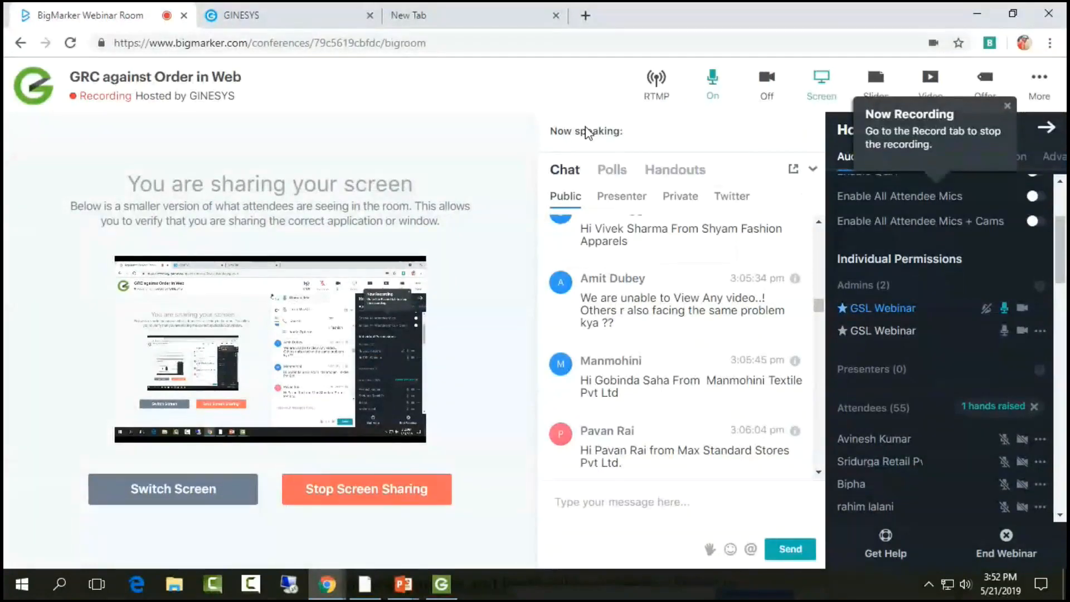
- Return to Ginesys and start a new Goods Receive Challan with vendor Demo Vendor-3 and receipt numbering scheme GRC
click(289, 18)
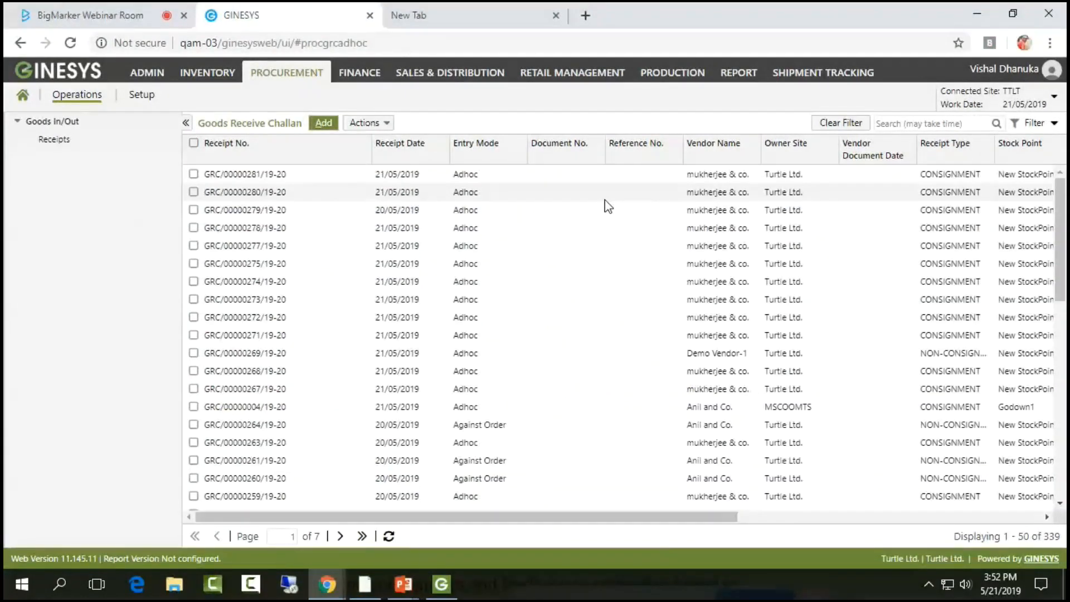
click(324, 126)
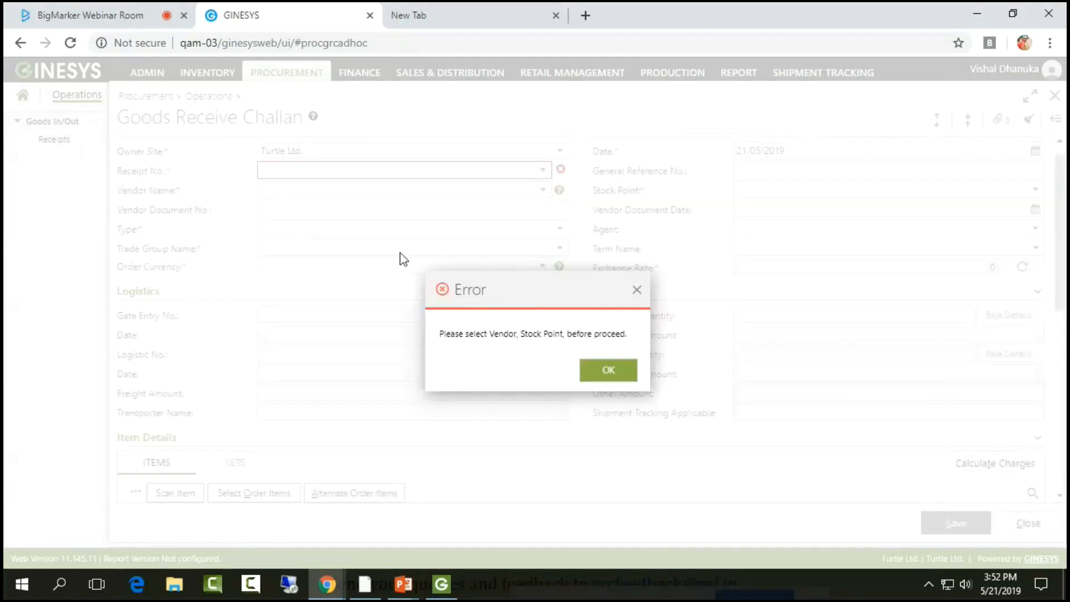
click(613, 373)
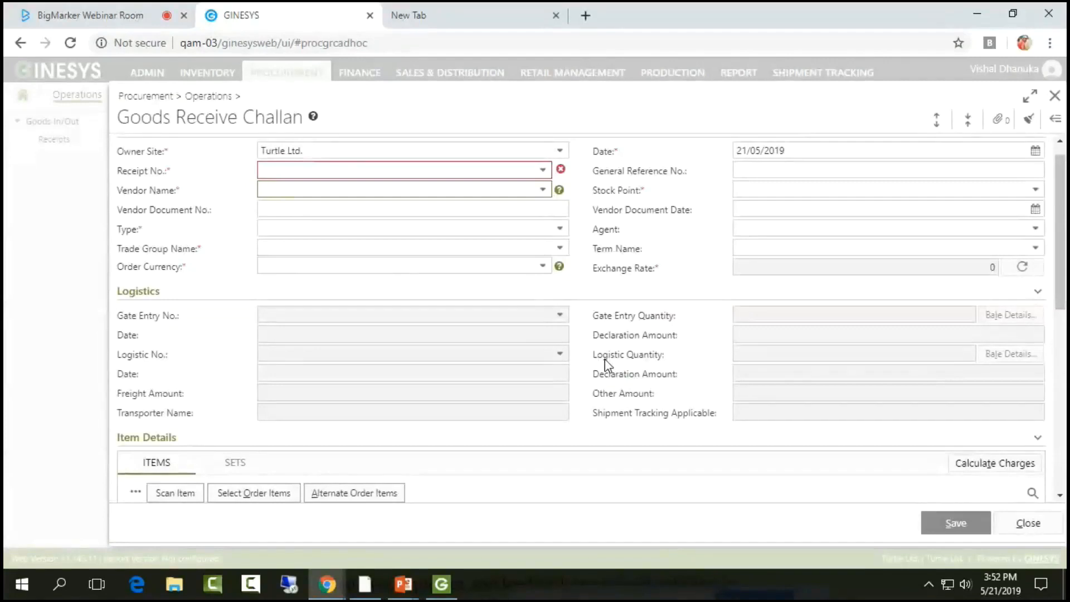
text(de)
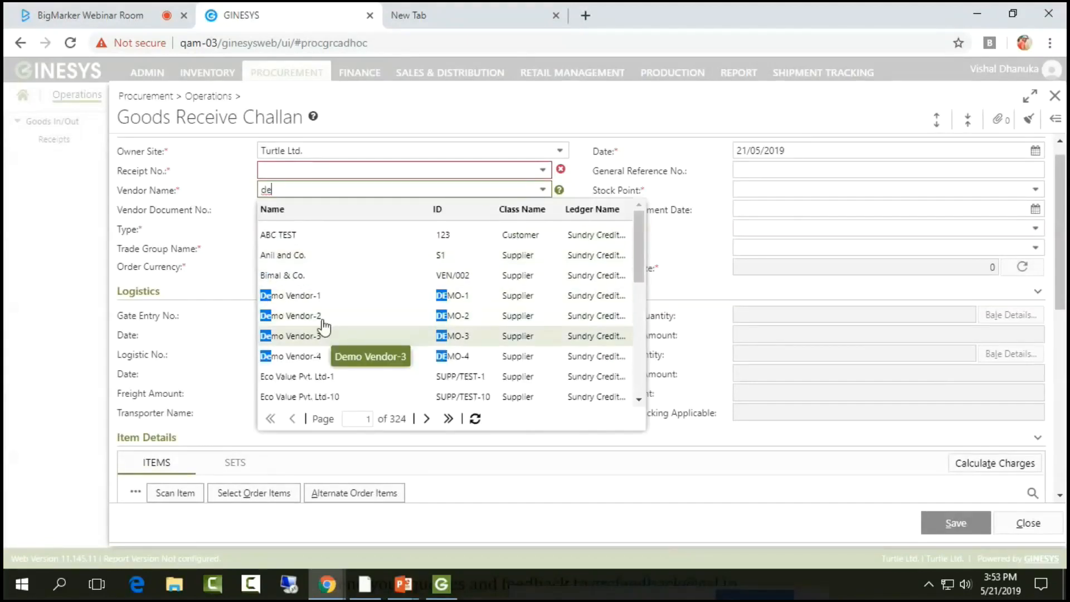
click(542, 171)
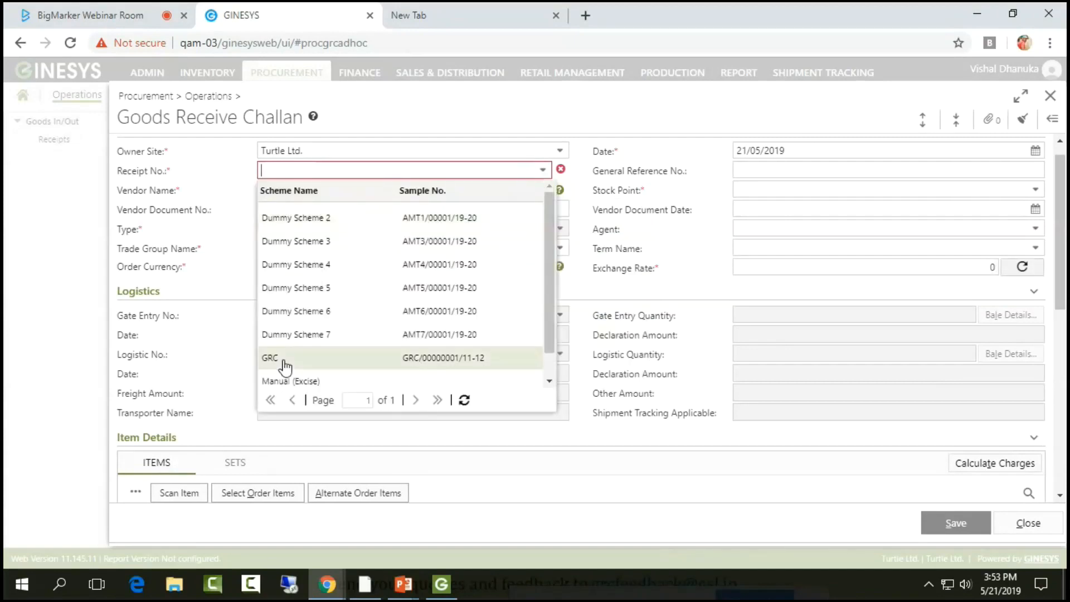
click(286, 365)
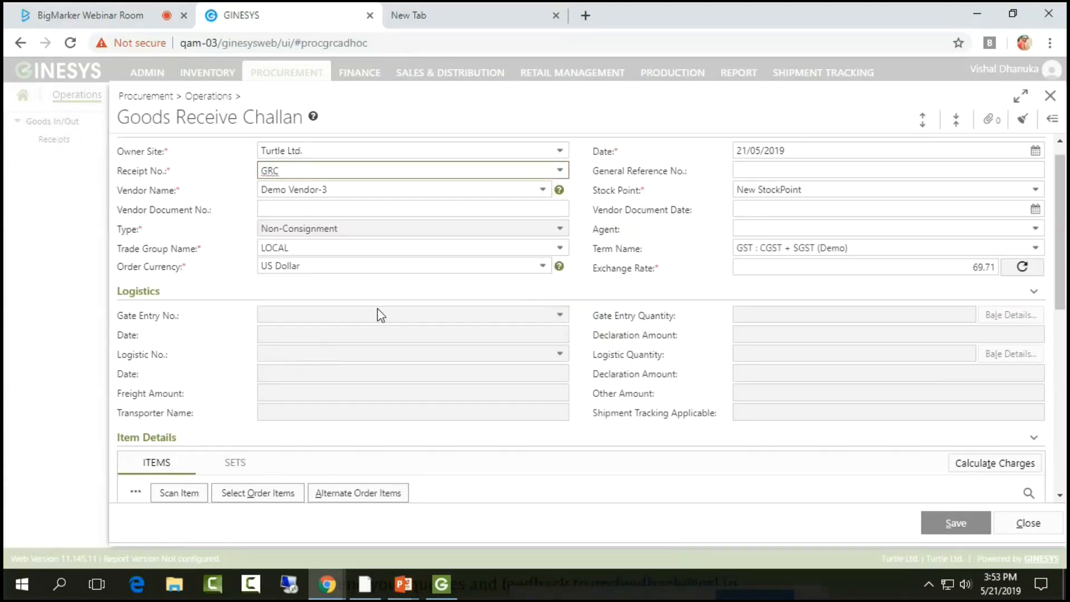
- Collapse the Logistics section and scan barcodes Q1 and Q2 into the challan in Automatic mode as ad hoc items
click(395, 294)
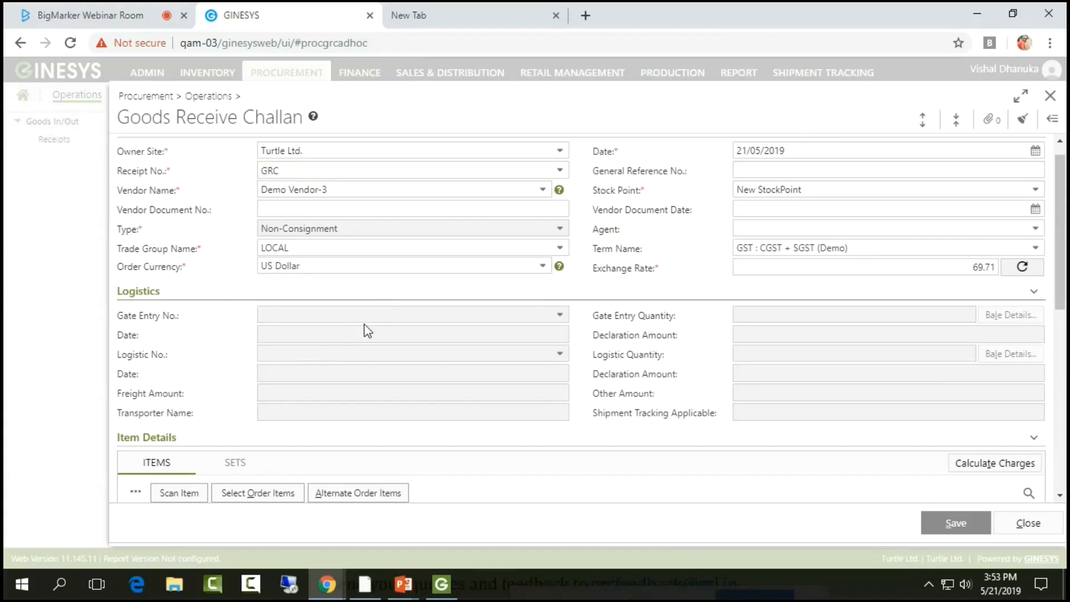
click(183, 375)
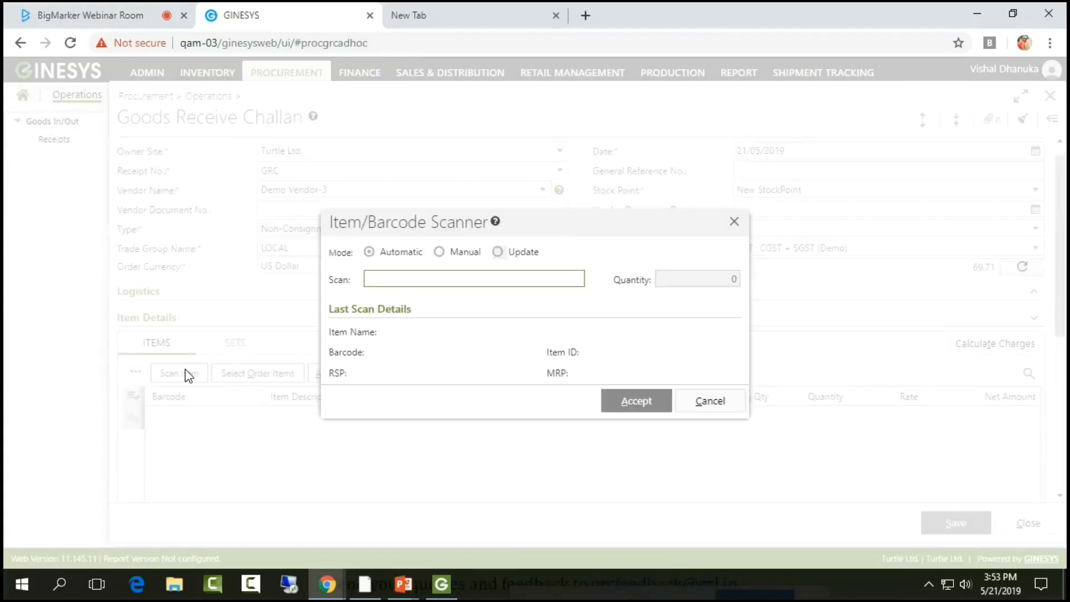
text(a1)
key(BackSpace)
key(BackSpace)
text(q1)
key(Return)
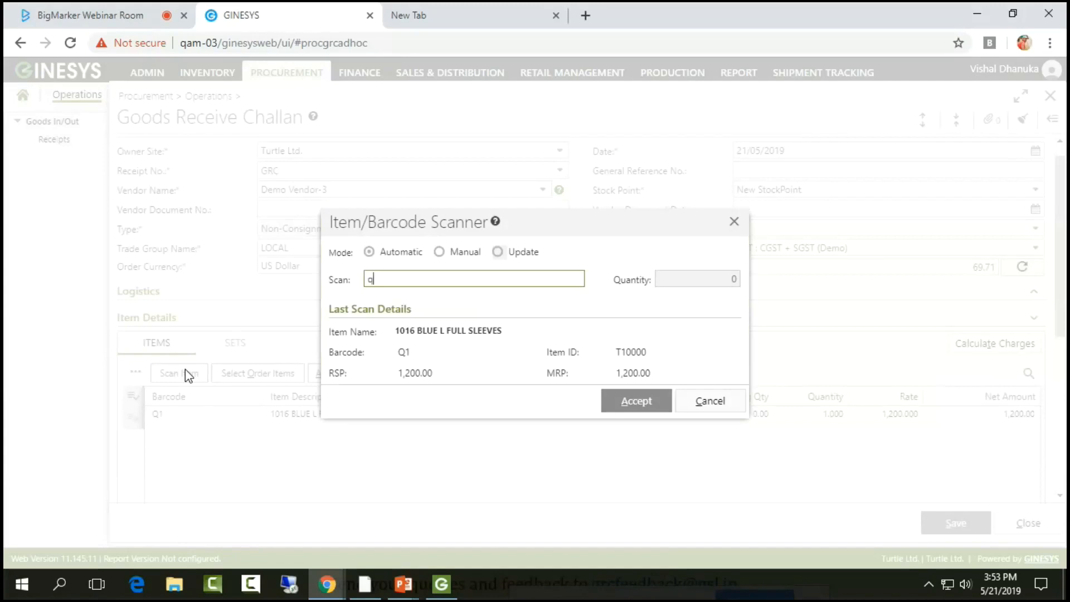
key(Return)
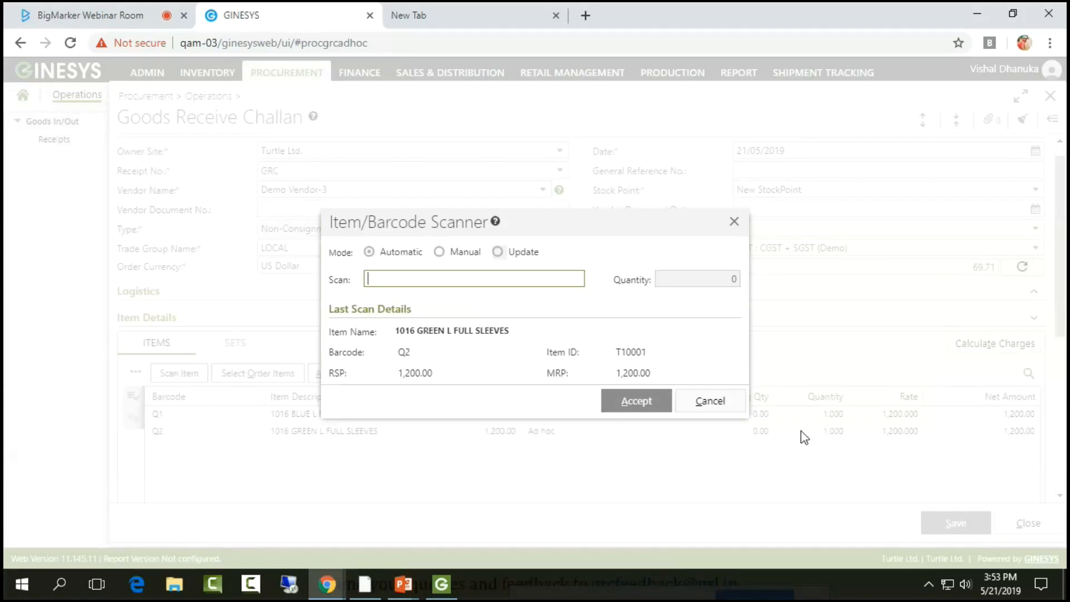
click(723, 404)
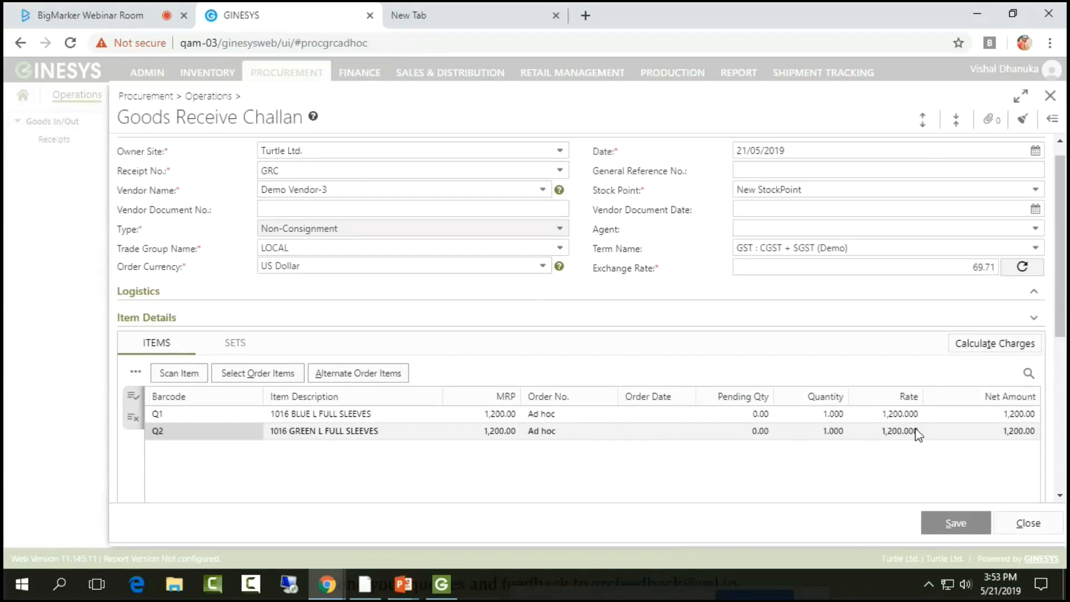
- In order-based selection, show the pending items of the purchase order that contains barcodes Q2, Q4 and Q5
click(266, 378)
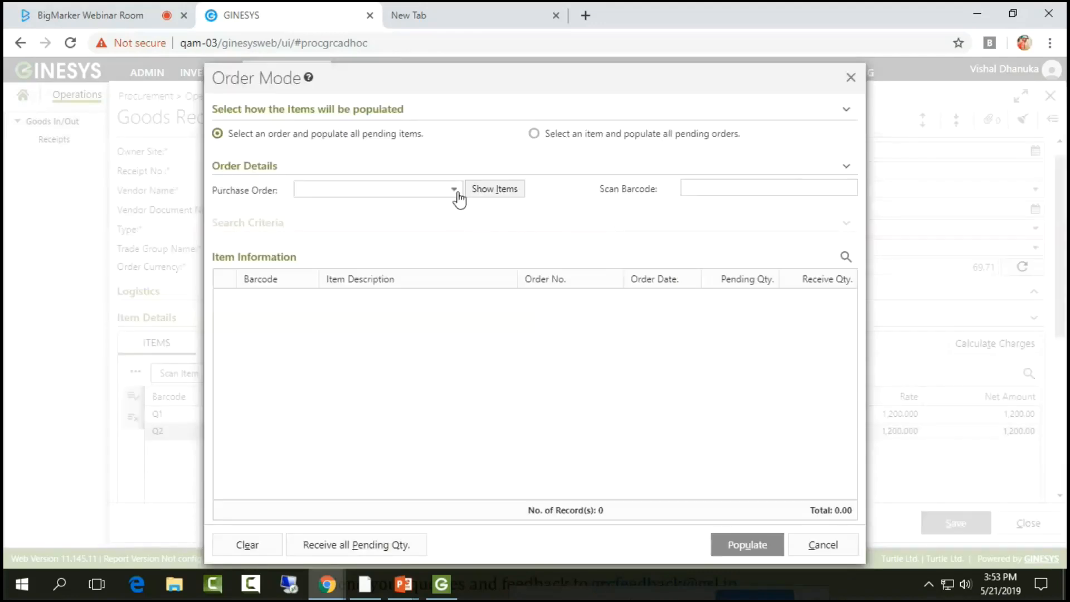
click(454, 190)
click(346, 237)
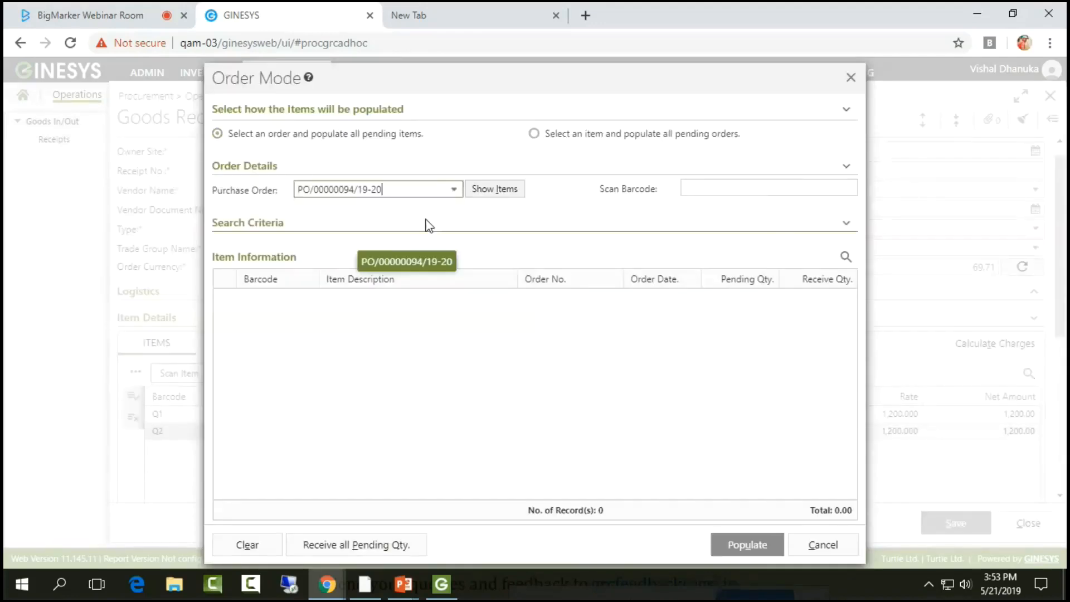
click(493, 192)
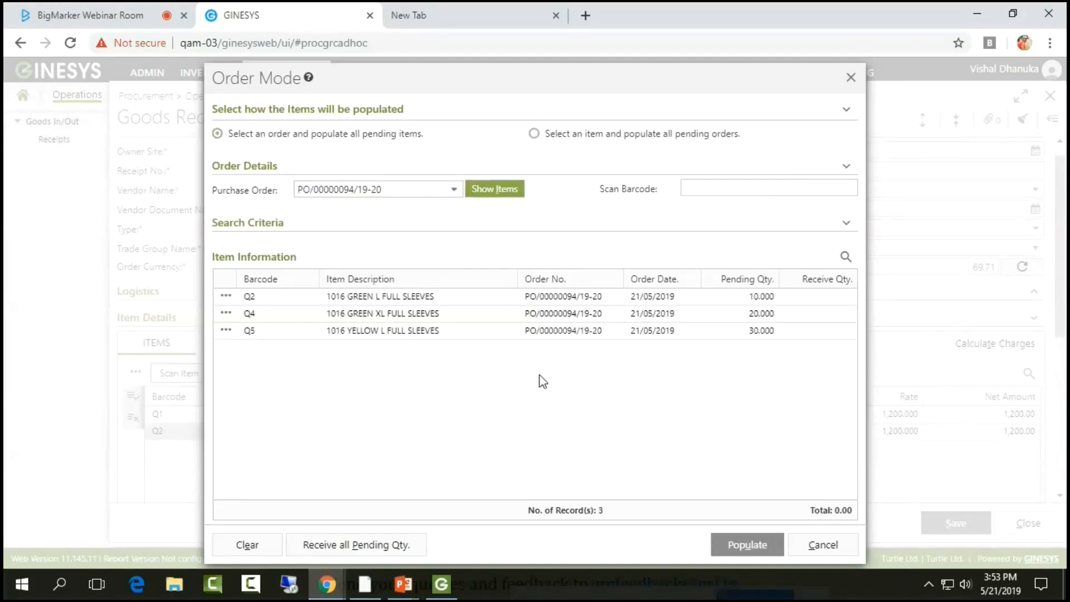
- Set the receive quantity of order items Q2, Q4 and Q5 to 1 each and populate them into the challan
click(812, 297)
text(1)
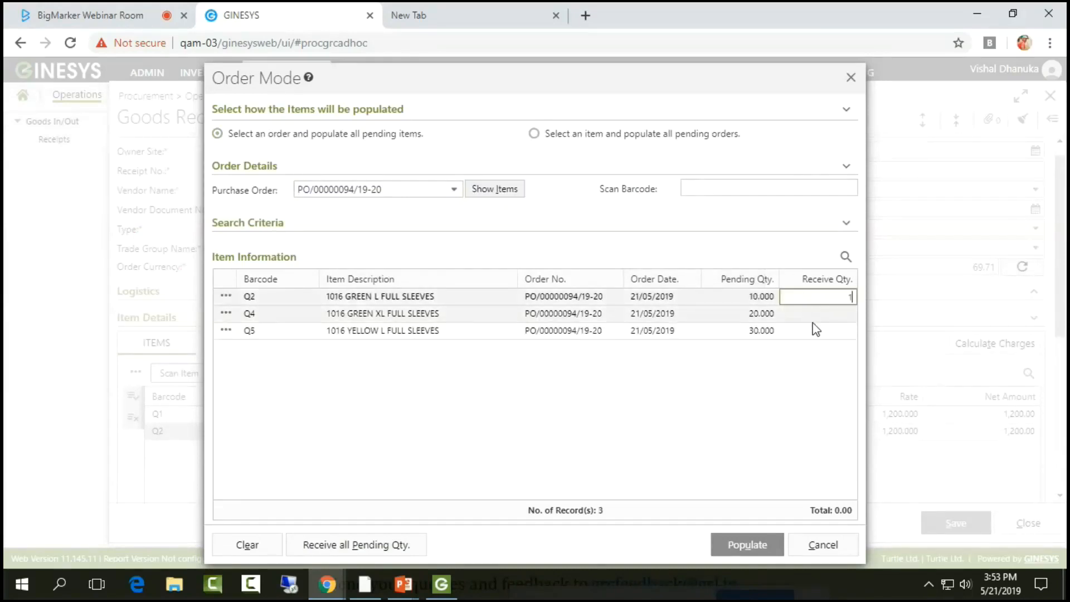
click(815, 313)
text(1)
click(815, 330)
text(1)
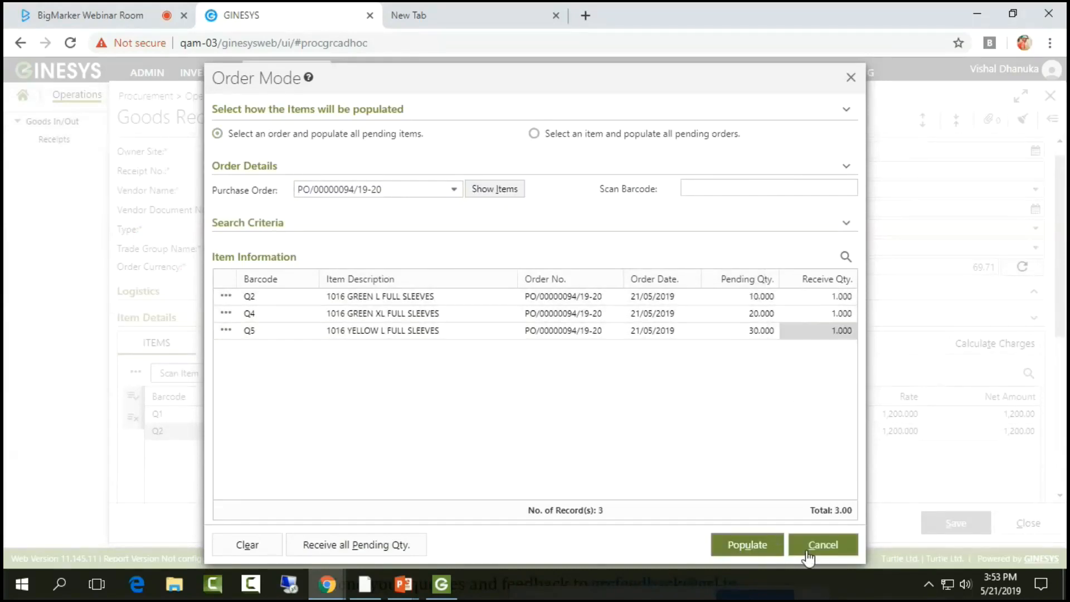
click(831, 549)
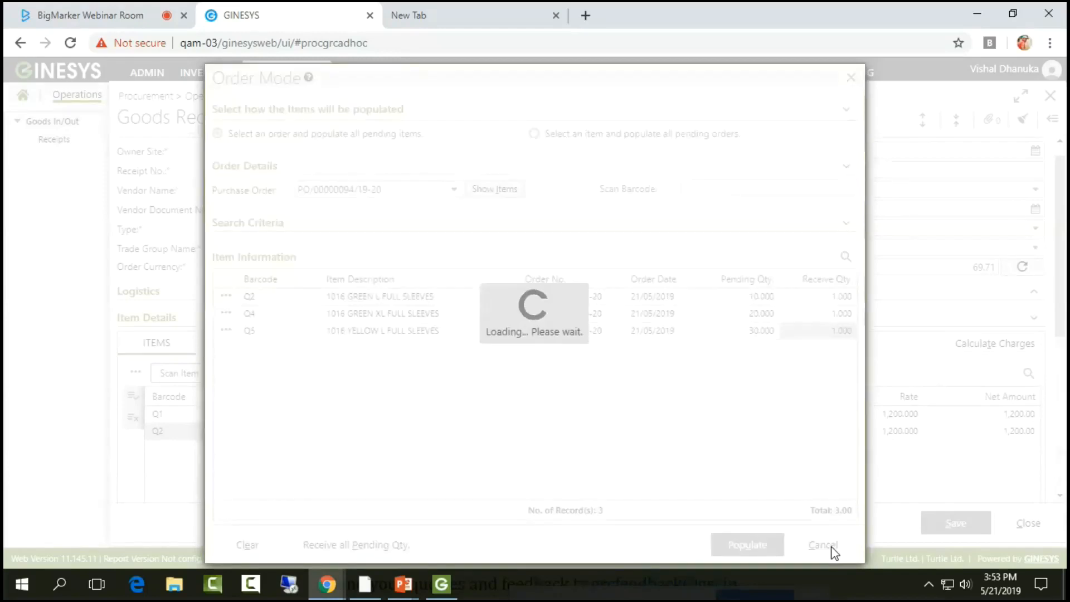
click(834, 549)
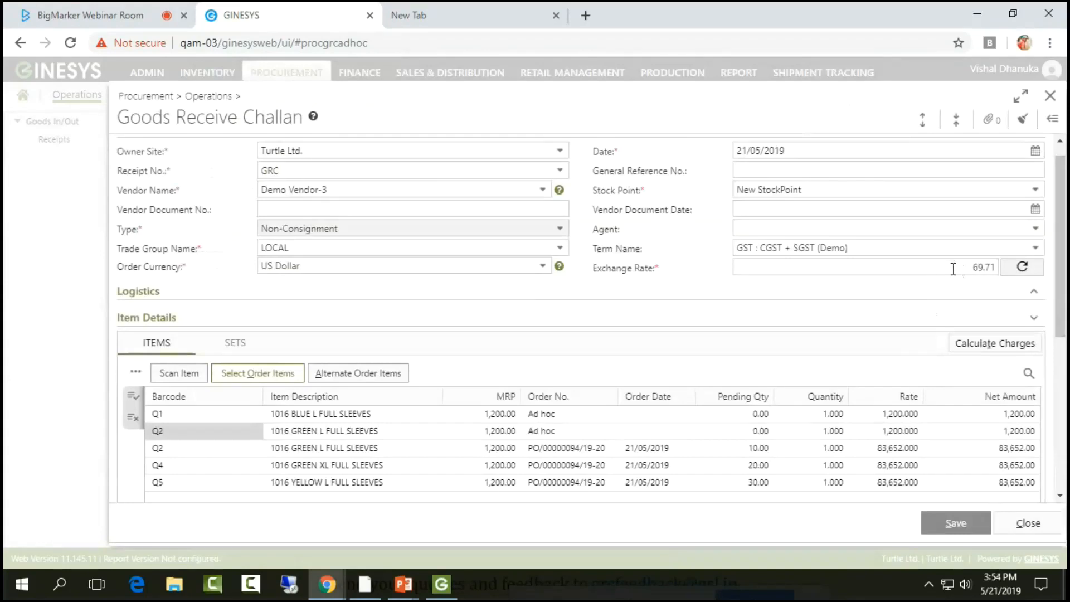
- Change the exchange rate to 1 and proceed with recalculating the rates of the order items
double_click(971, 272)
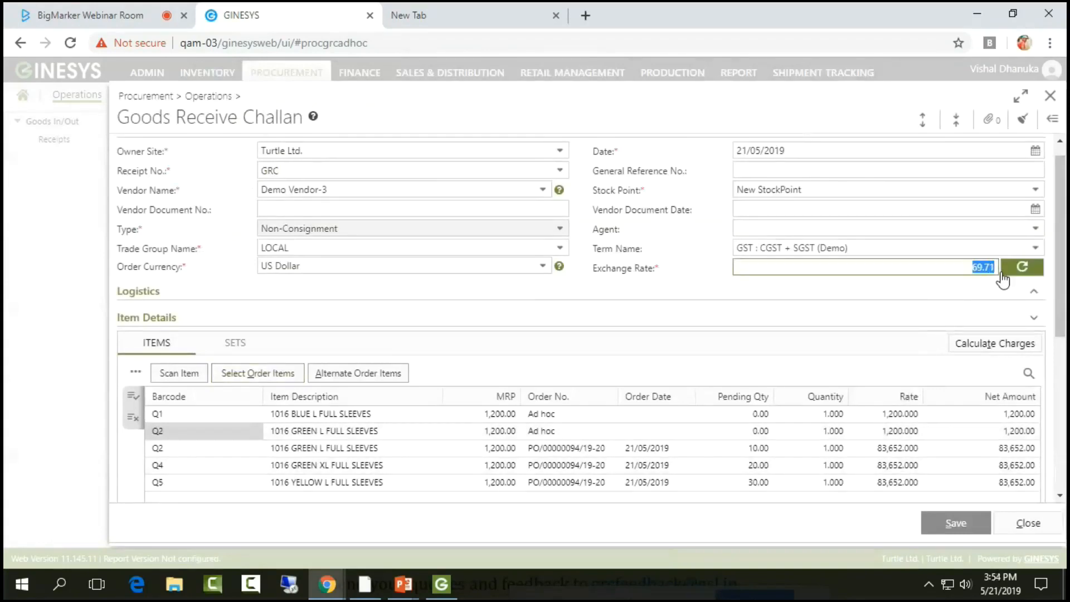
text(1)
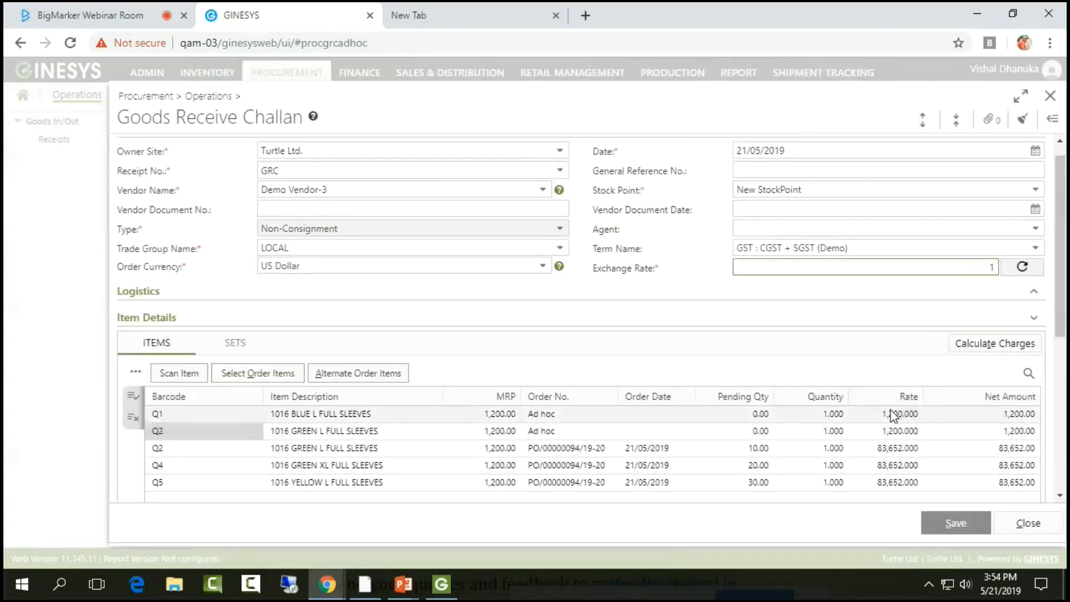
text(1)
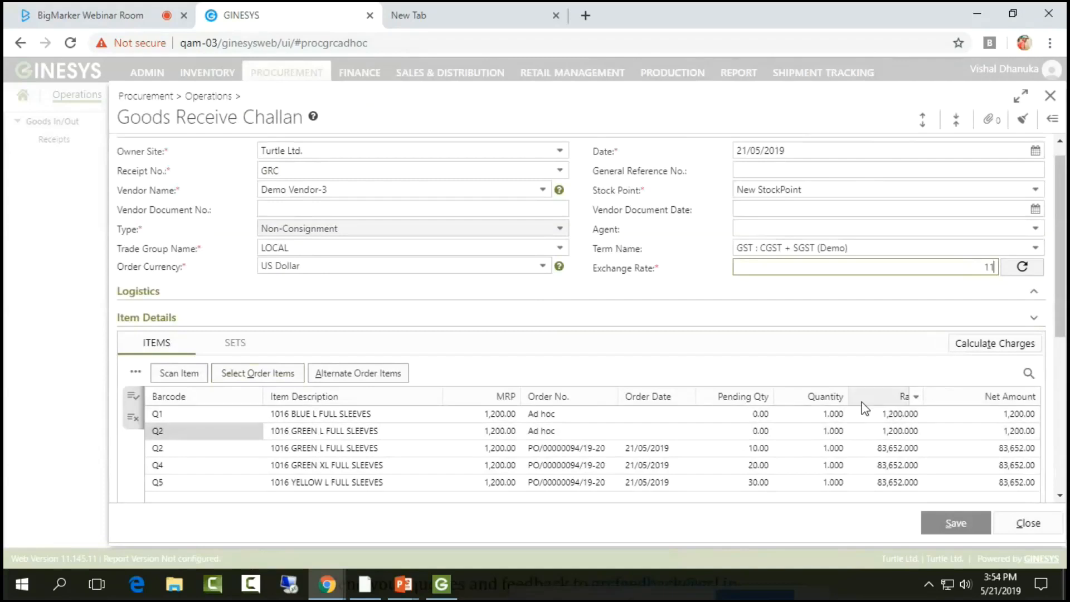
key(BackSpace)
click(812, 416)
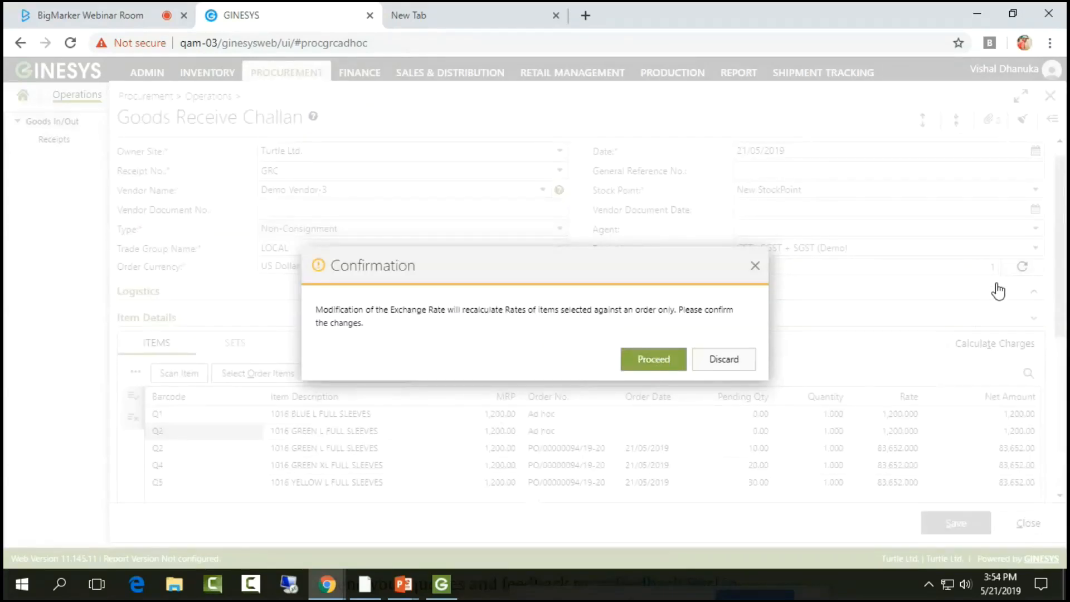
click(740, 353)
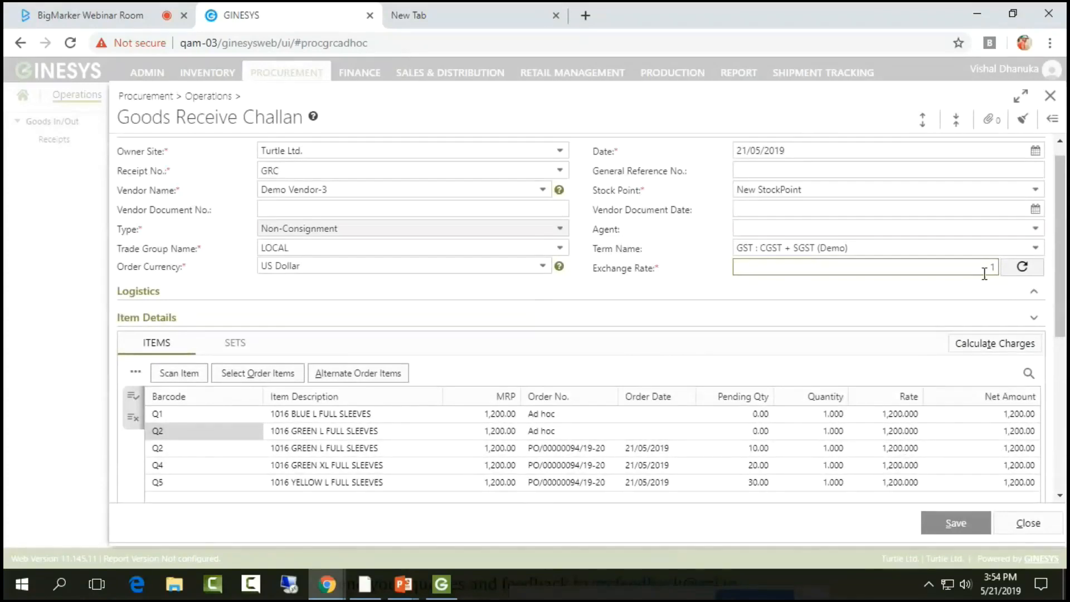
- Set the challan's exchange rate to 10 and accept the rate recalculation for items selected against the order
drag(991, 268, 996, 270)
key(Tab)
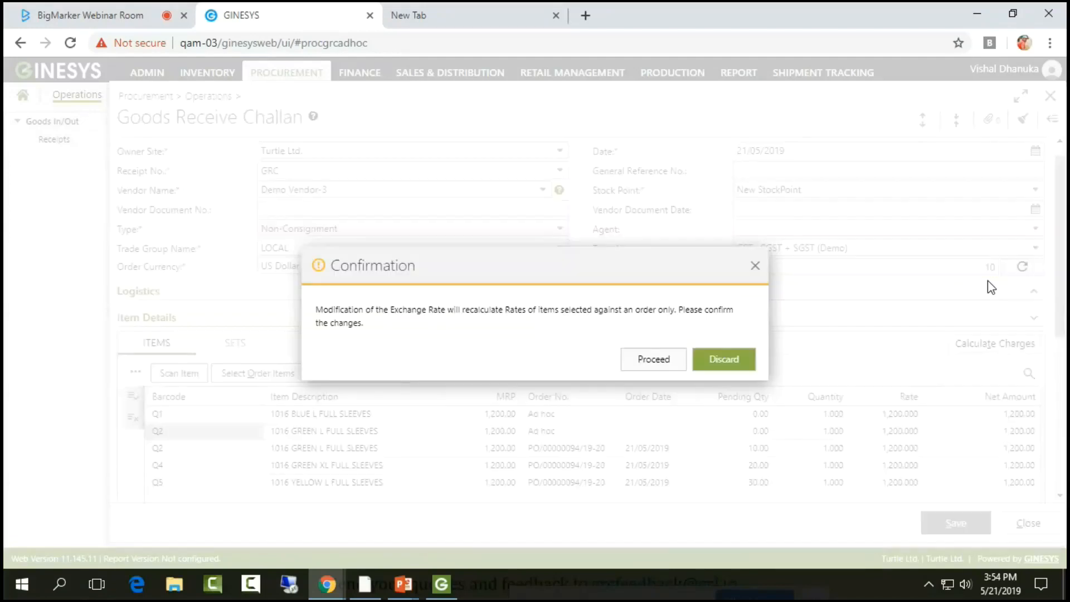
click(664, 363)
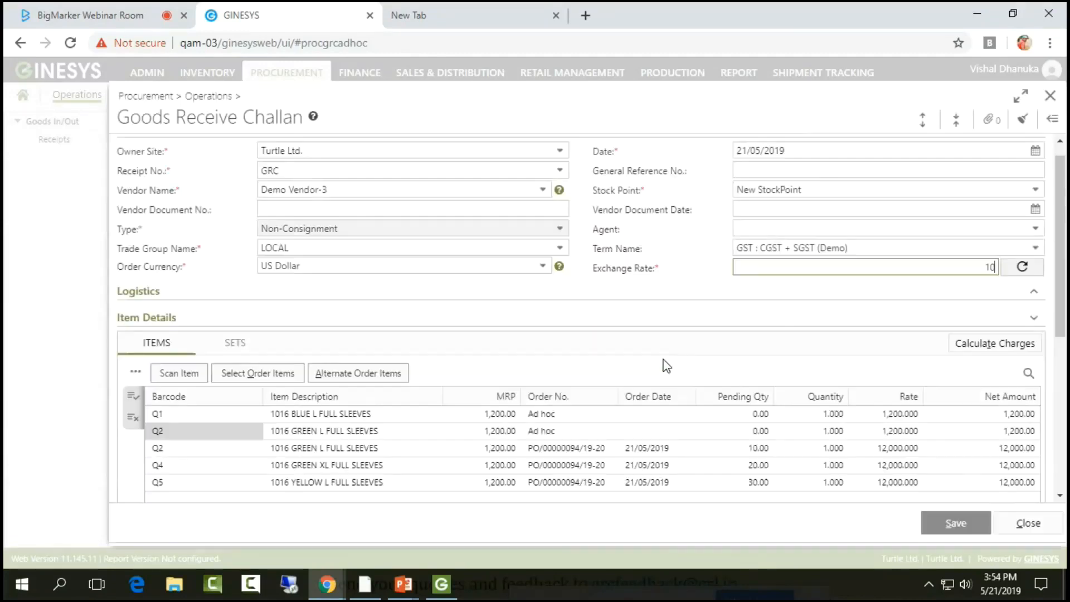
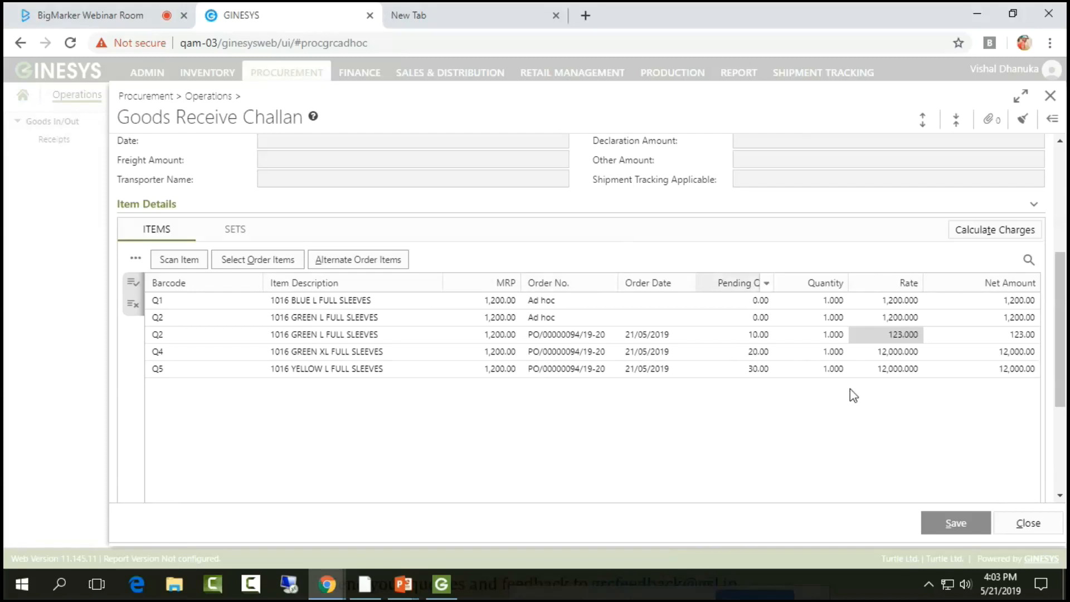
- Try to save the challan, cancel the automatic charge calculation and review the basic value and net amount
click(955, 533)
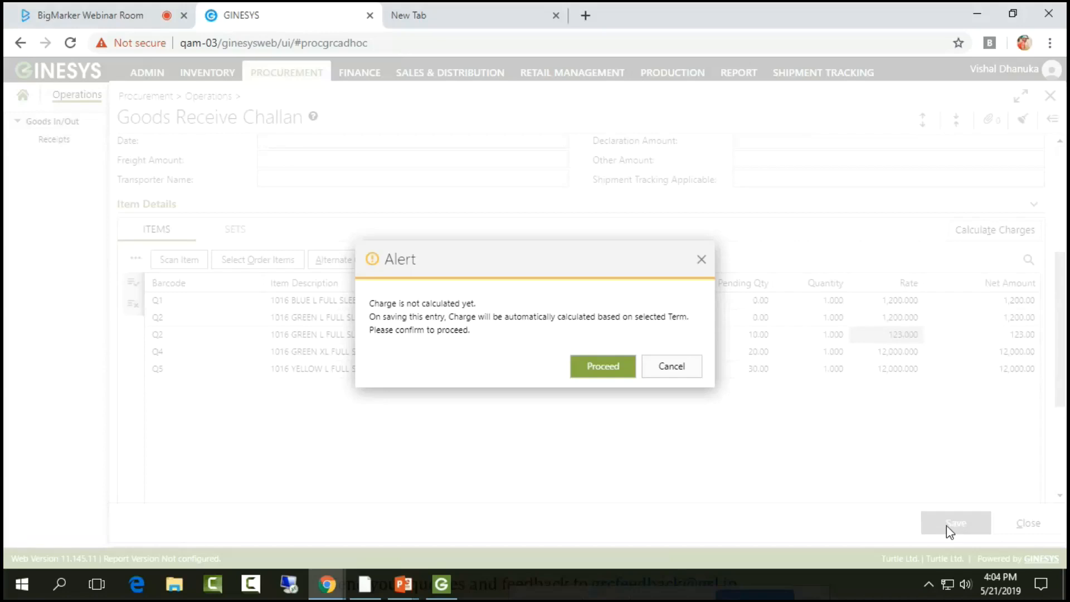
click(686, 367)
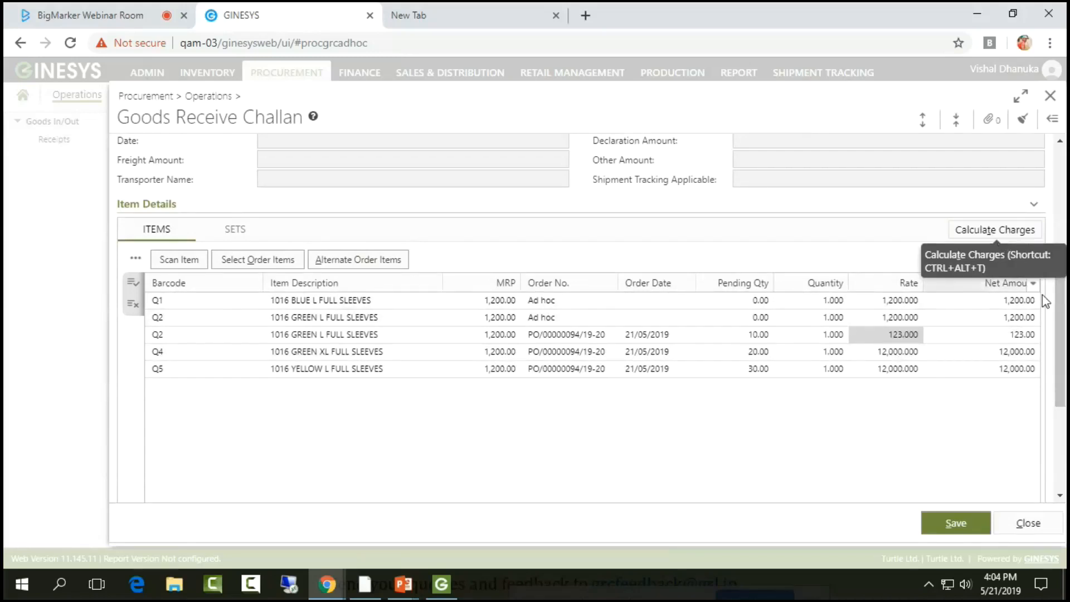
scroll(1062, 309, down, 4)
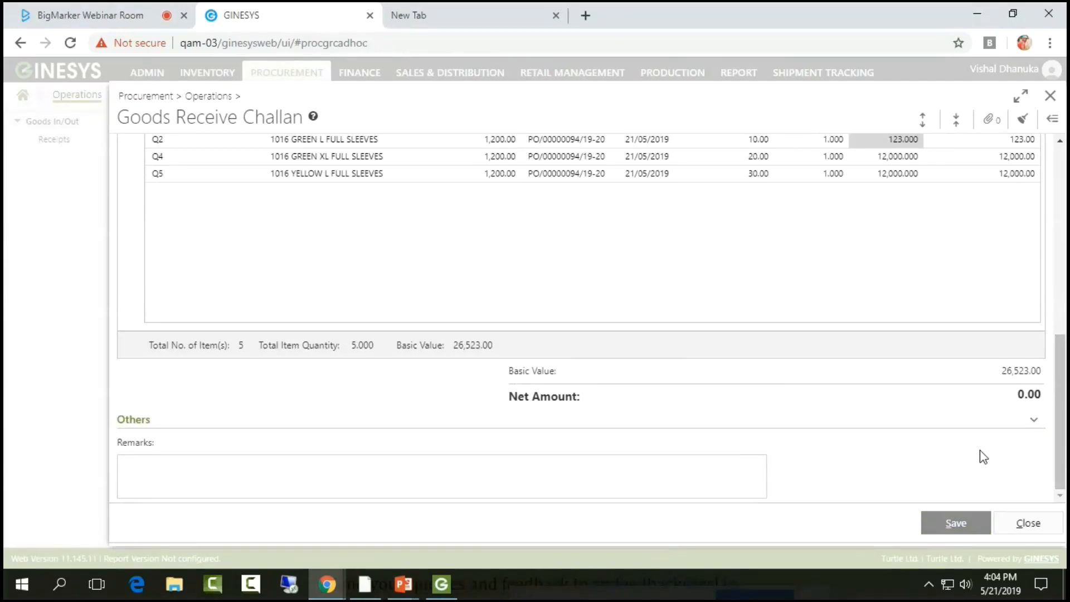
- Save the challan with automatic charge calculation and decline generating a purchase invoice against the receipt
click(960, 527)
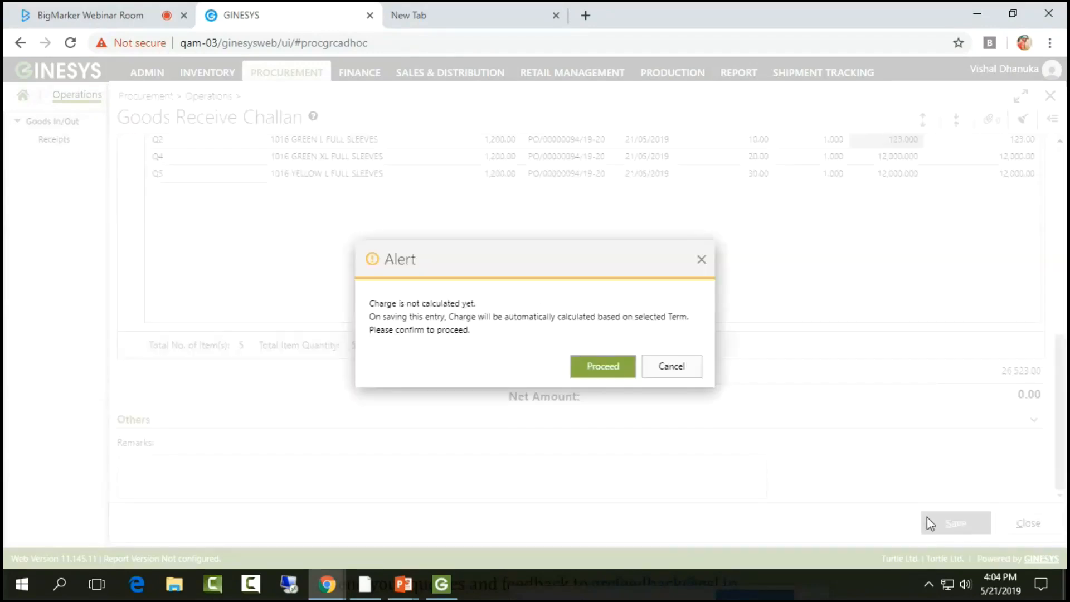
click(611, 374)
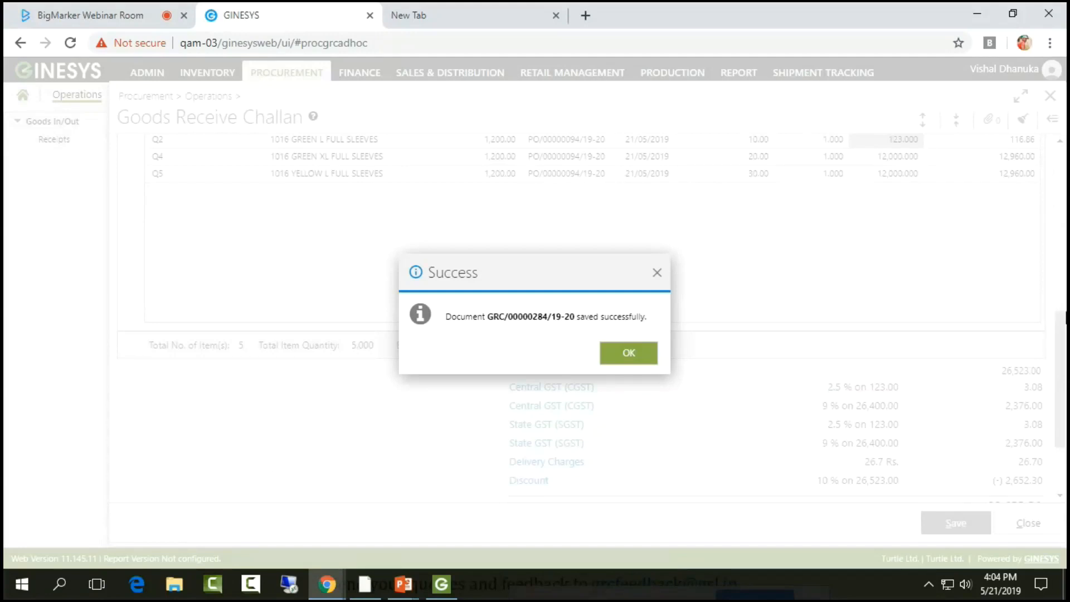
click(636, 354)
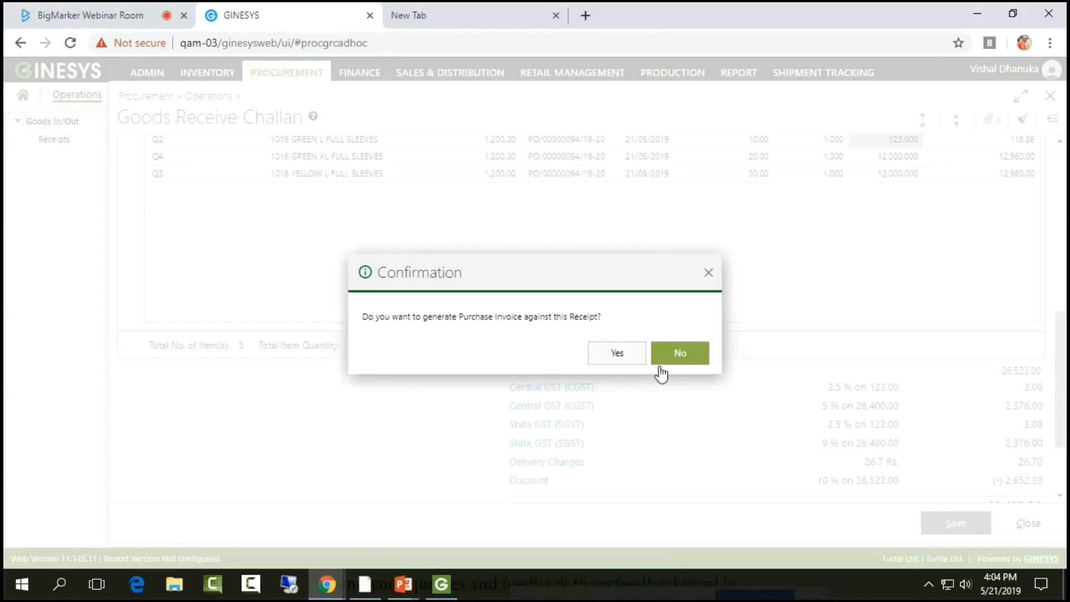
click(683, 356)
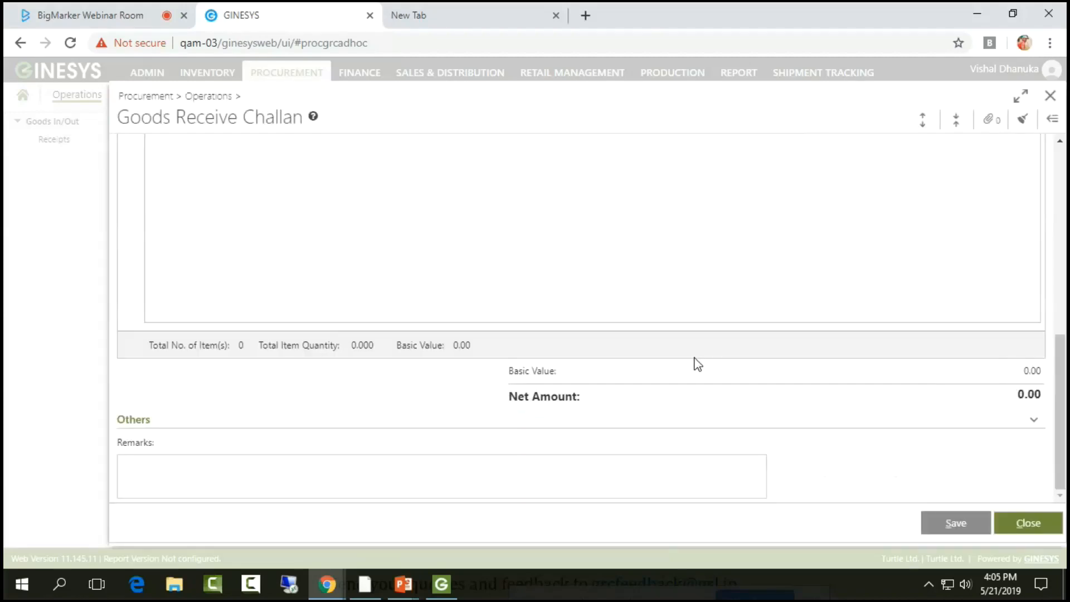
- Switch to the presentation, advance to the slide on the Charge Summary item filter option and return to the challan in the browser
key(alt+Tab)
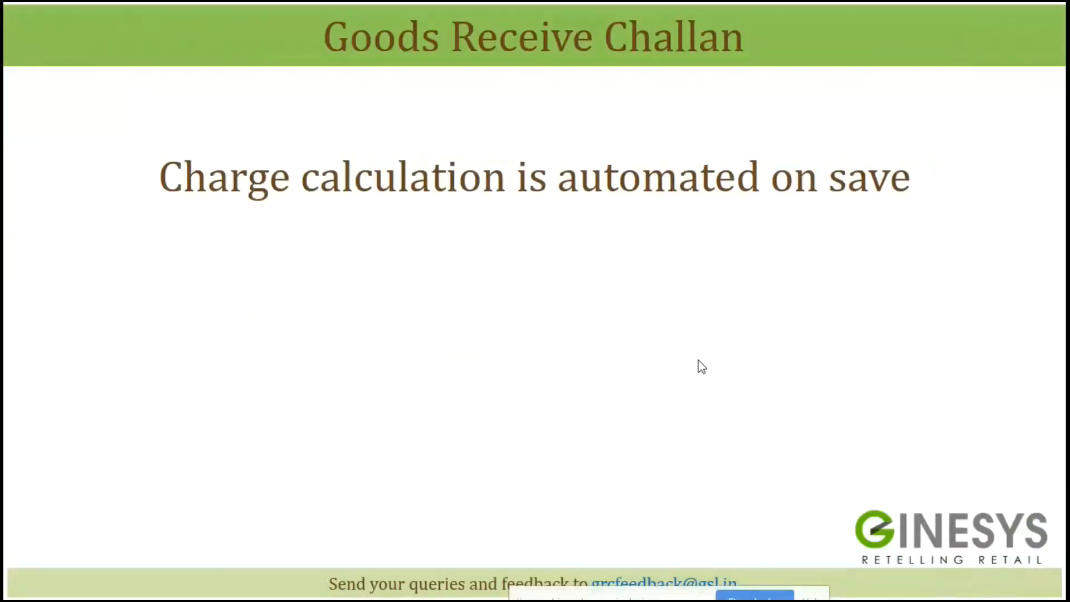
click(699, 360)
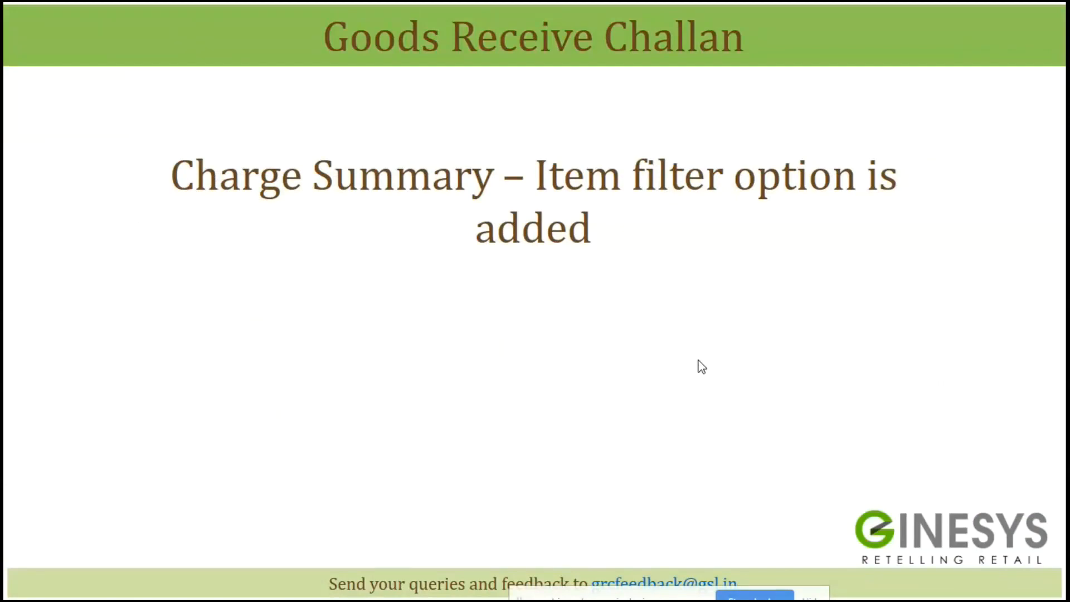
key(alt+Tab)
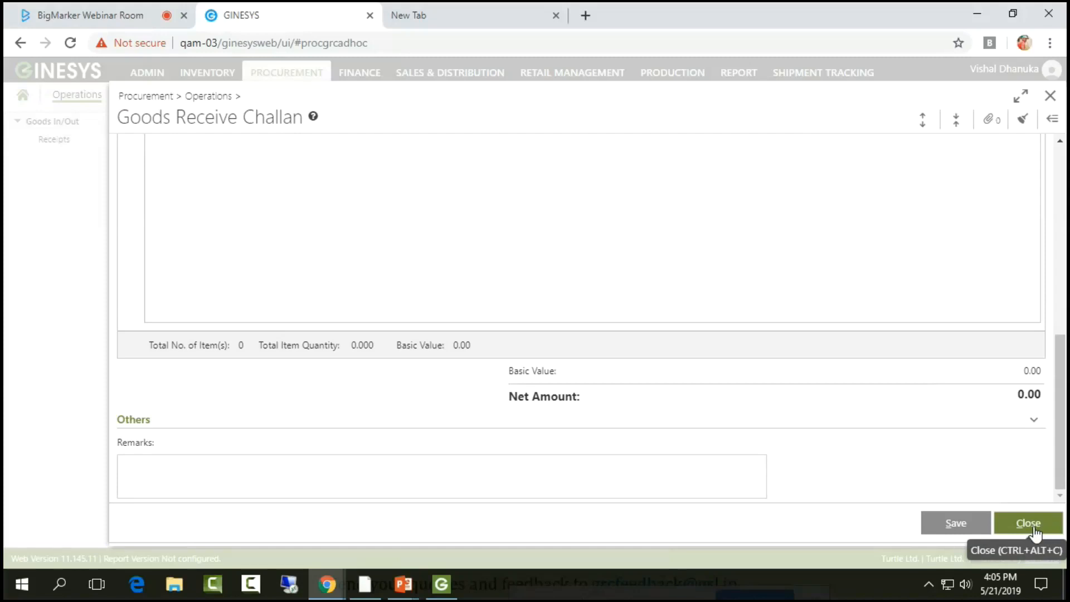
- Choose the GRC numbering scheme as the receipt number of the new Goods Receive Challan
scroll(968, 457, up, 6)
scroll(967, 457, up, 2)
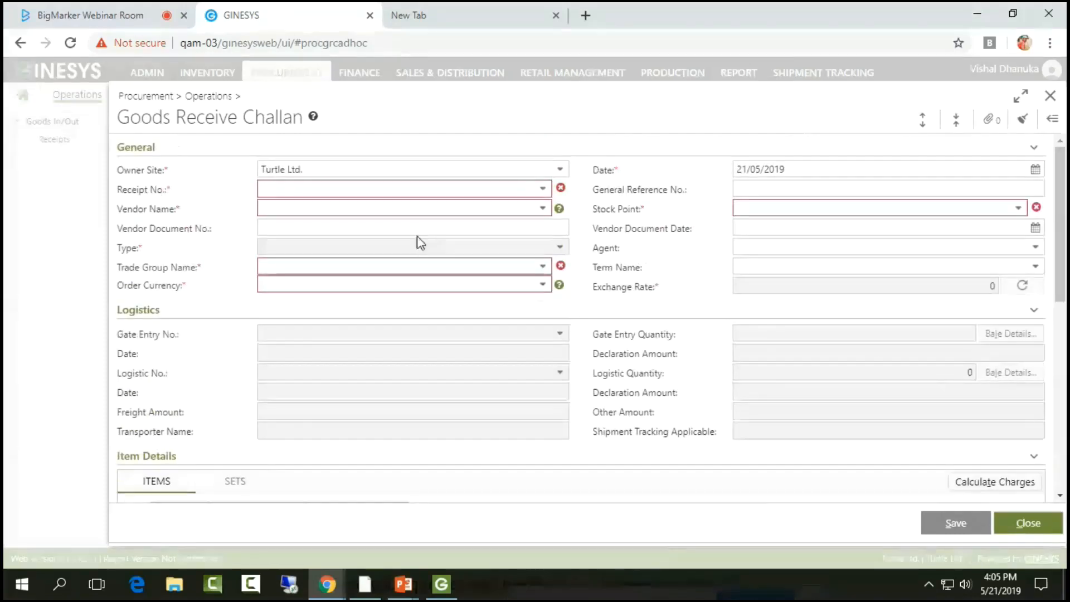
click(543, 190)
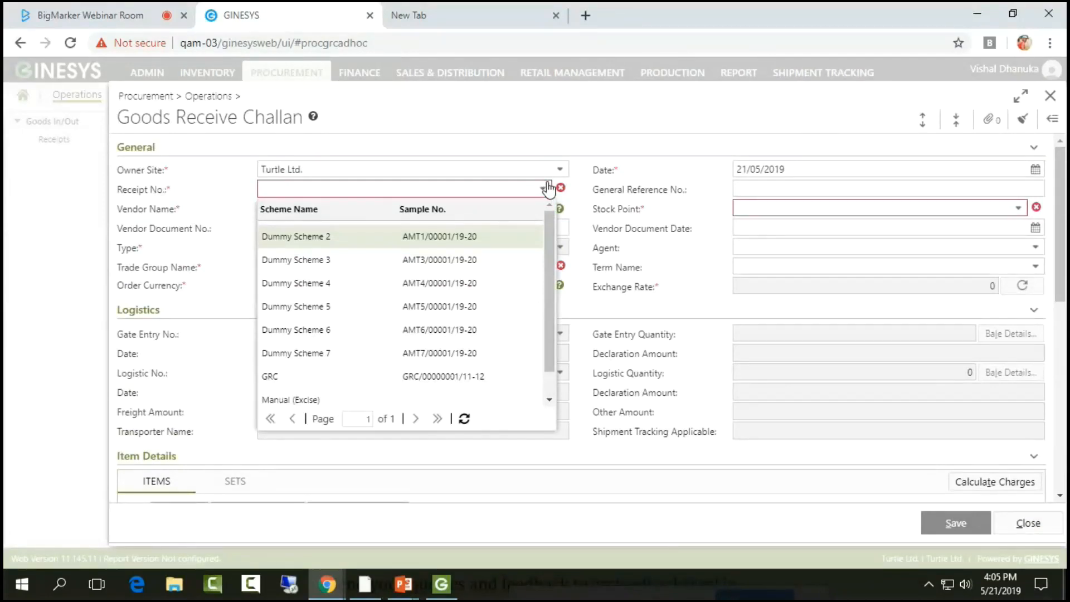
text(de)
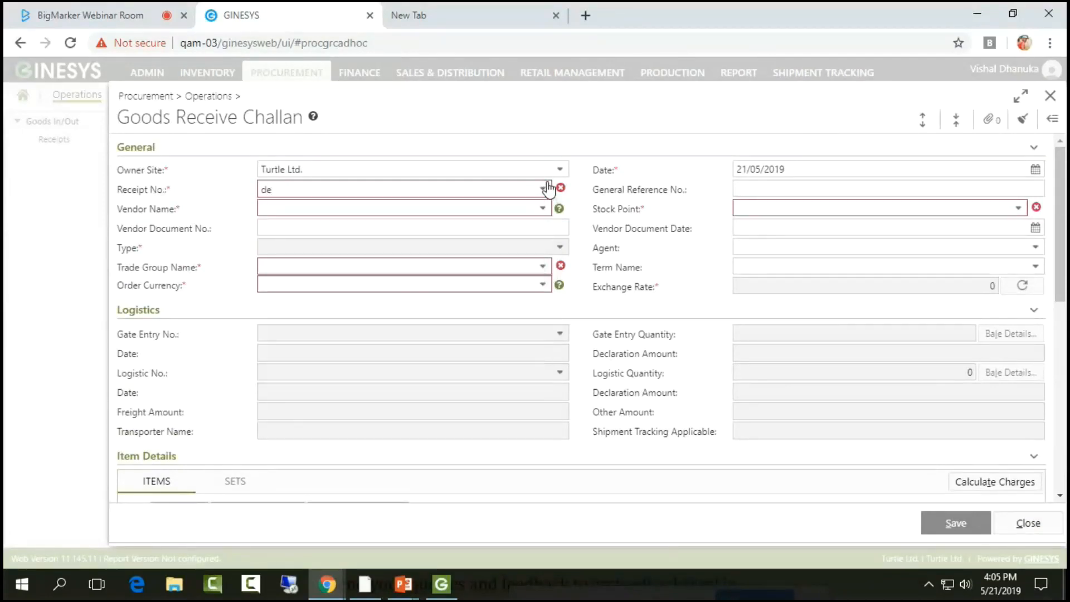
key(BackSpace)
key(BackSpace)
text(gr)
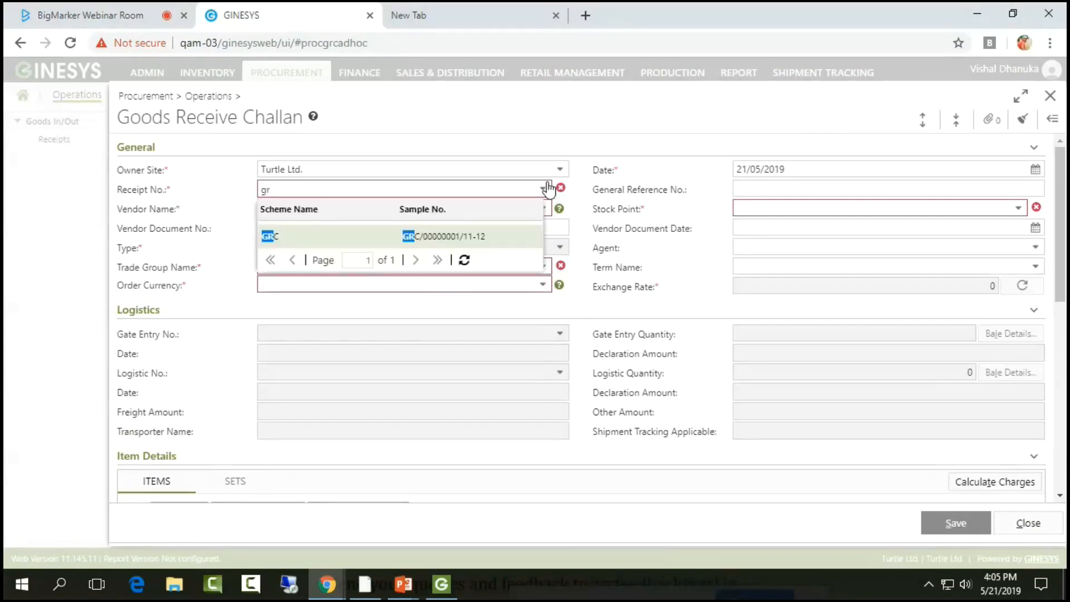
key(Tab)
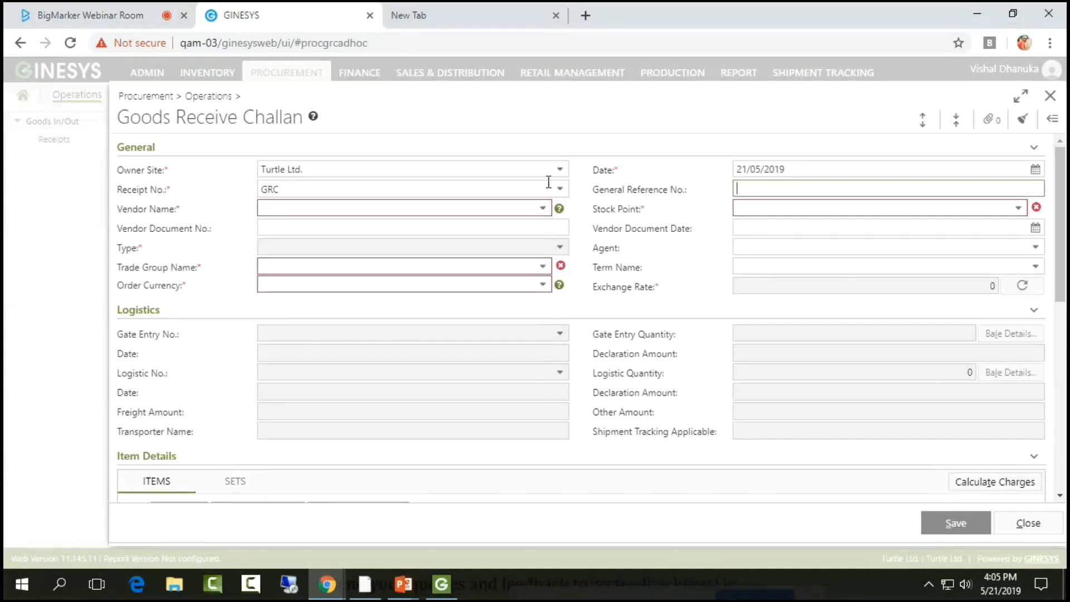
- Select Demo Vendor-1 as the vendor of the challan and collapse the Logistics section
key(Tab)
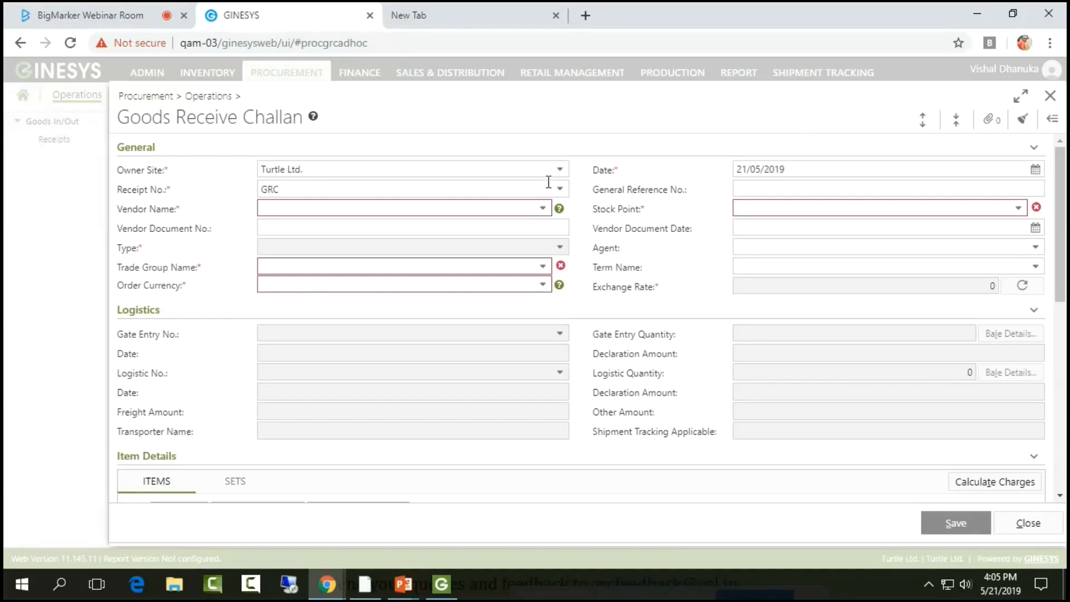
text(demo)
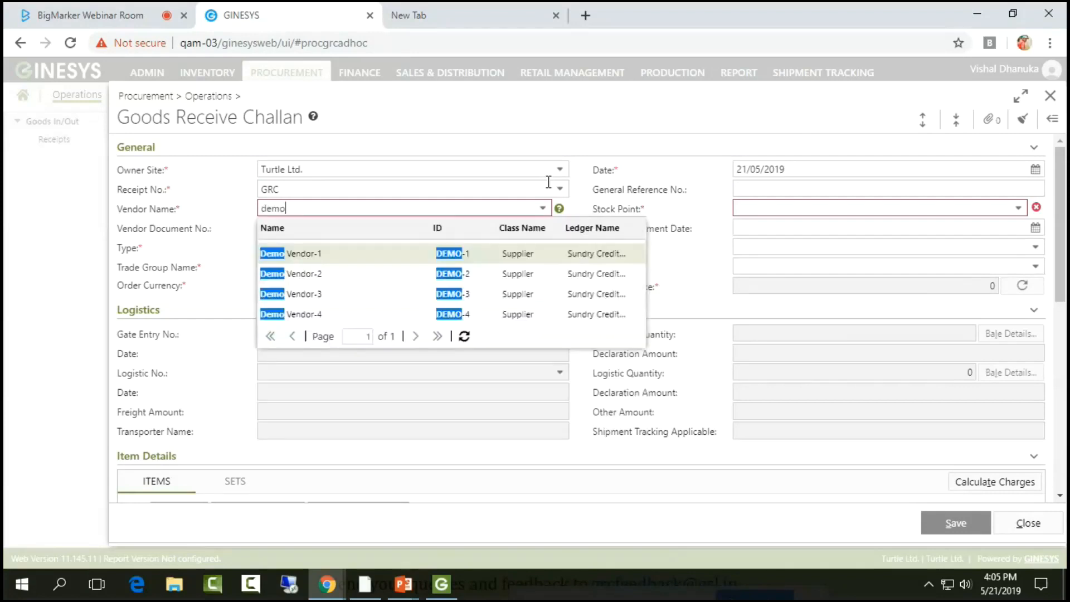
key(Return)
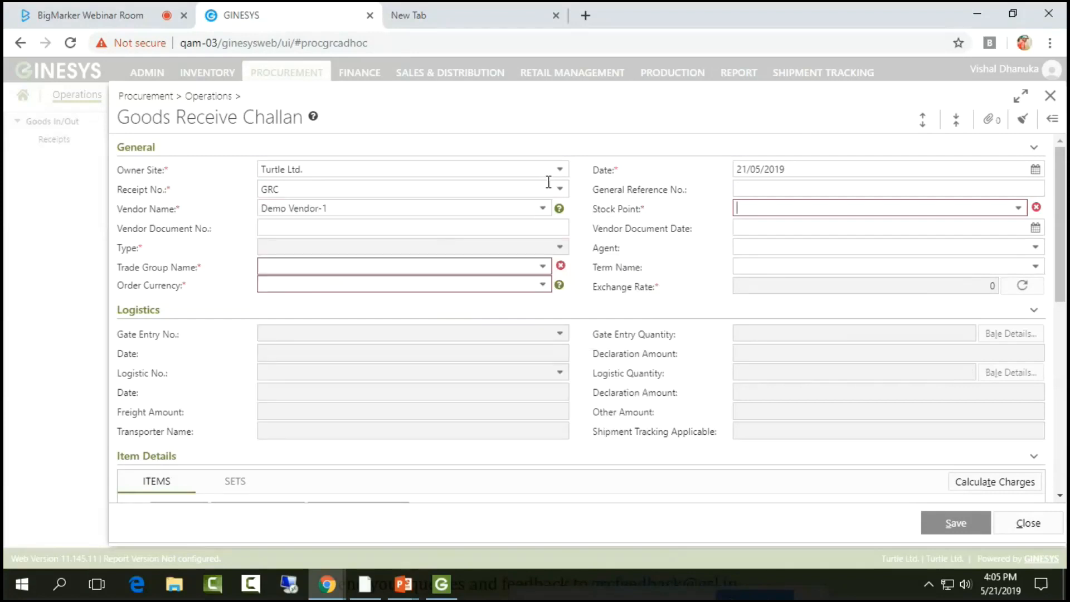
click(388, 317)
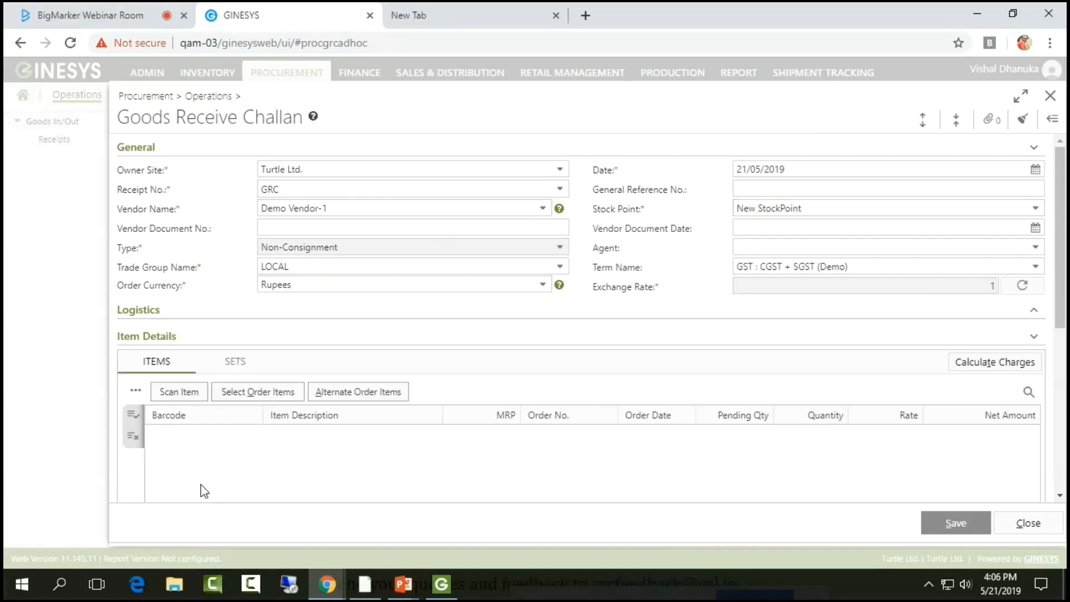
- Load the items of the first listed purchase order, receive all their pending quantities and populate them into the challan
click(255, 397)
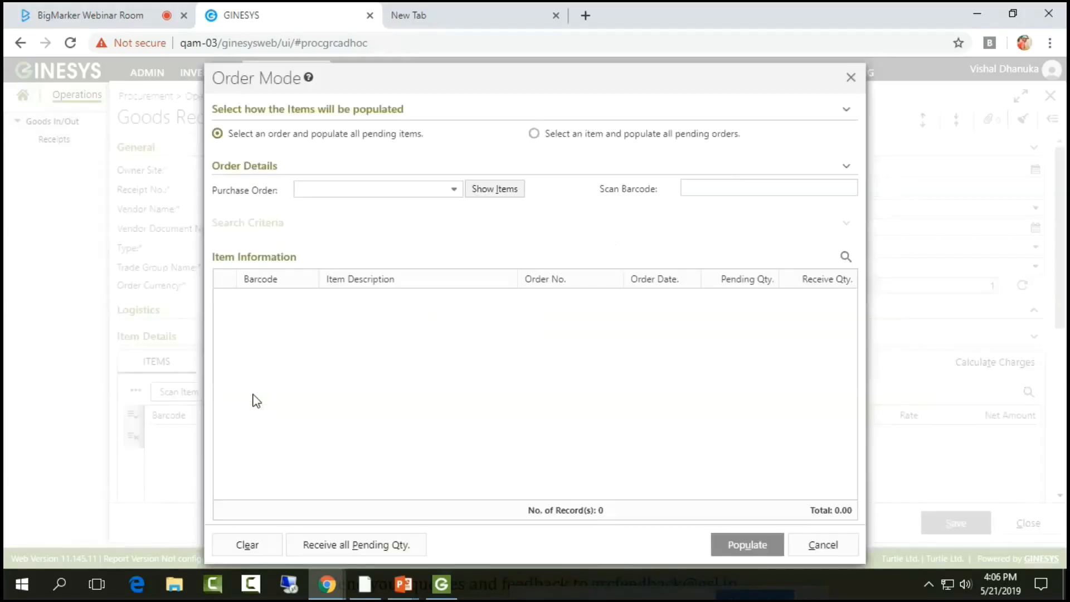
click(452, 191)
click(356, 233)
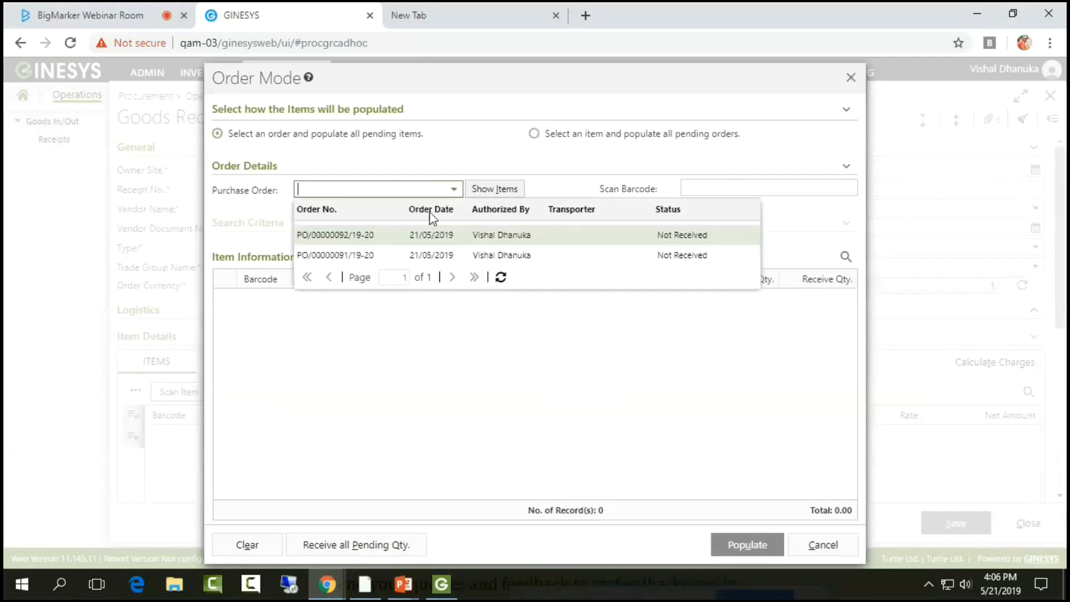
click(488, 193)
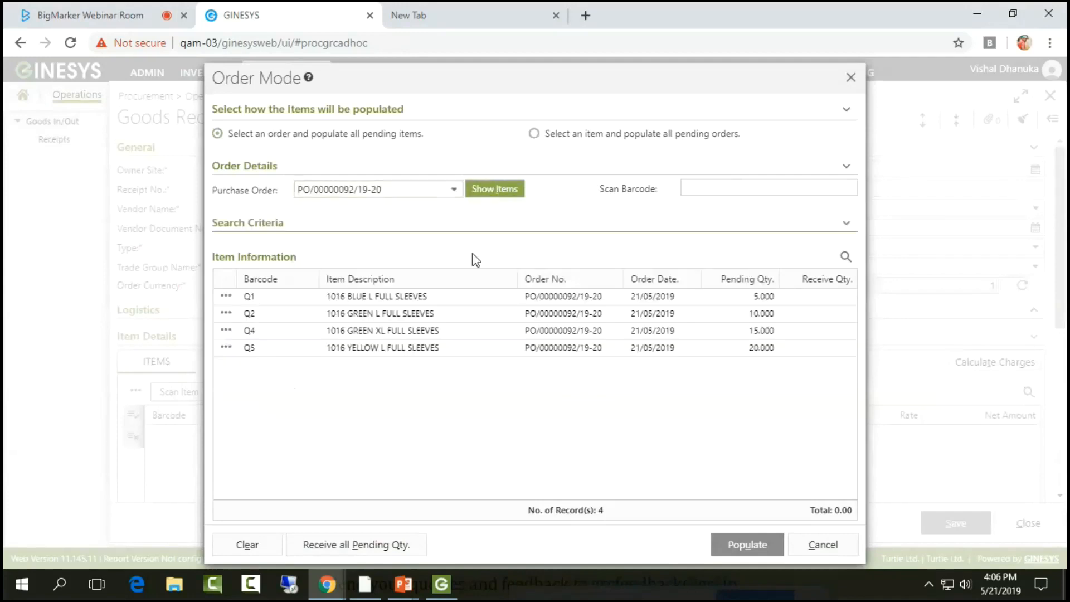
click(375, 545)
click(747, 545)
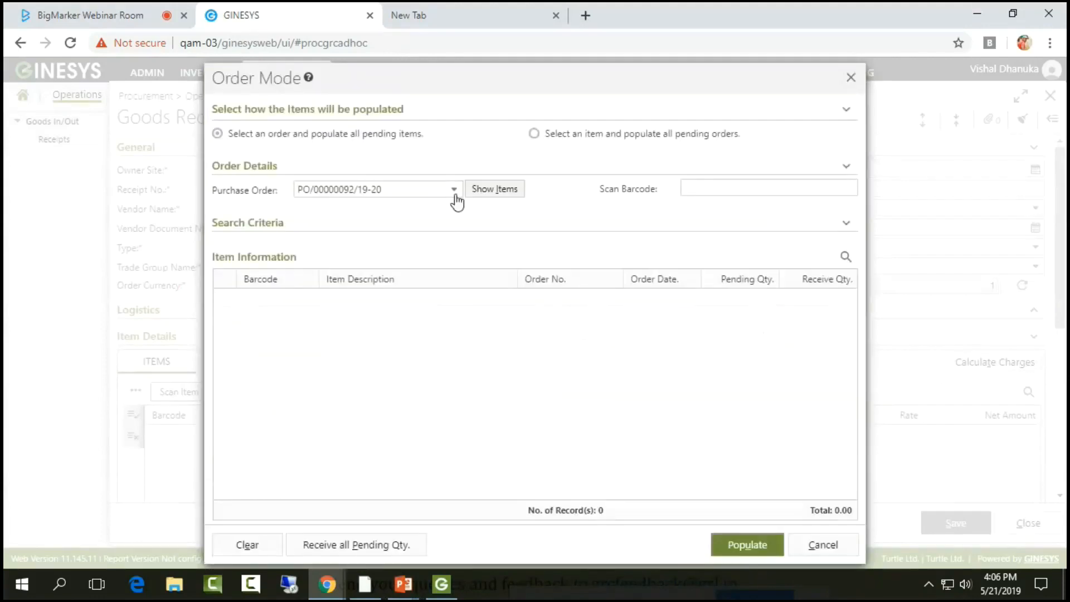
- Load the items of the second listed purchase order, receive all pending quantities and add them to the challan
click(454, 190)
click(353, 254)
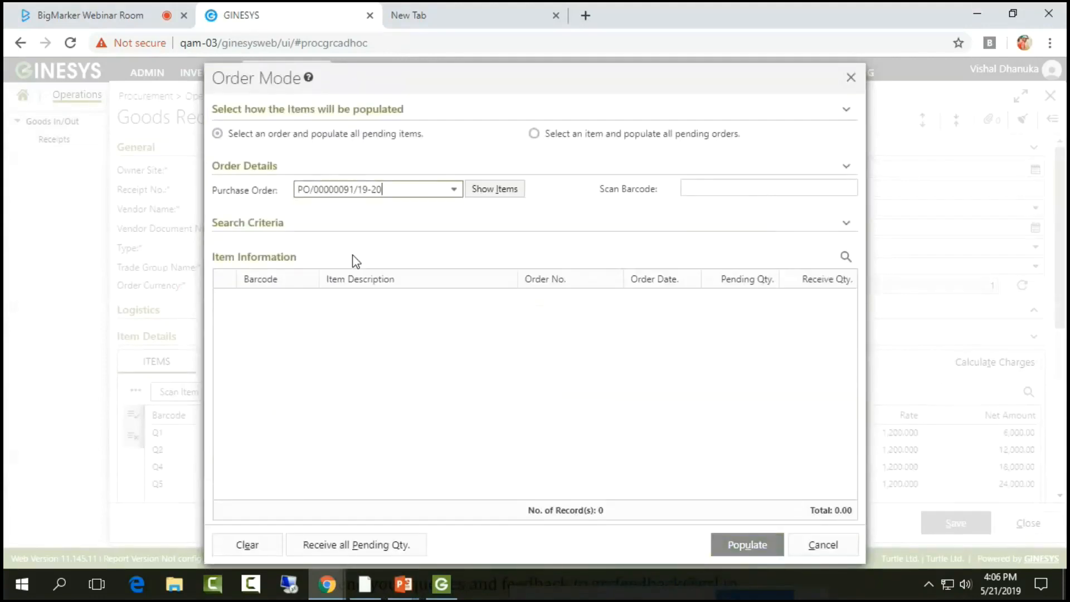
click(503, 191)
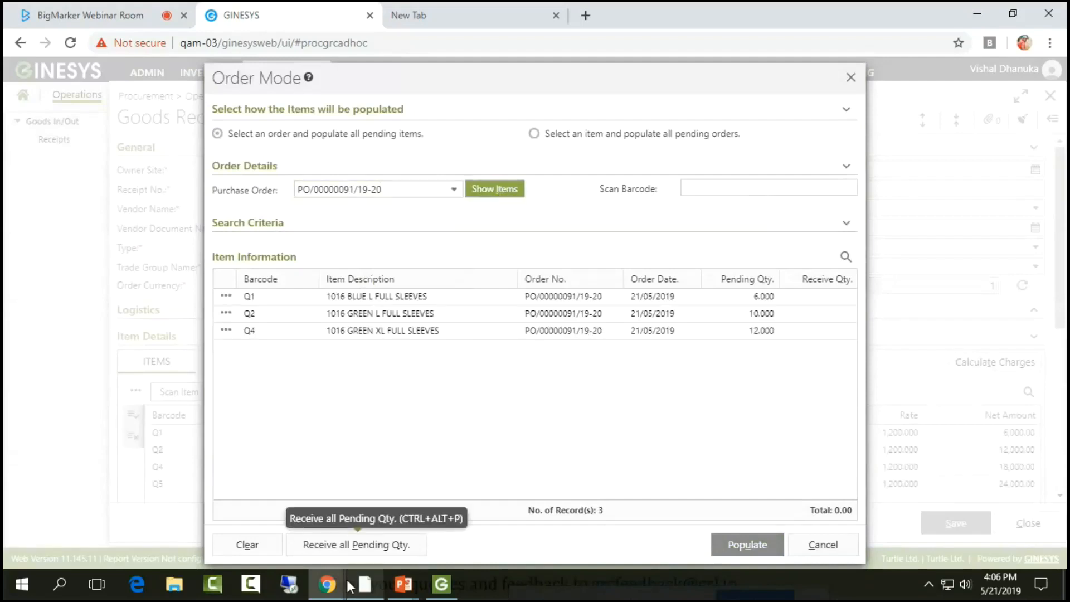
click(373, 545)
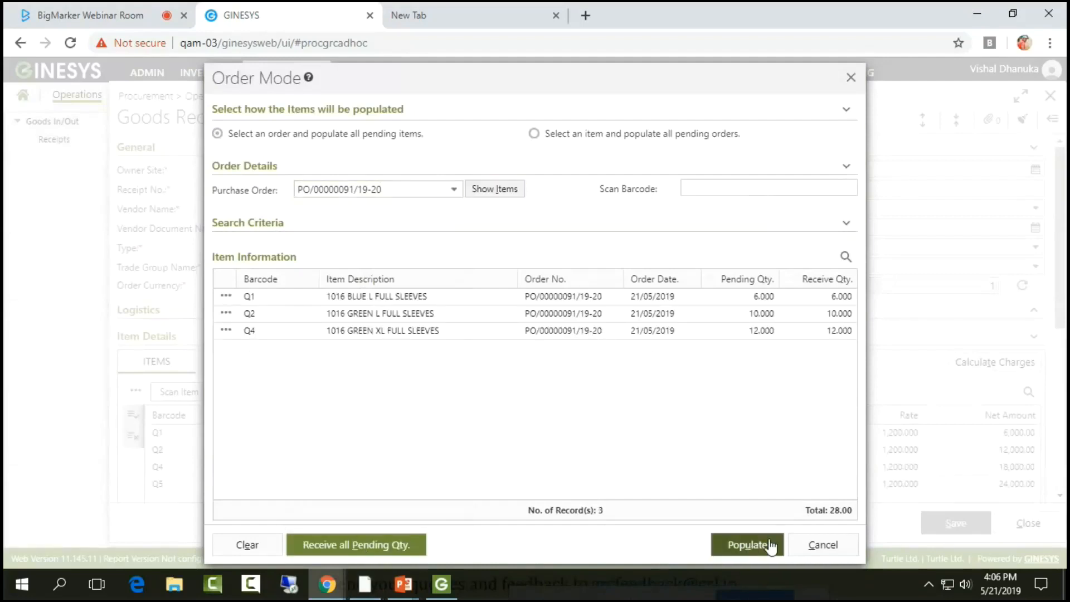
click(747, 547)
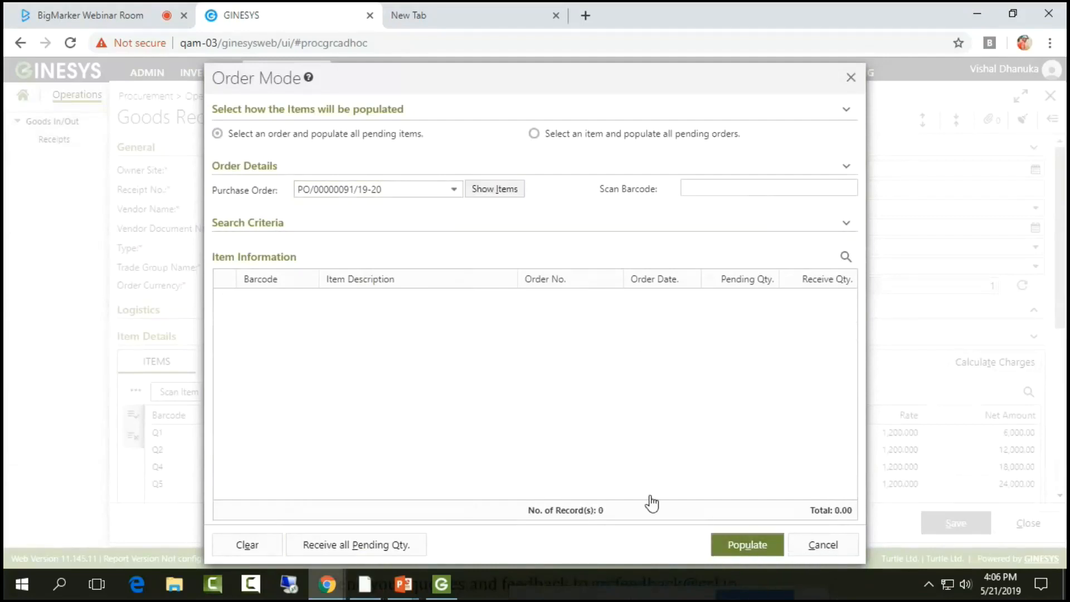
- Scan ad hoc items into the challan in Automatic mode: Q1 twice, Q2 once and Q3 once, and close the scanner
scroll(428, 426, down, 1)
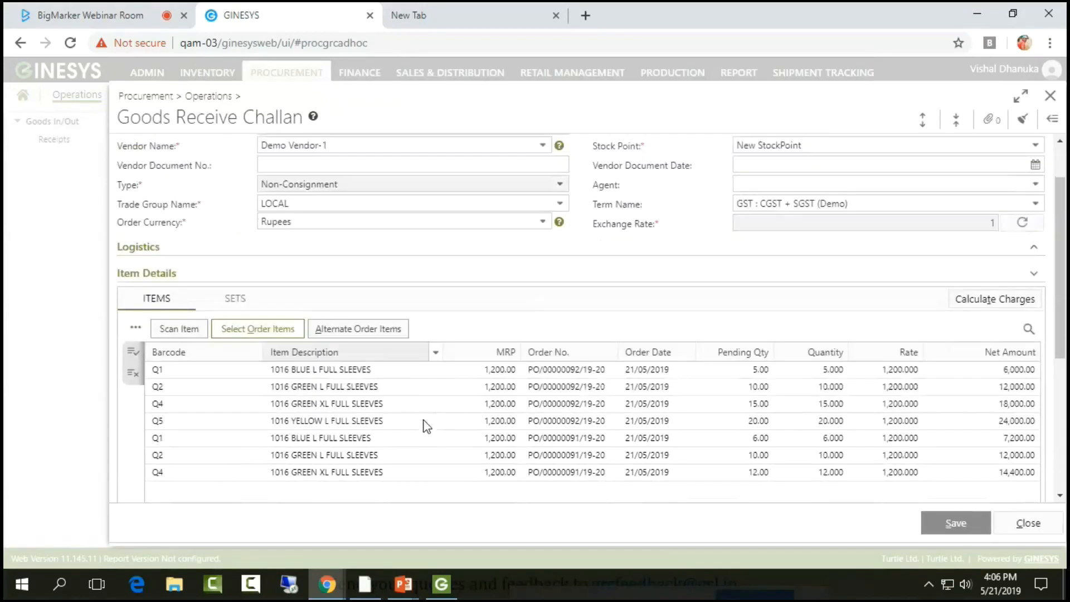
scroll(427, 427, down, 2)
click(187, 236)
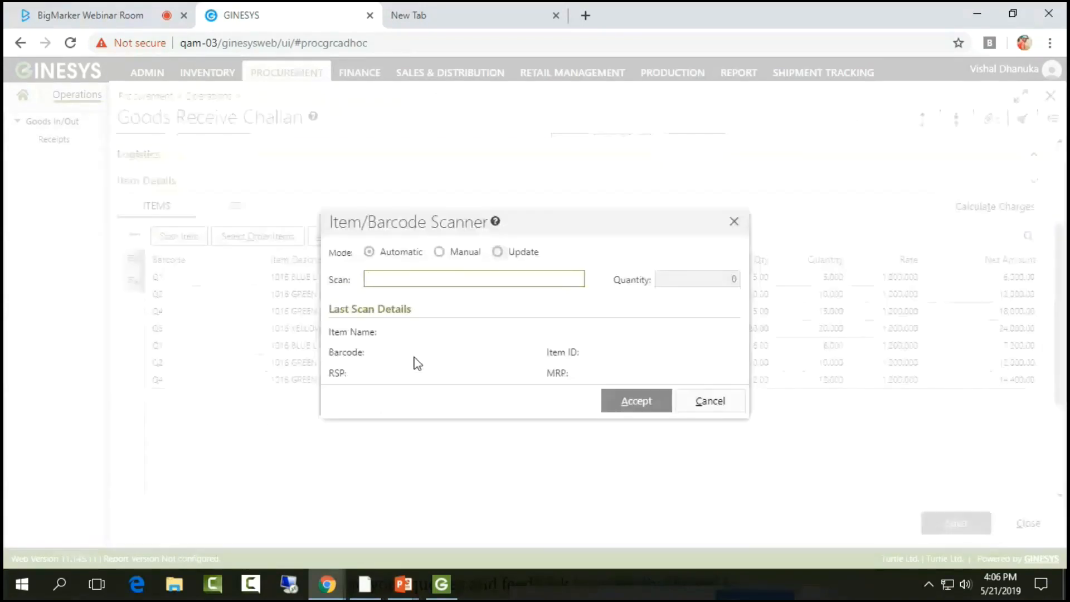
text(q1)
key(Return)
text(q1)
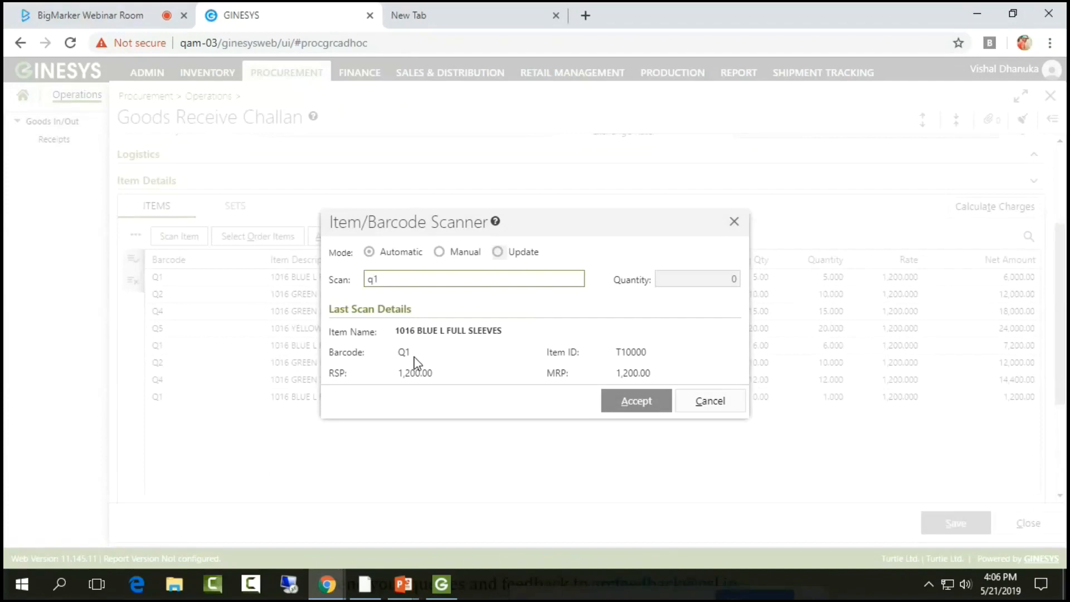
key(Return)
text(q2)
key(Return)
text(q3)
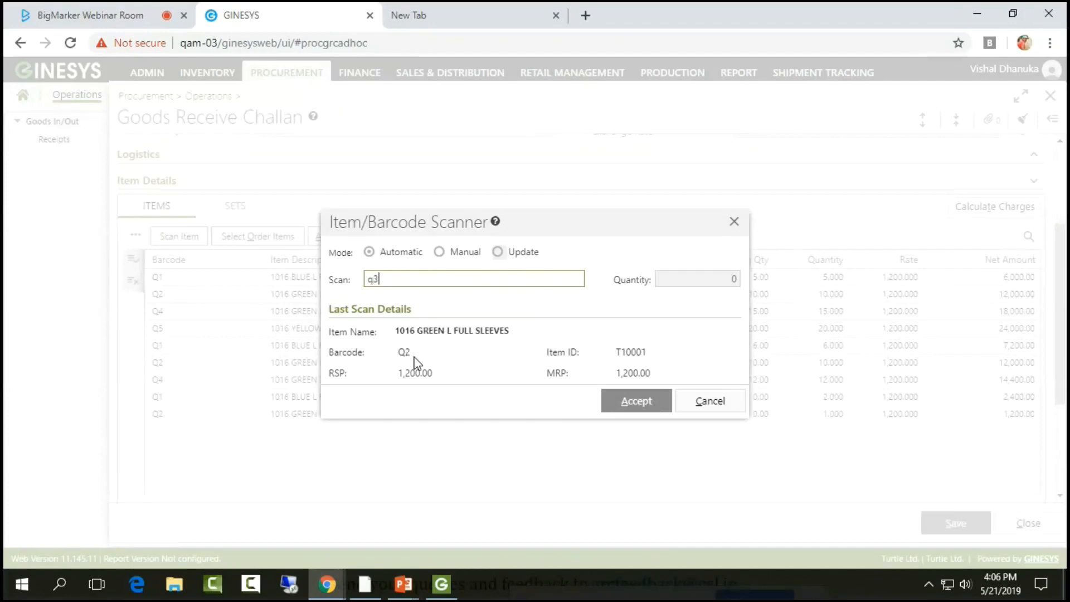
key(Return)
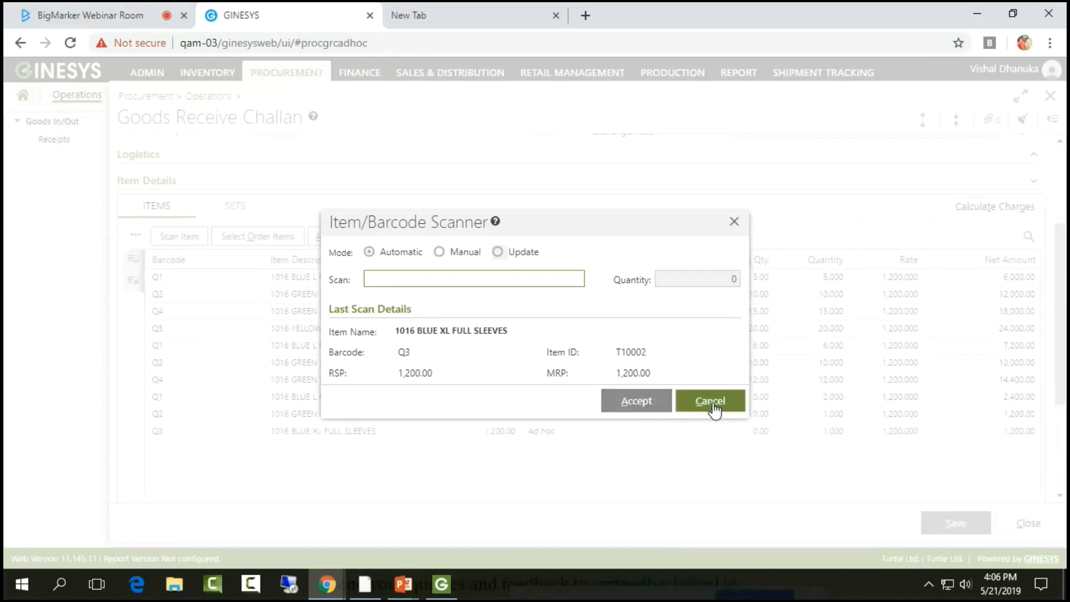
click(711, 410)
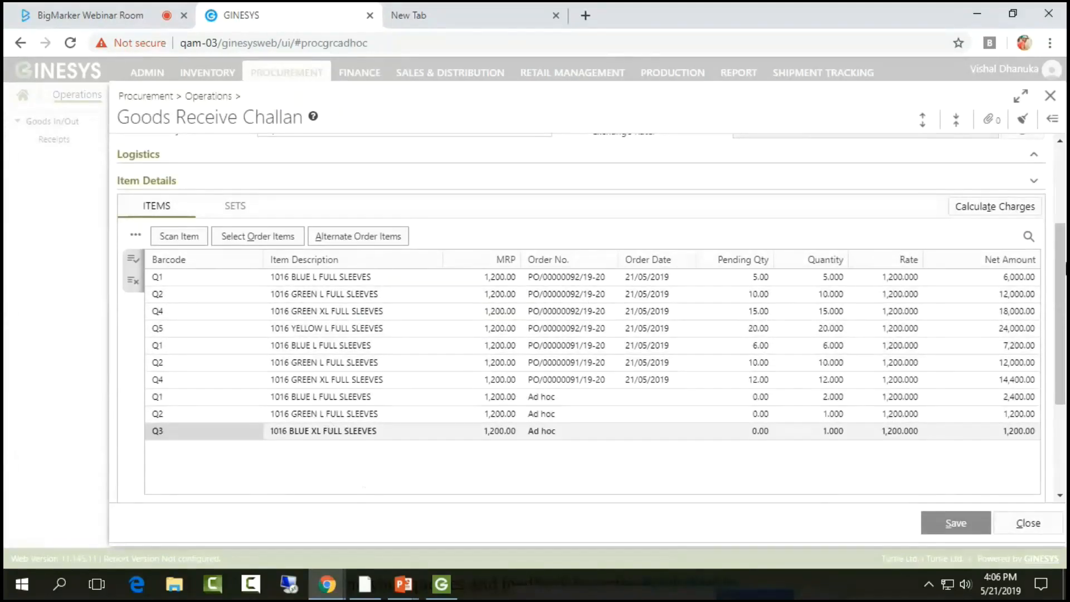
- Calculate the charges for all items in the challan and review the charge summary and net amount
click(1012, 210)
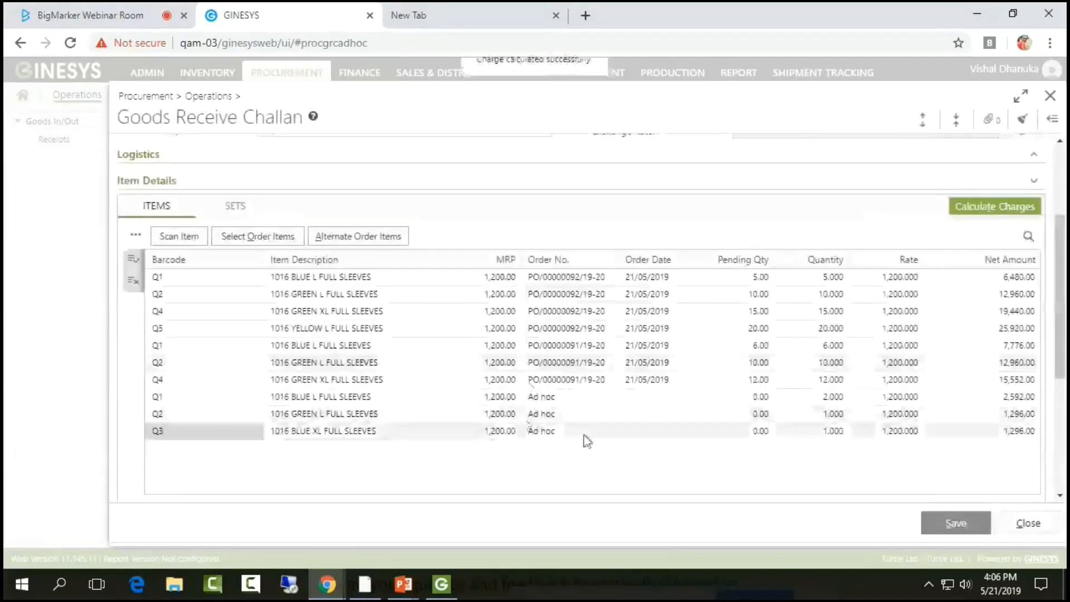
scroll(585, 439, down, 5)
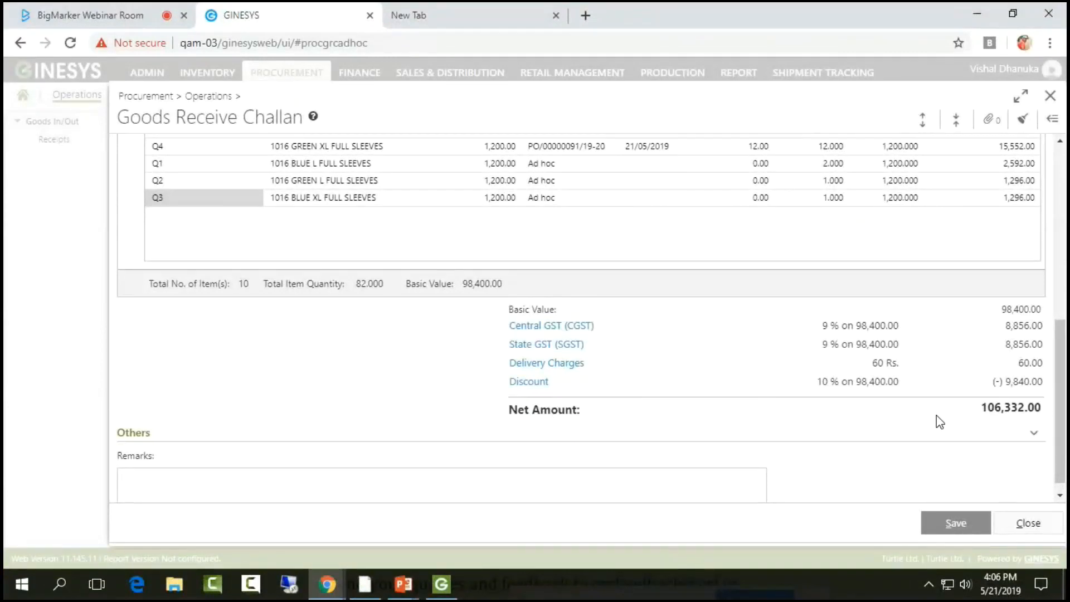
- View the item charge details of the first Q1 item in the challan, close them and look over the item list
scroll(490, 404, up, 1)
scroll(491, 404, up, 2)
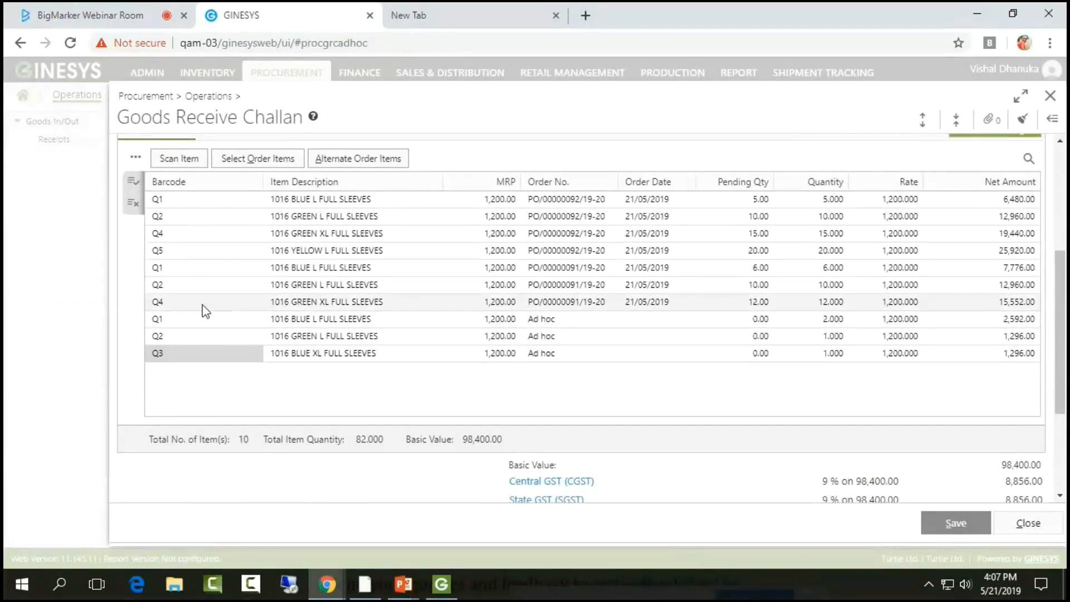
mouse_move(192, 340)
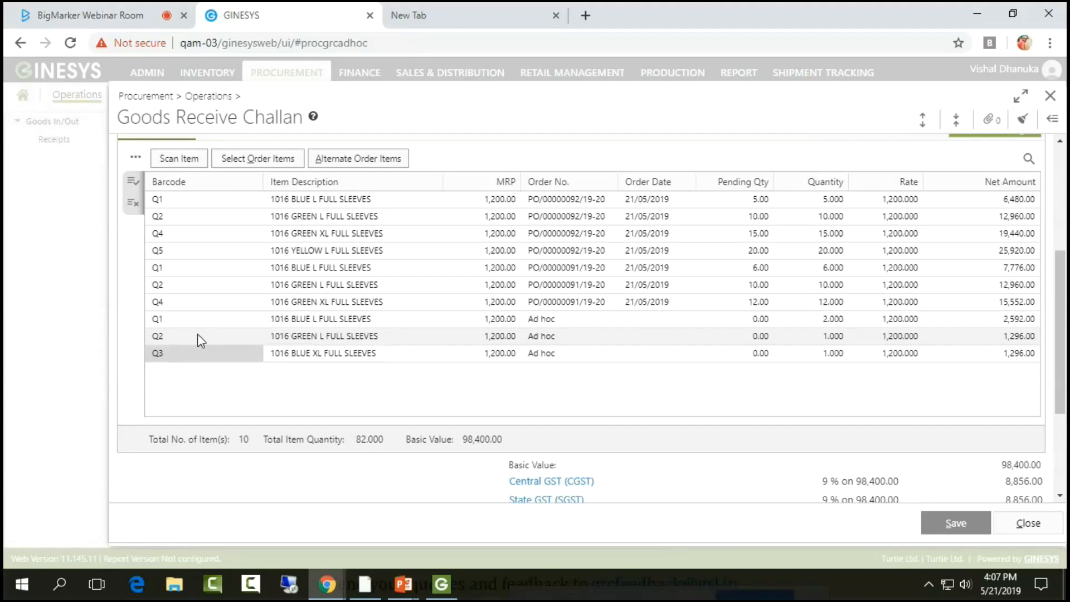
click(132, 184)
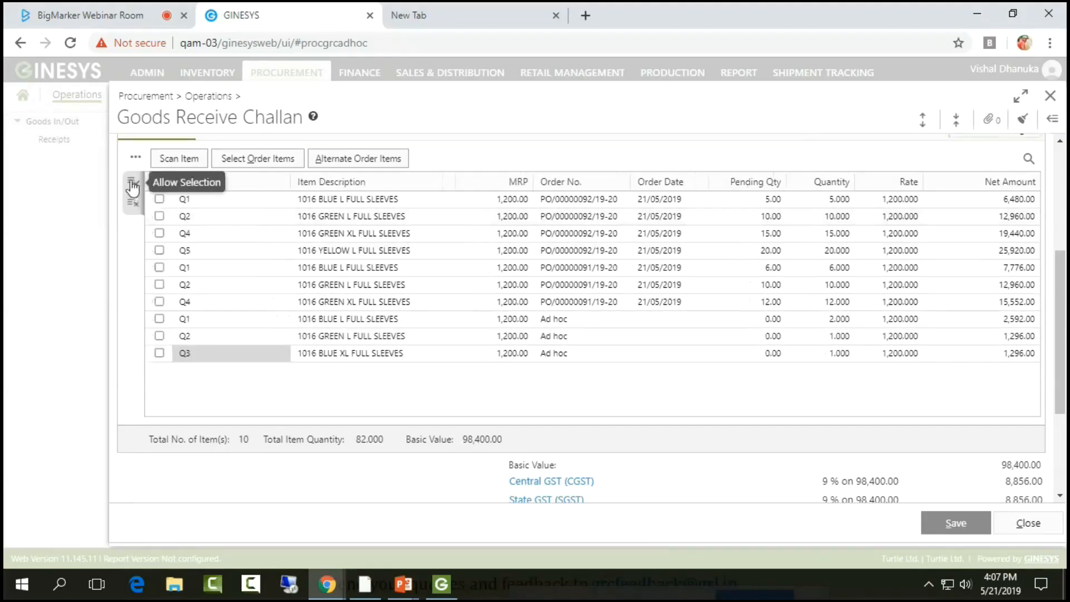
click(132, 184)
click(157, 199)
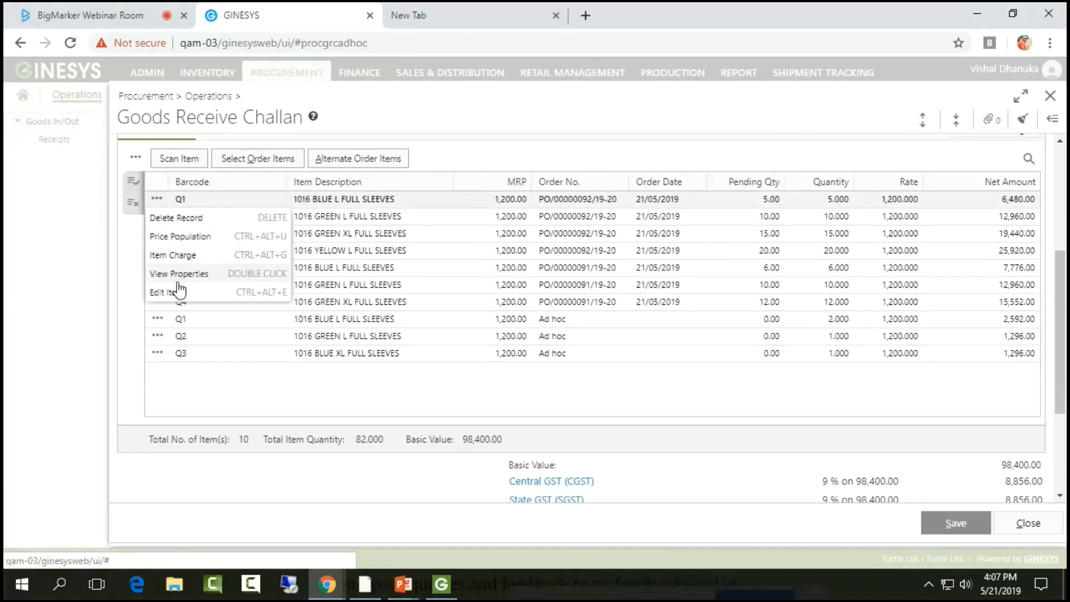
click(177, 256)
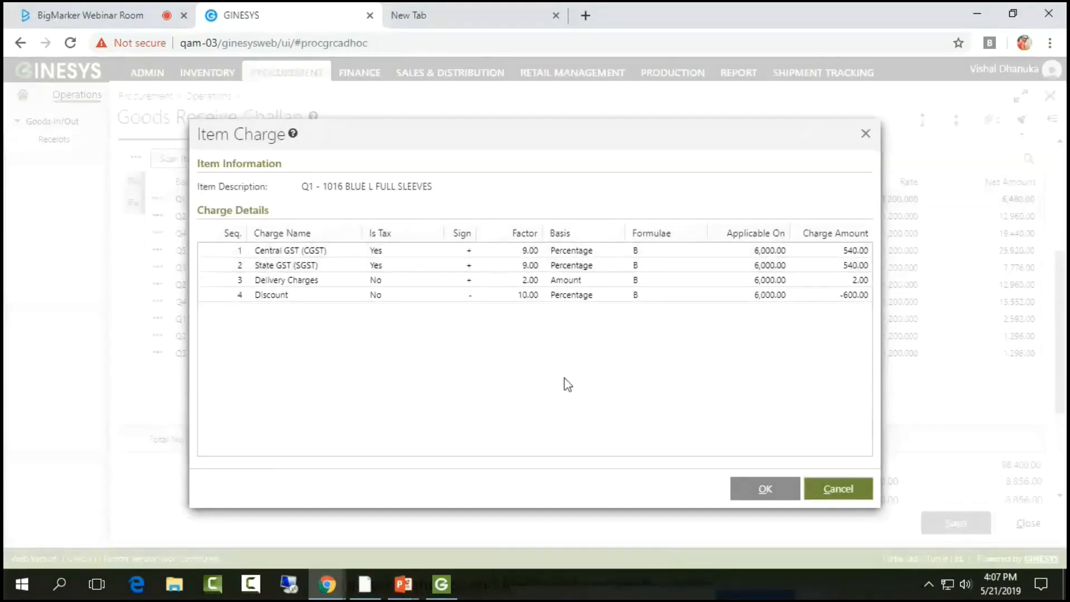
click(842, 498)
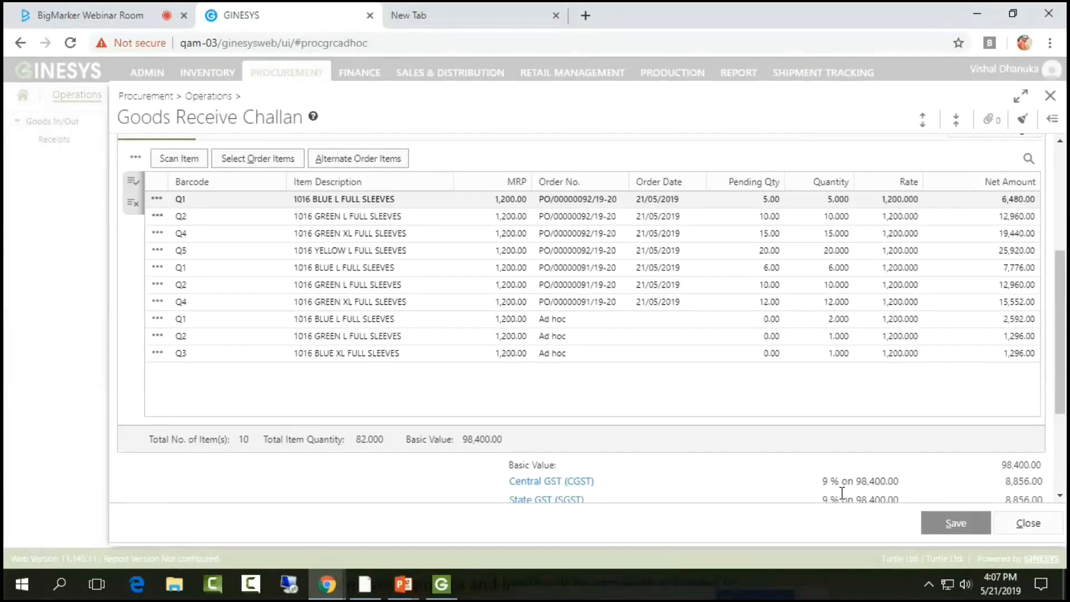
mouse_move(190, 210)
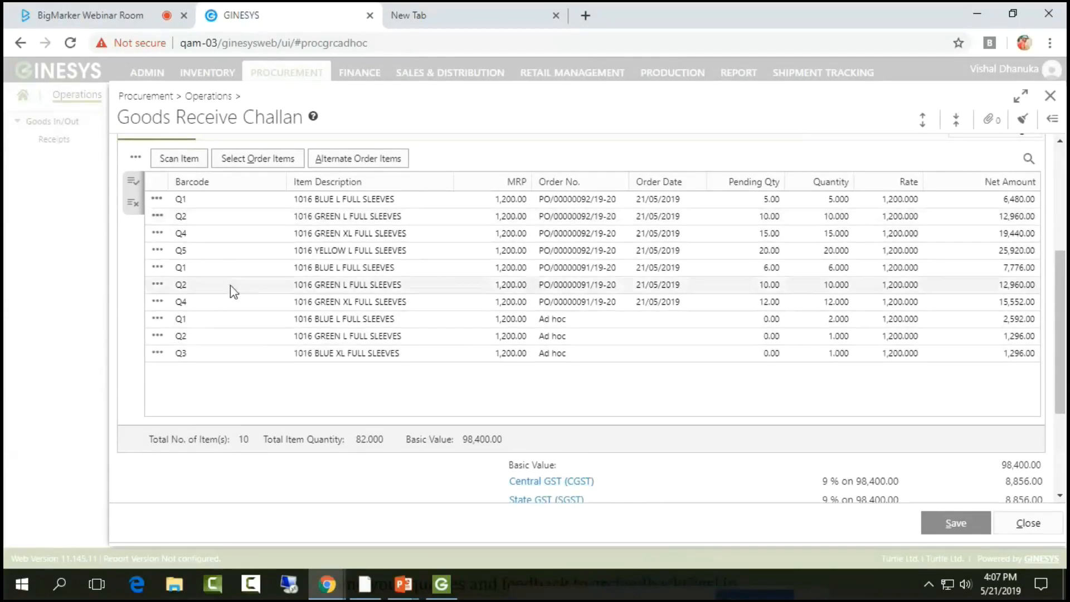
mouse_move(230, 286)
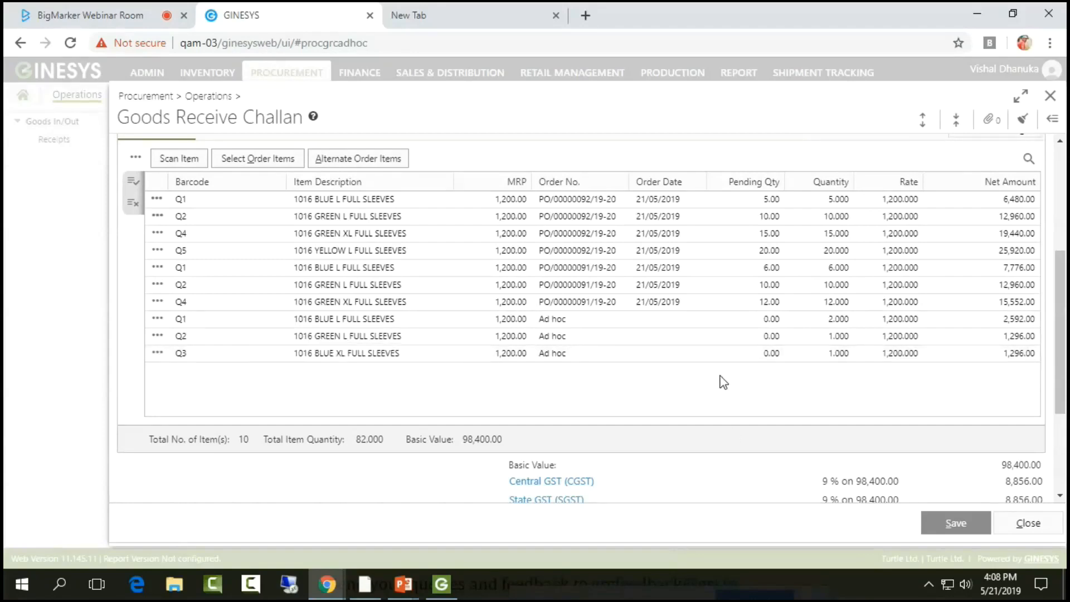
- Open the applicable items of the Discount charge and select only the three Q1 items
scroll(725, 383, down, 3)
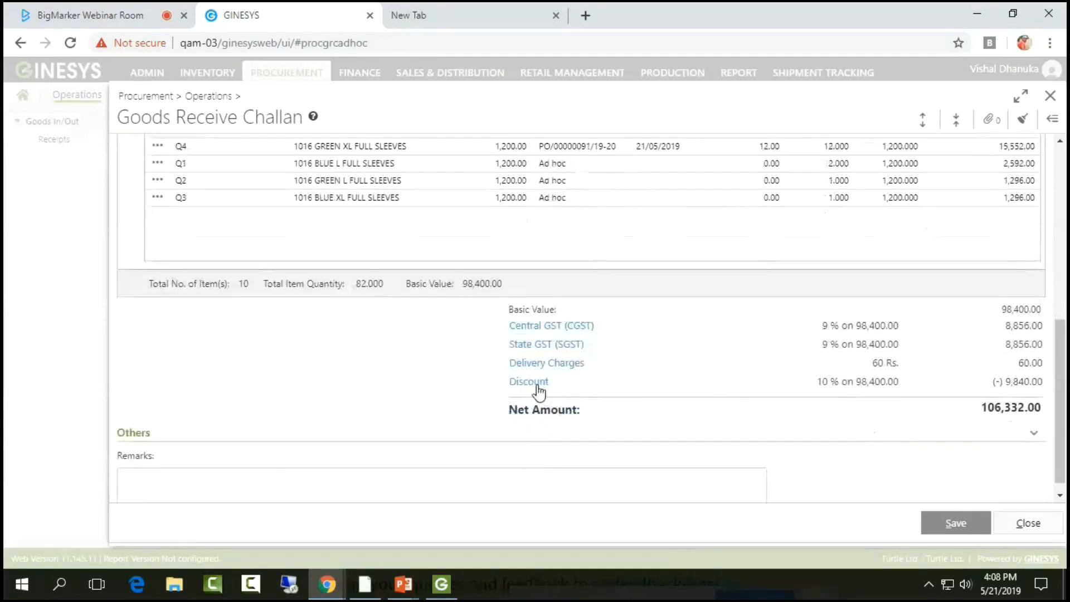
click(530, 382)
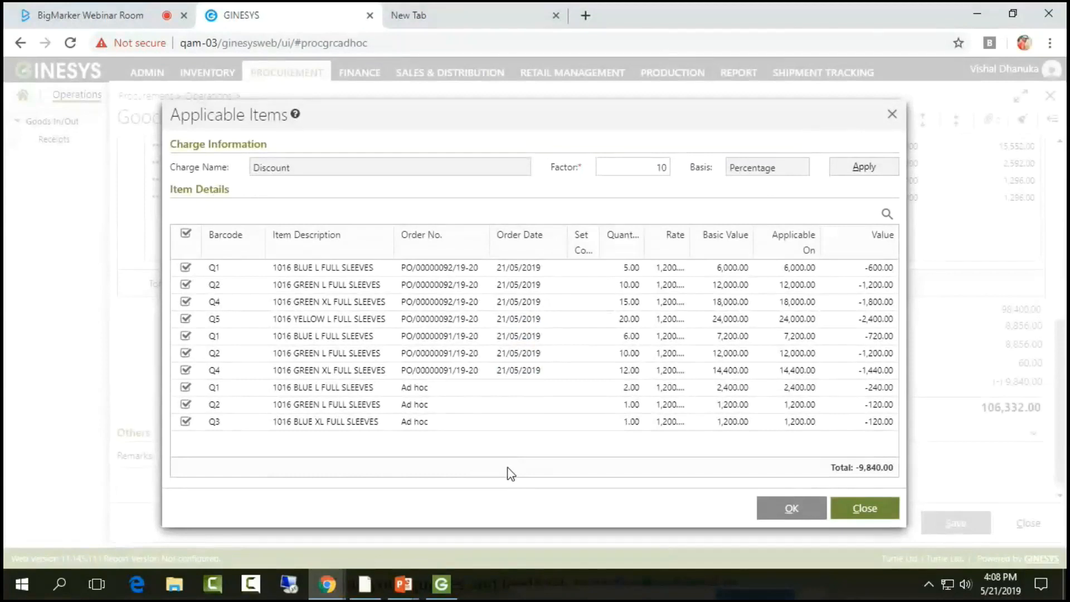
click(185, 234)
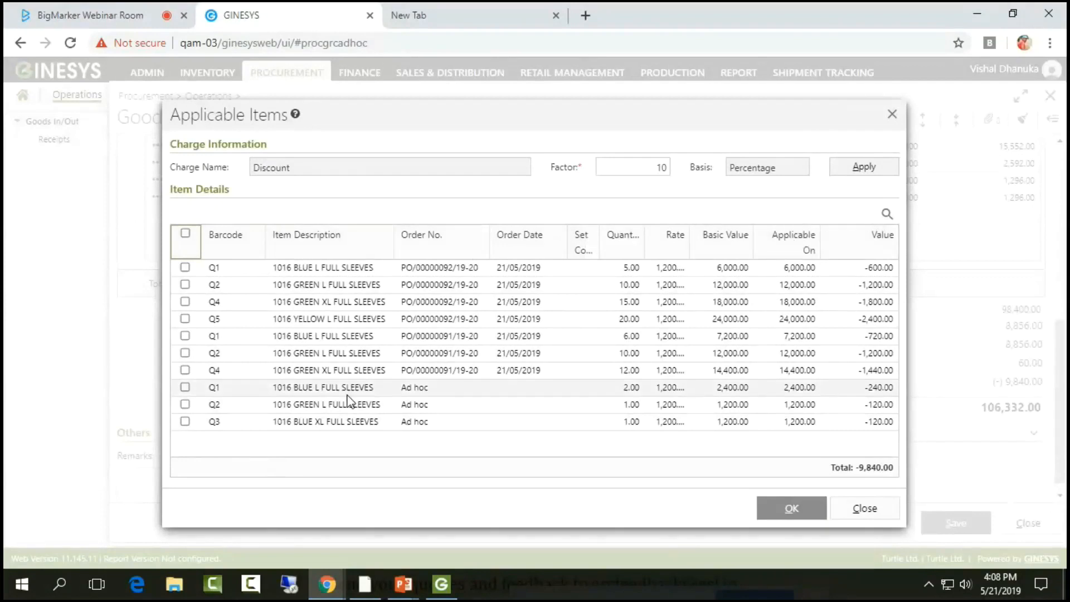
click(483, 243)
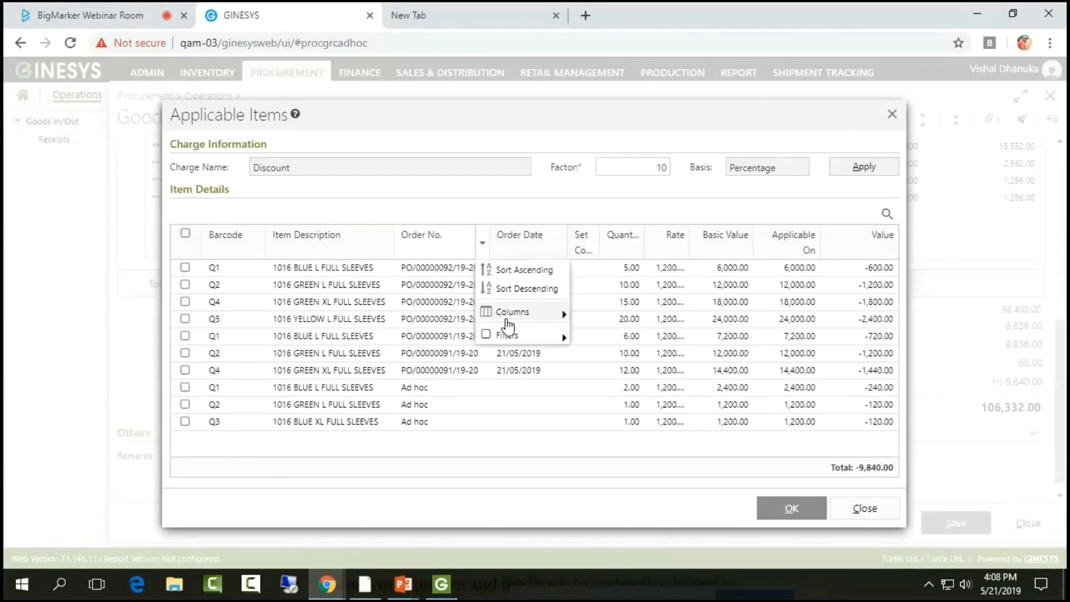
mouse_move(521, 320)
mouse_move(526, 341)
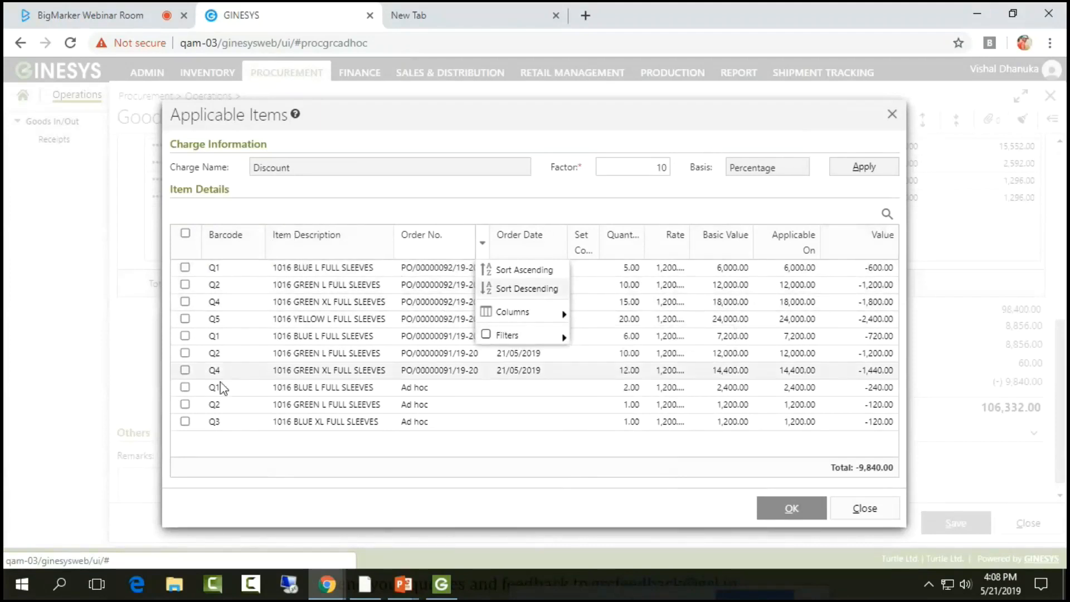
click(185, 267)
click(185, 337)
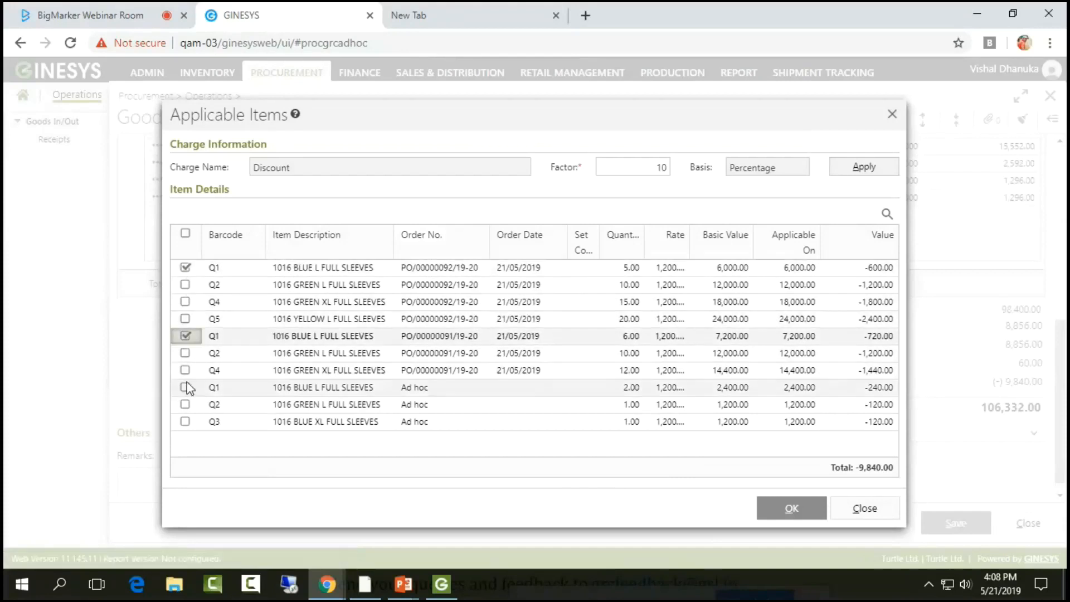
click(185, 389)
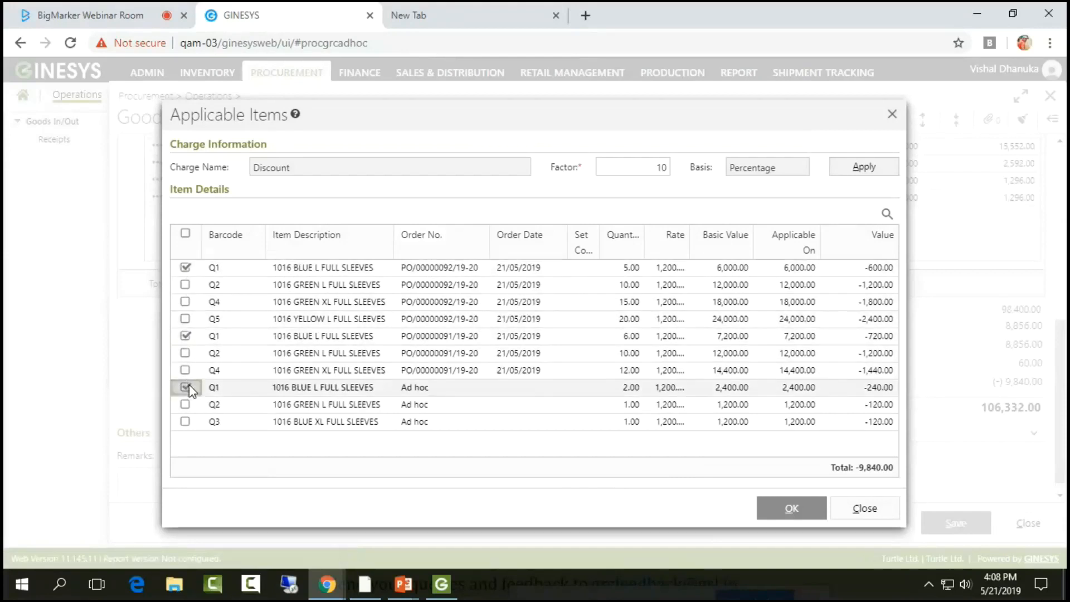
- Apply a discount factor of 15 percent to the selected Q1 items, confirm it and review the items under the 15% discount
click(641, 168)
drag(644, 169, 679, 172)
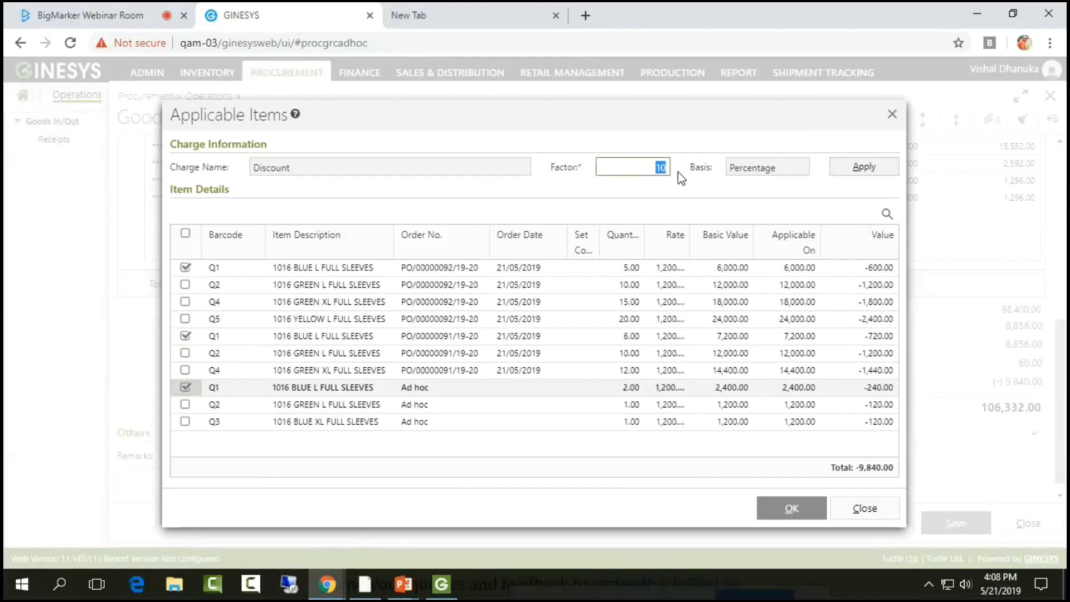
key(BackSpace)
text(15)
click(881, 171)
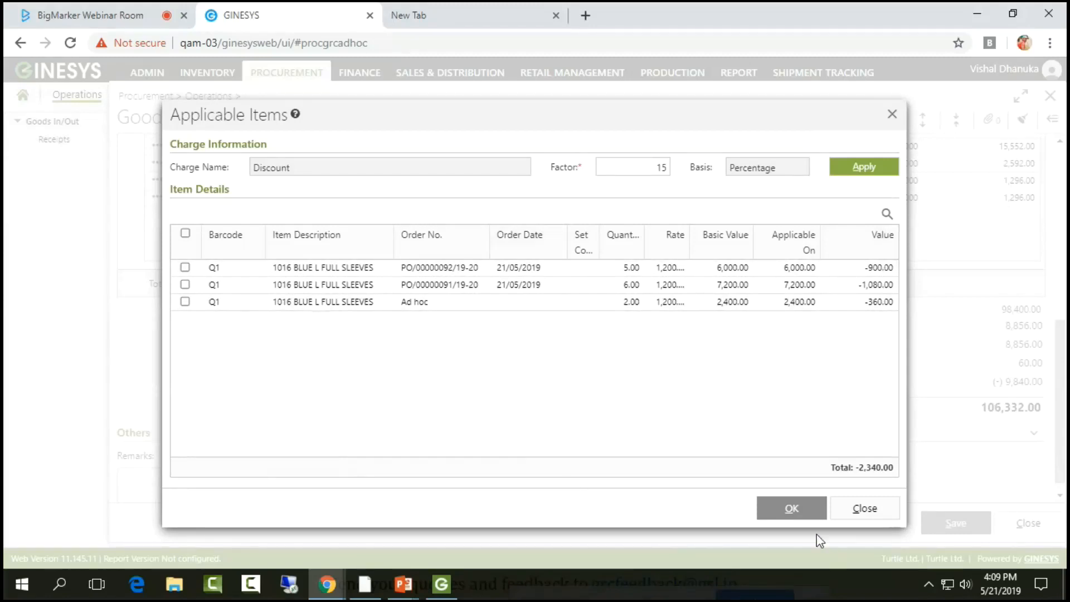
click(792, 509)
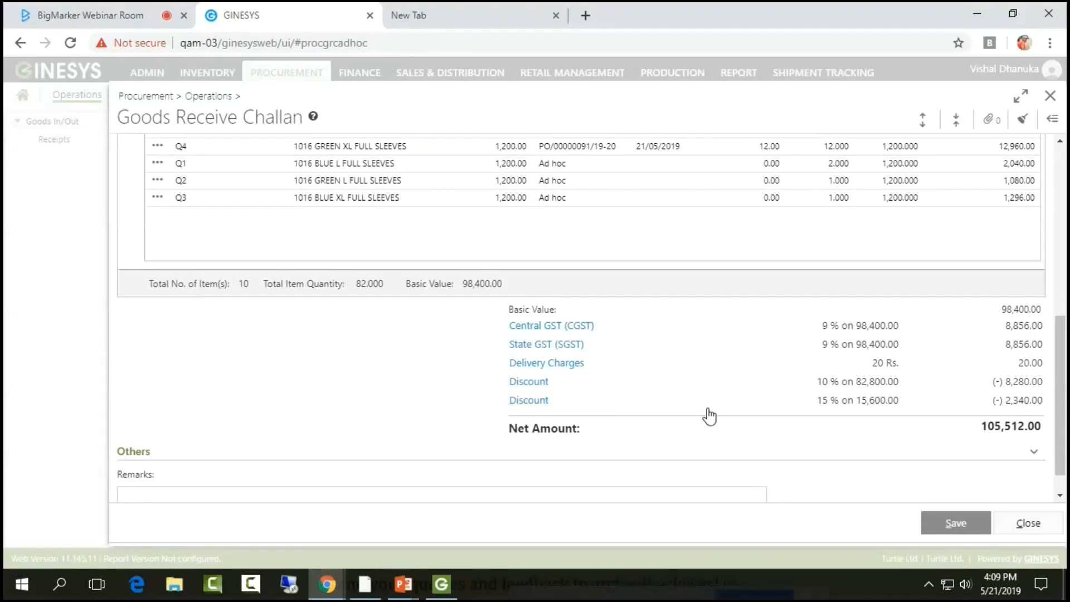
click(536, 410)
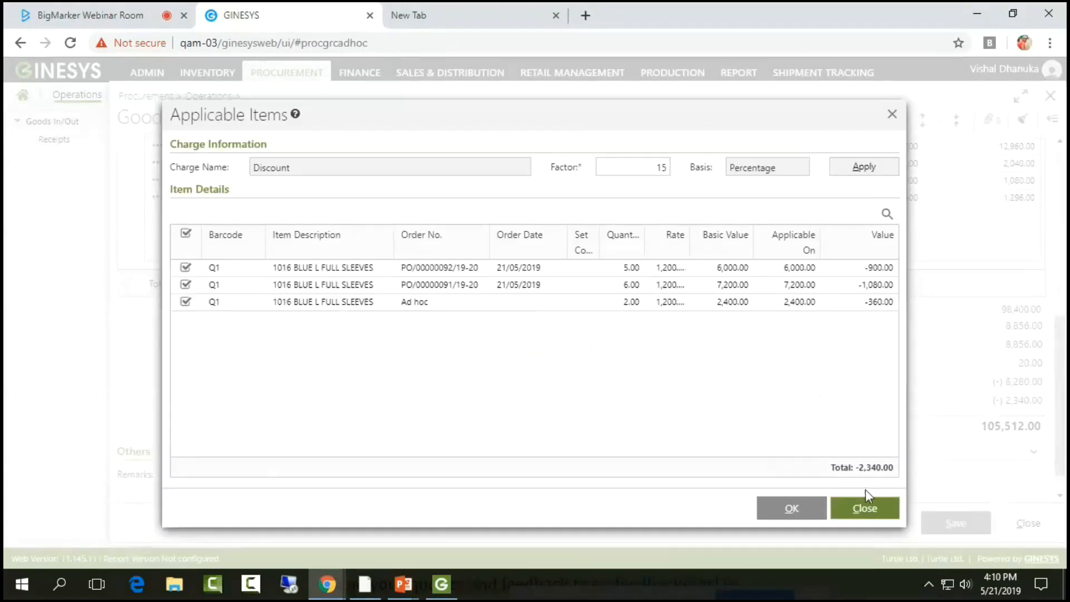
click(865, 508)
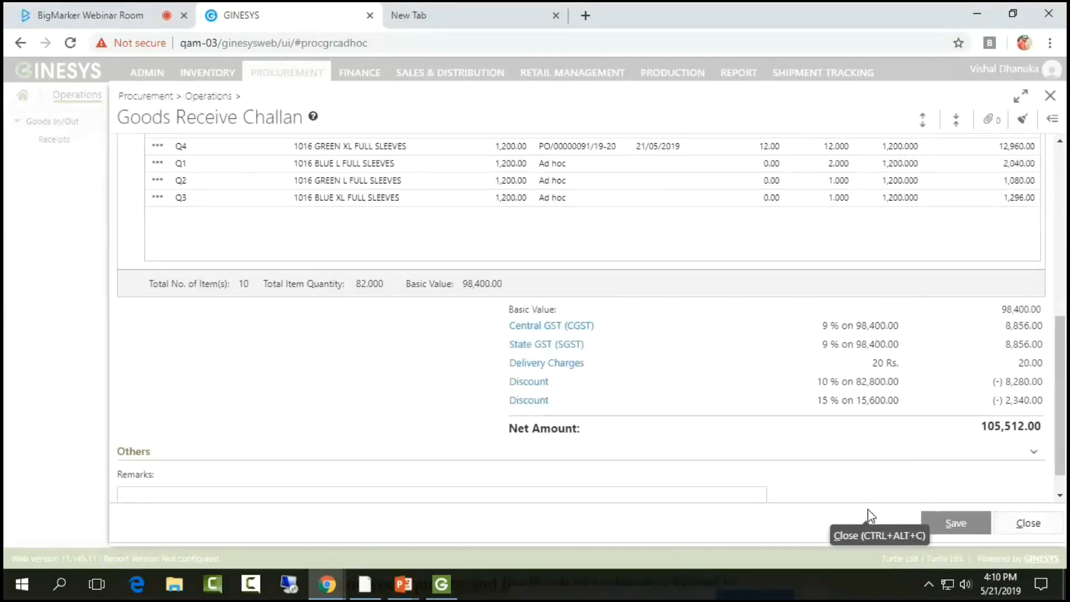
- In the 10% Discount charge, select only the three Q2 items, apply a factor of 5 percent and confirm it
click(530, 382)
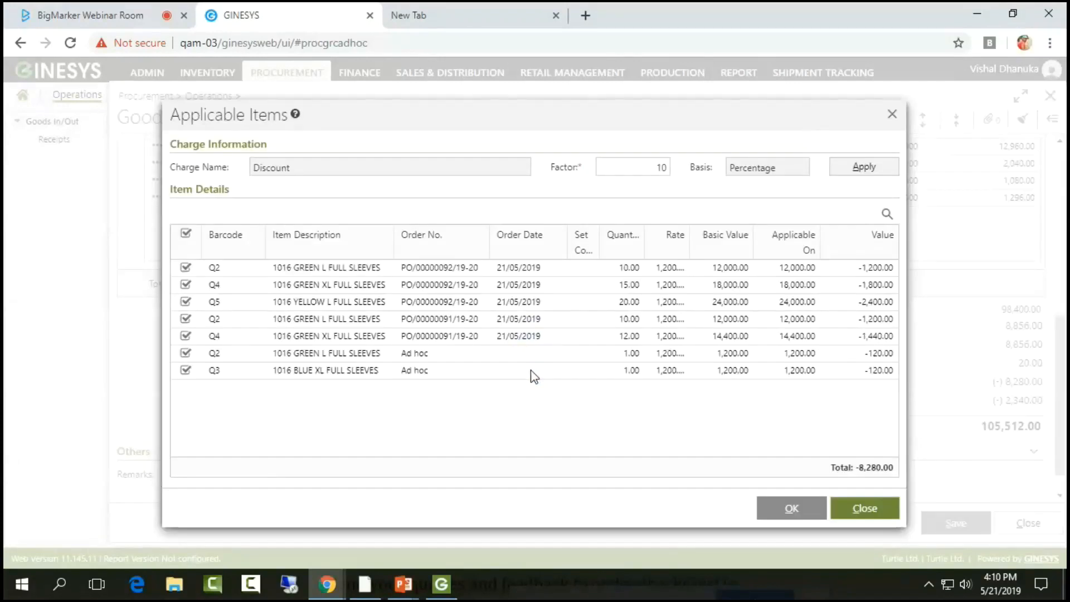
click(185, 233)
click(185, 319)
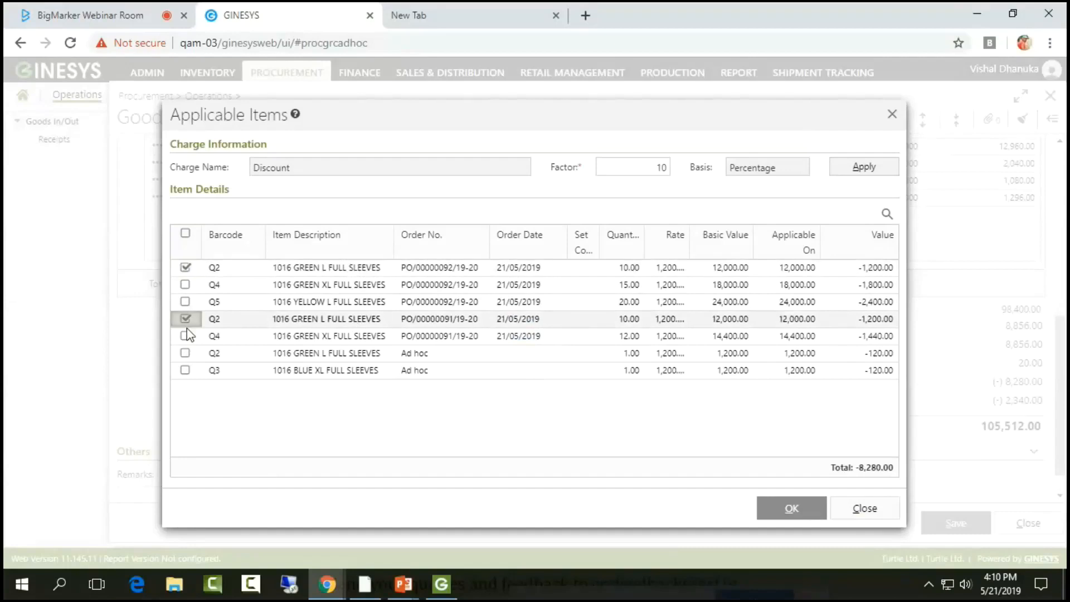
click(185, 353)
double_click(662, 168)
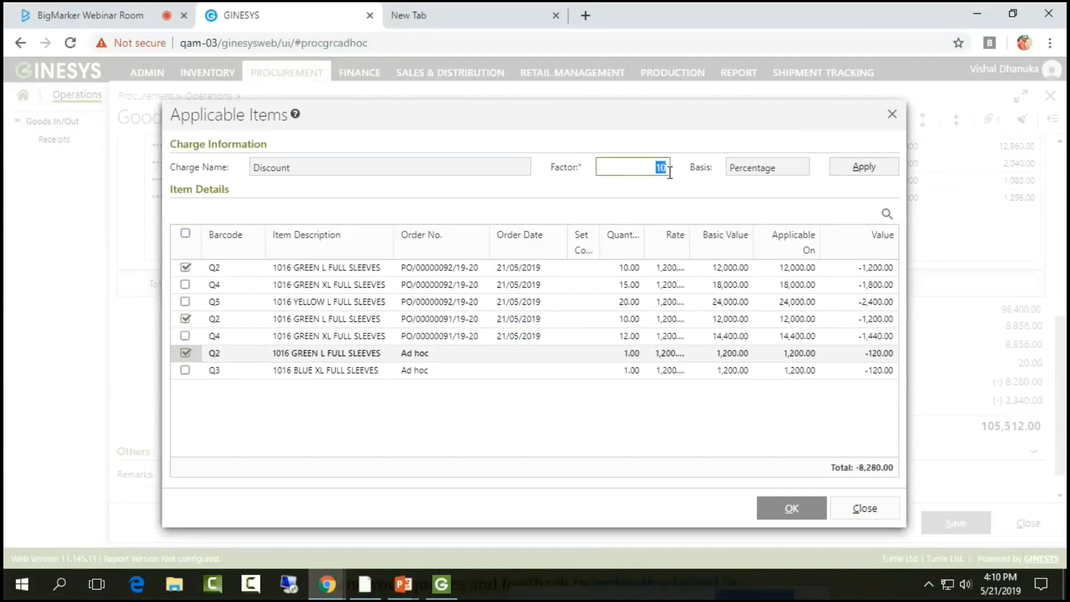
text(5)
key(Tab)
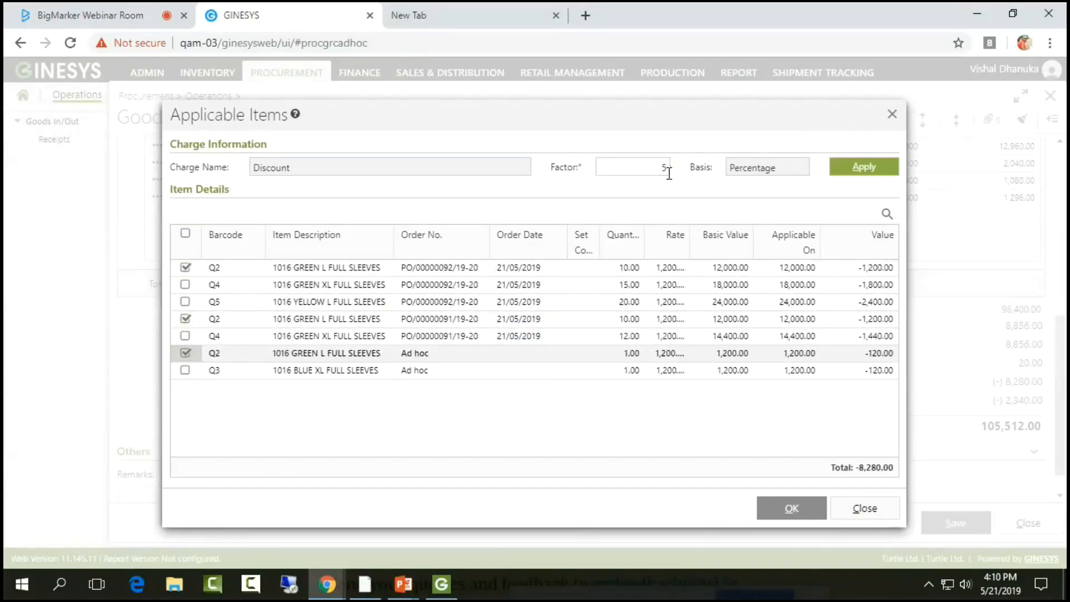
key(Return)
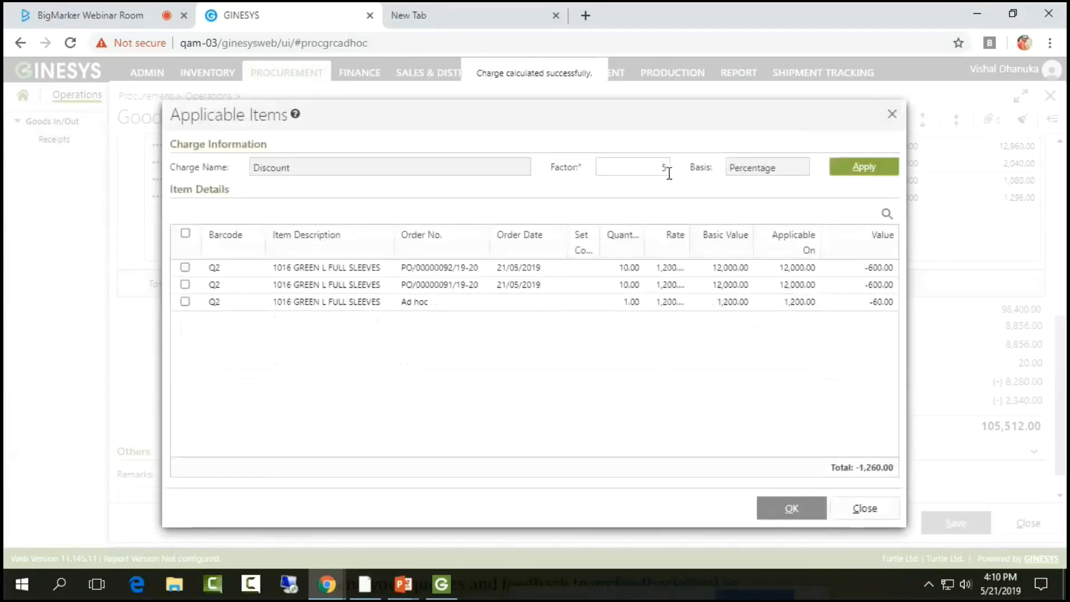
click(814, 509)
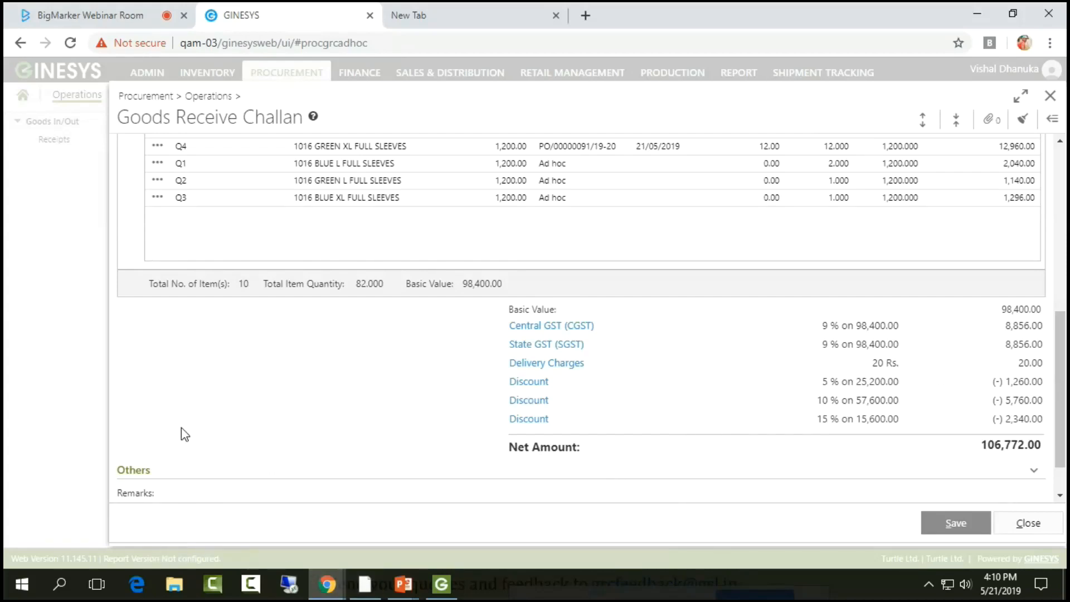
- Switch to the PowerPoint slideshow and advance to the slide about the new user profile option
key(alt+Tab)
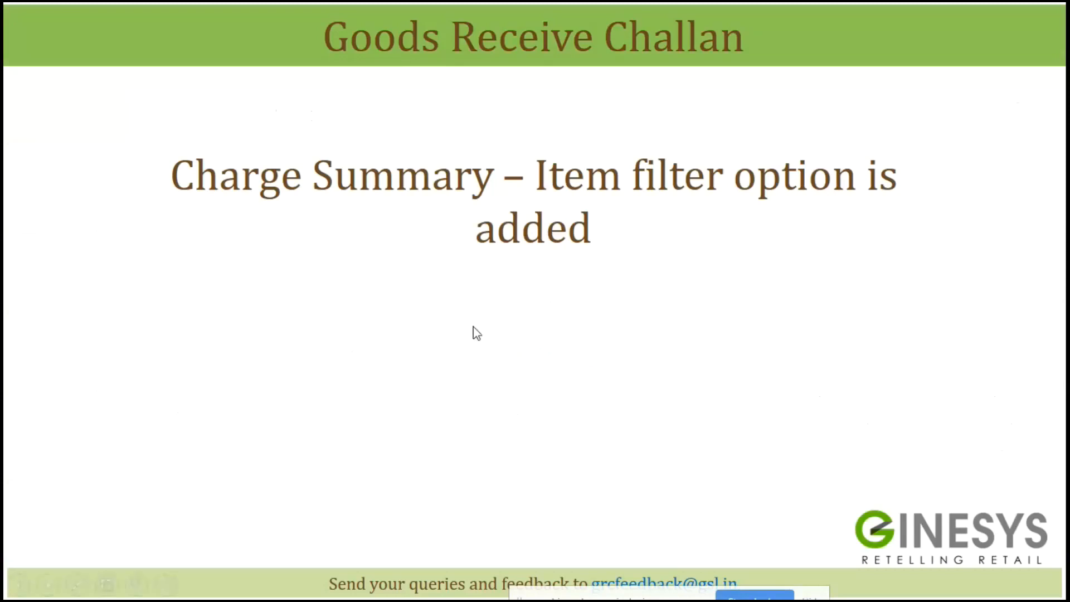
click(473, 326)
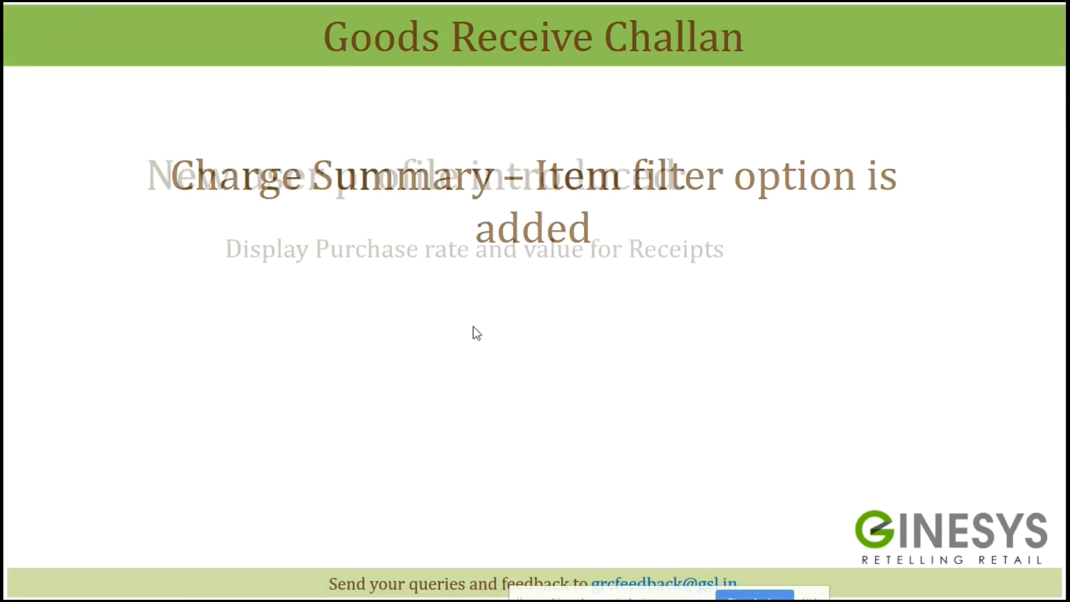
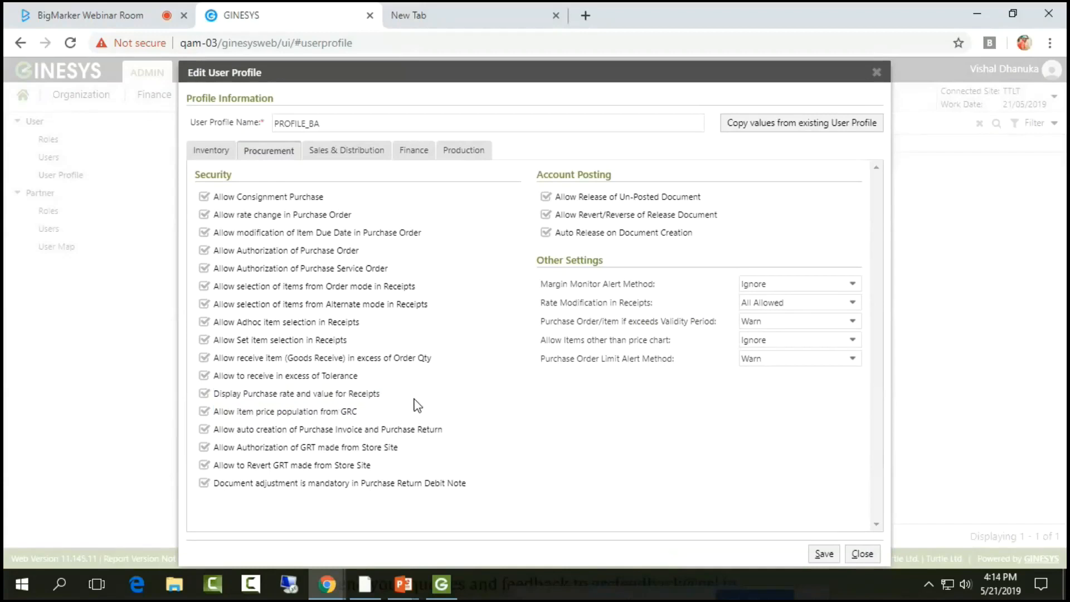
- Disable "Display Purchase rate and value for Receipts" in the PROFILE_BA user profile and save the profile
click(204, 394)
click(824, 554)
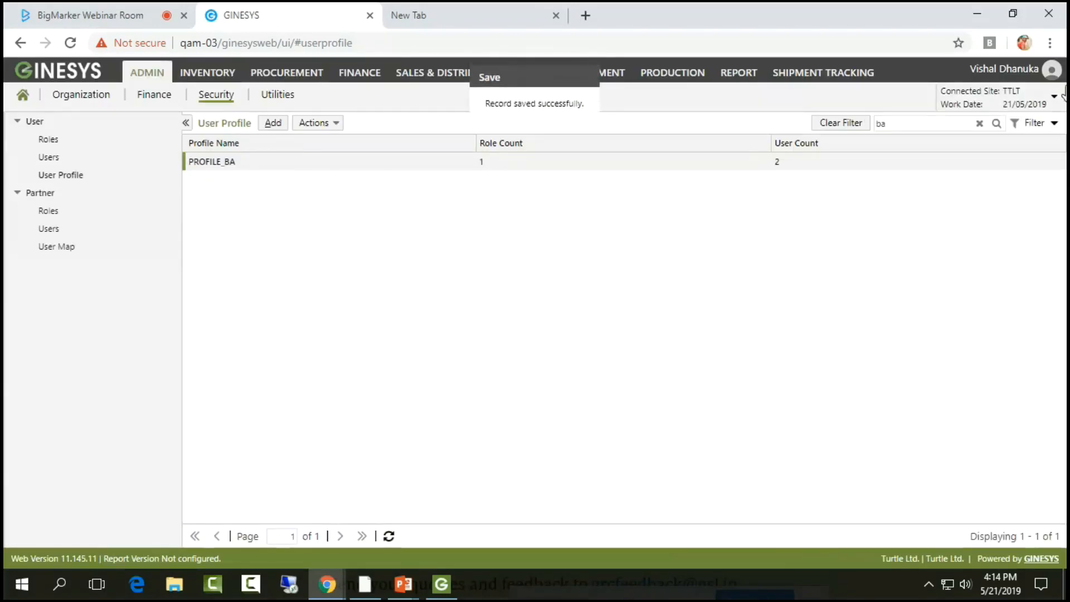
- Log out and log back in with the account username and password
click(1052, 71)
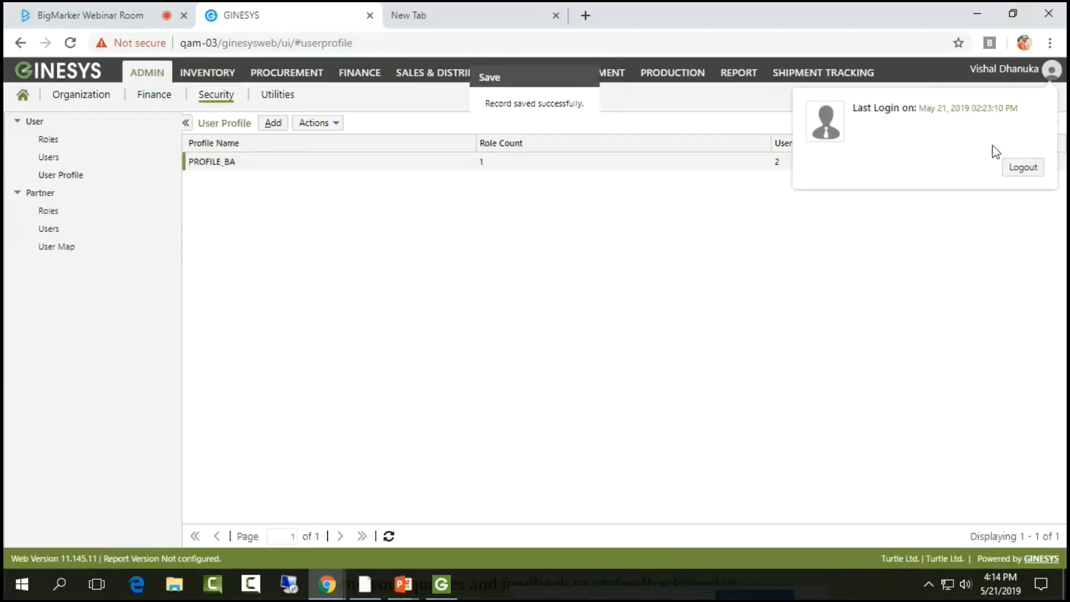
click(1024, 173)
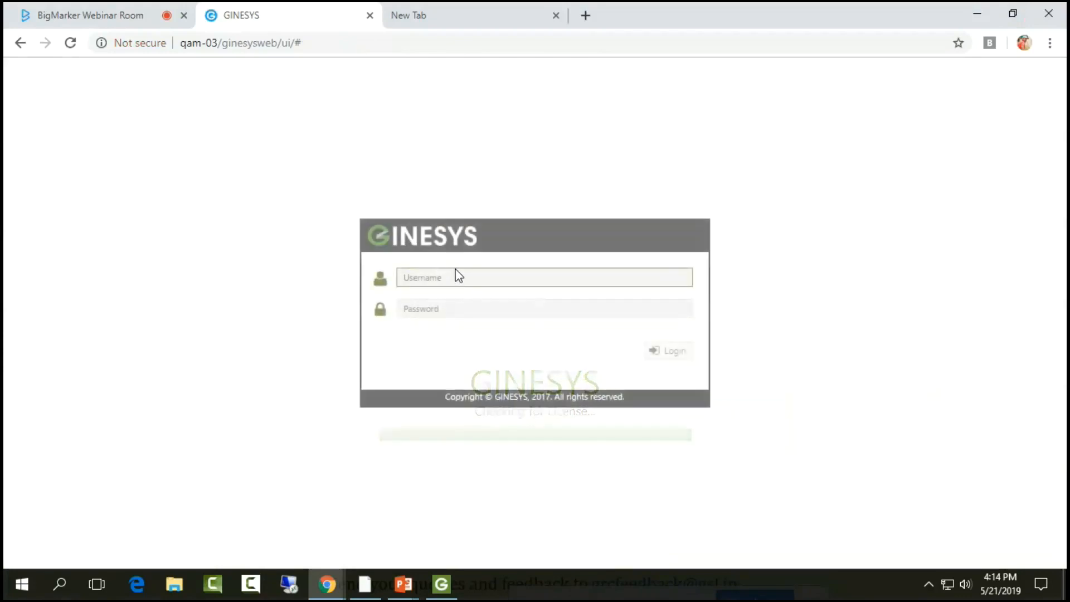
text(v)
key(Tab)
text(••)
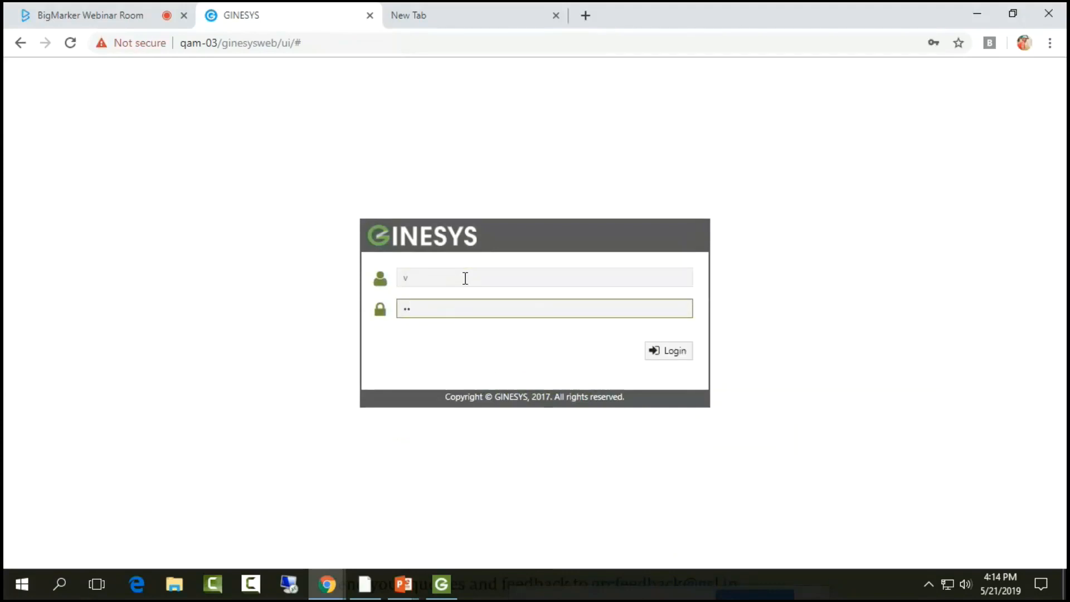
key(Return)
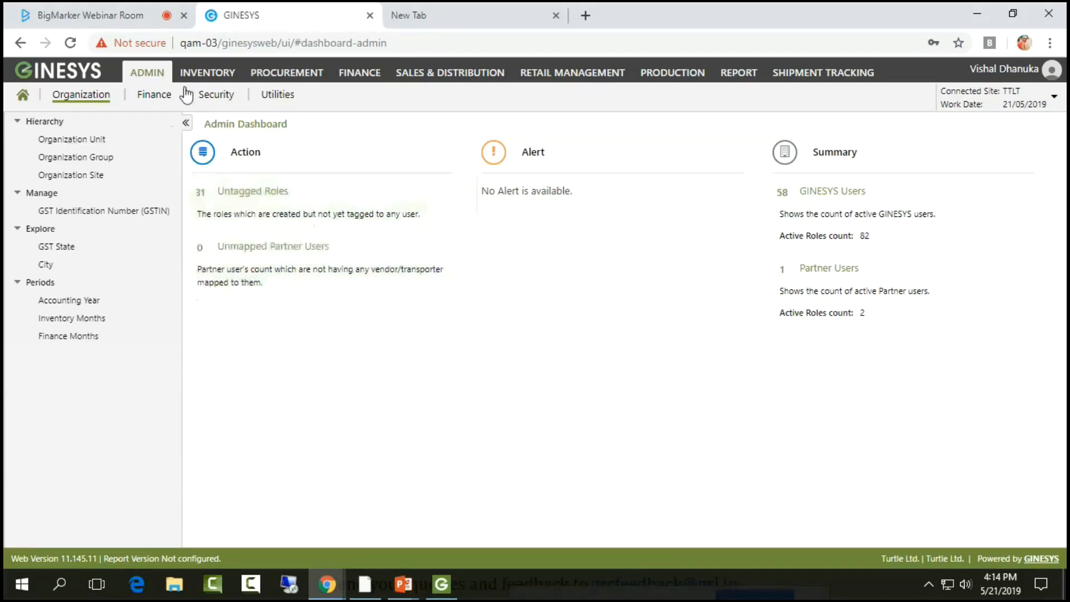
- Open the procurement receipts and start a new Goods Receive Challan using the GRC receipt number scheme
click(278, 83)
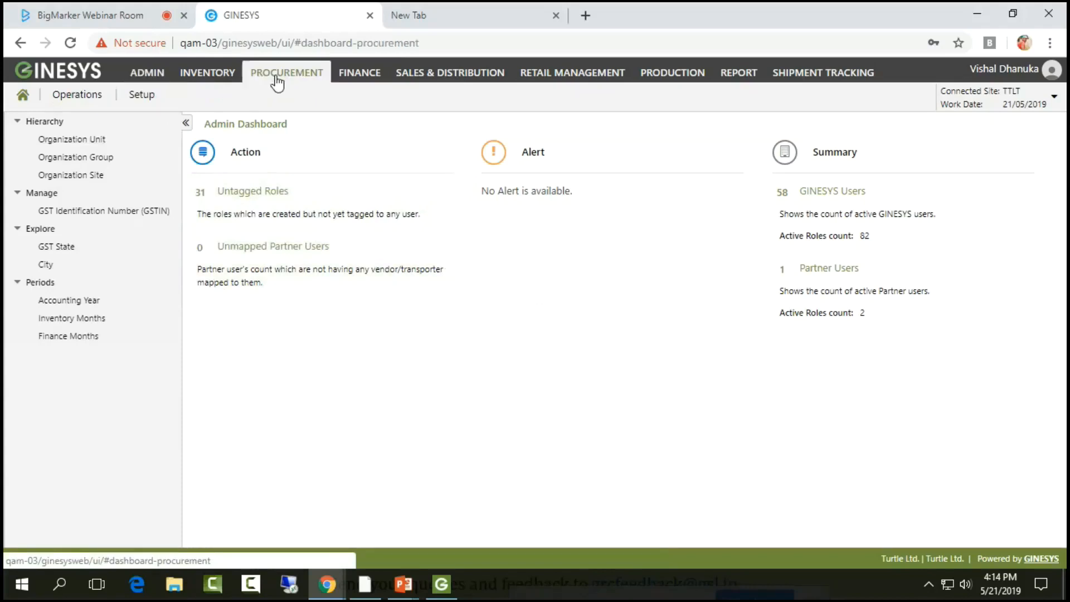
click(54, 141)
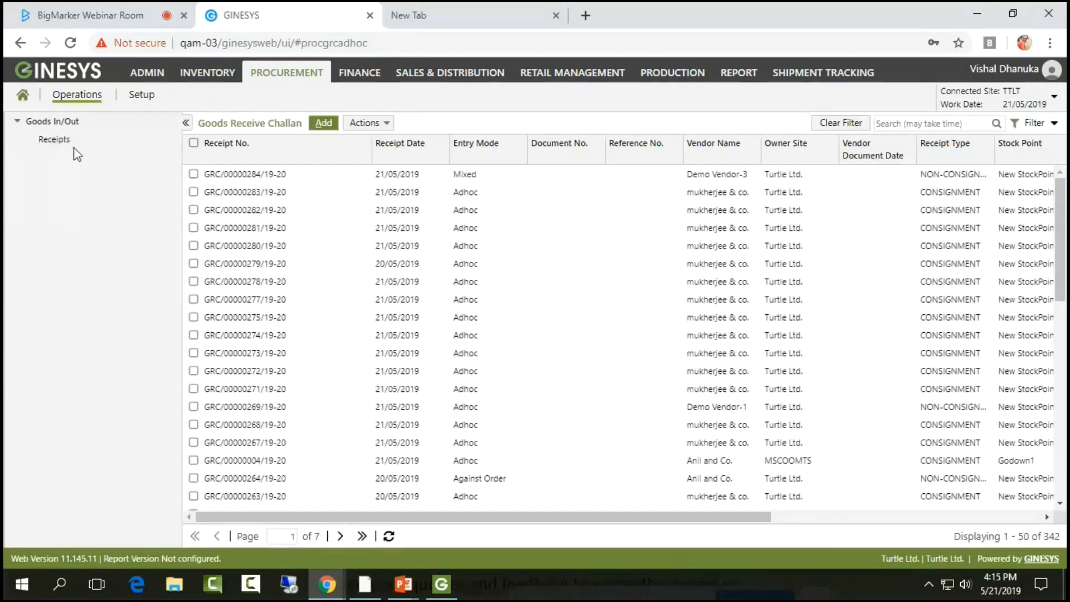
click(323, 124)
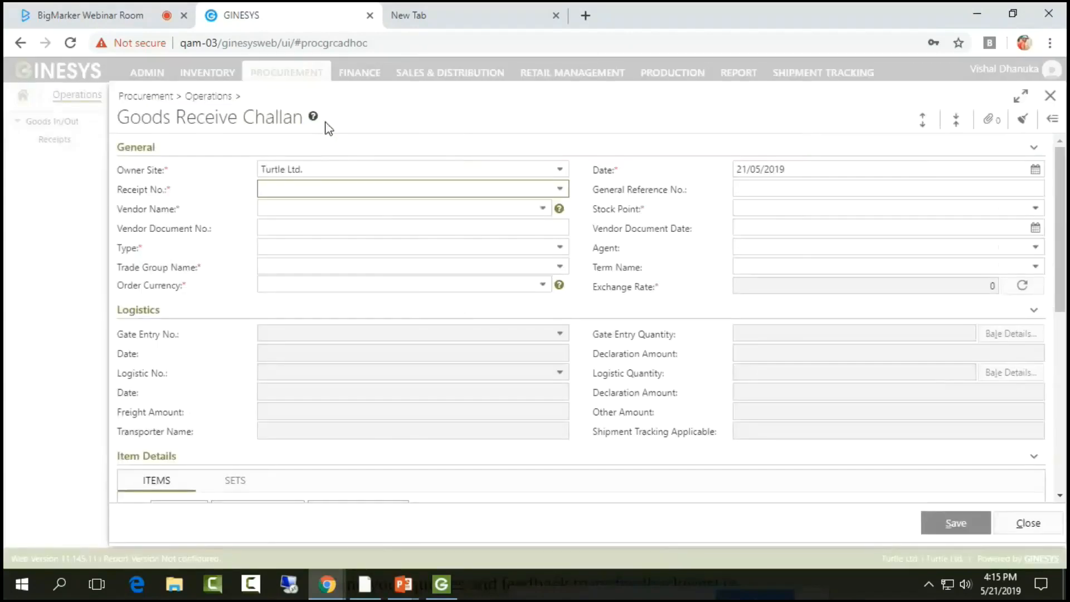
click(561, 189)
text(gre)
key(BackSpace)
text(c)
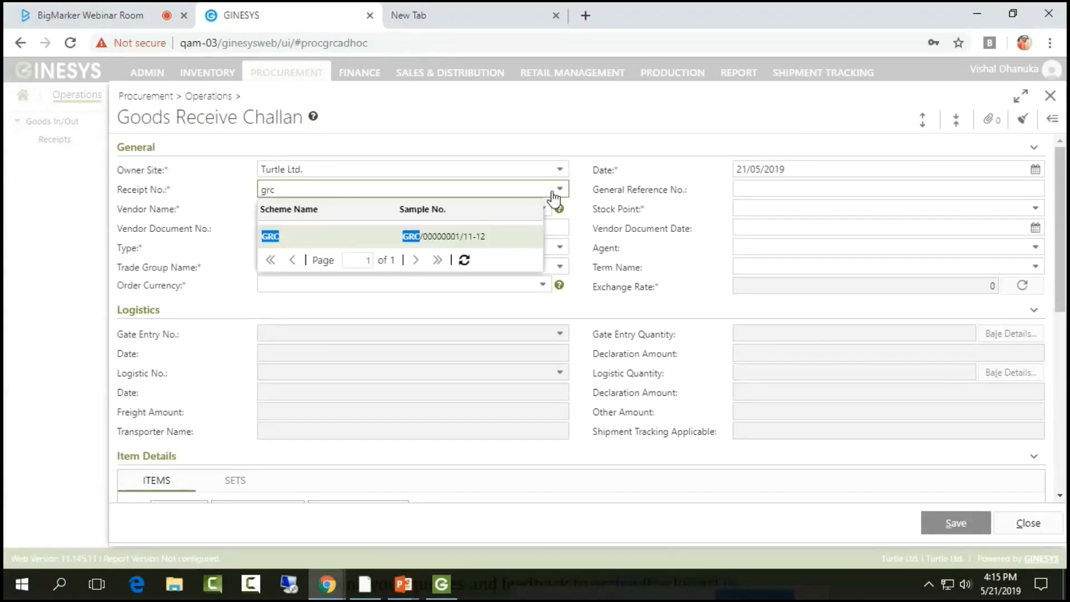
key(Tab)
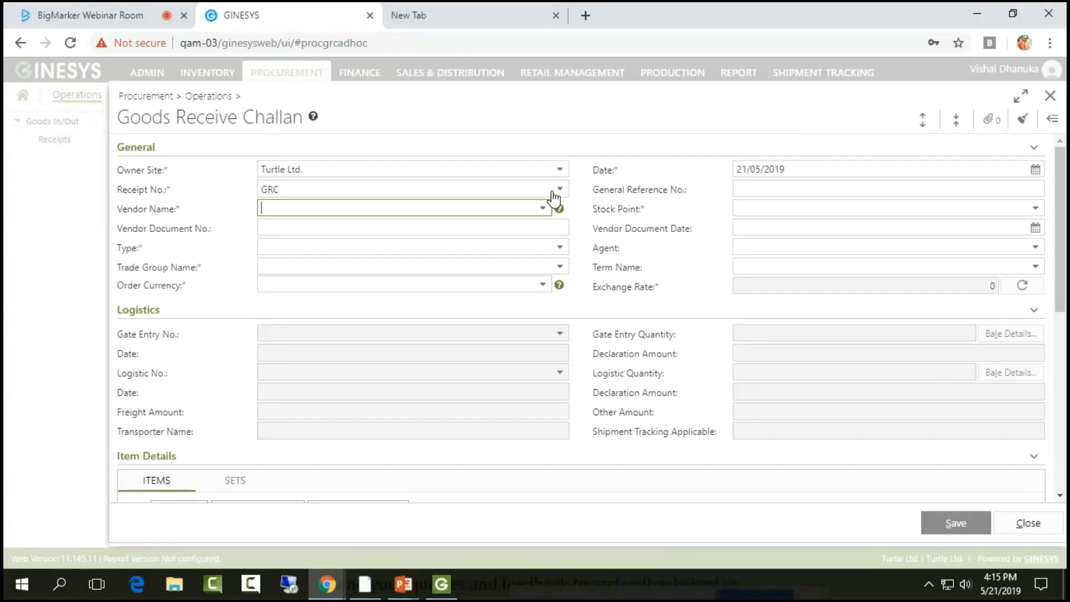
- Choose Demo Vendor-2 as the challan's vendor and pass through the remaining general fields to the logistics section
text(de)
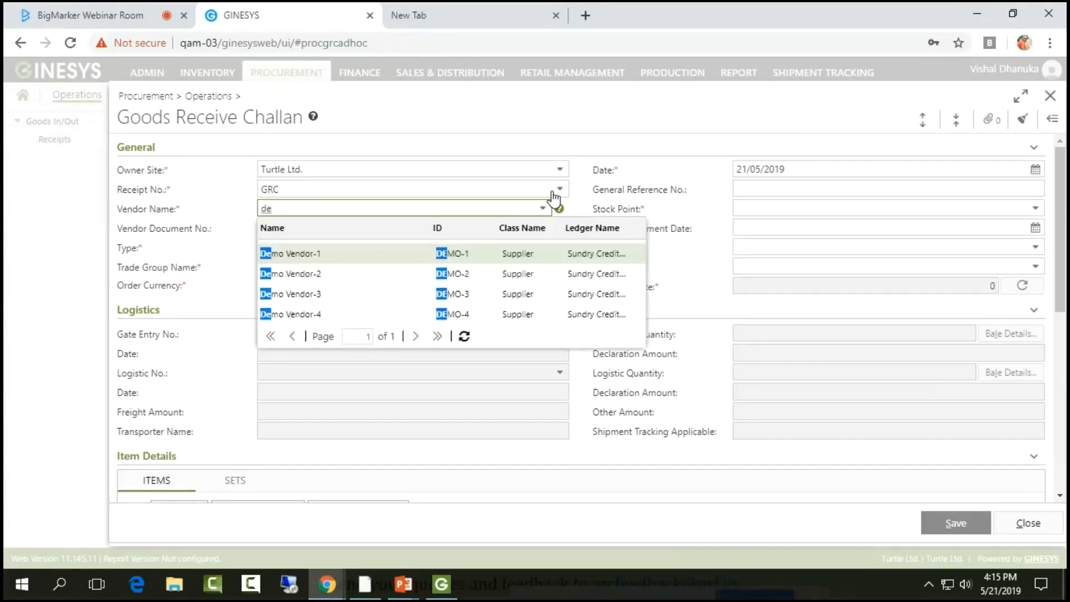
key(Down)
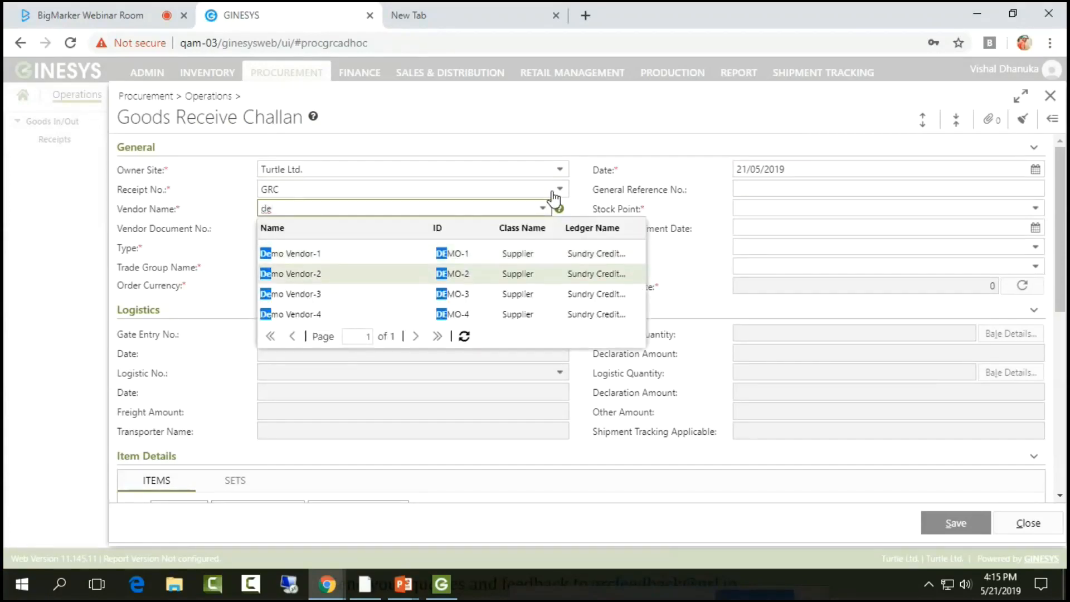
key(Return)
key(Tab)
key(Tab)
key(Tab)
key(Tab)
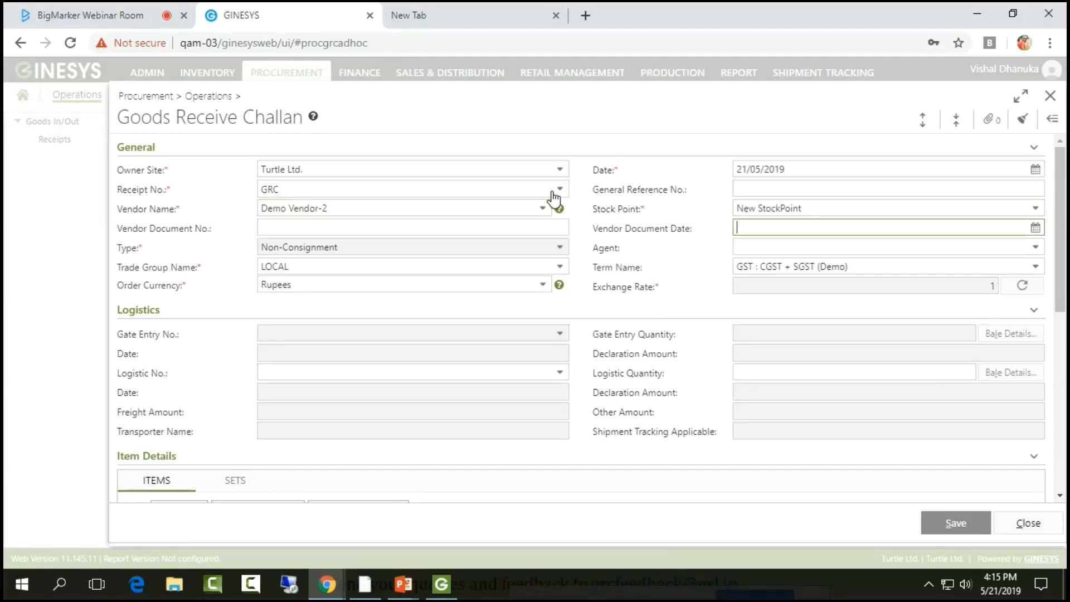
key(Tab)
key(Tab)
key(Tab)
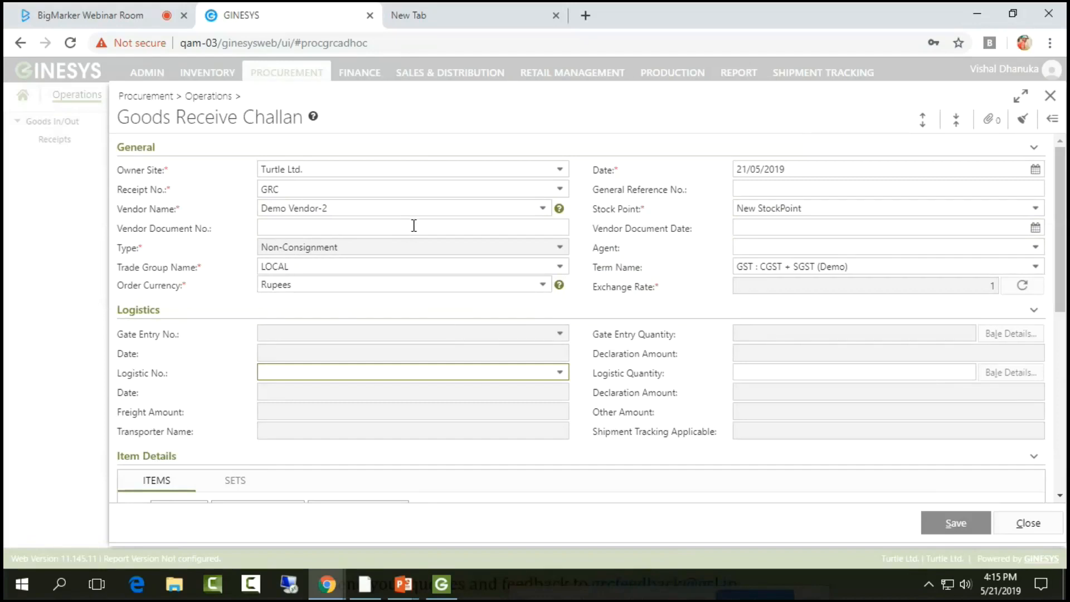
- Link logistic number 17 to the challan with a logistic quantity of 1 and collapse the Logistics section
click(556, 375)
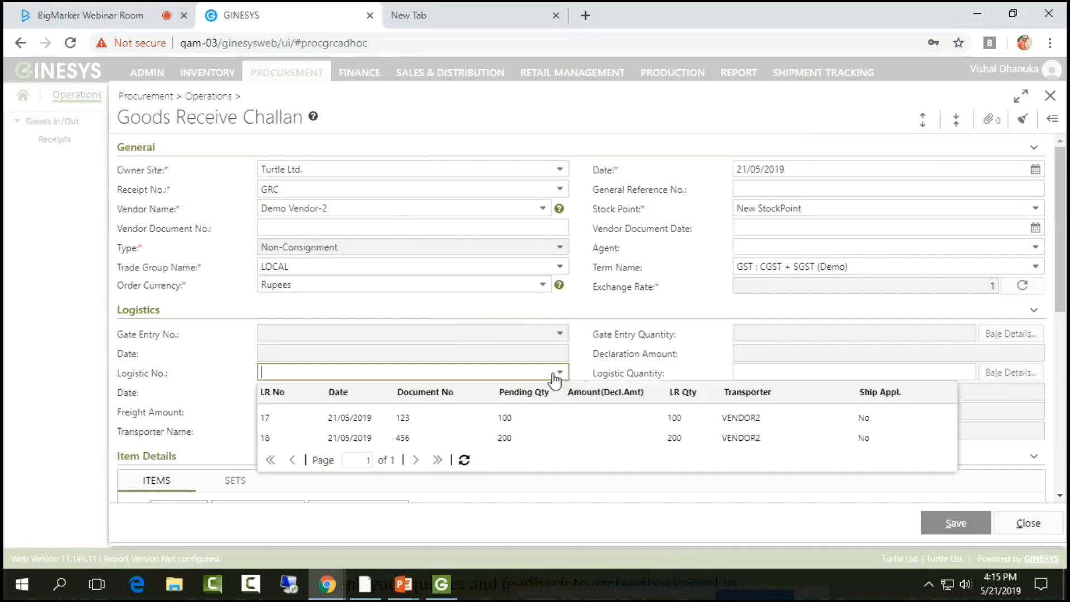
click(273, 420)
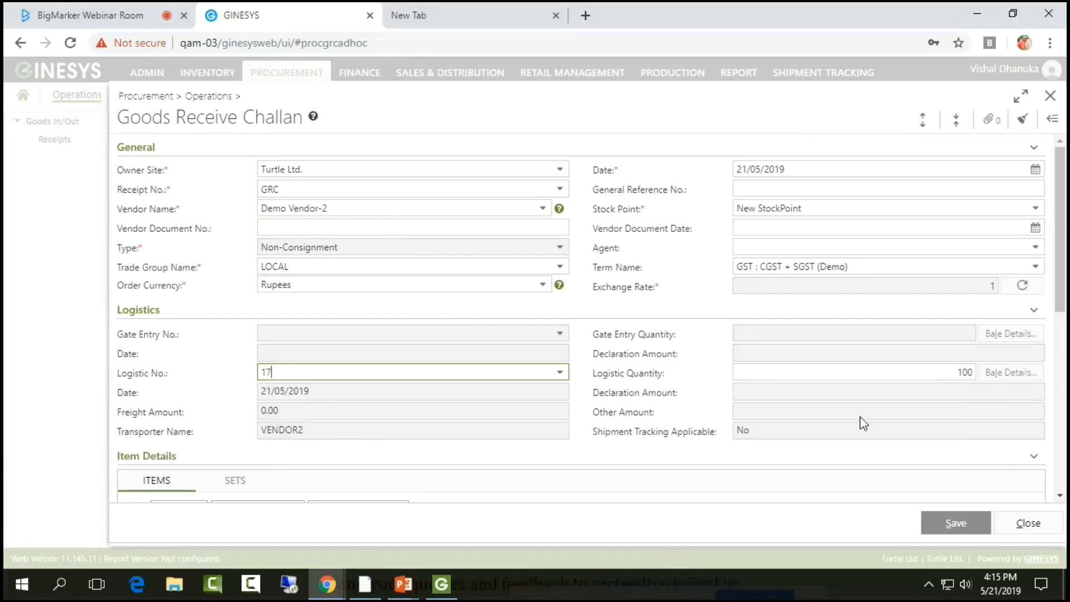
drag(944, 372, 979, 373)
text(1)
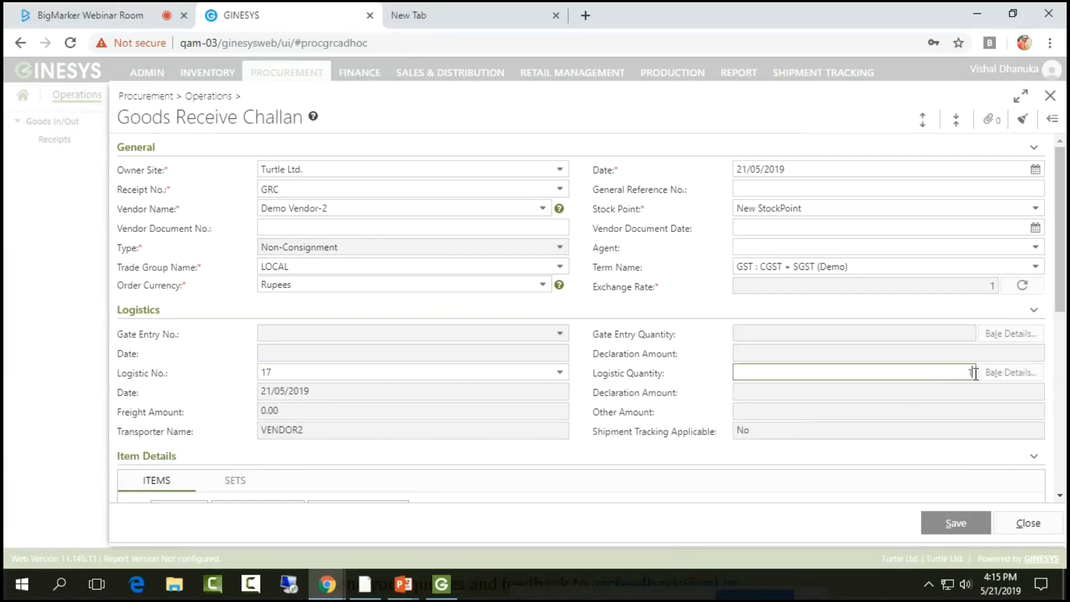
click(896, 418)
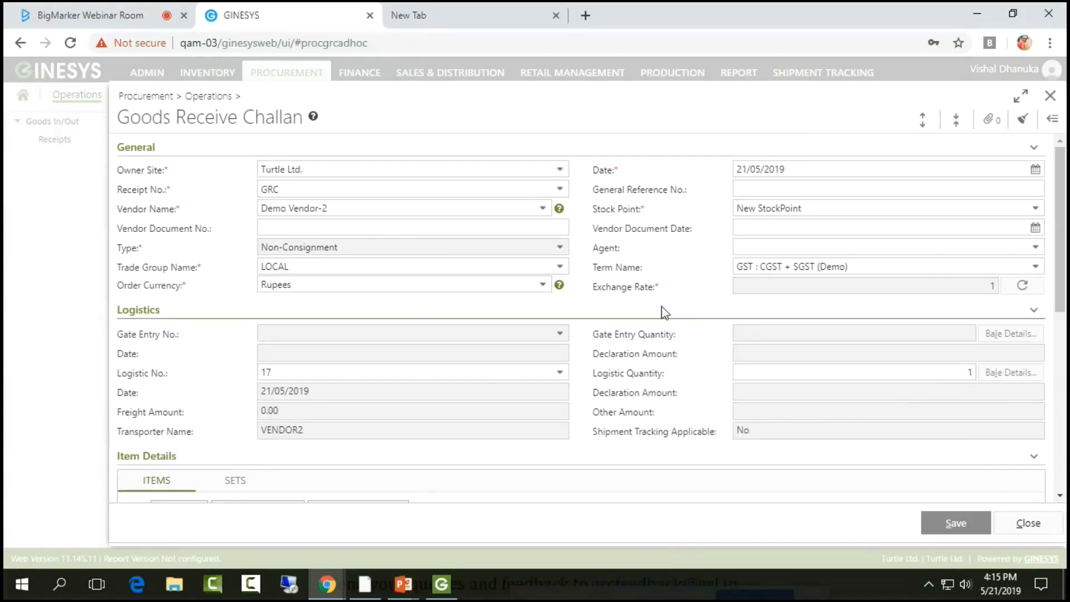
click(663, 310)
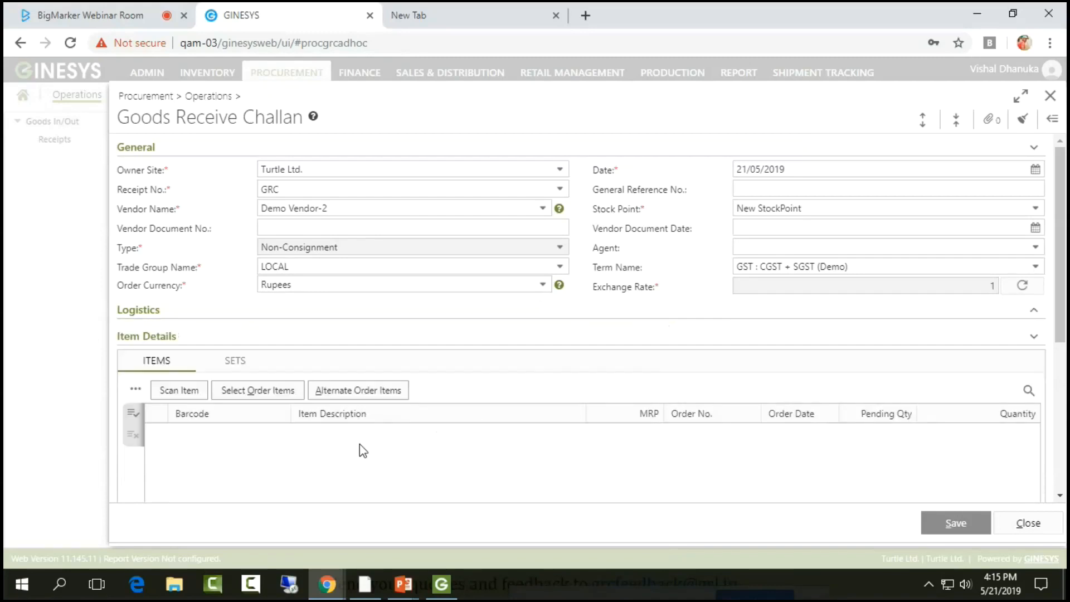
- Examine the challan's item grid, footer and full list of available columns for purchase rate and value fields
scroll(389, 440, down, 3)
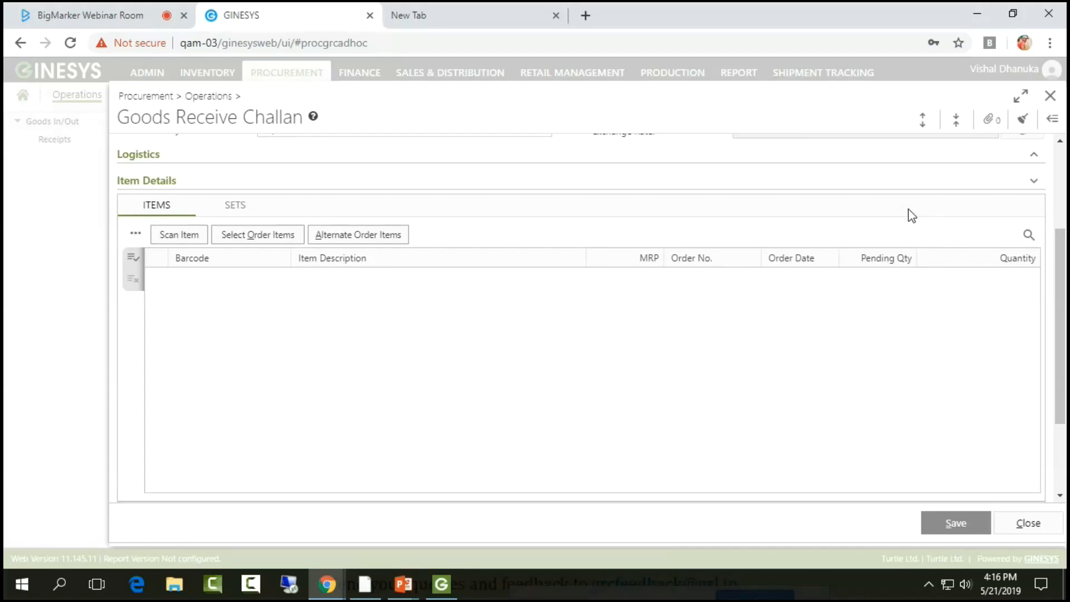
scroll(915, 279, down, 3)
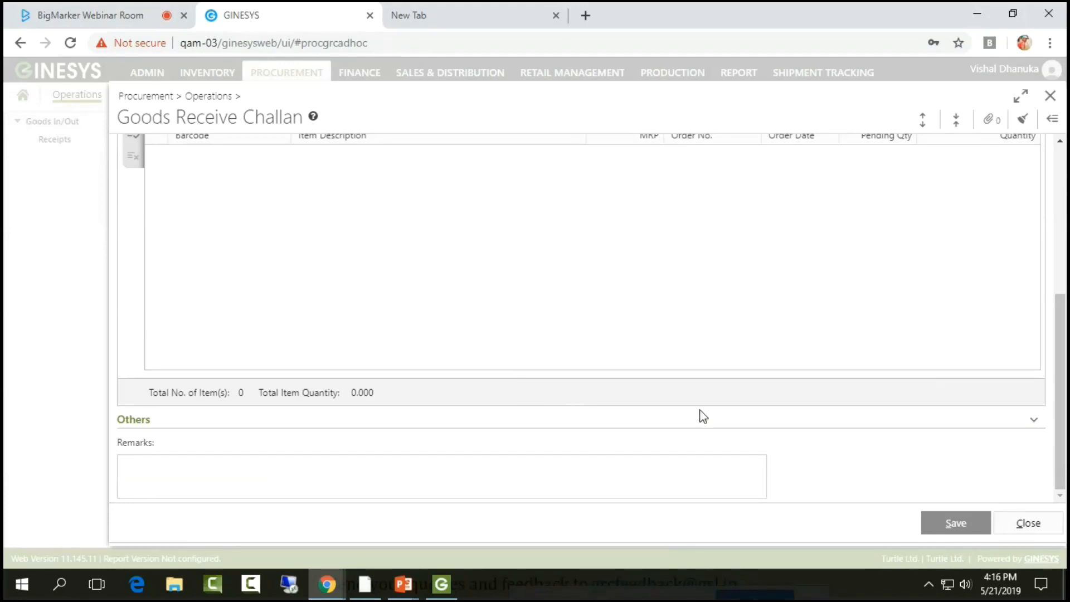
scroll(696, 397, up, 2)
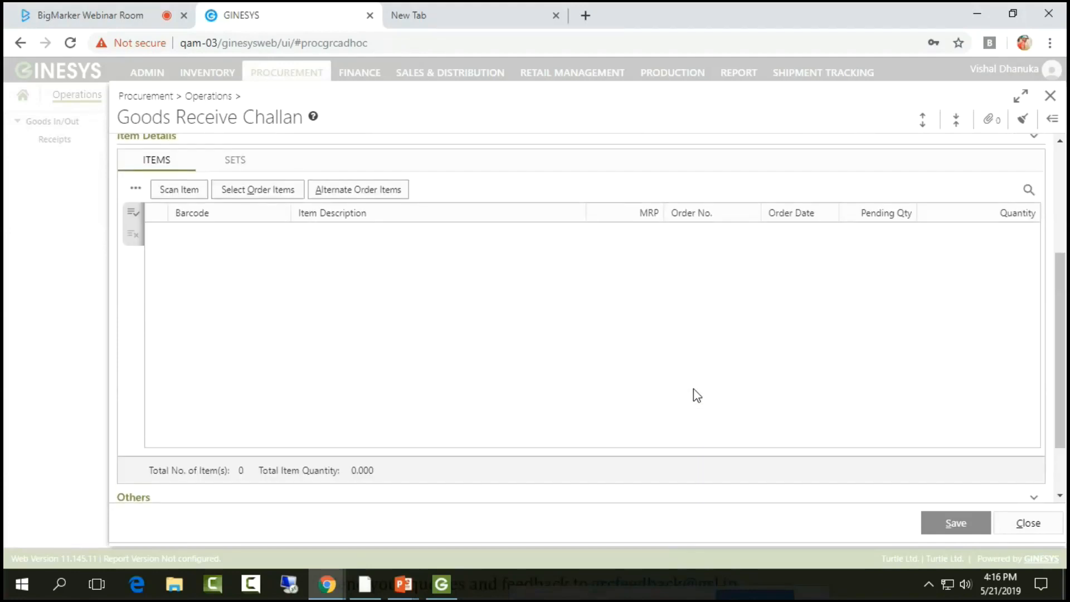
click(832, 213)
mouse_move(918, 284)
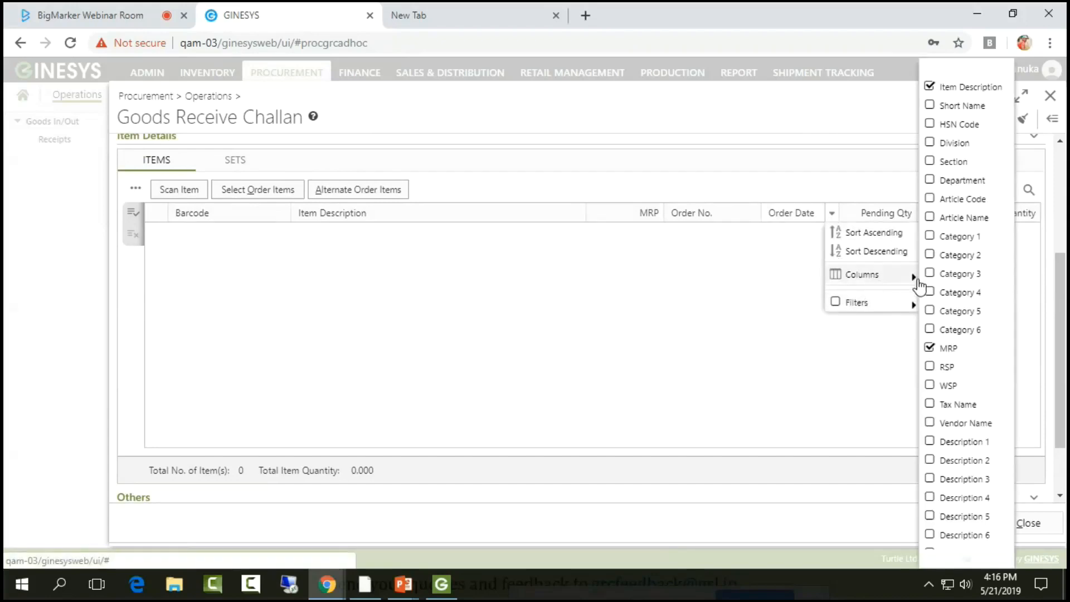
scroll(972, 282, down, 3)
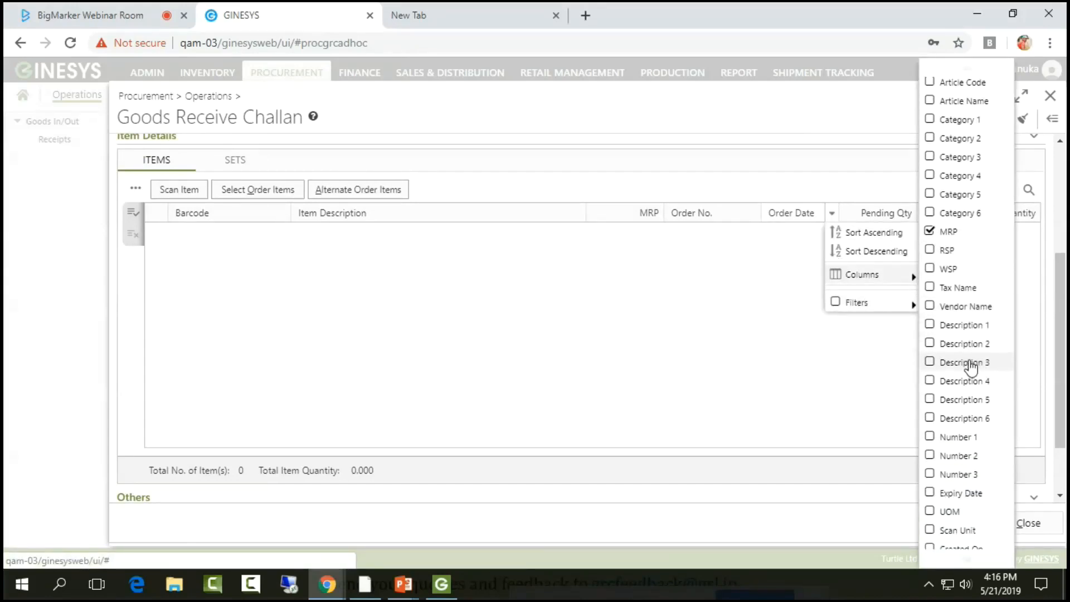
scroll(972, 366, down, 4)
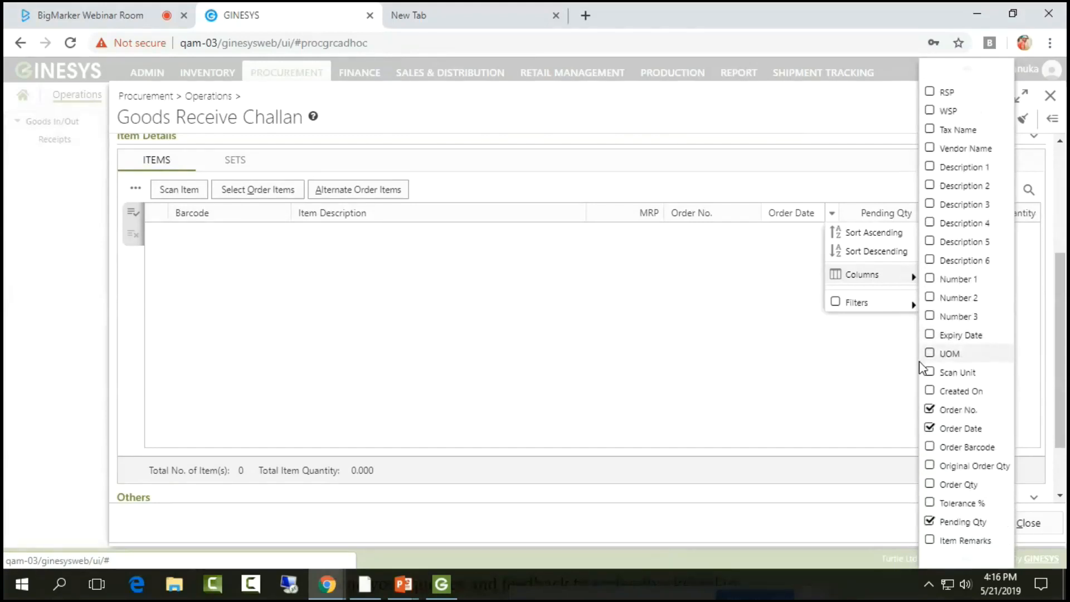
click(669, 328)
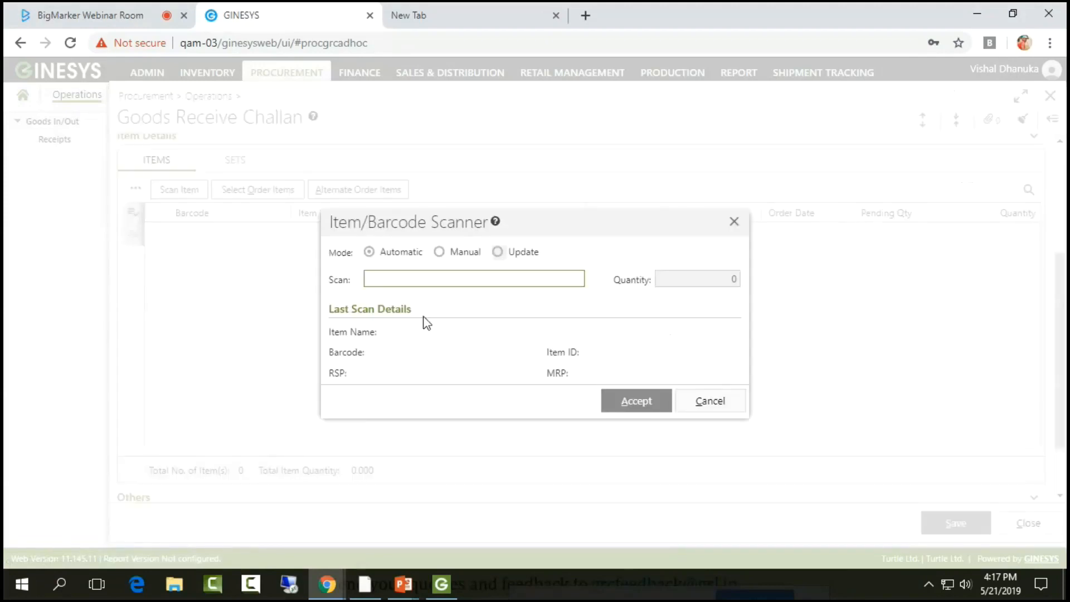
- Scan barcodes Q1, Q2 and Q3 into the challan in automatic mode and close the barcode scanner
text(q1)
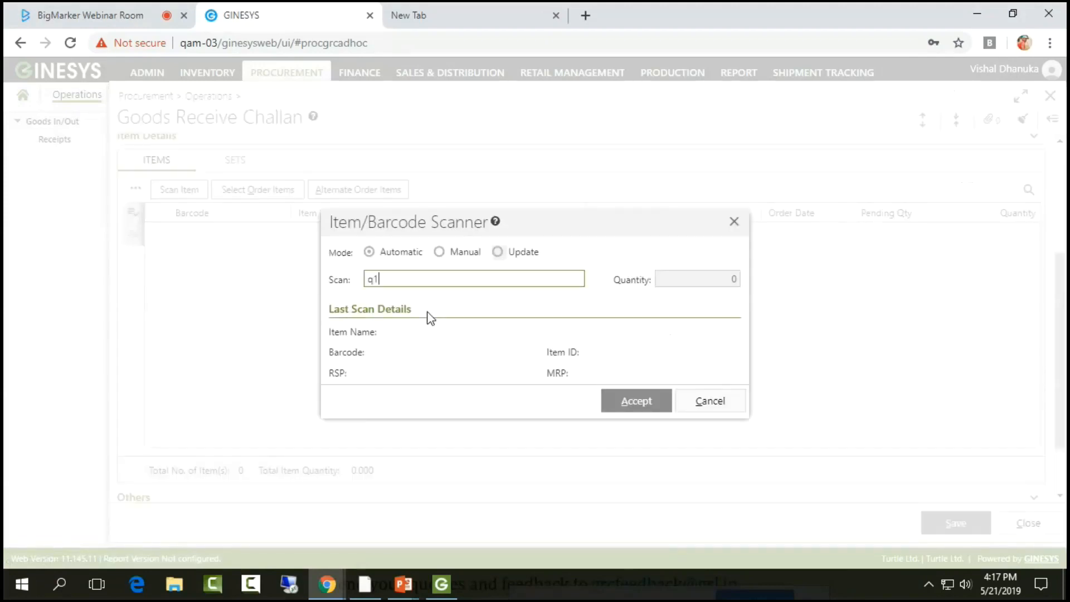
key(Return)
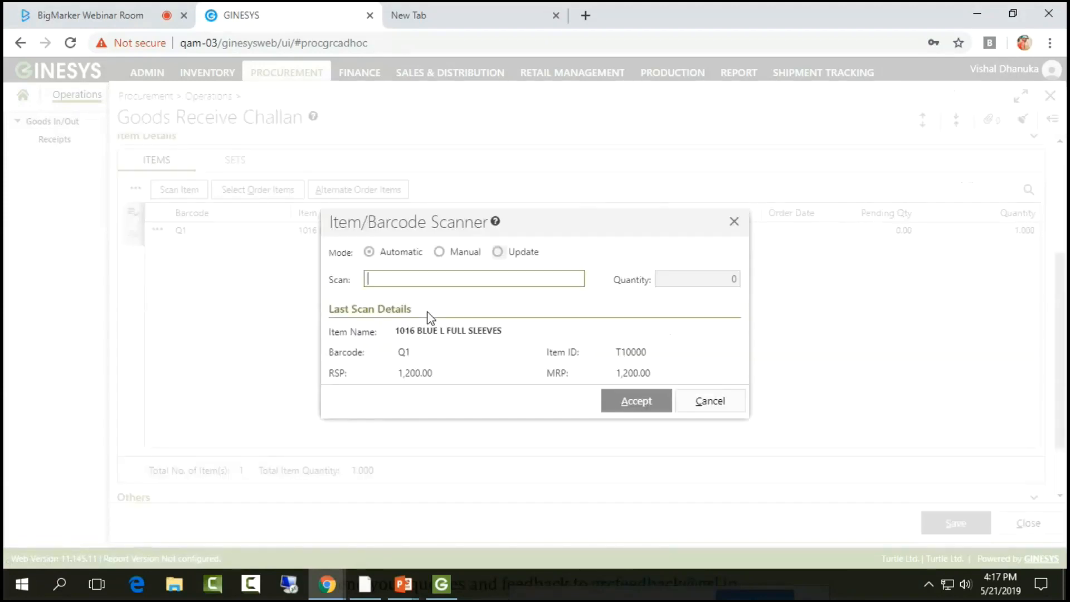
text(q2)
key(Return)
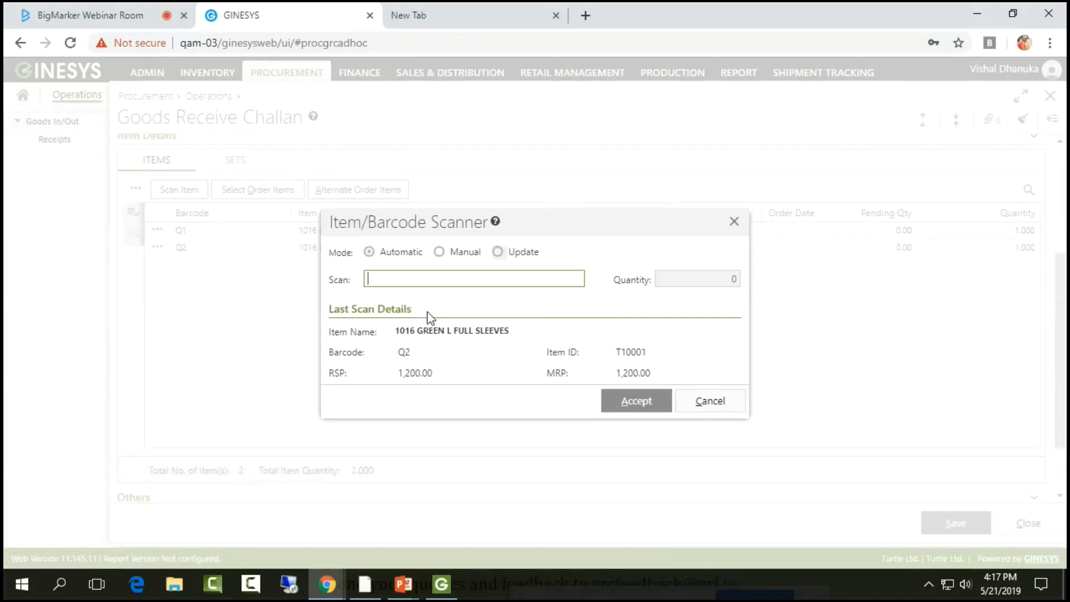
text(q3)
key(Return)
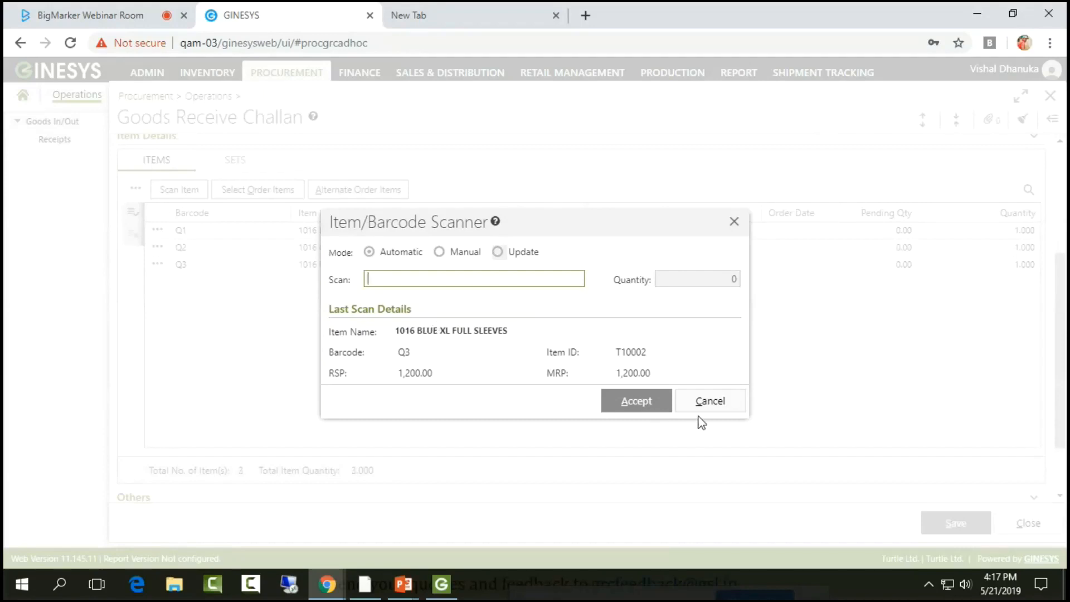
click(719, 412)
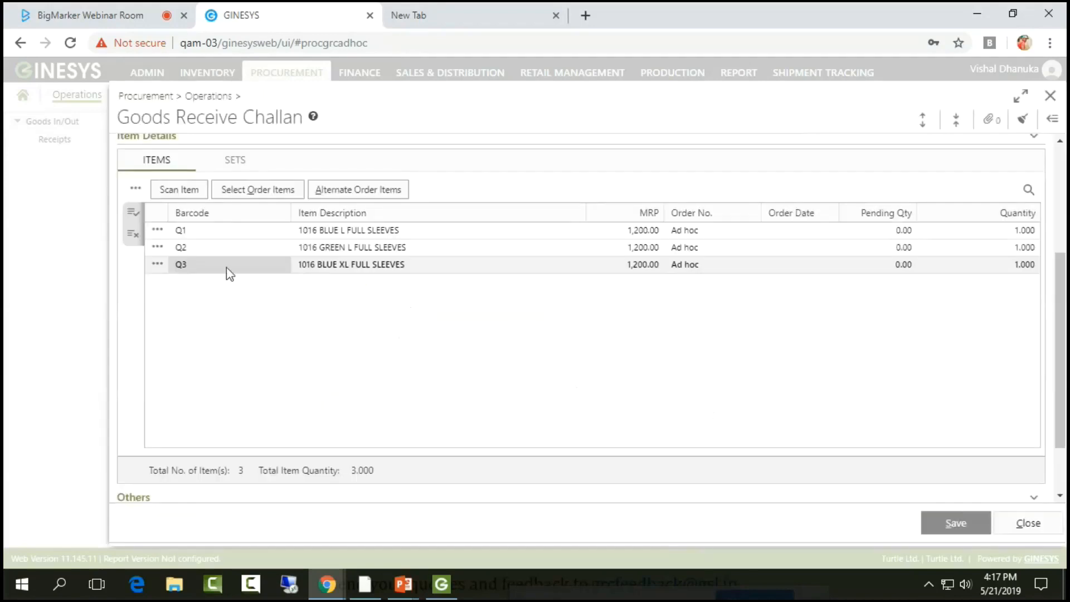
- Check the record actions offered for item Q1 and close the challan, discarding its unsaved changes
click(157, 231)
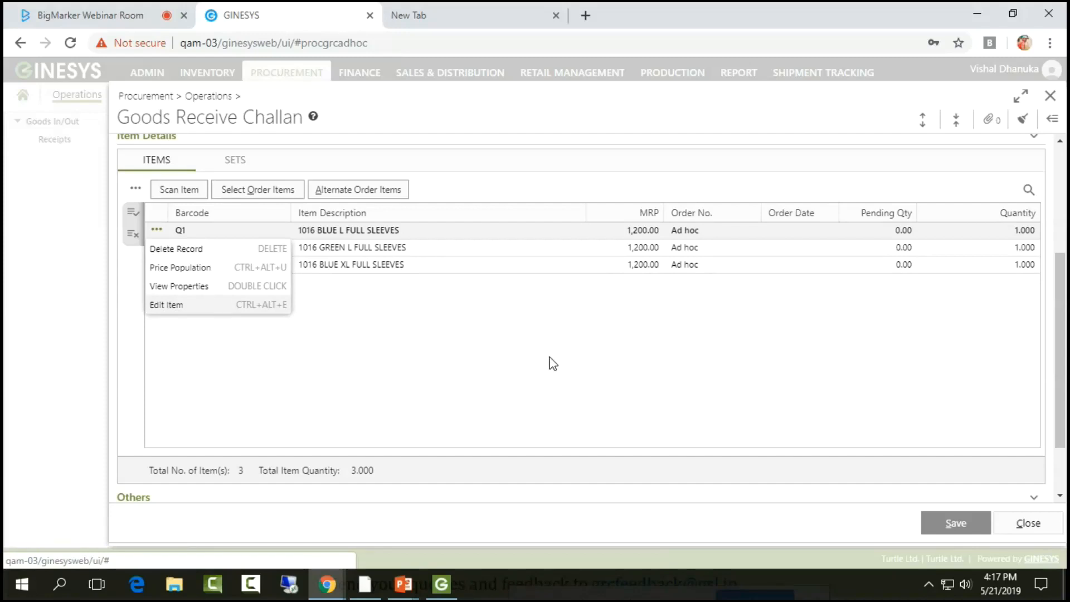
click(459, 317)
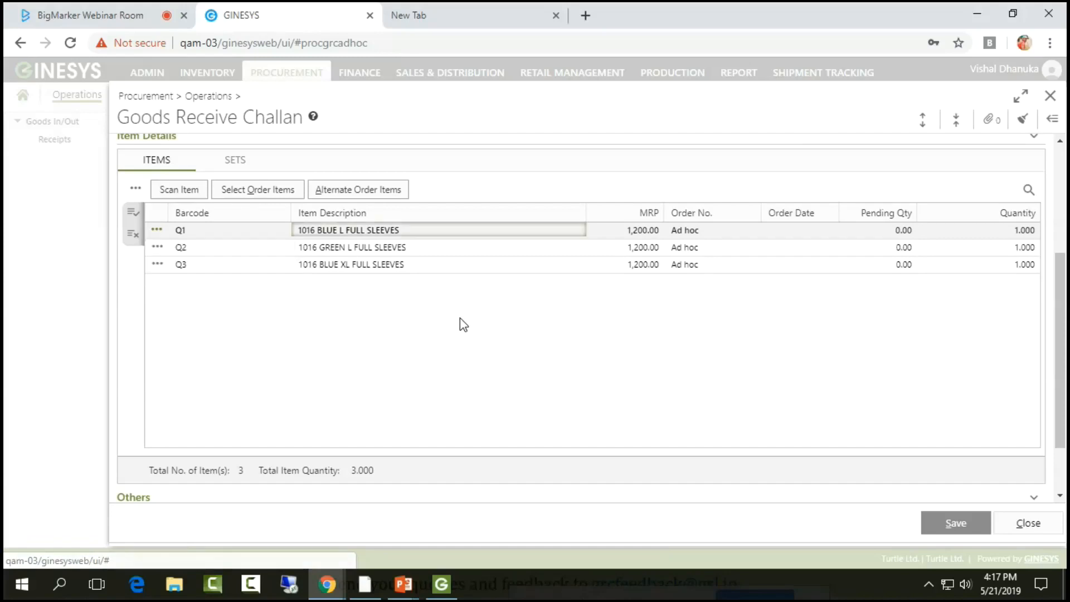
click(1039, 533)
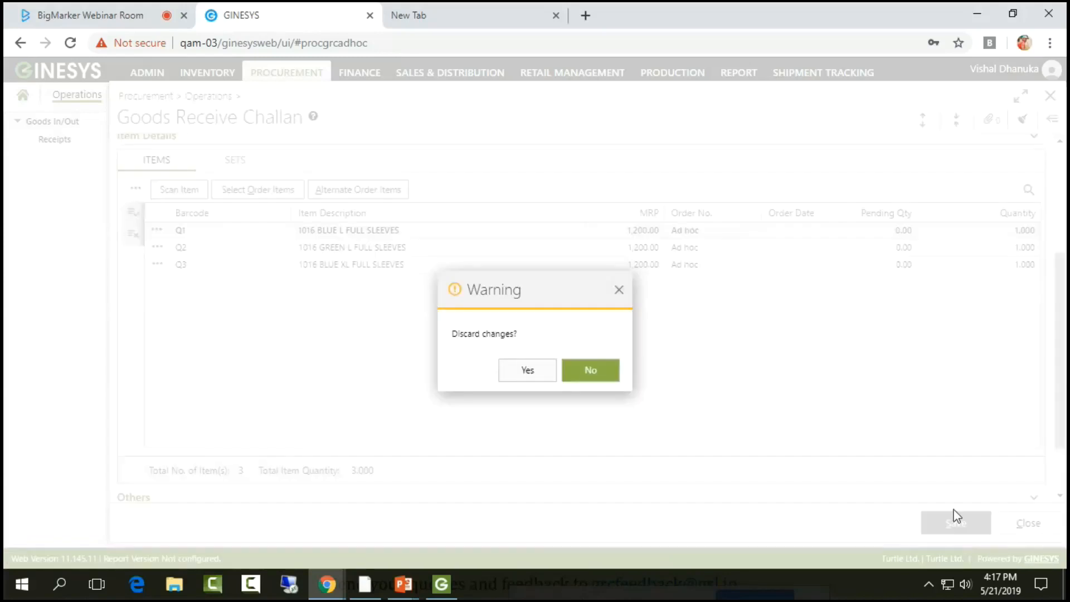
click(524, 379)
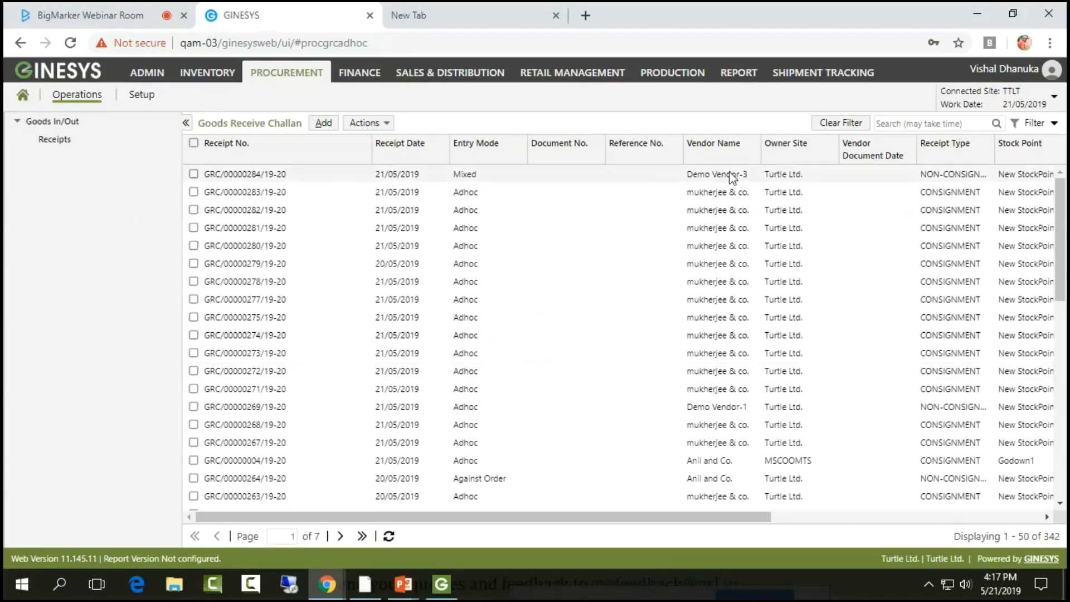
- Look through the columns available in the Goods Receive Challan list for rate or amount fields
click(599, 151)
mouse_move(628, 217)
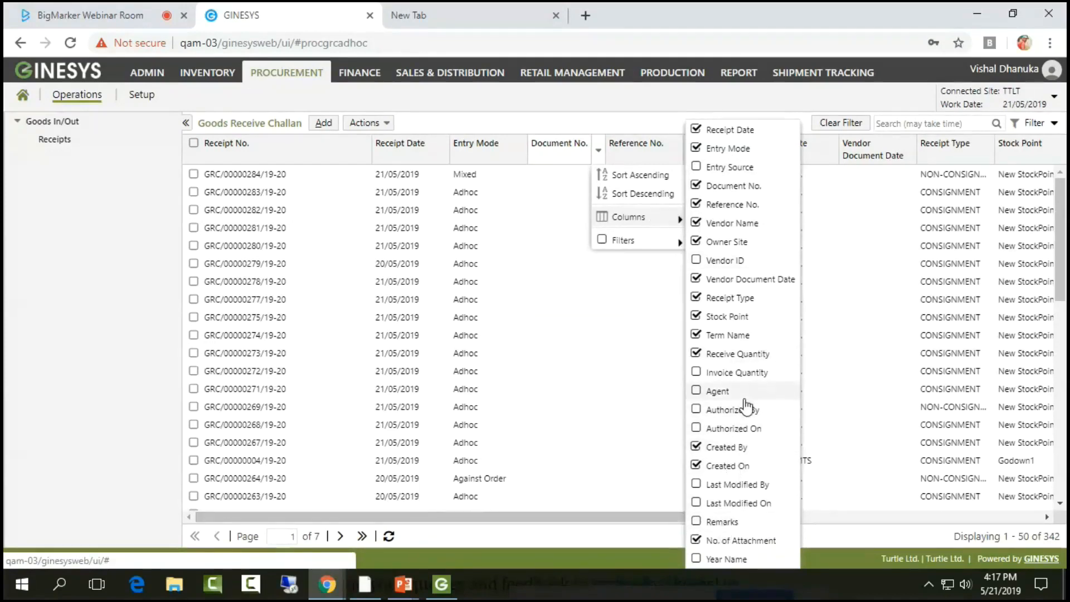
click(536, 132)
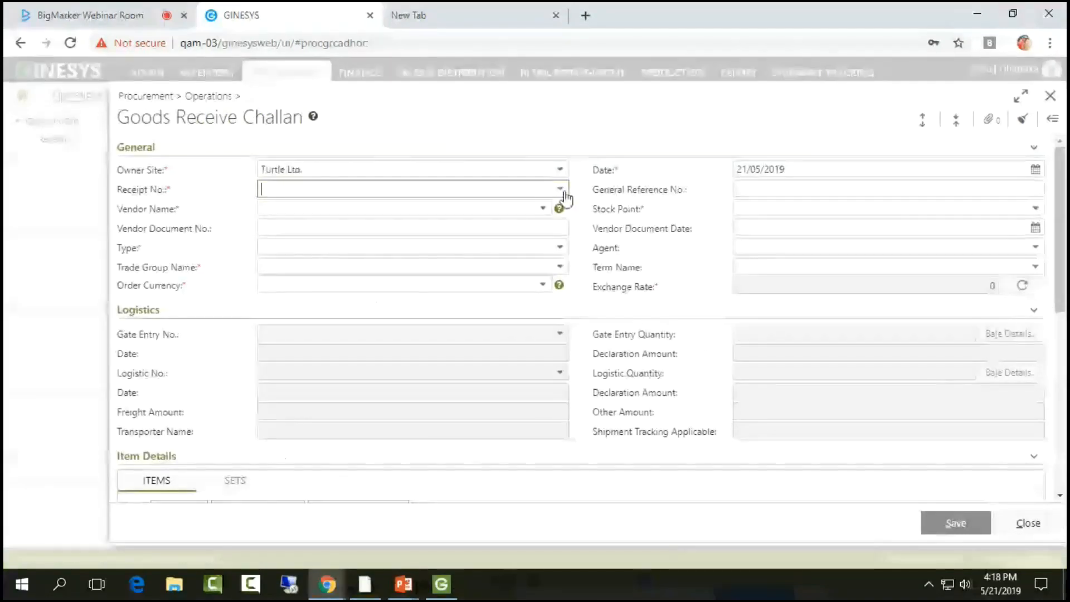
- Set the challan's receipt number scheme to GRC and the vendor to Demo Vendor-2
text(grc)
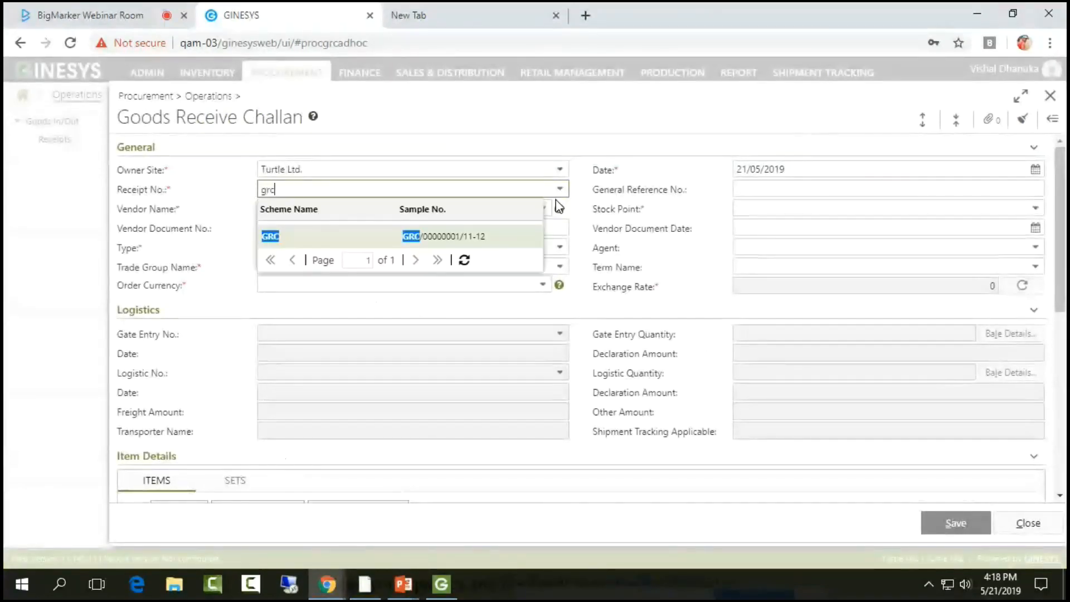
click(299, 241)
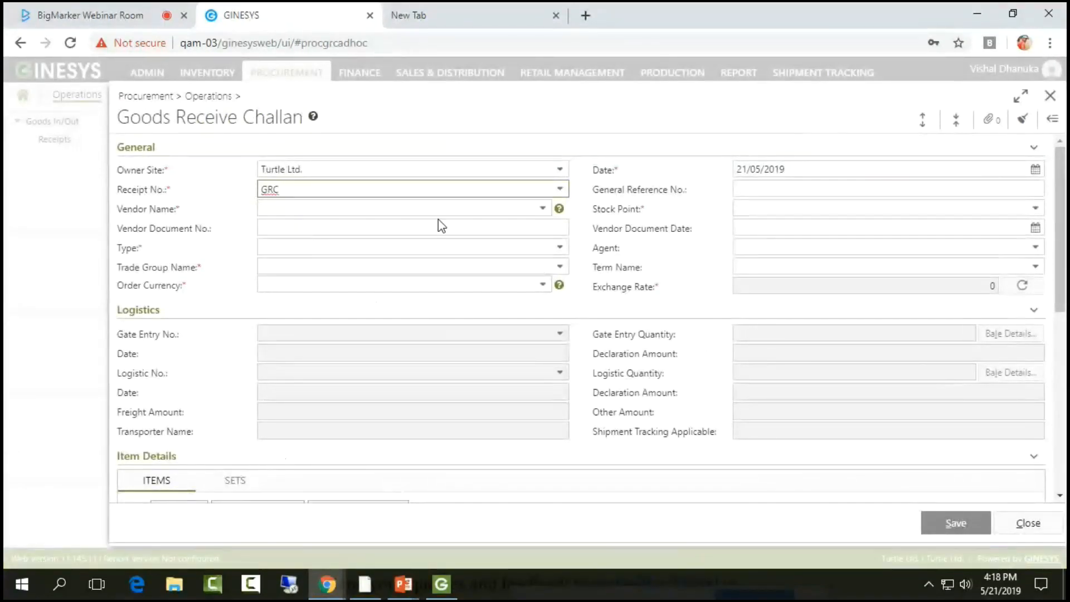
click(552, 210)
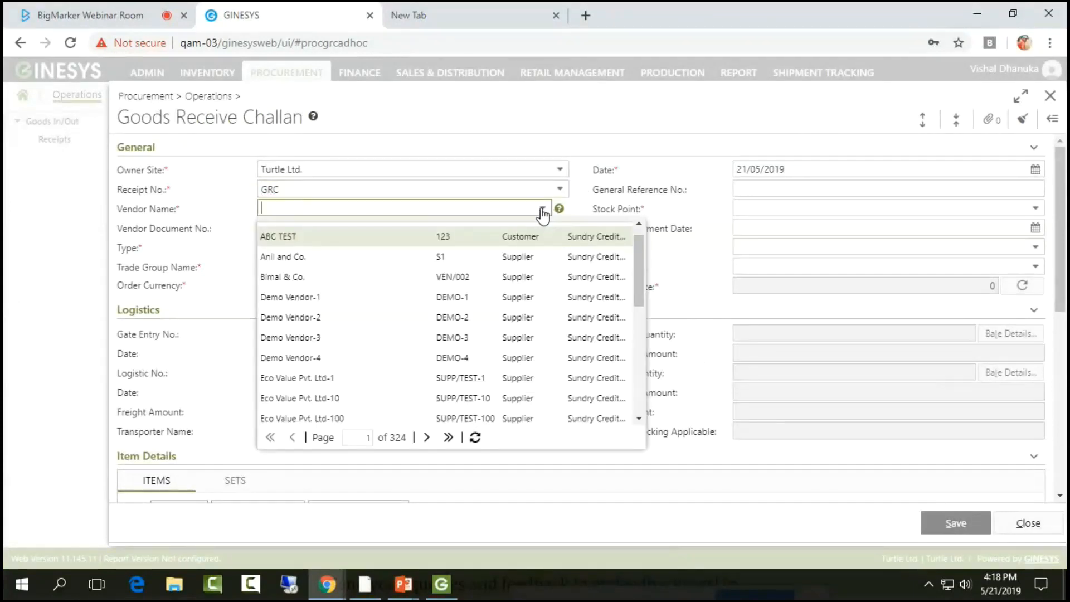
text(ve)
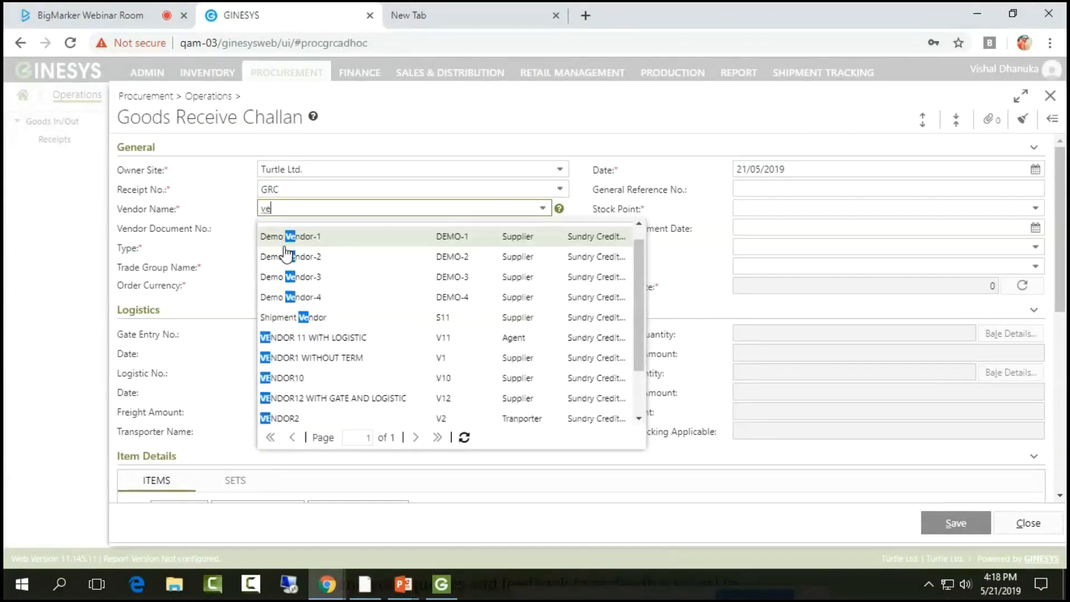
click(318, 258)
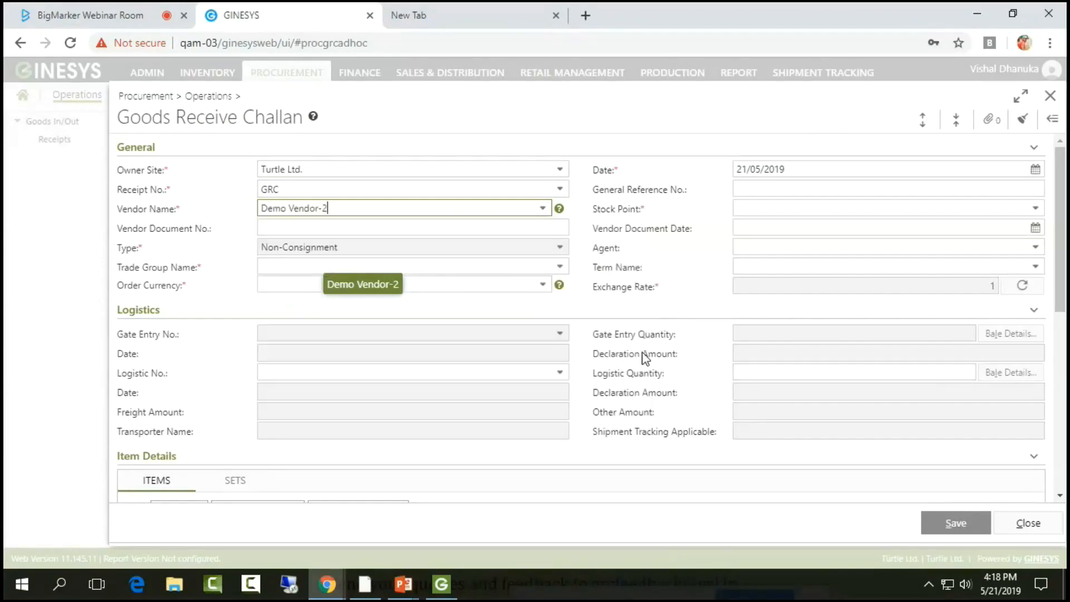
- Link logistic number 17 to the challan and set its logistic quantity to 1
click(558, 373)
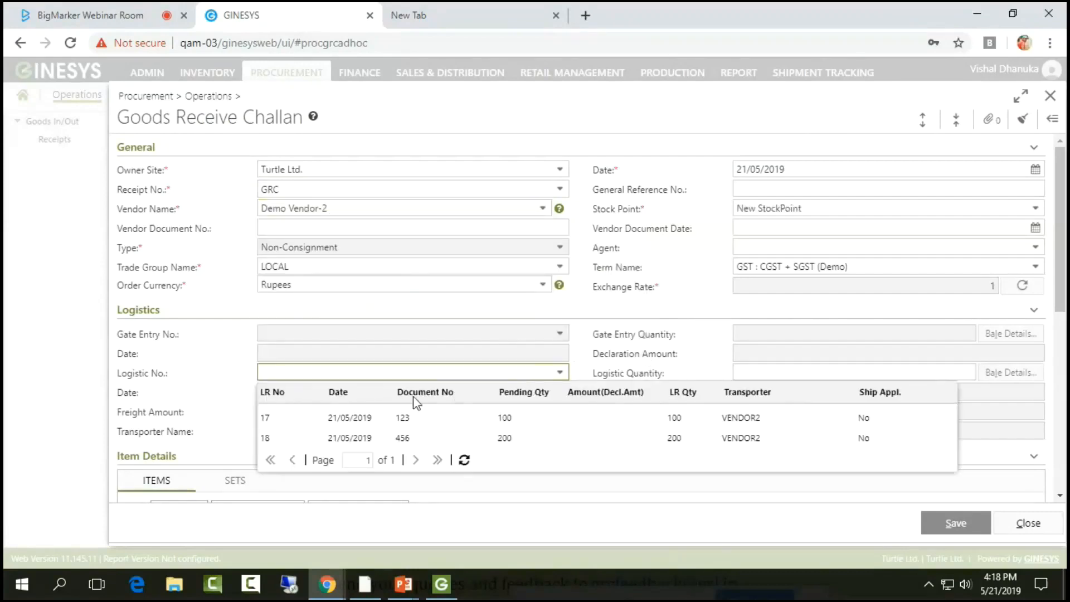
click(364, 428)
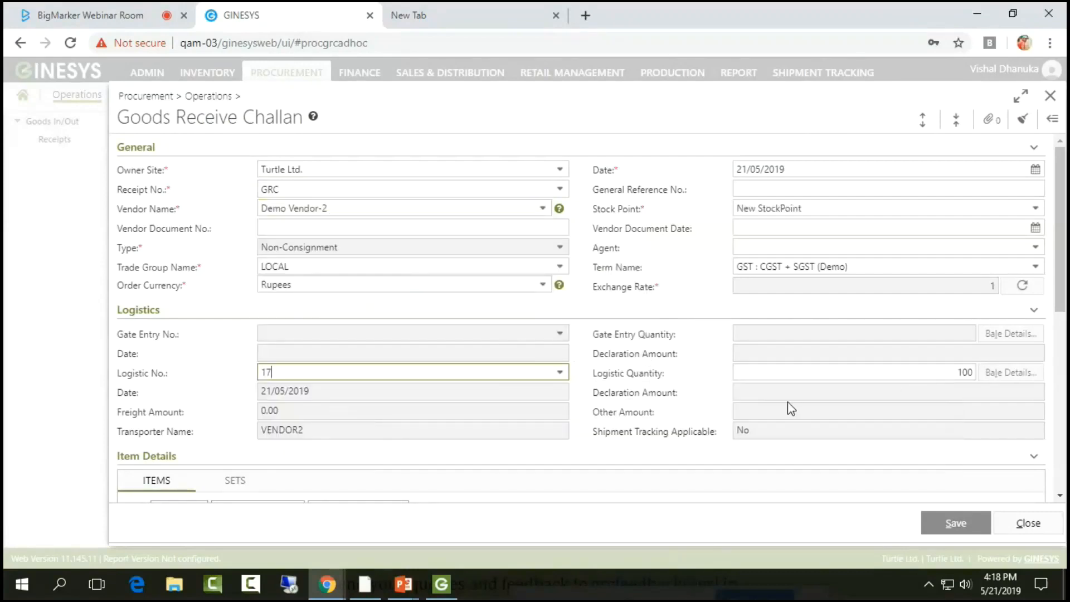
drag(964, 373, 964, 378)
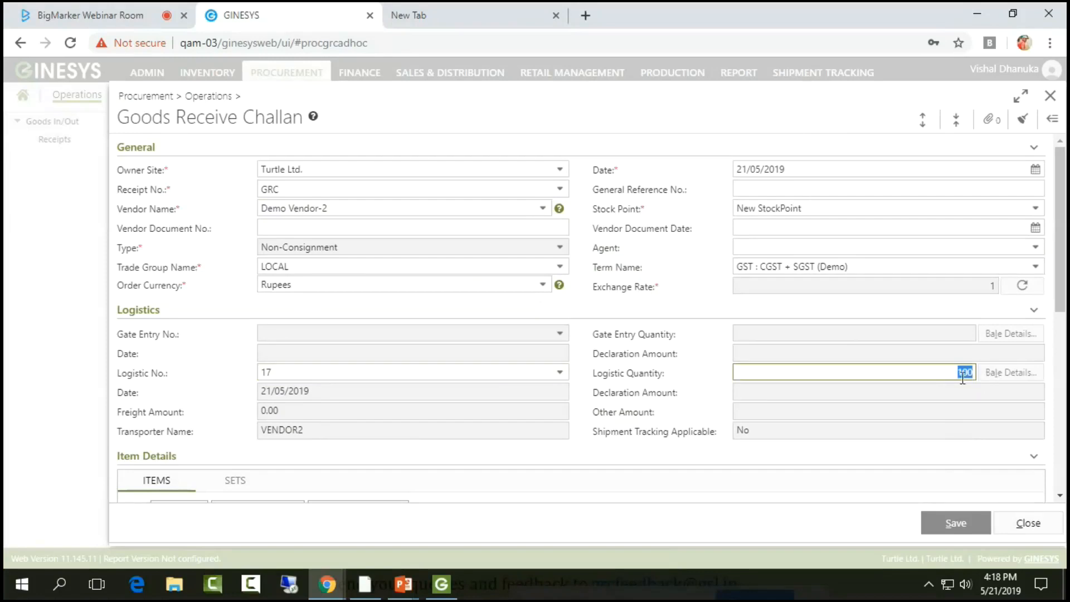
text(1)
click(919, 389)
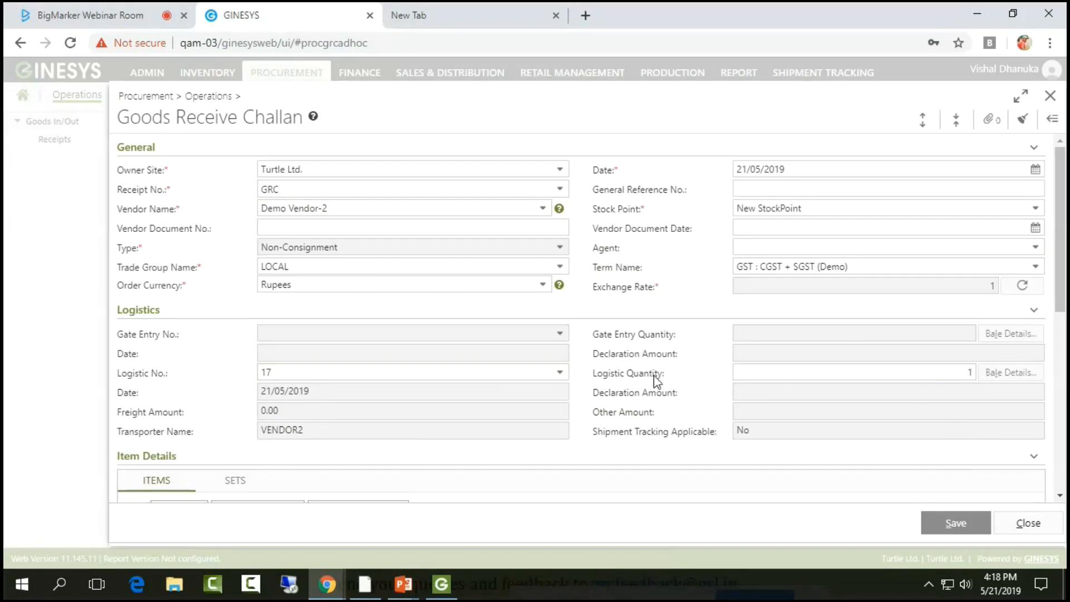
- Scan barcodes into the challan in automatic mode for three units of Q1 and one of Q2, and close the scanner
click(501, 316)
click(179, 391)
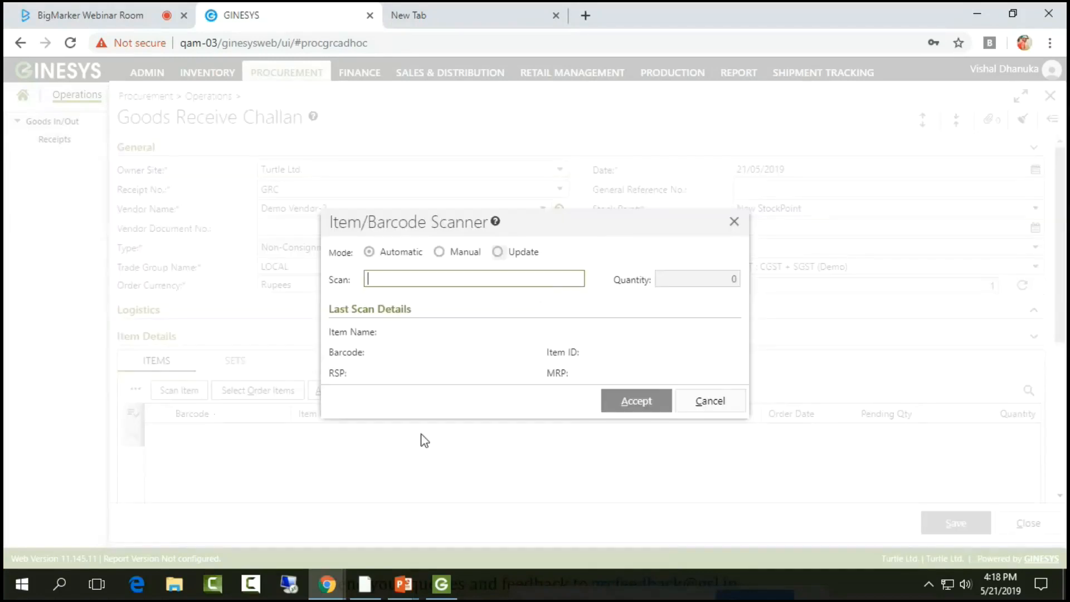
text(q1)
key(Return)
text(q1)
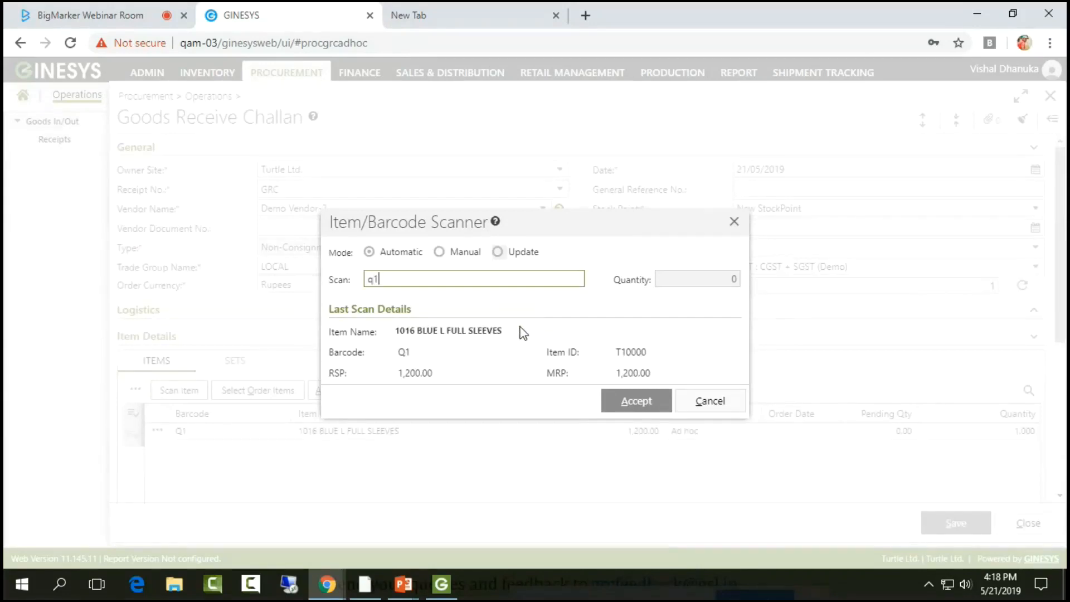
key(Return)
text(q2)
key(Return)
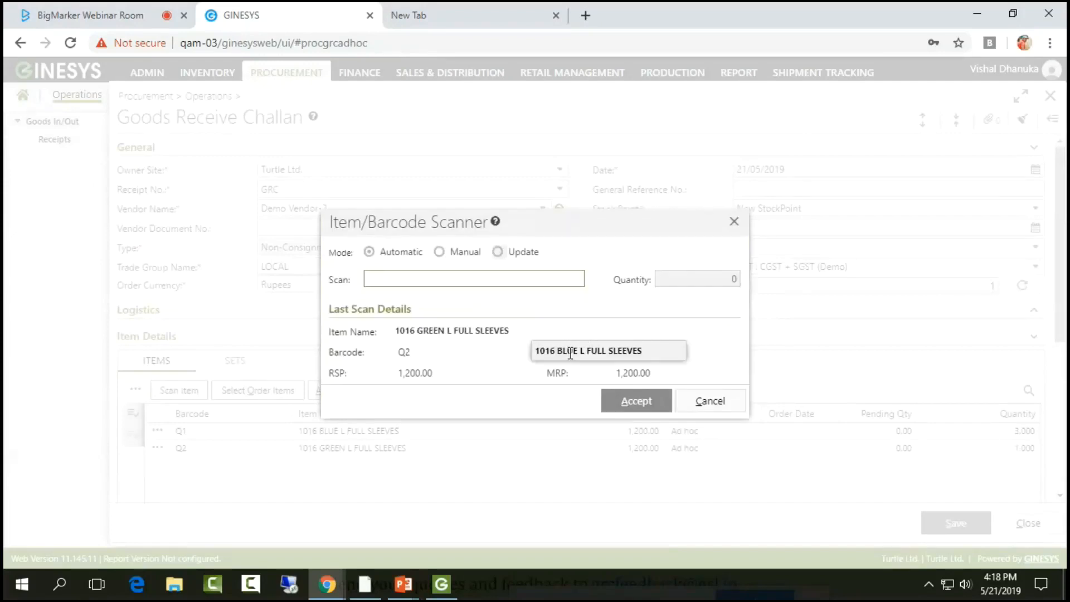
key(Escape)
- Save the challan with charges calculated automatically from its term, review the item totals and acknowledge the save
click(956, 524)
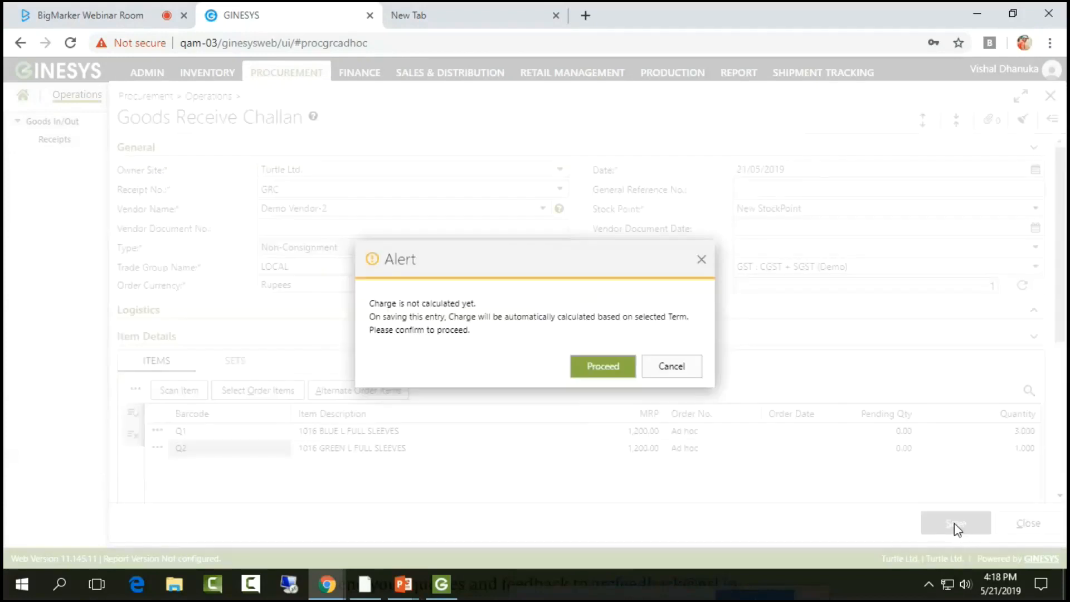
click(601, 368)
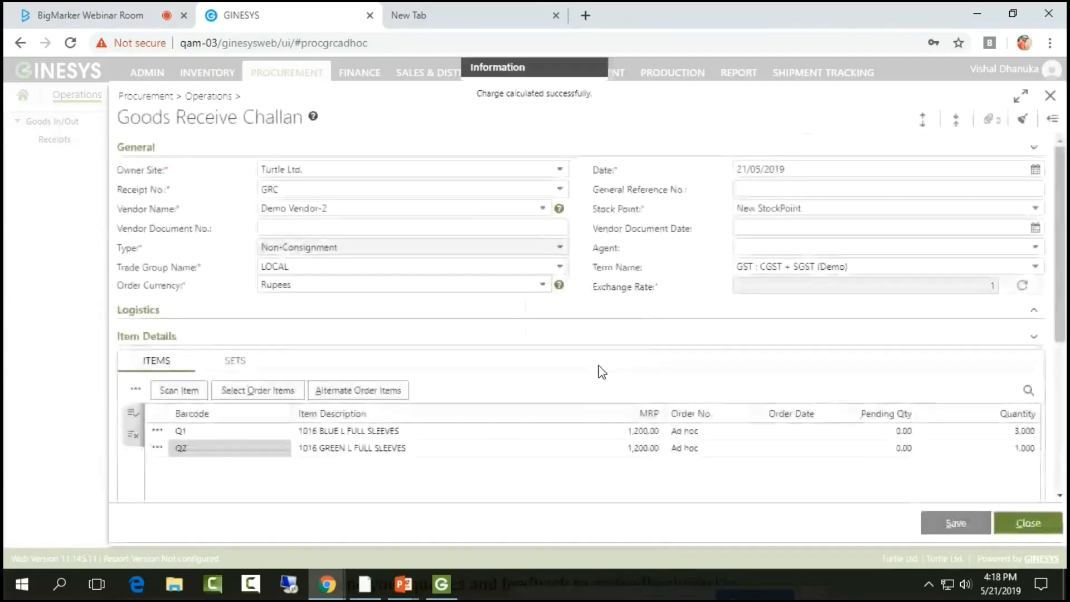
scroll(710, 427, down, 5)
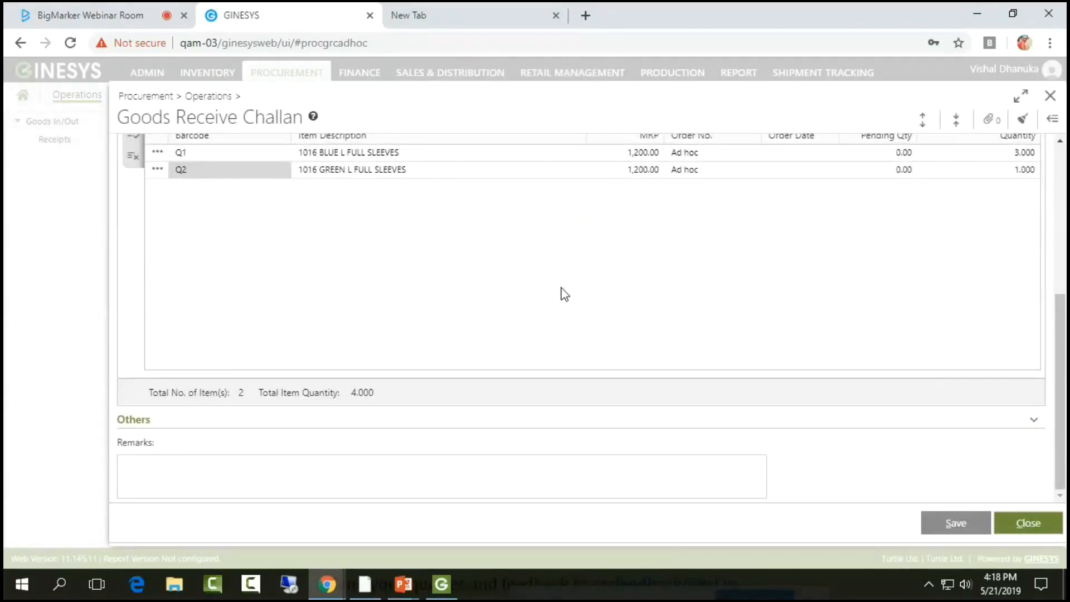
scroll(563, 294, up, 2)
scroll(565, 294, up, 4)
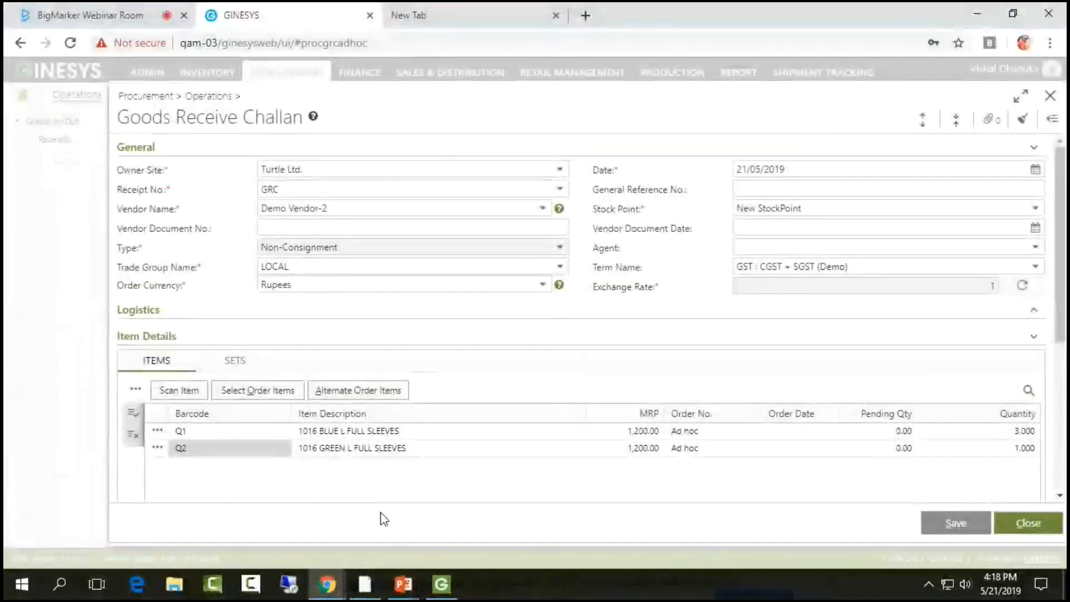
click(1039, 528)
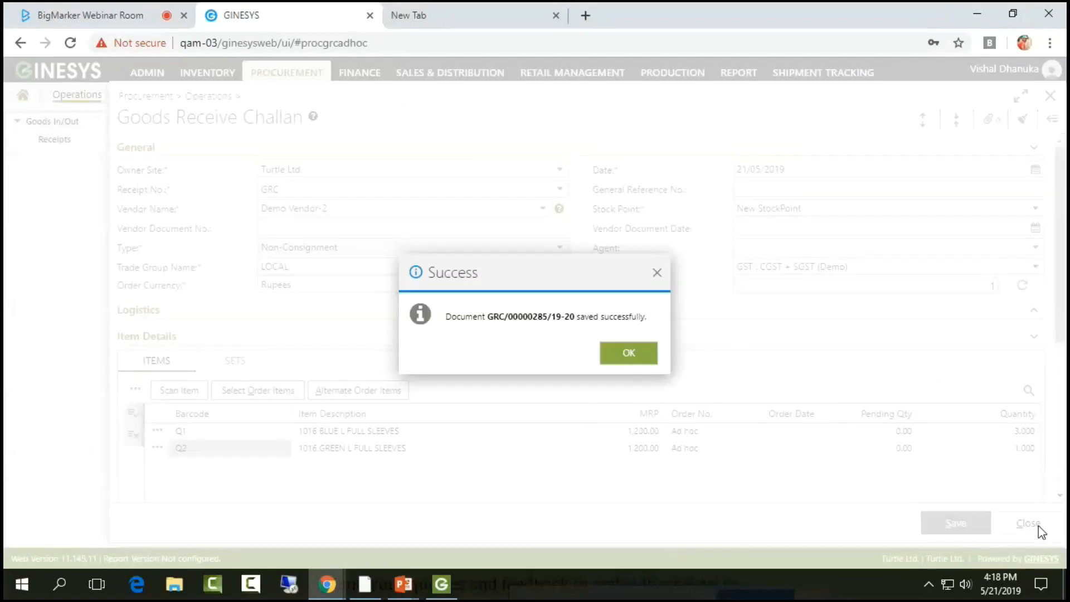
click(629, 356)
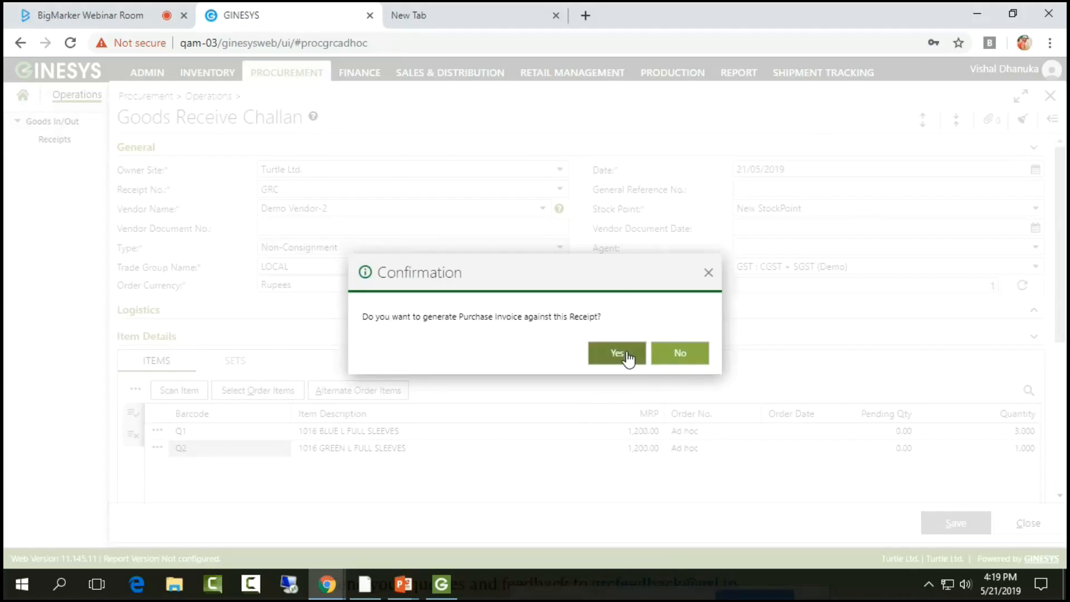
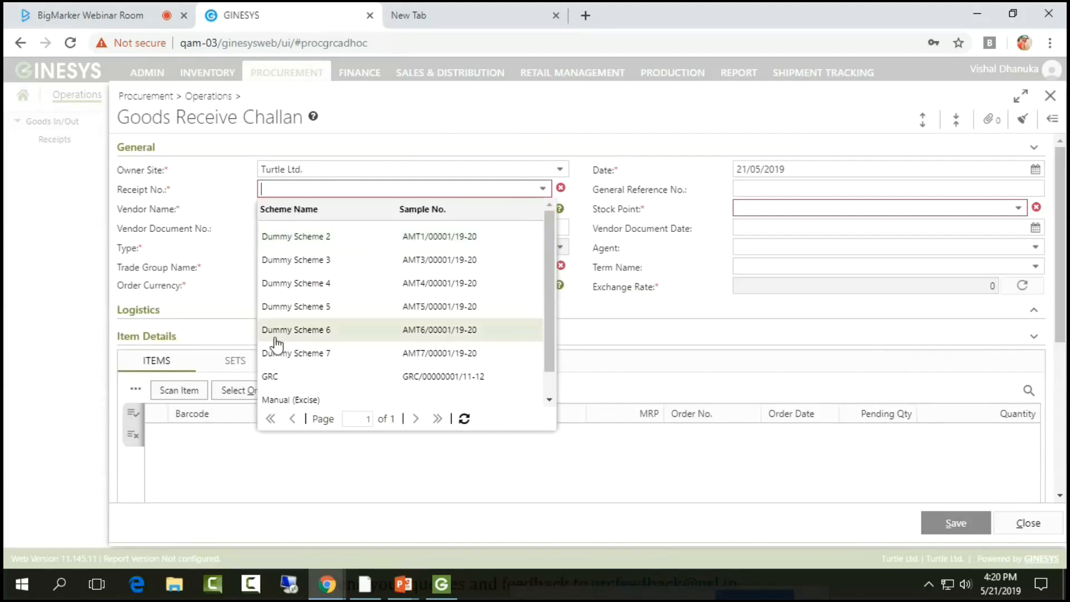
- Fill a new challan's header with receipt scheme GRC and vendor Demo Vendor-2, and try to start item scanning
click(269, 377)
click(544, 209)
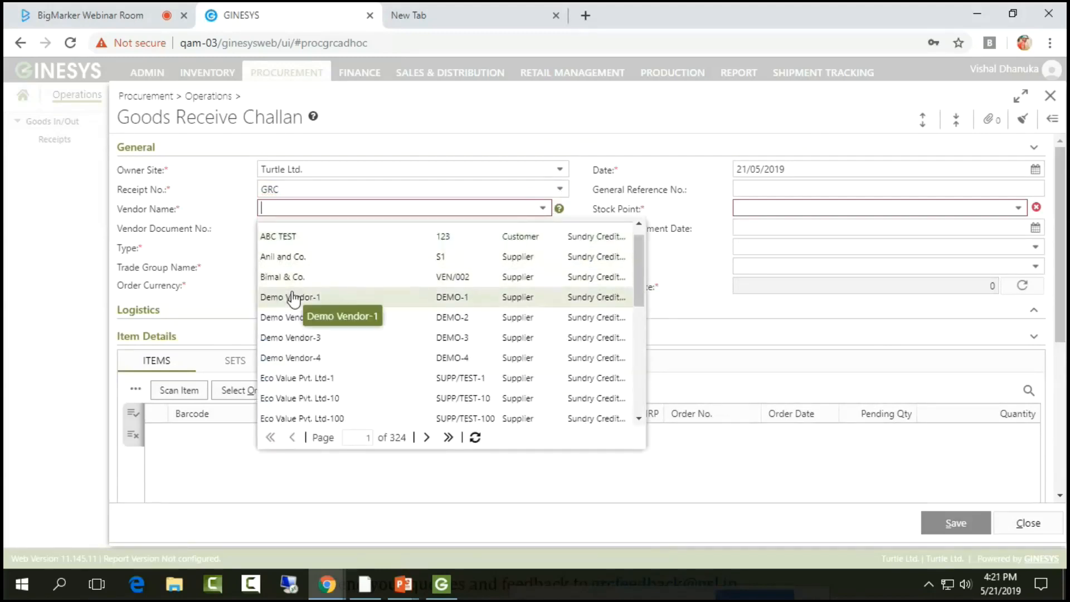
click(311, 323)
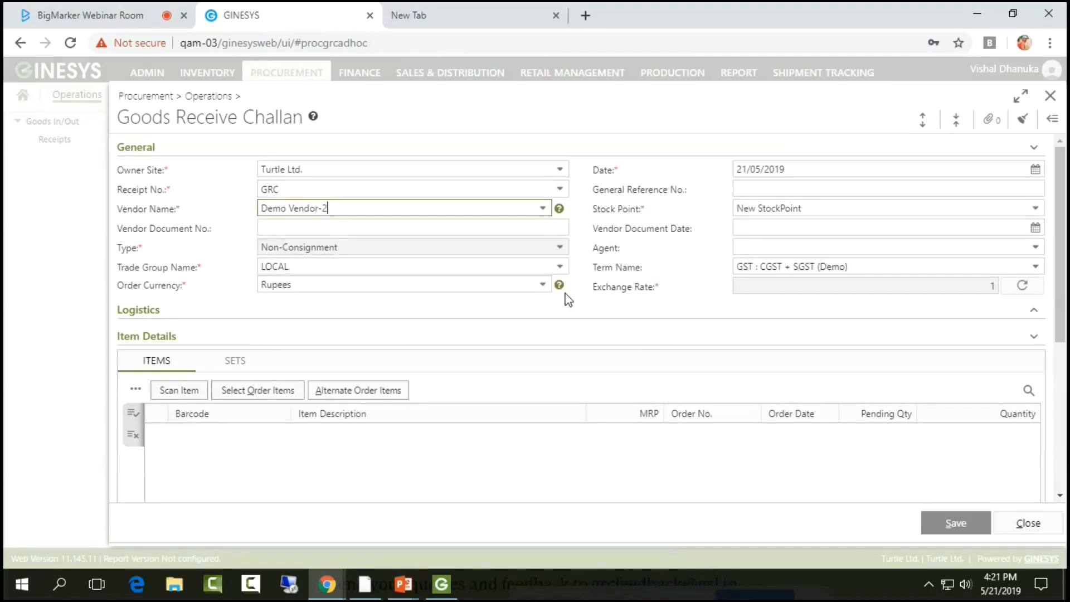
click(184, 389)
click(597, 366)
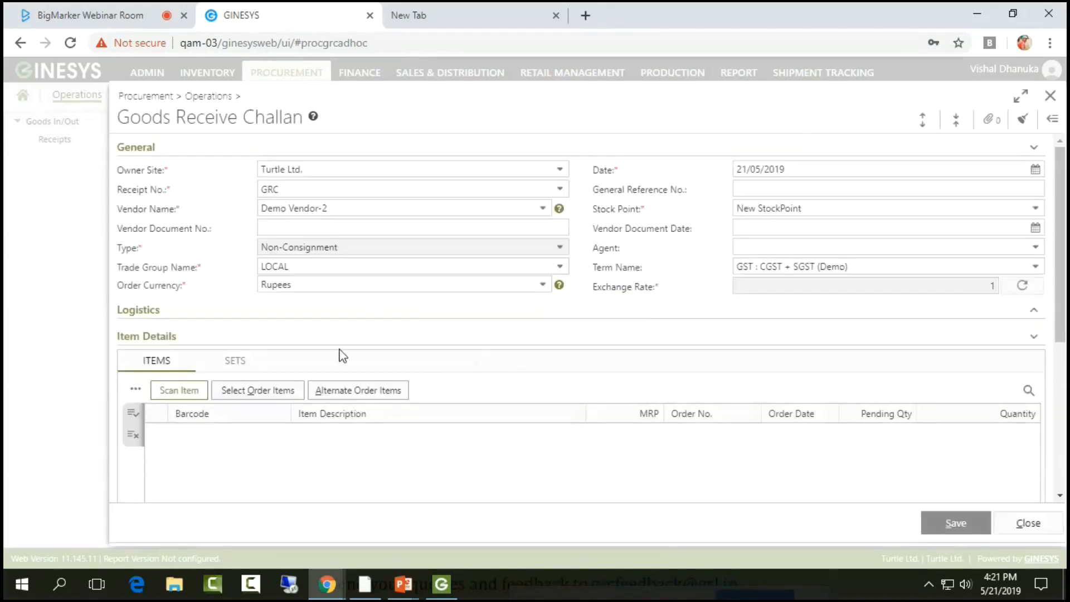
- Expand the logistics section, link logistic number 17 and set its logistic quantity to 2
click(256, 317)
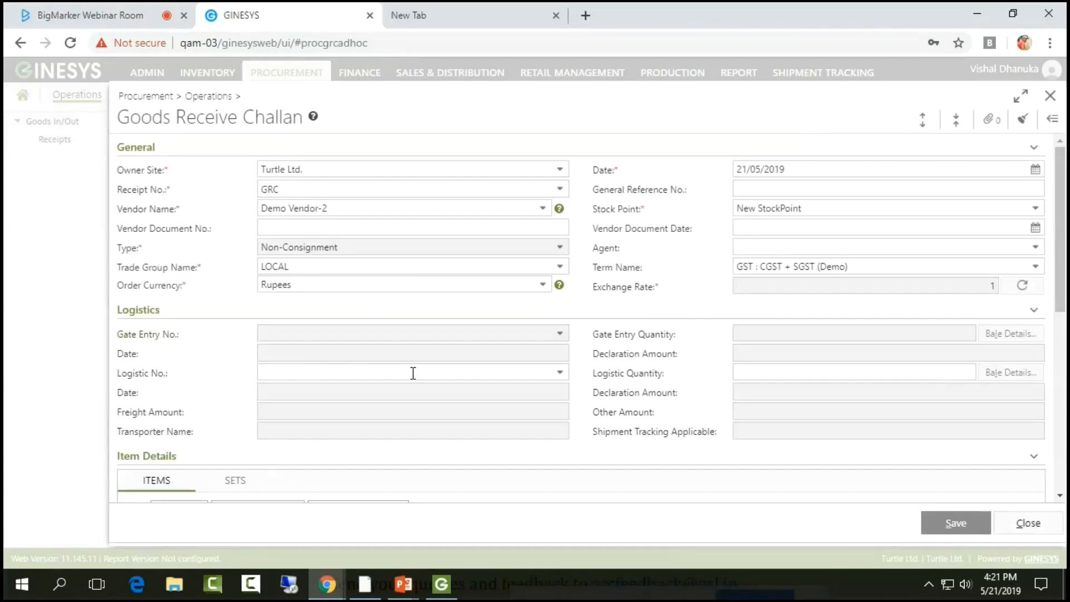
click(559, 372)
click(294, 417)
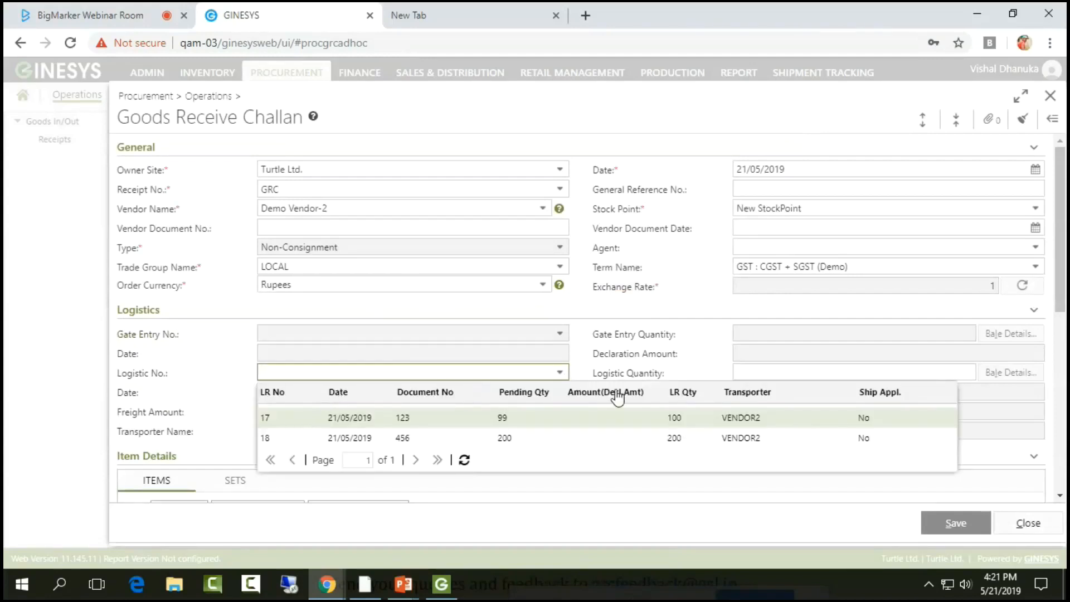
click(949, 372)
double_click(965, 372)
text(2)
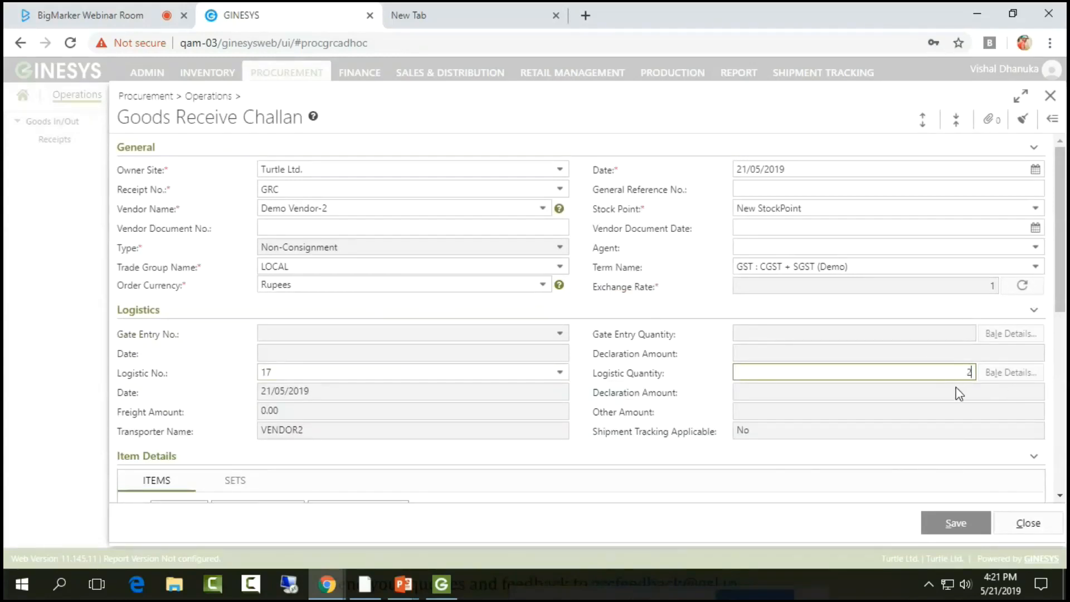
click(179, 429)
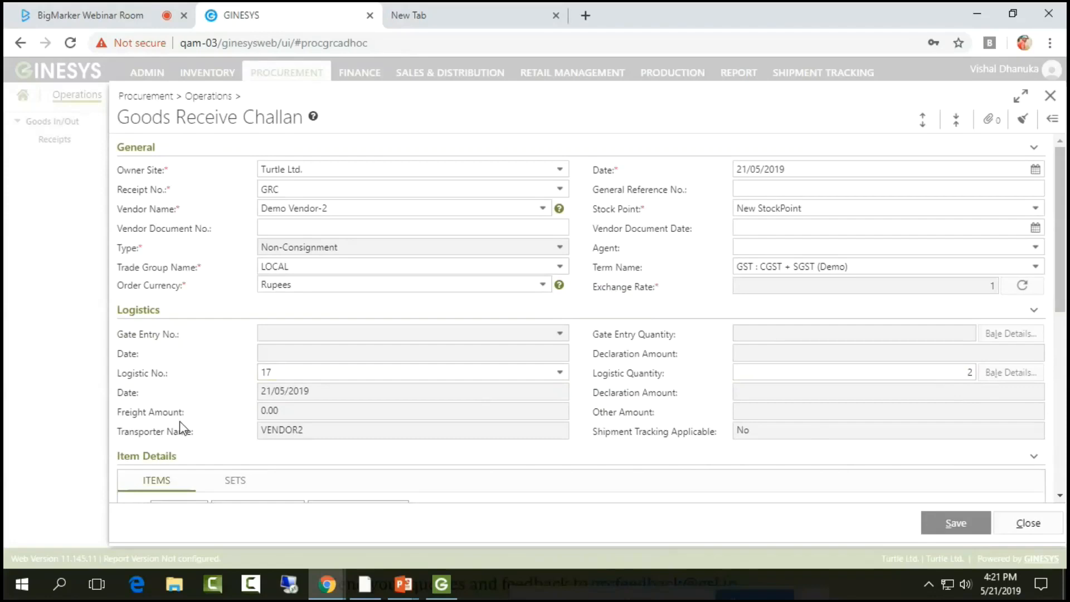
- Collapse the logistics section, scan barcodes Q1, Q2, Q3 and Q4 in automatic mode and close the scanner
click(344, 312)
click(180, 390)
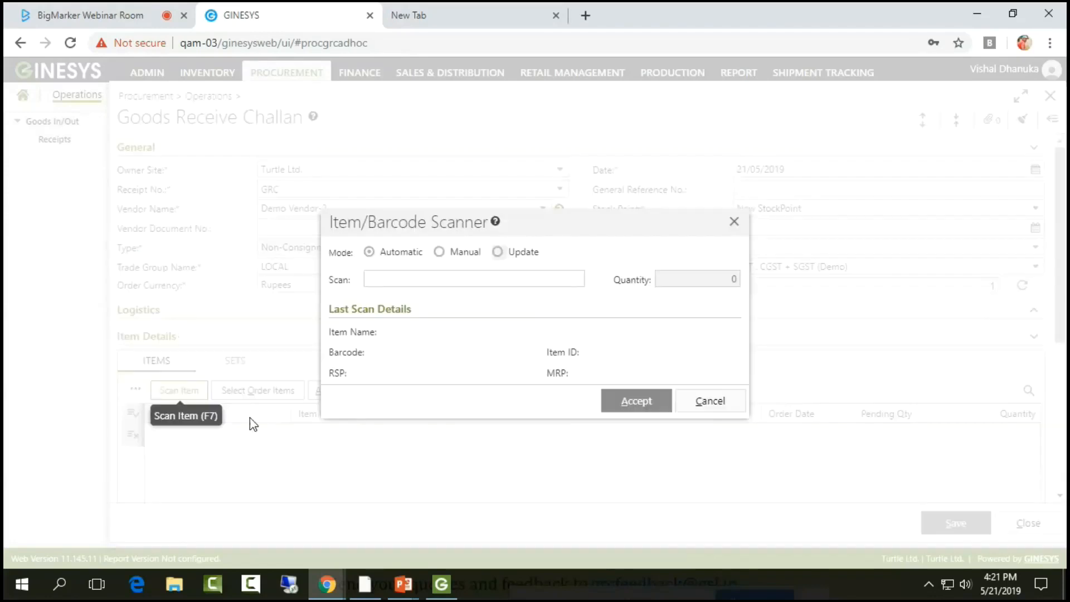
click(440, 286)
text(q1)
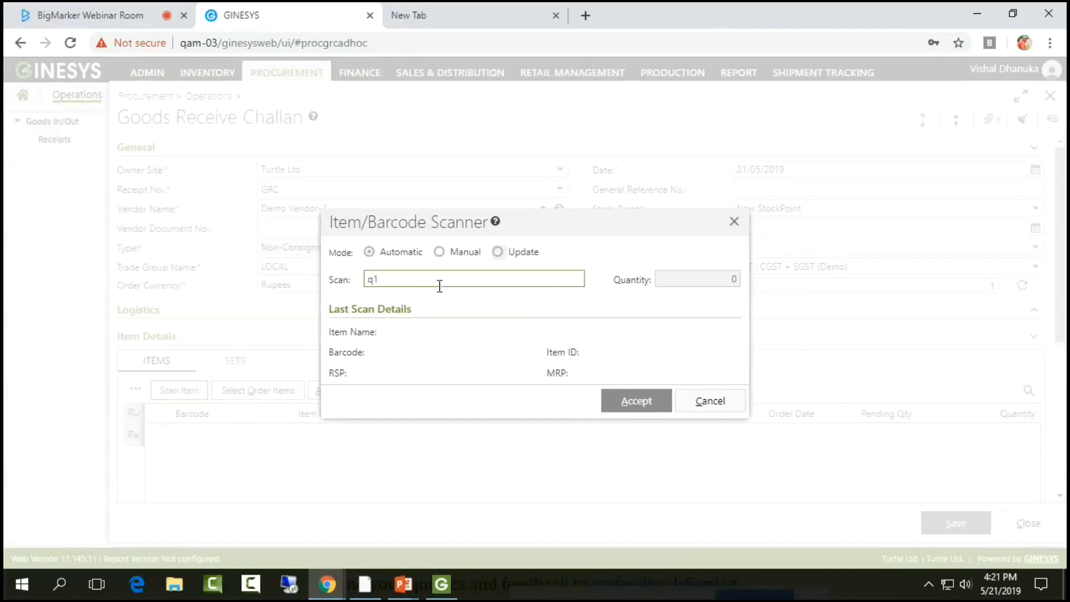
key(Return)
text(q2)
key(Return)
text(q3)
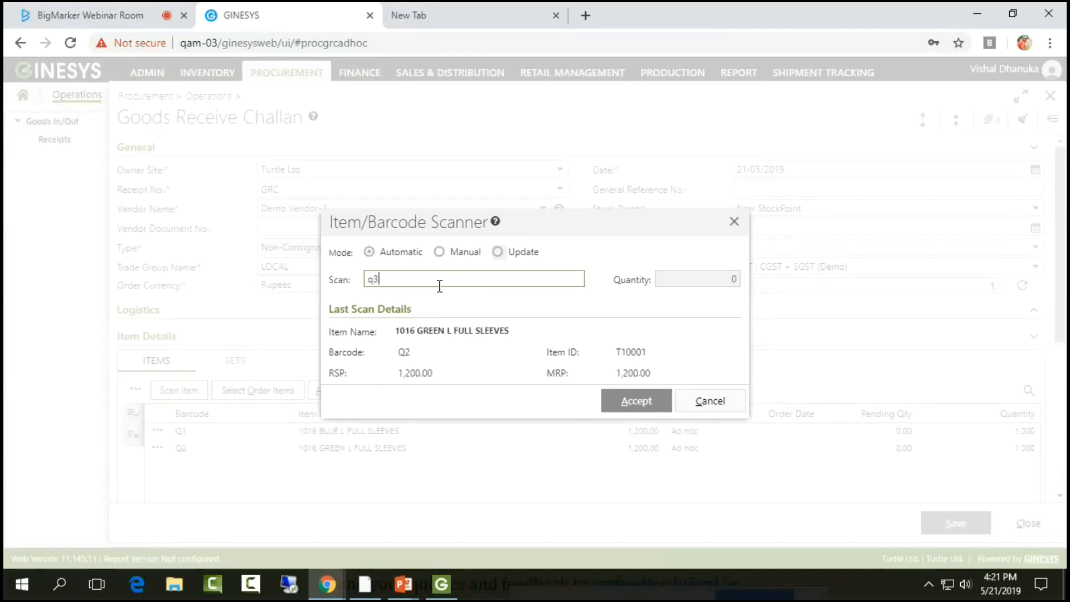
key(Return)
text(q4)
key(Return)
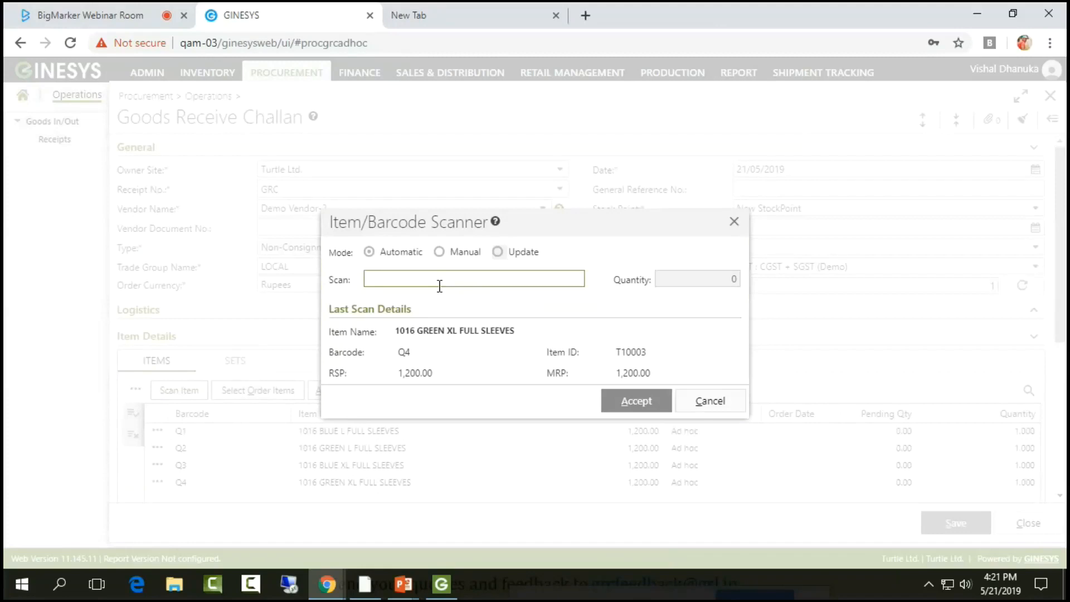
key(Escape)
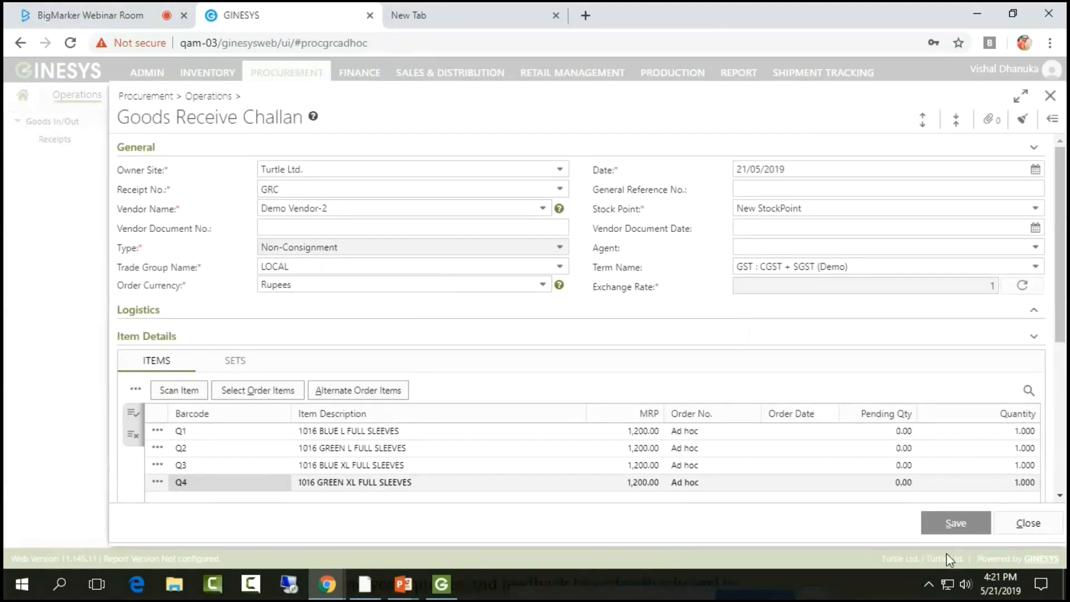
- Save the four-item challan with charges calculated automatically from its term and acknowledge the save
click(957, 524)
click(612, 367)
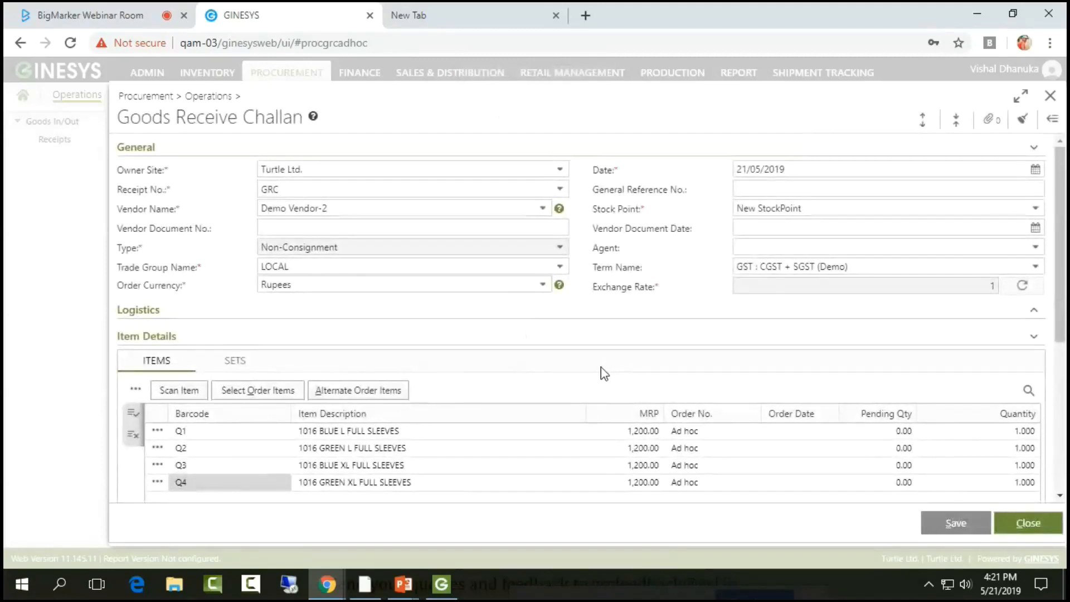
click(625, 359)
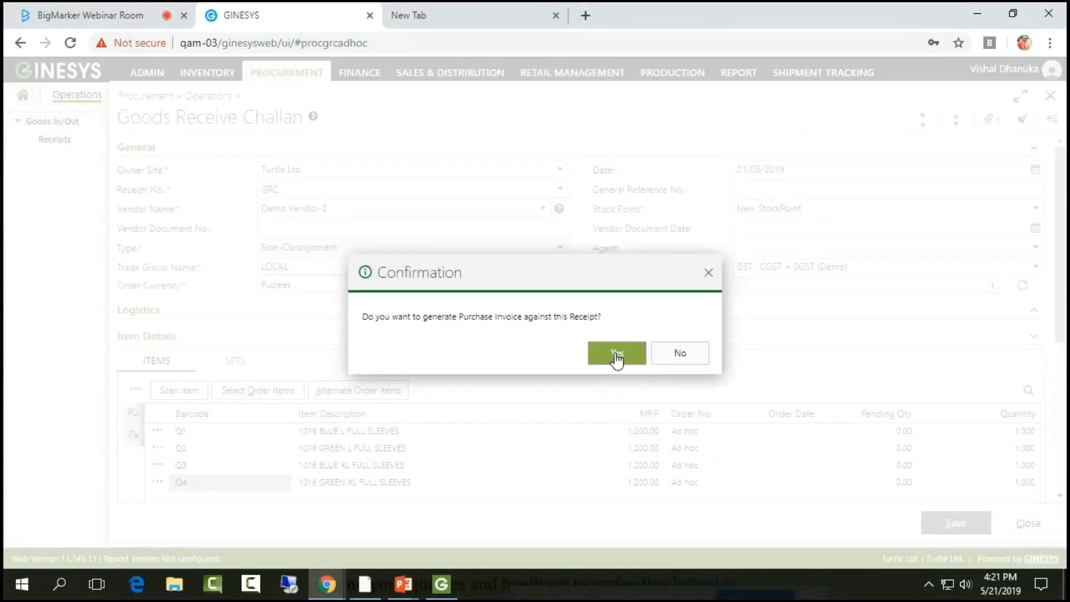
- Agree to generate a purchase invoice against the receipt and review the available invoice schemes and reference sites
click(616, 357)
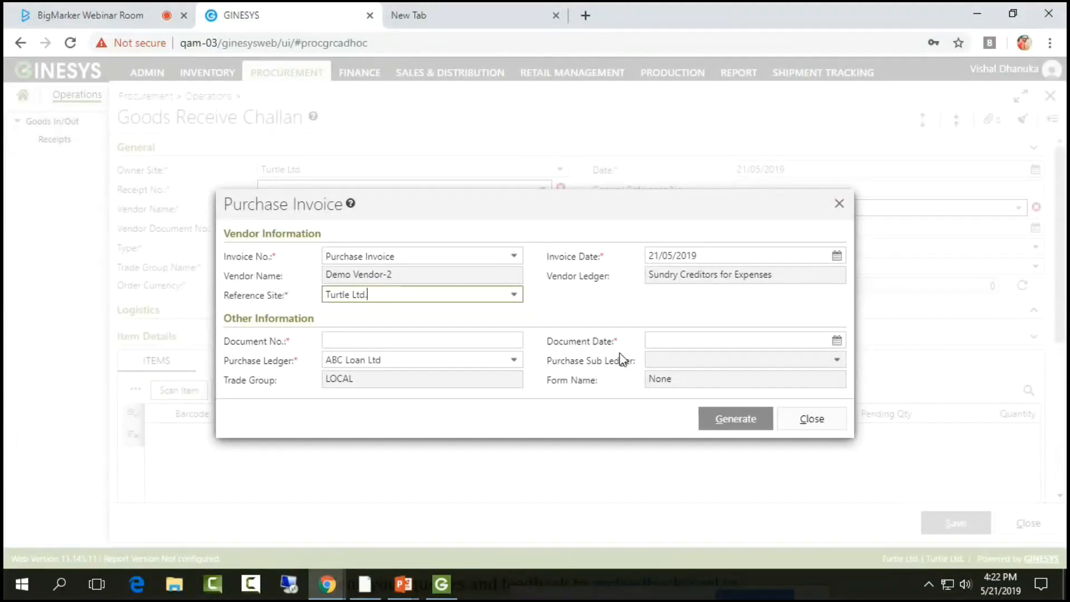
click(514, 256)
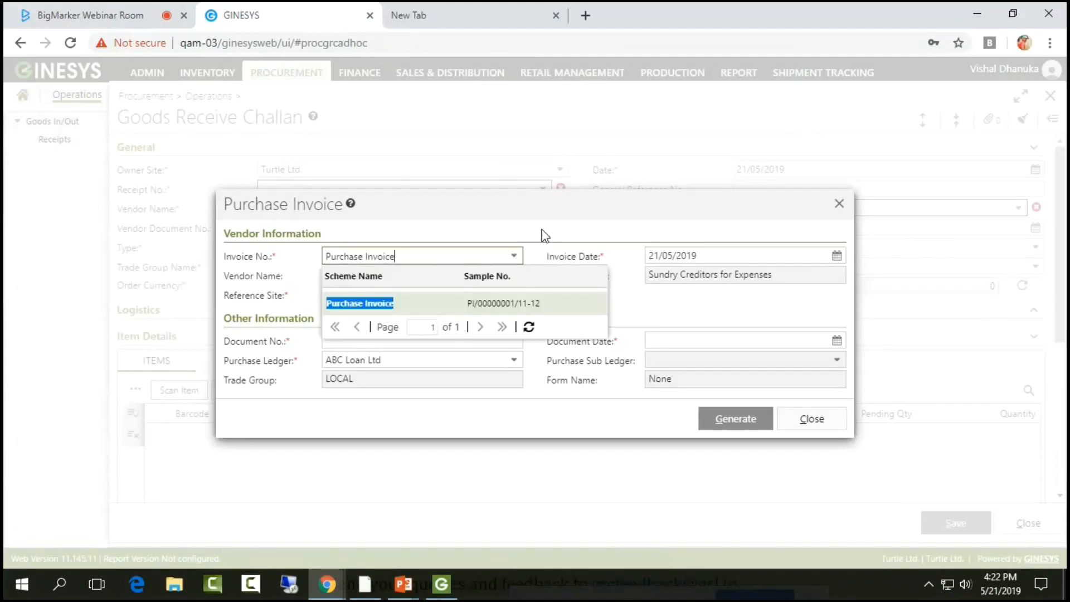
click(560, 215)
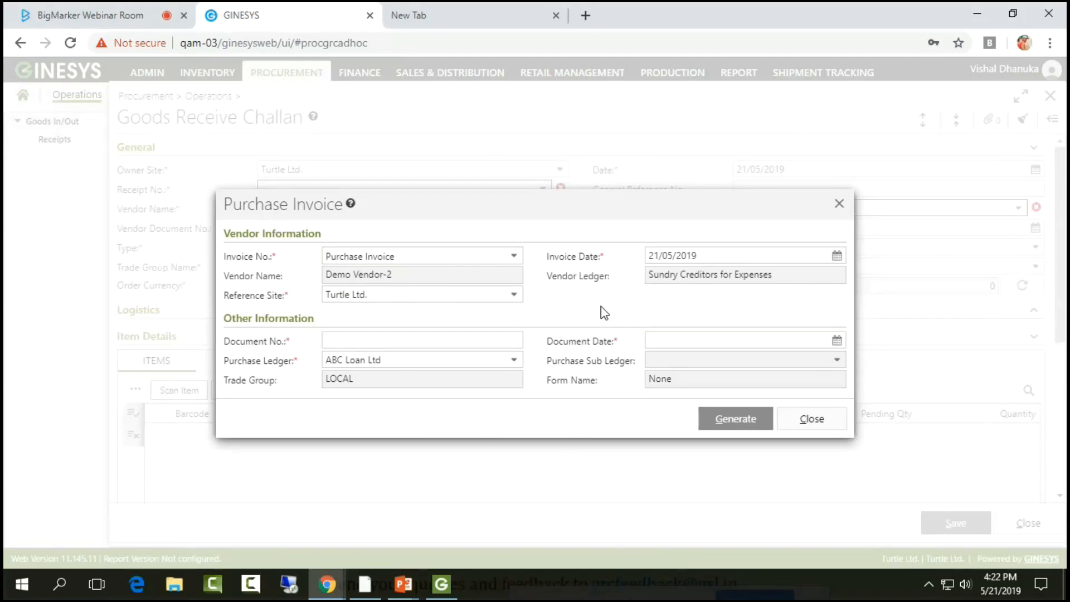
click(514, 299)
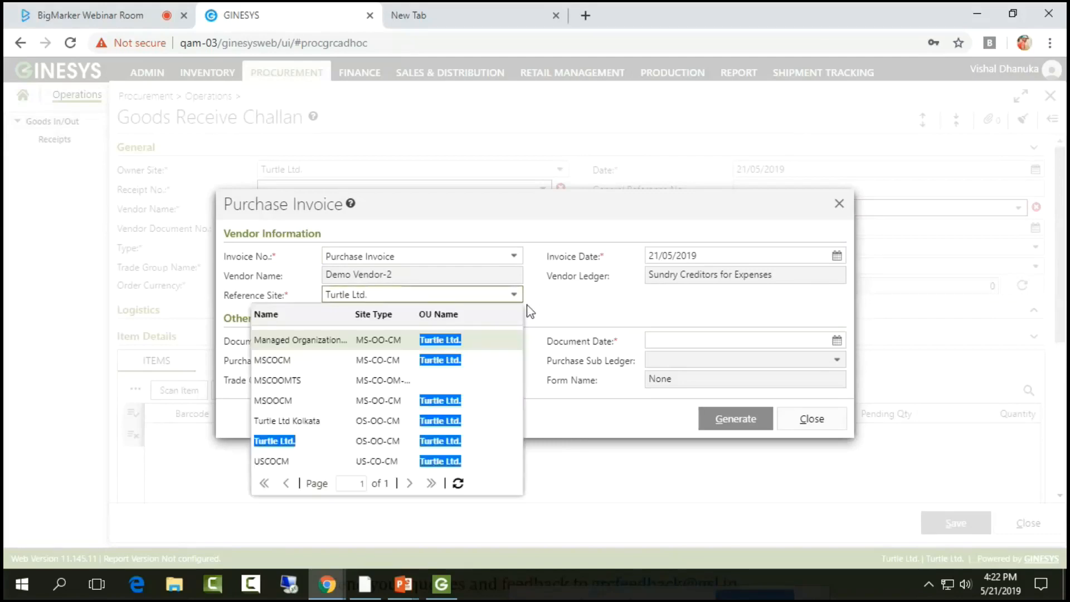
click(608, 317)
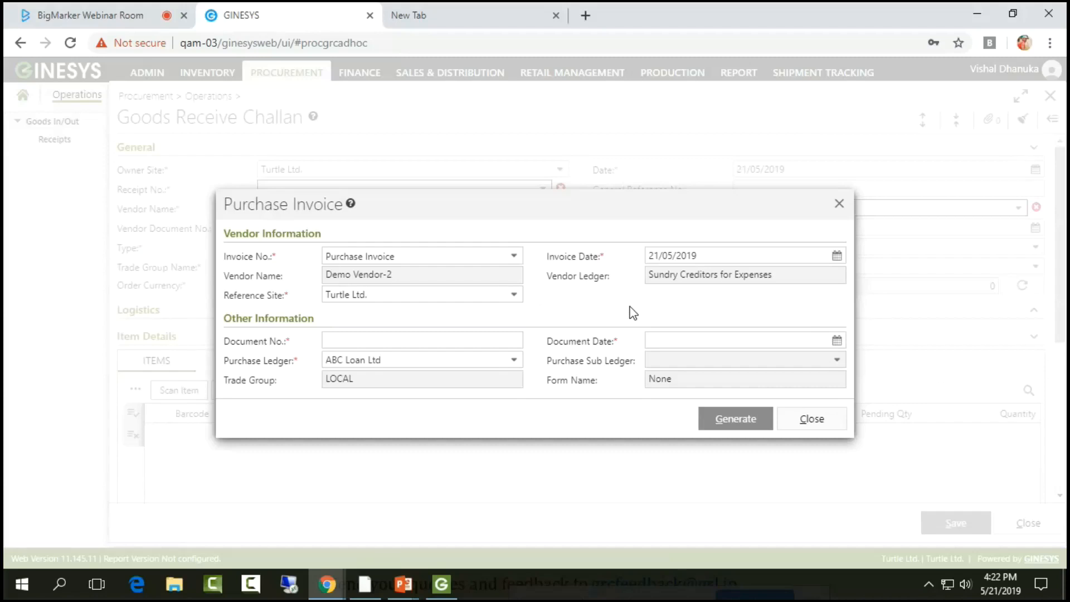
- Enter document number 123 and document date 21/05/2019, and try to generate the purchase invoice with ledger ABC Loan Ltd
click(366, 339)
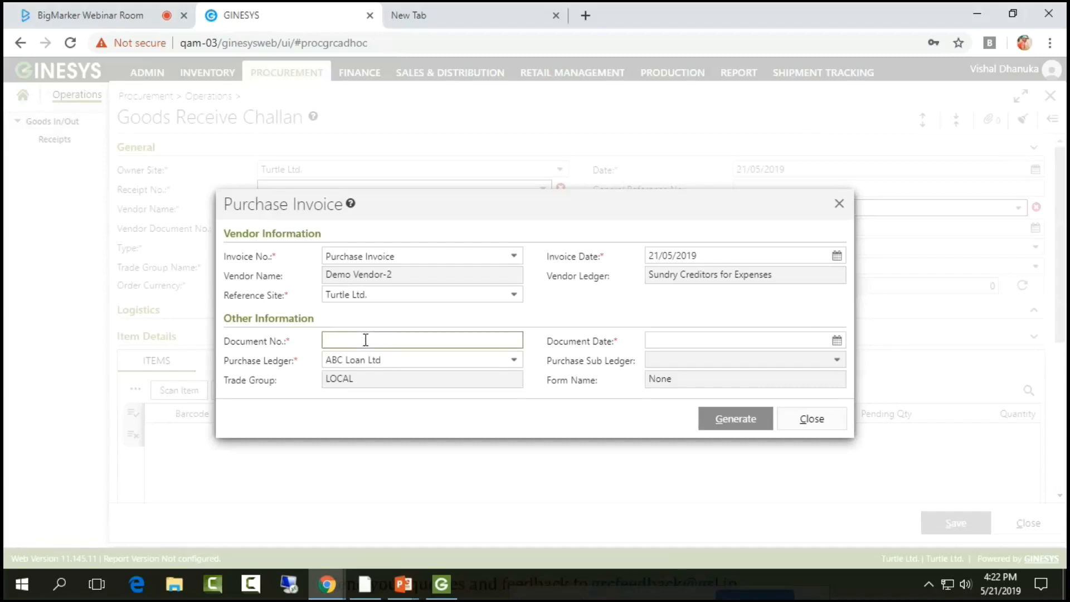
text(123)
key(Tab)
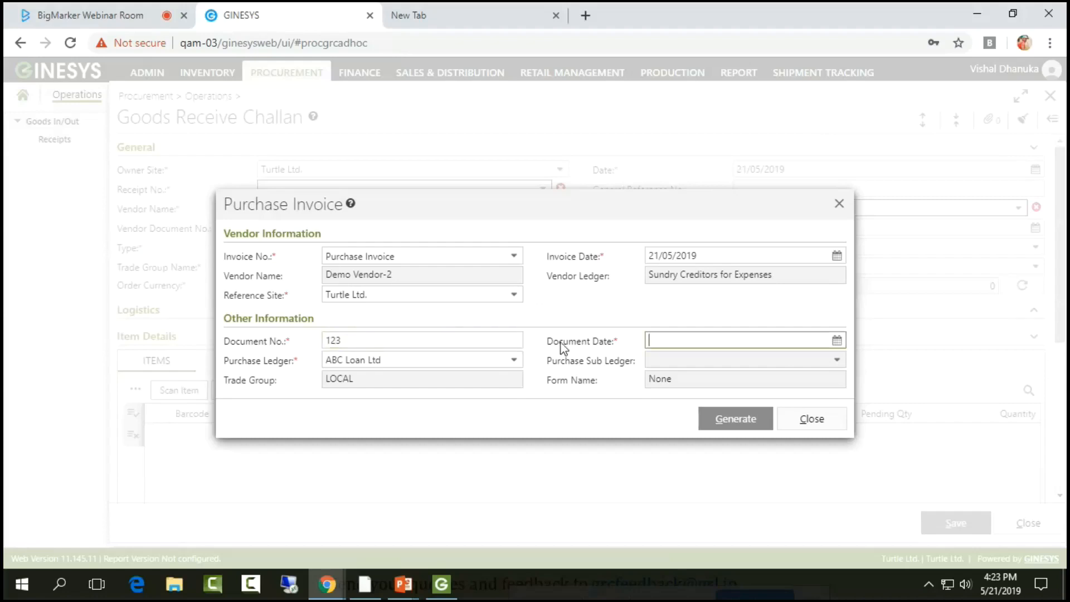
click(834, 345)
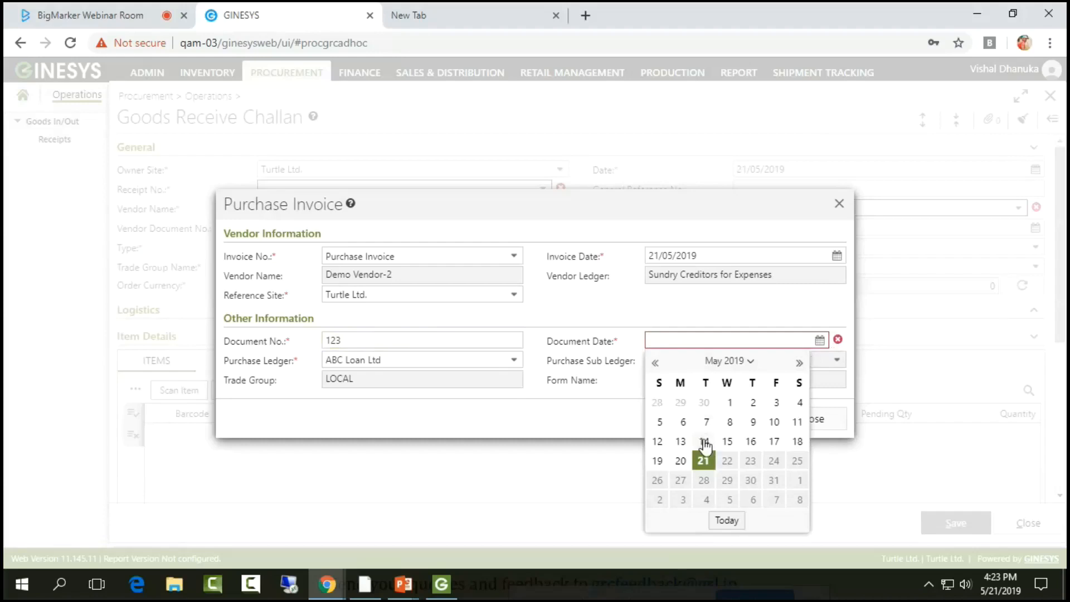
click(703, 463)
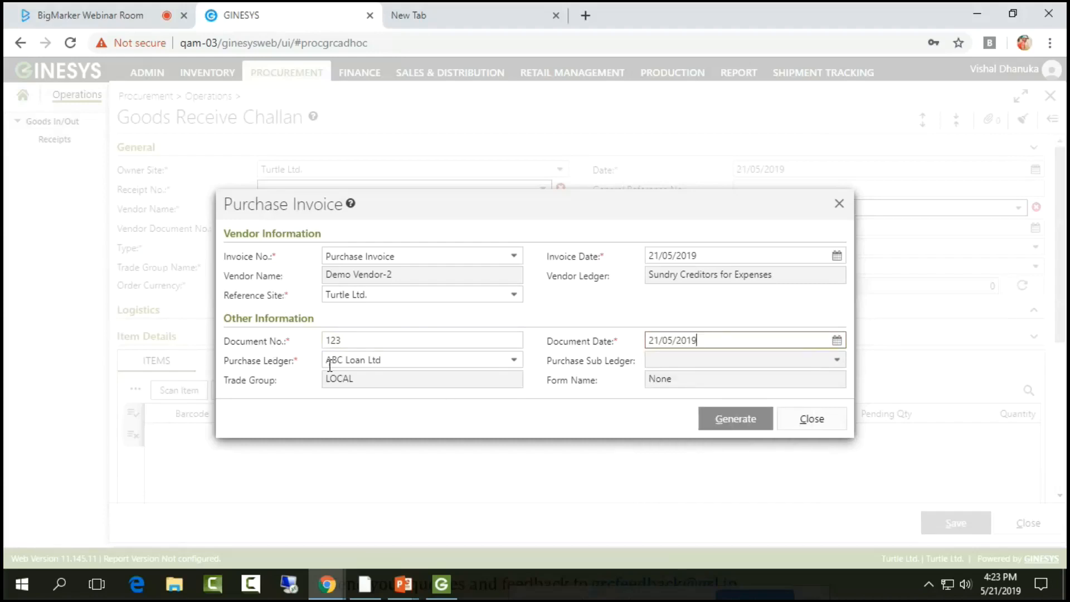
click(736, 426)
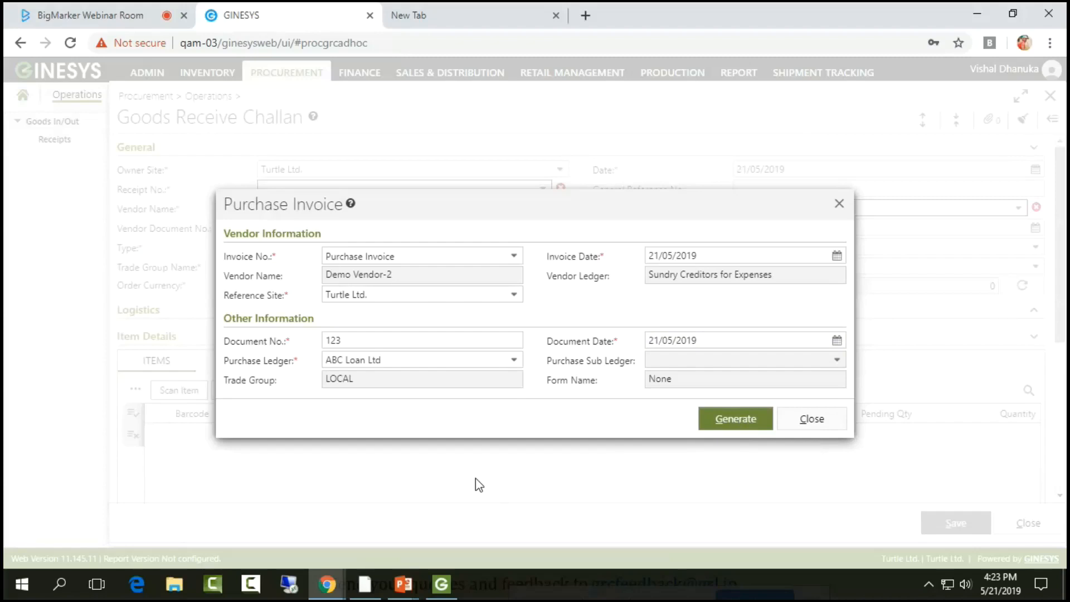
key(ctrl+alt+g)
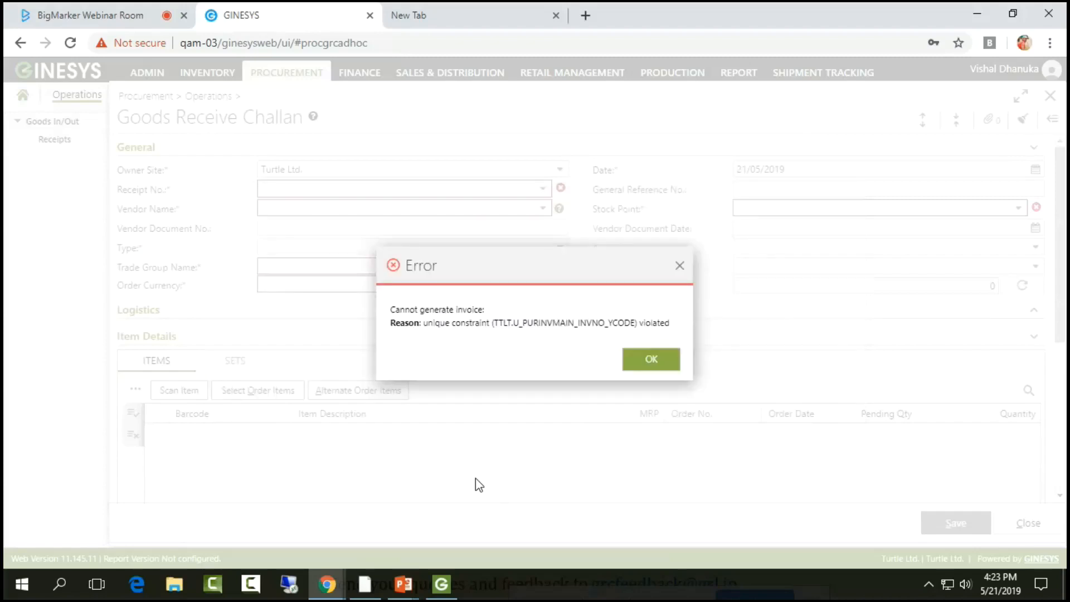
click(654, 362)
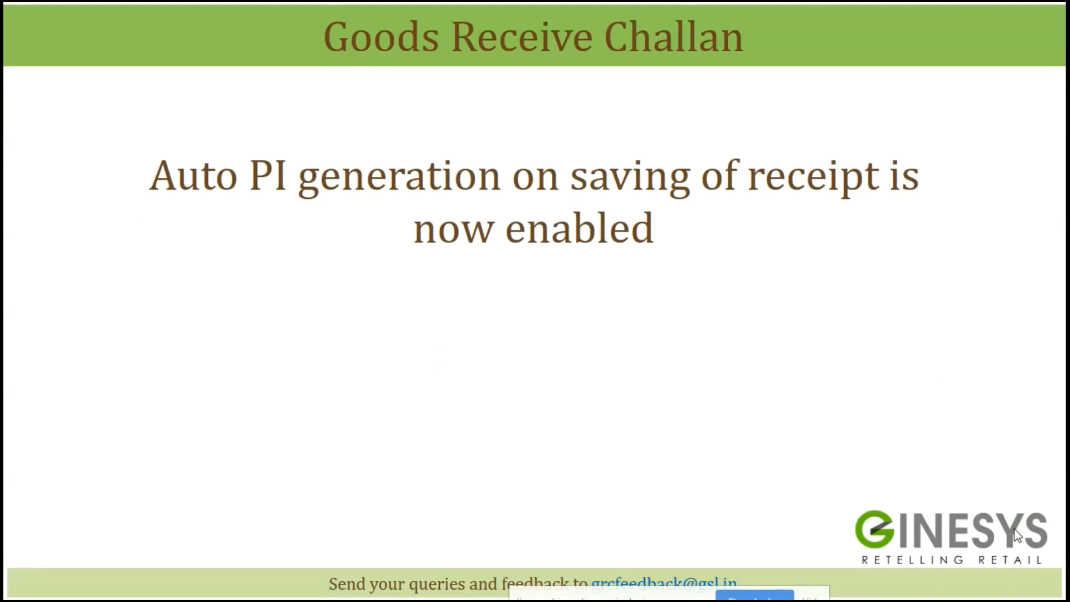
- Advance the presentation to the entry mode slide, switch back to Ginesys and close the blank challan form, discarding its changes
key(Right)
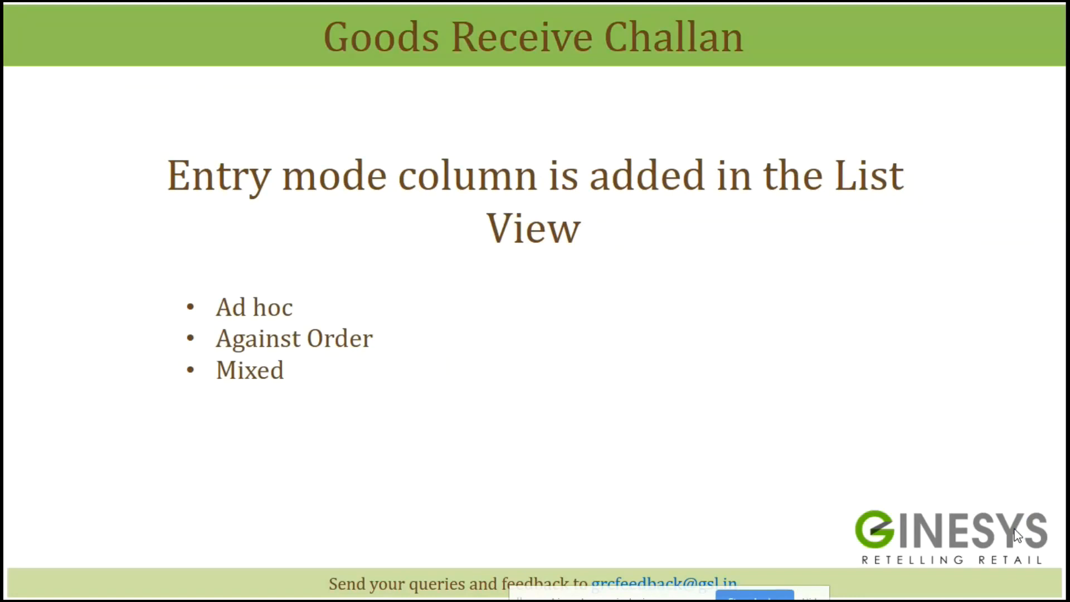
key(alt+Tab)
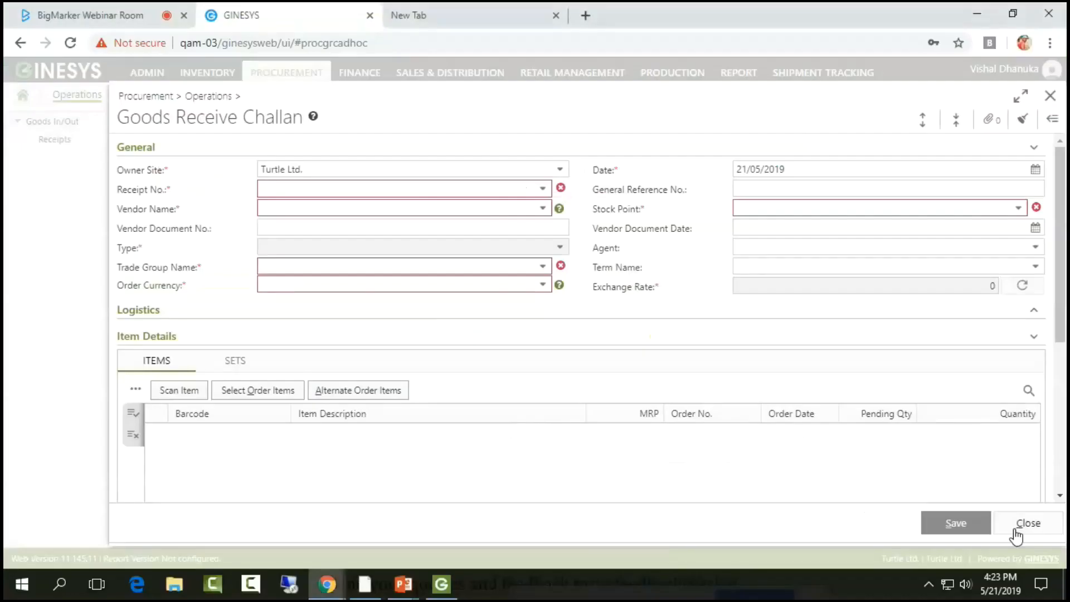
click(1013, 530)
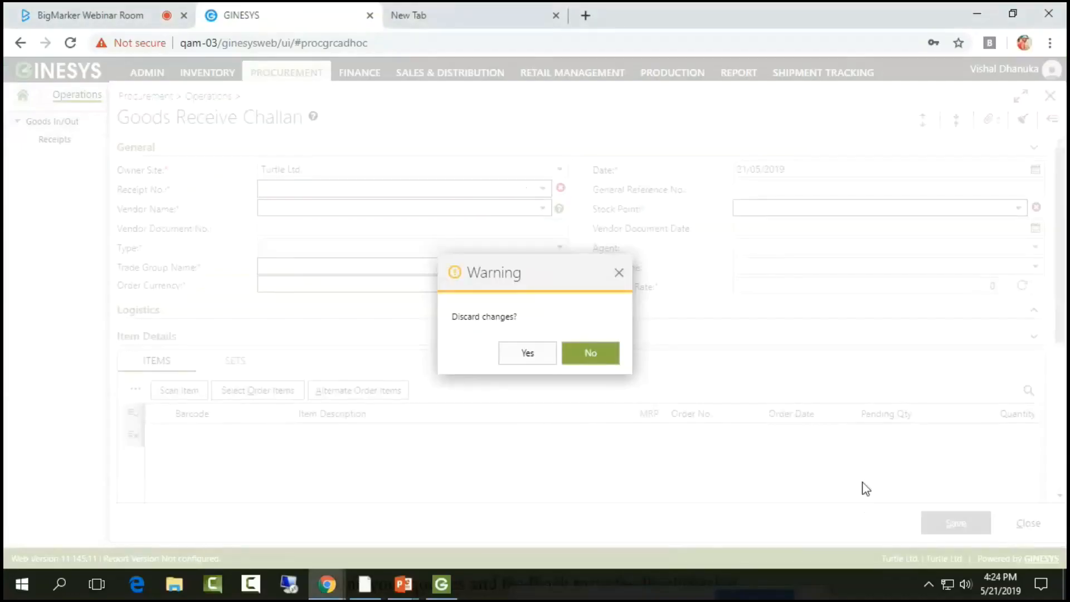
click(527, 356)
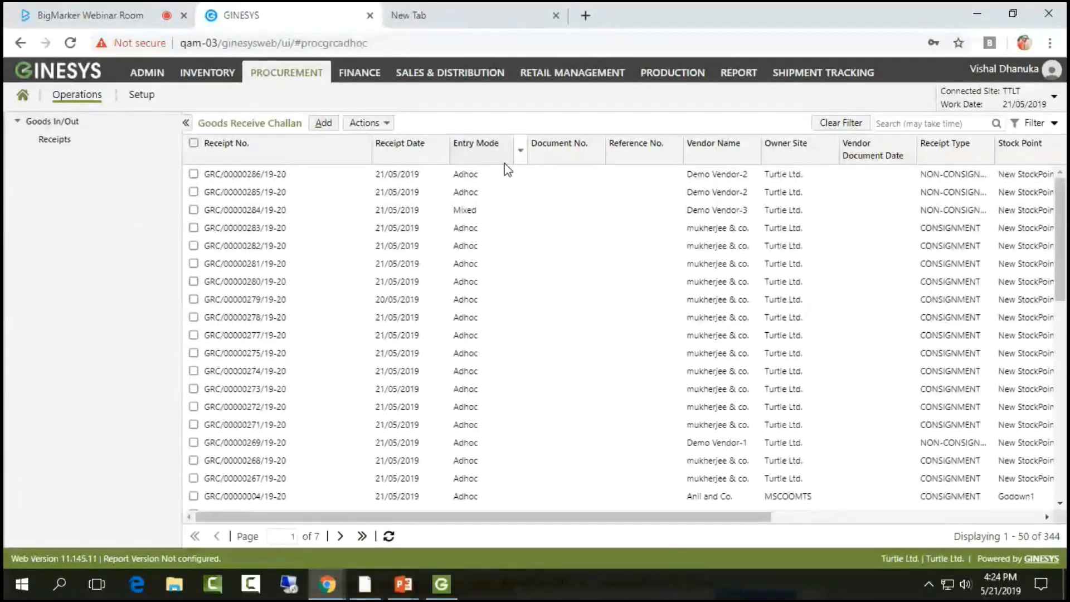
- Filter the challan list's Entry Mode column by Against Order, and replace that filter with Adhoc
click(519, 151)
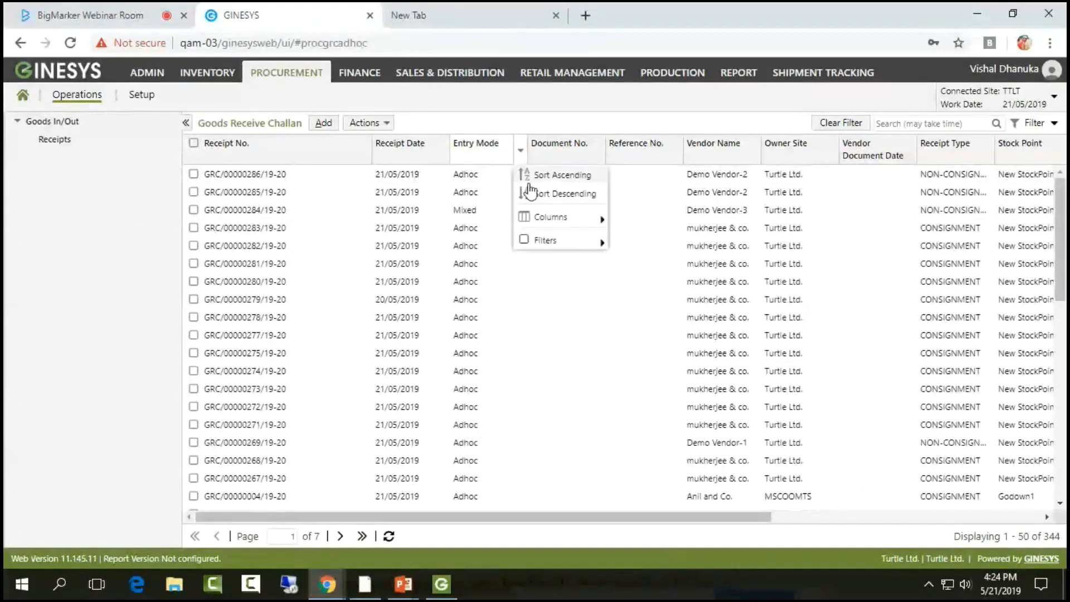
mouse_move(569, 240)
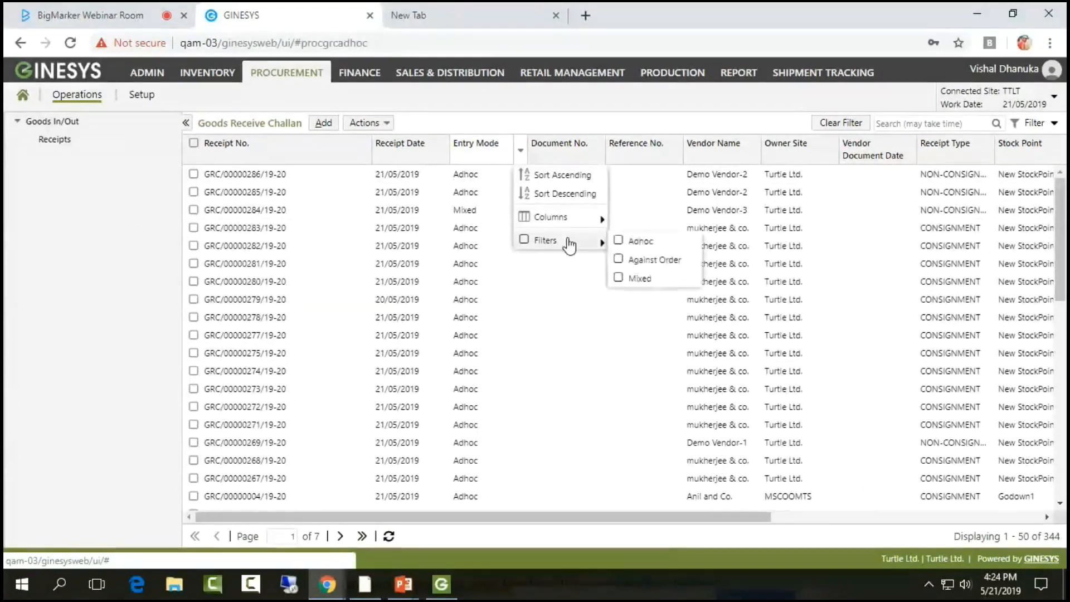
click(645, 272)
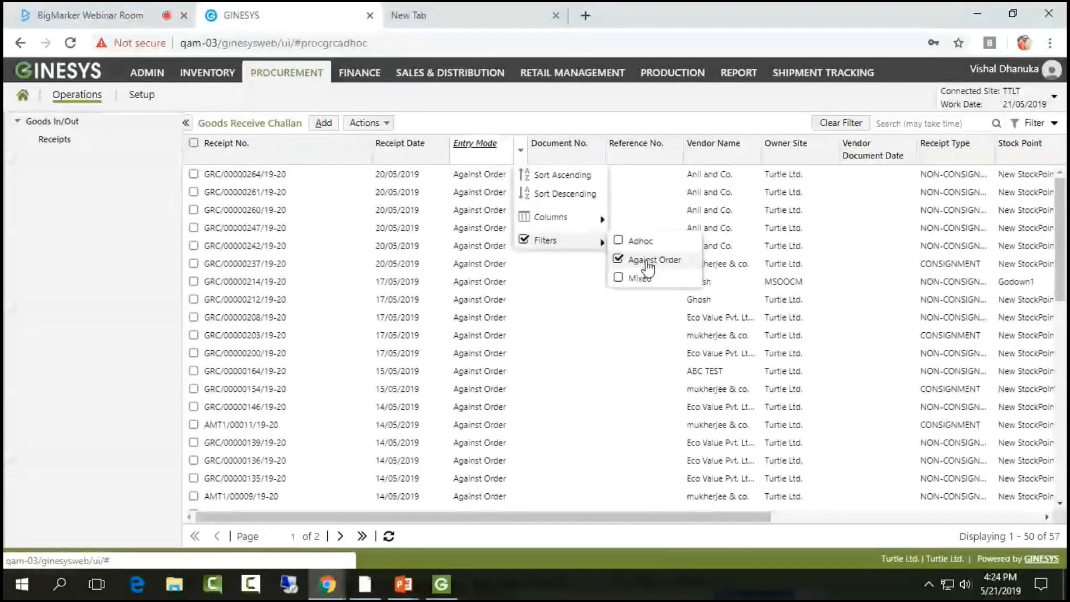
click(619, 260)
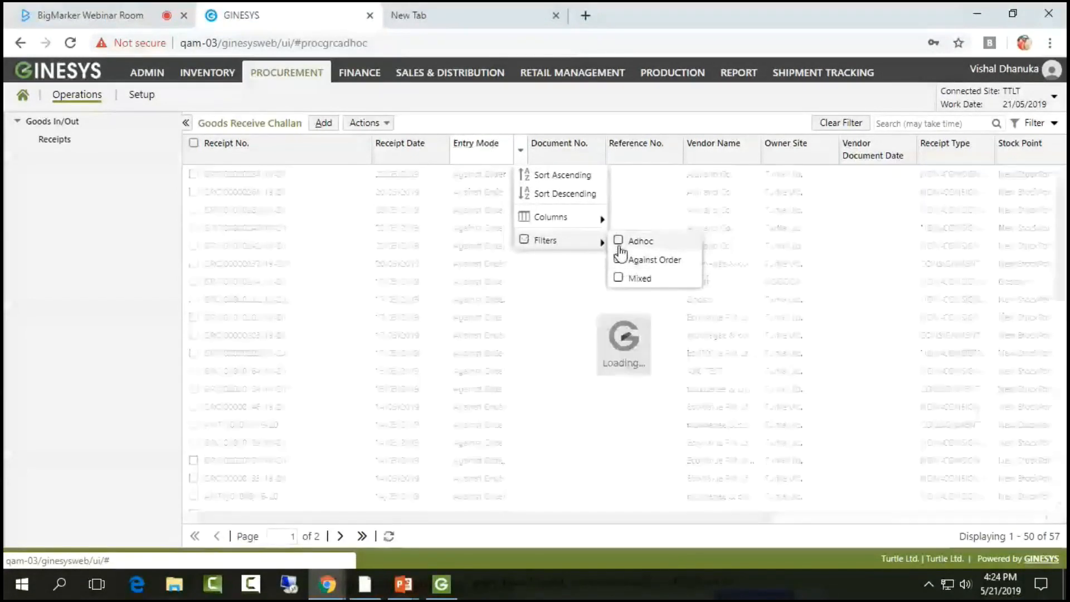
click(619, 243)
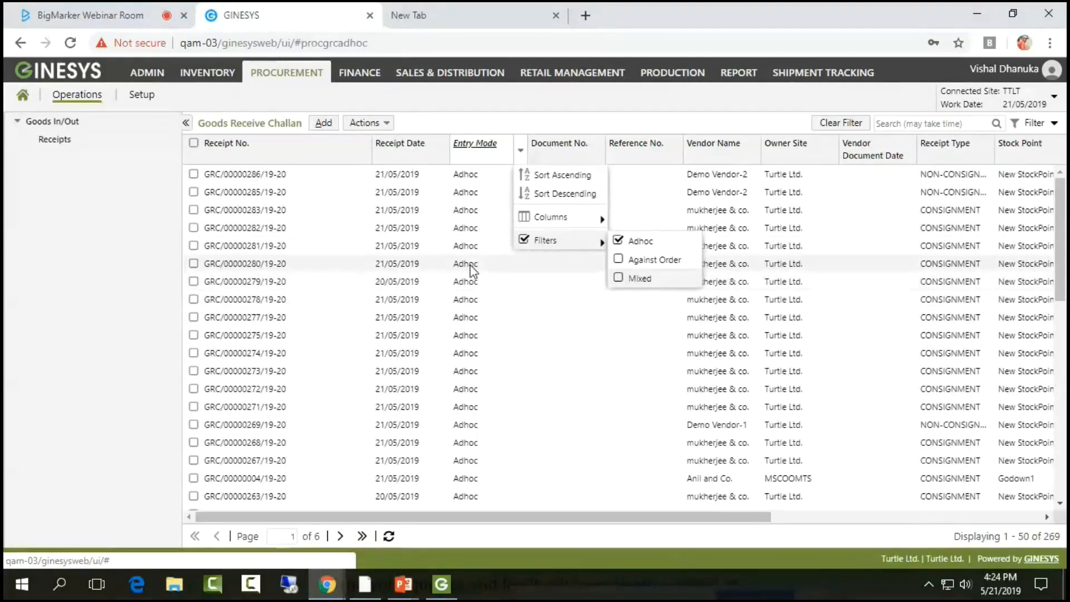
- Switch to the presentation, show the slide on the default last 7 days filter and return to Ginesys
key(alt+Tab)
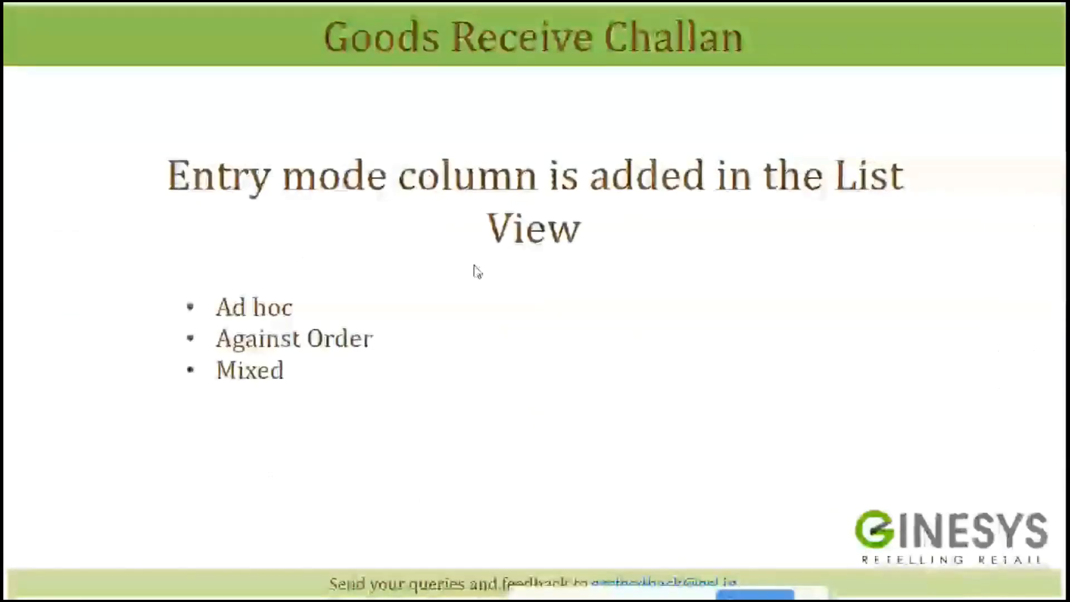
key(Right)
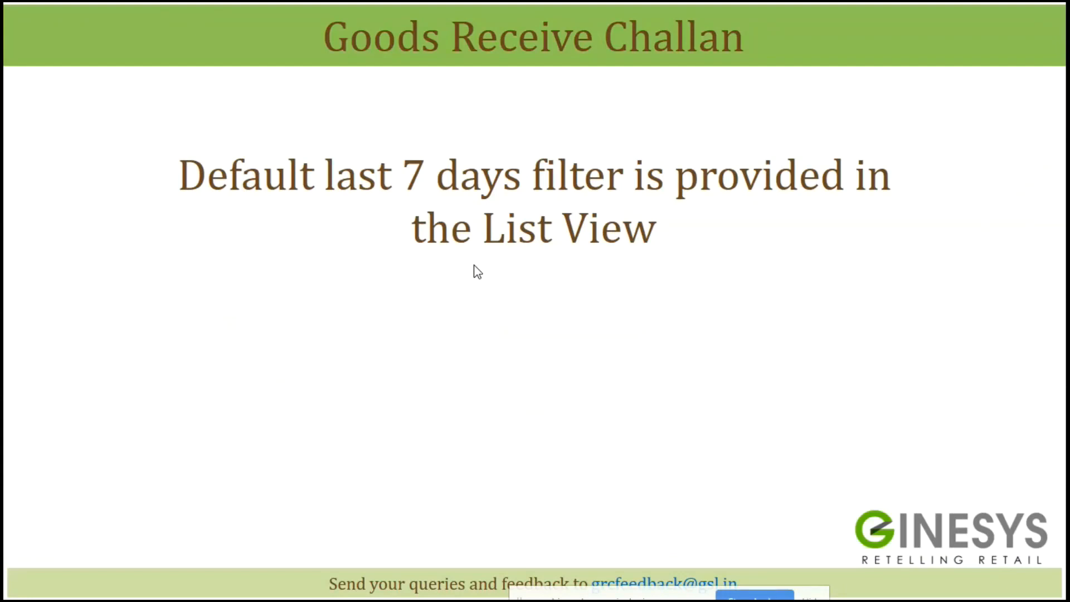
key(alt+Tab)
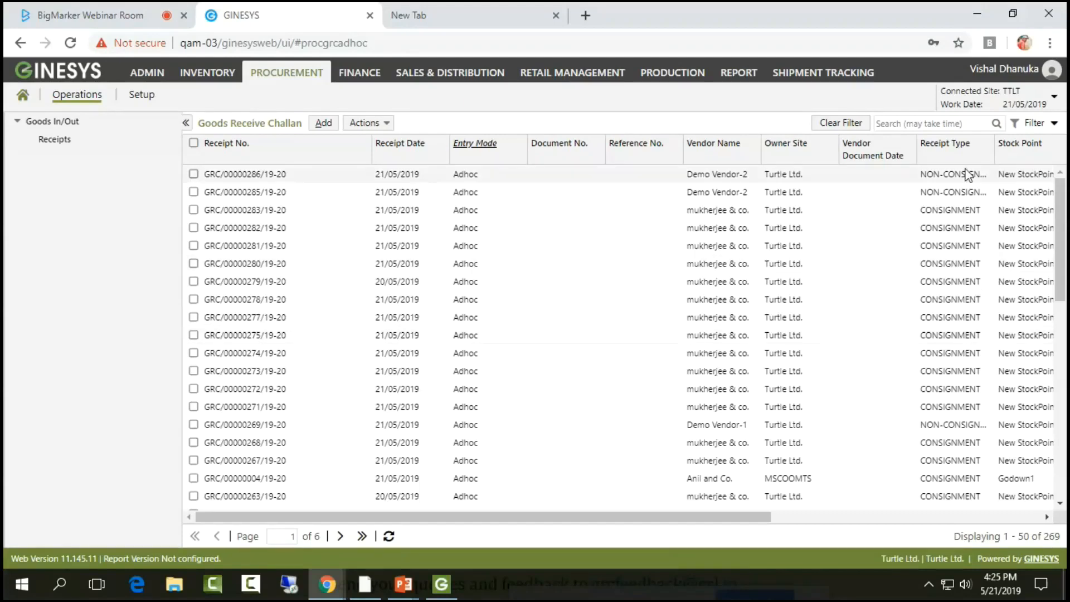
- Create a new list filter with the criterion Created On in the last 10 days
click(1059, 126)
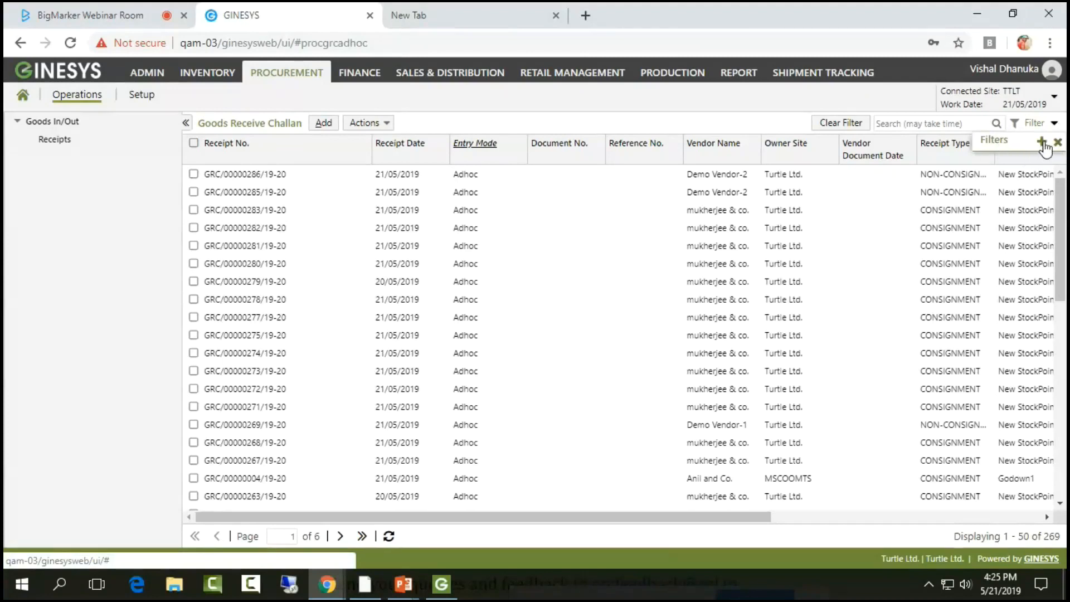
click(1042, 143)
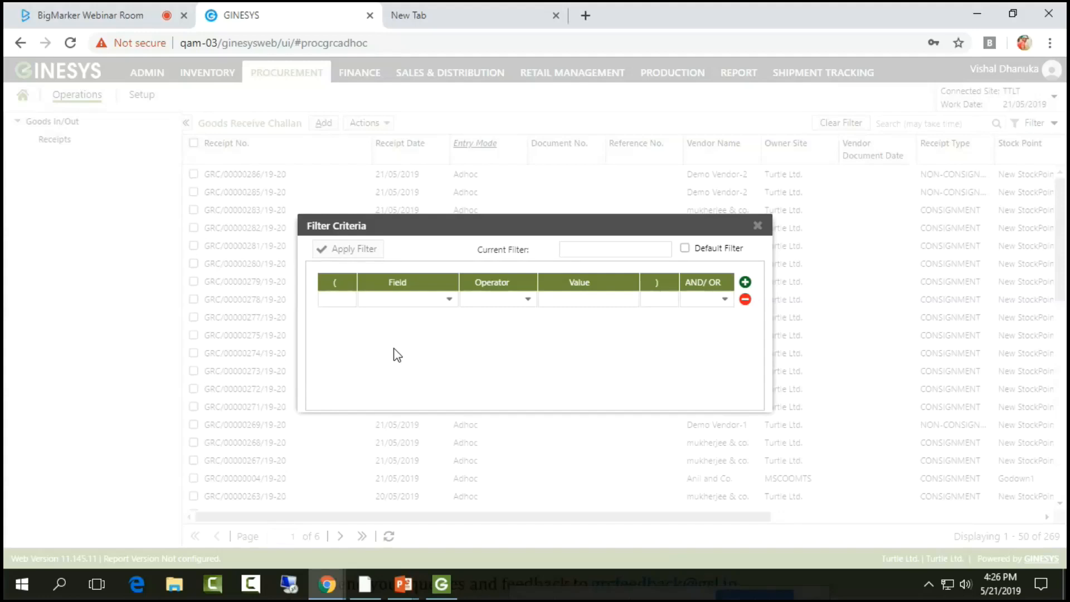
click(449, 302)
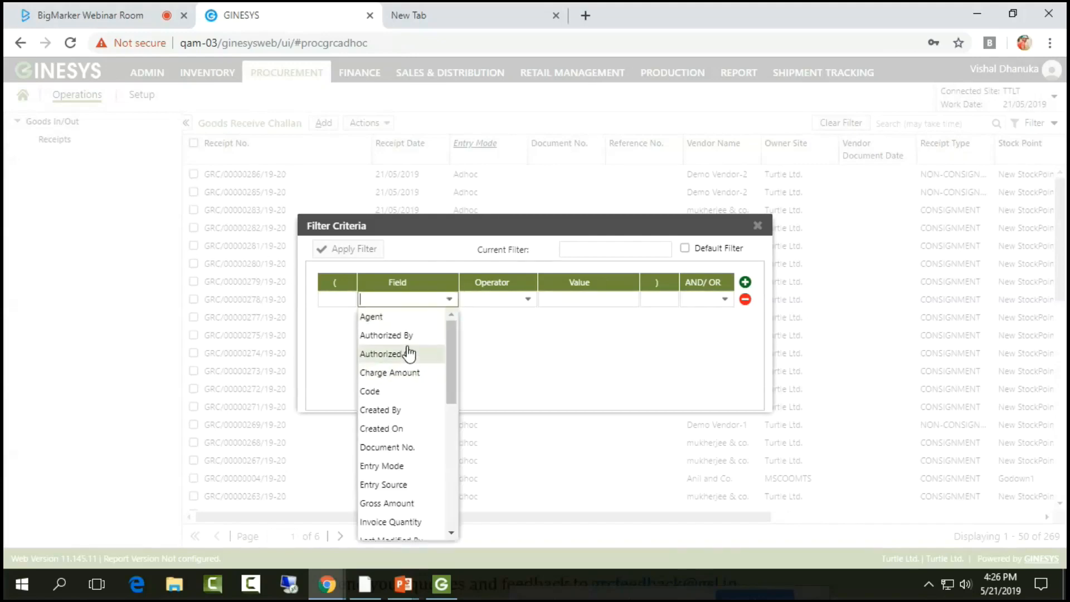
click(384, 428)
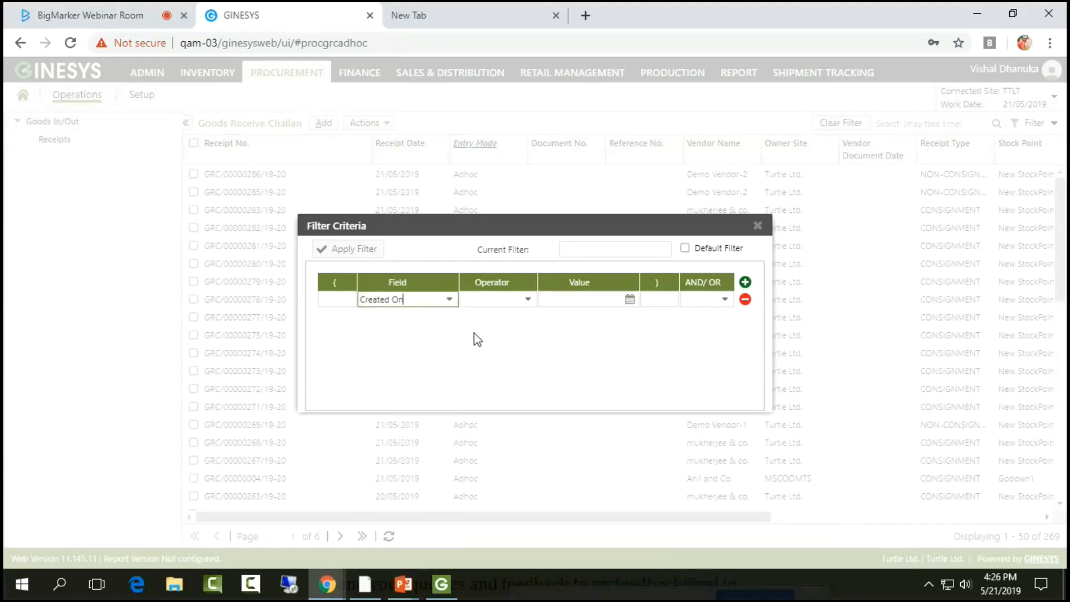
click(528, 300)
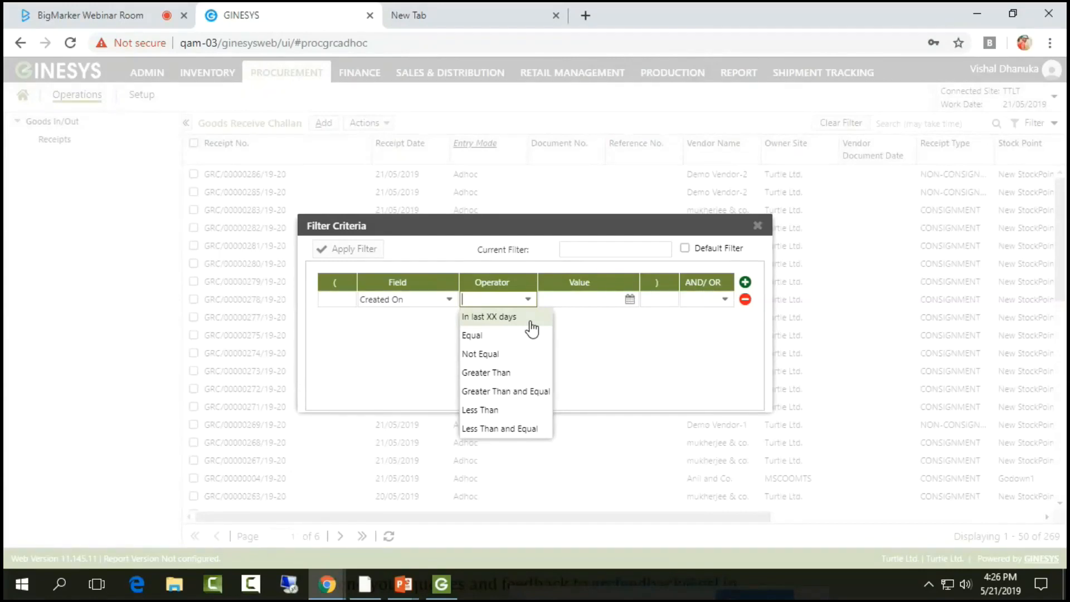
click(524, 319)
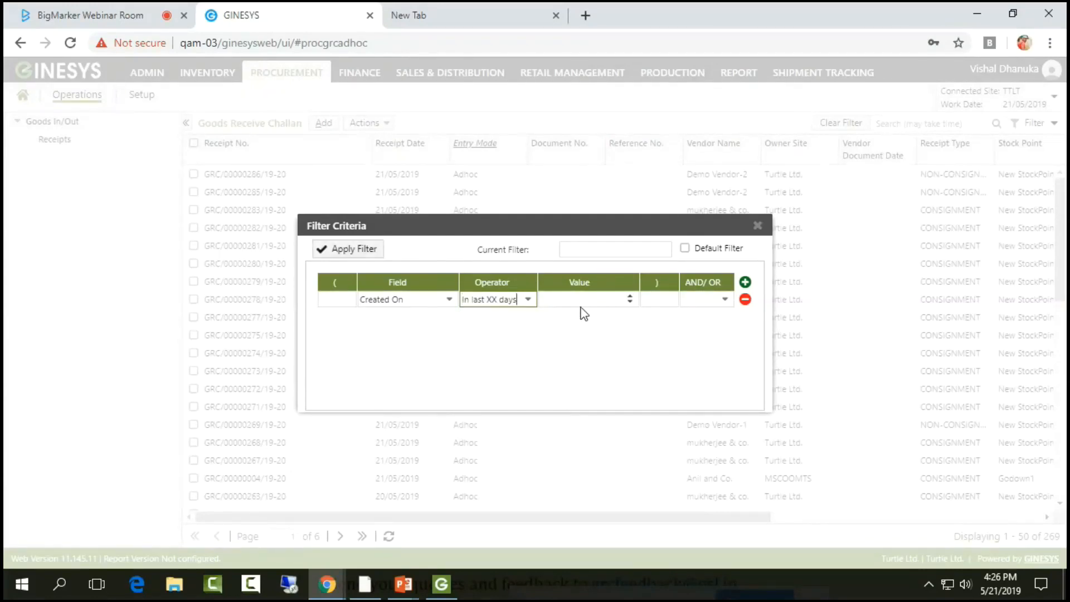
click(597, 301)
text(10)
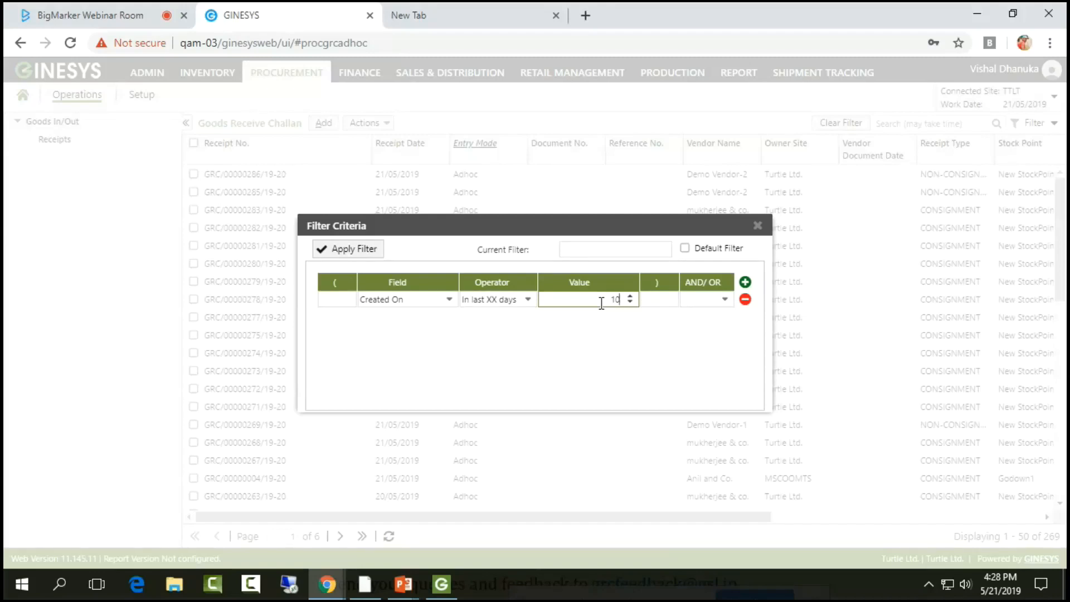
- Look through the filter's available fields as far as Receipt Date, keeping Created On selected
click(449, 301)
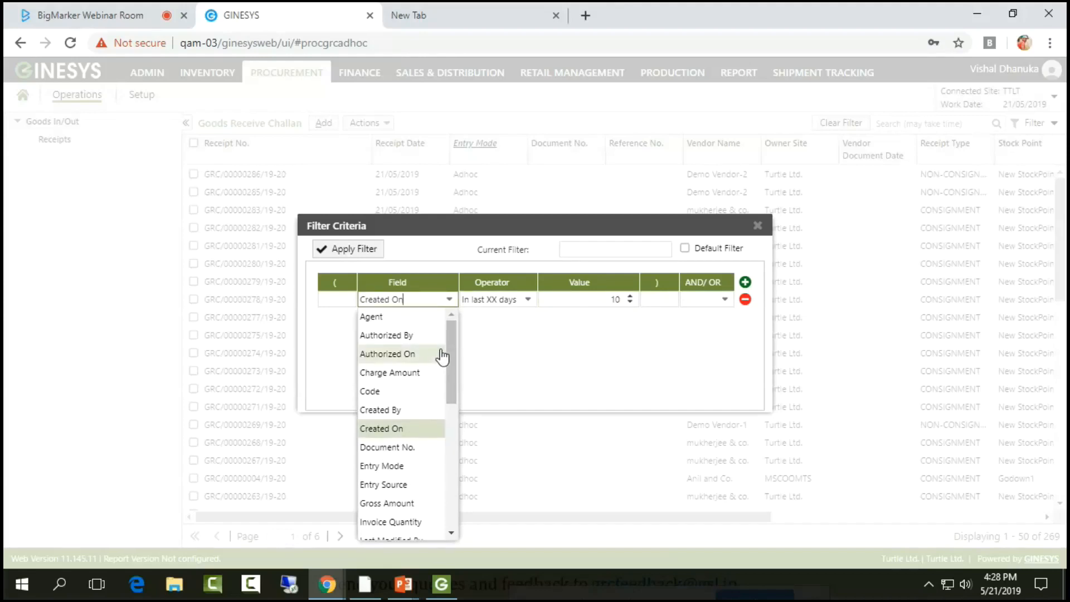
drag(453, 341, 463, 402)
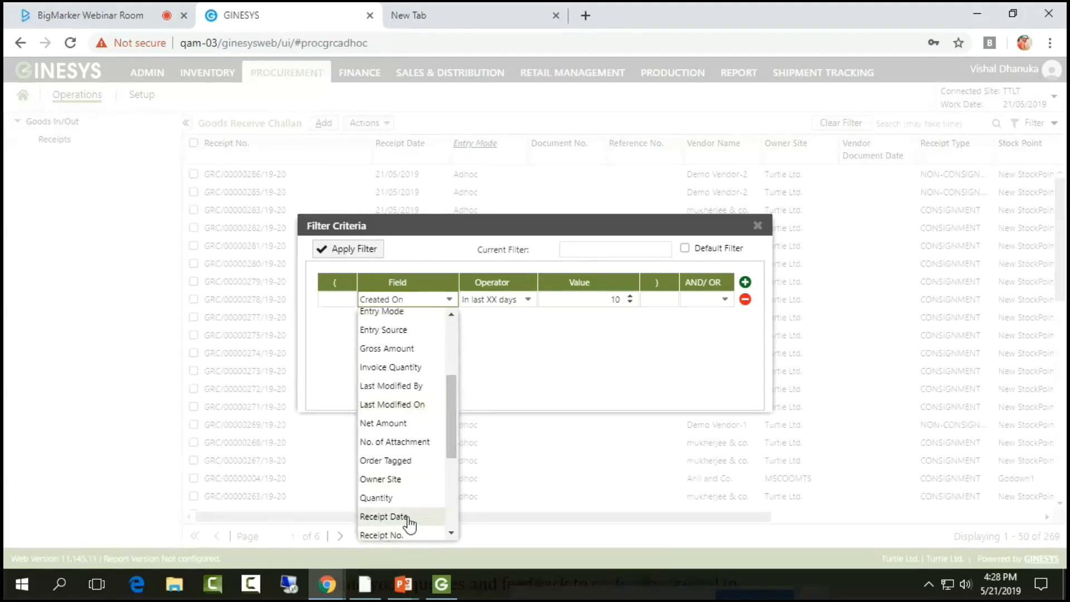
click(611, 376)
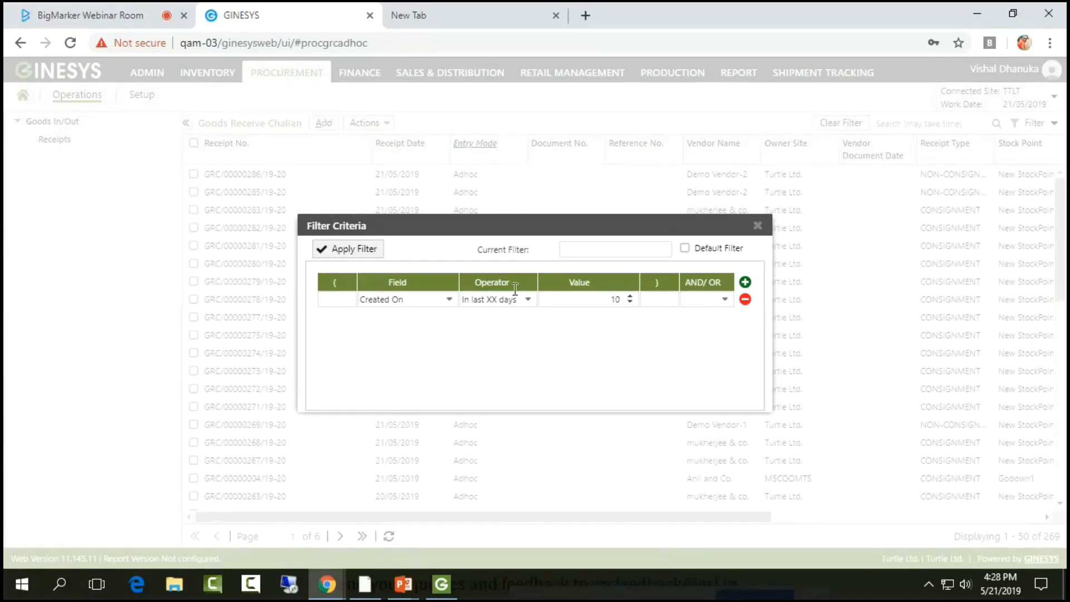
- Name the filter "10 days", make it the default filter and apply it to the challan list
click(613, 249)
text(10 days)
click(685, 248)
click(358, 250)
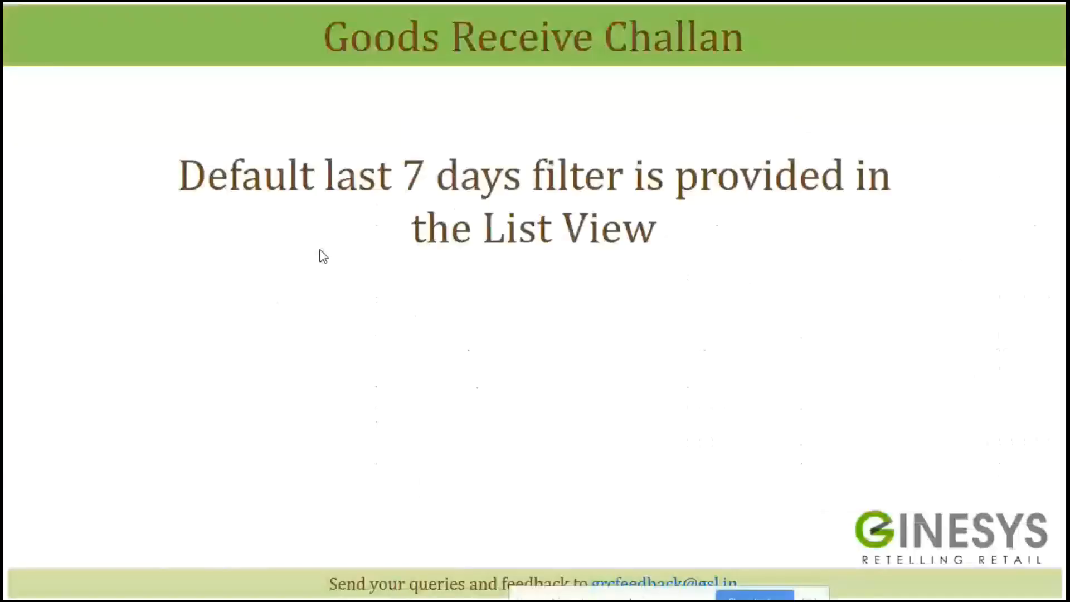
- Advance the presentation to the slide on deleting a receipt from Edit mode and return to Ginesys
key(Right)
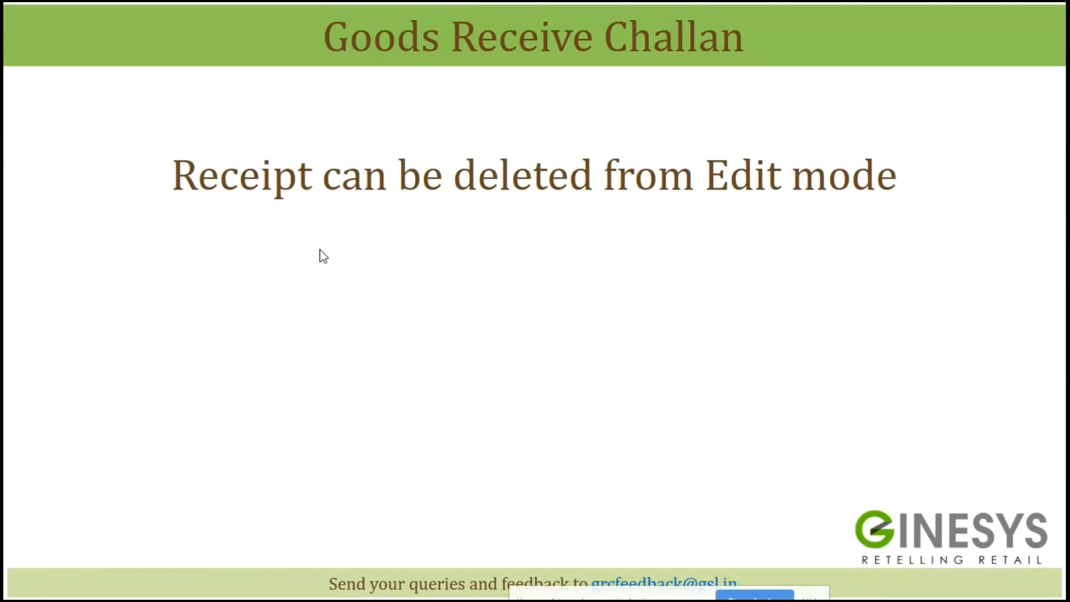
key(alt+Tab)
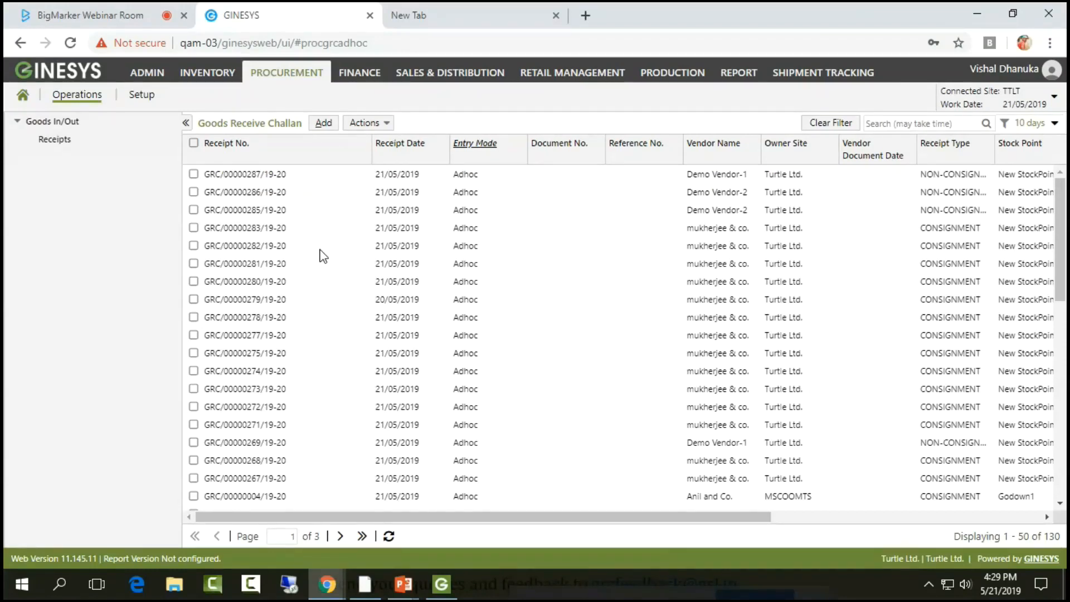
- Try to delete the topmost Demo Vendor-1 receipt from its edit form, and close the form discarding changes
double_click(254, 180)
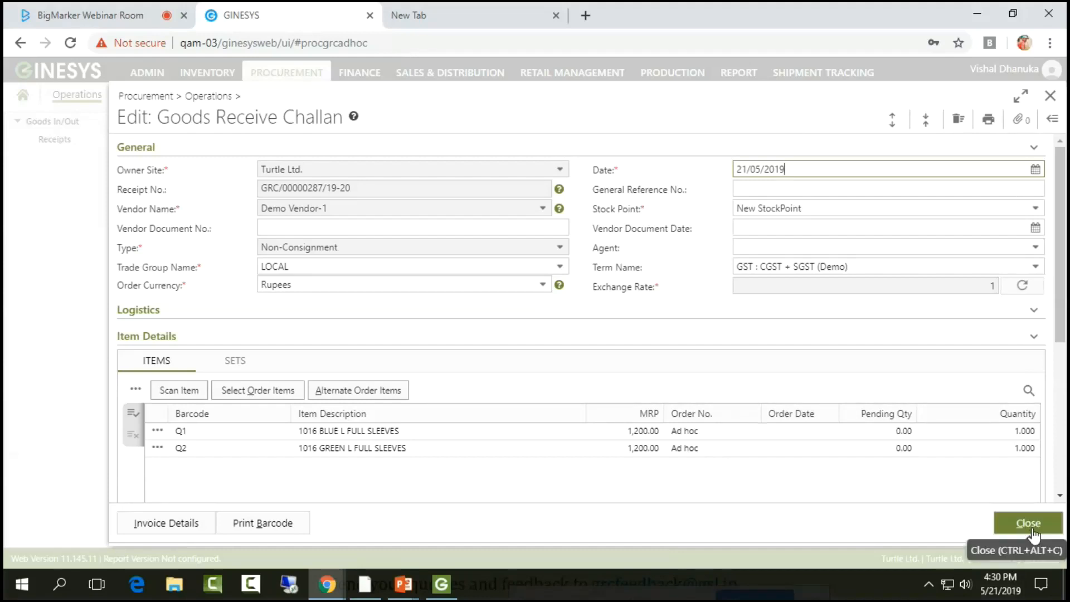
click(959, 120)
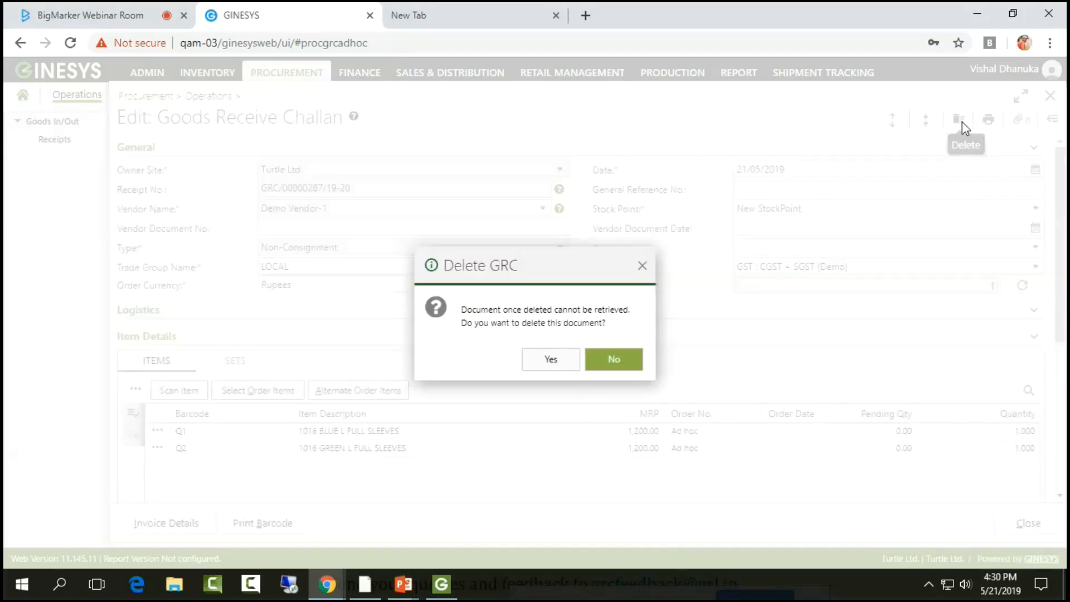
click(549, 362)
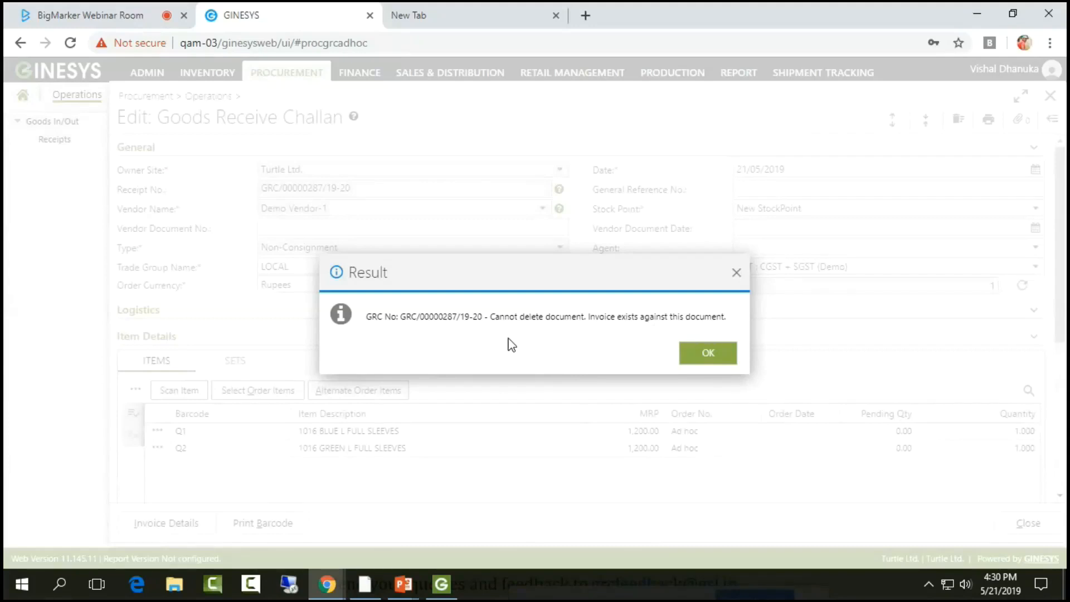
click(717, 361)
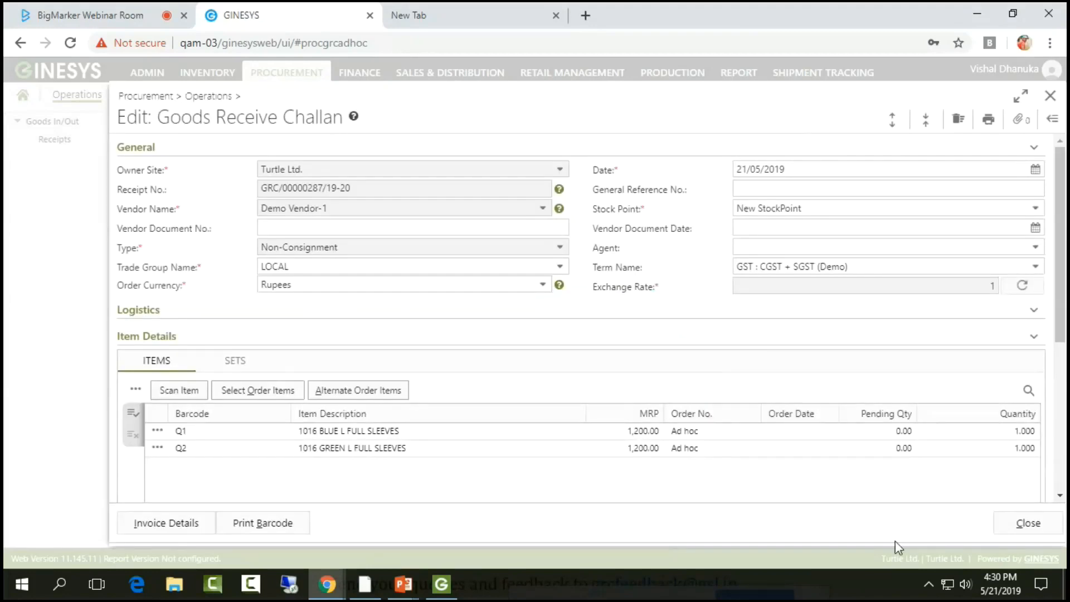
click(1031, 531)
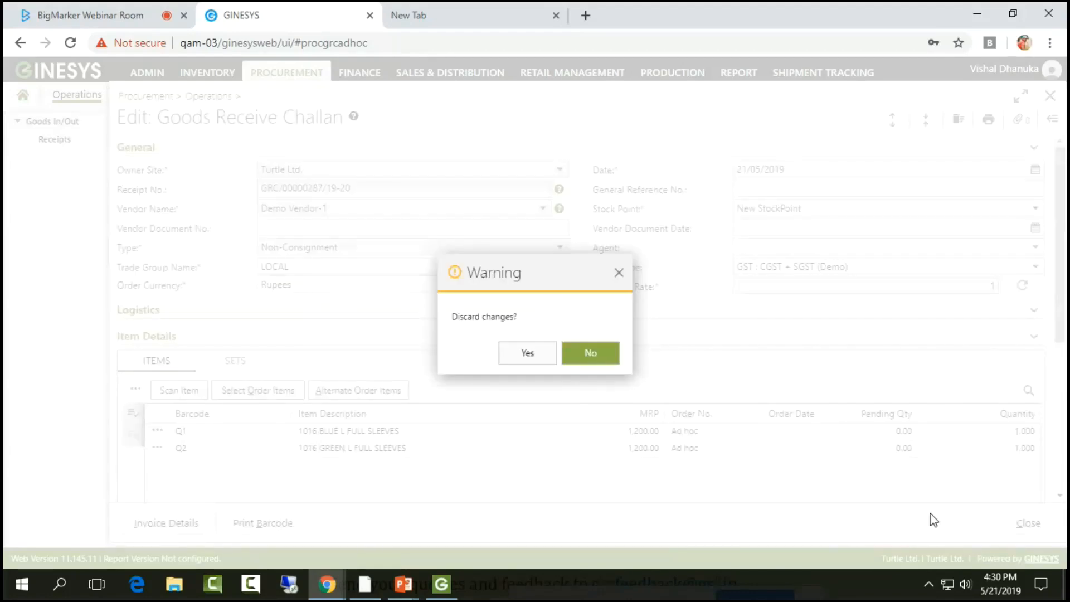
click(527, 356)
click(527, 355)
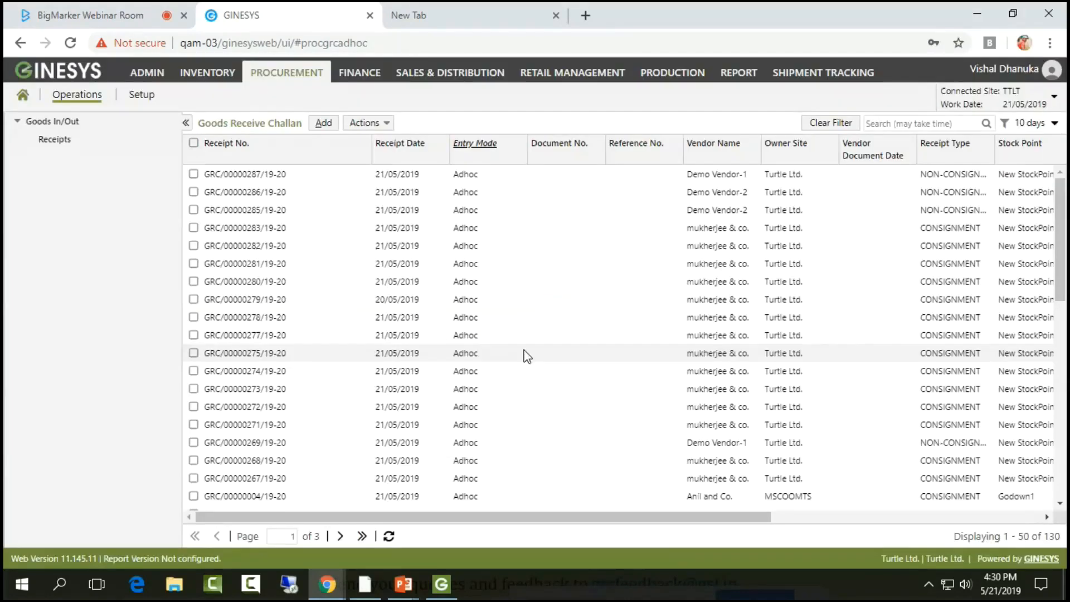